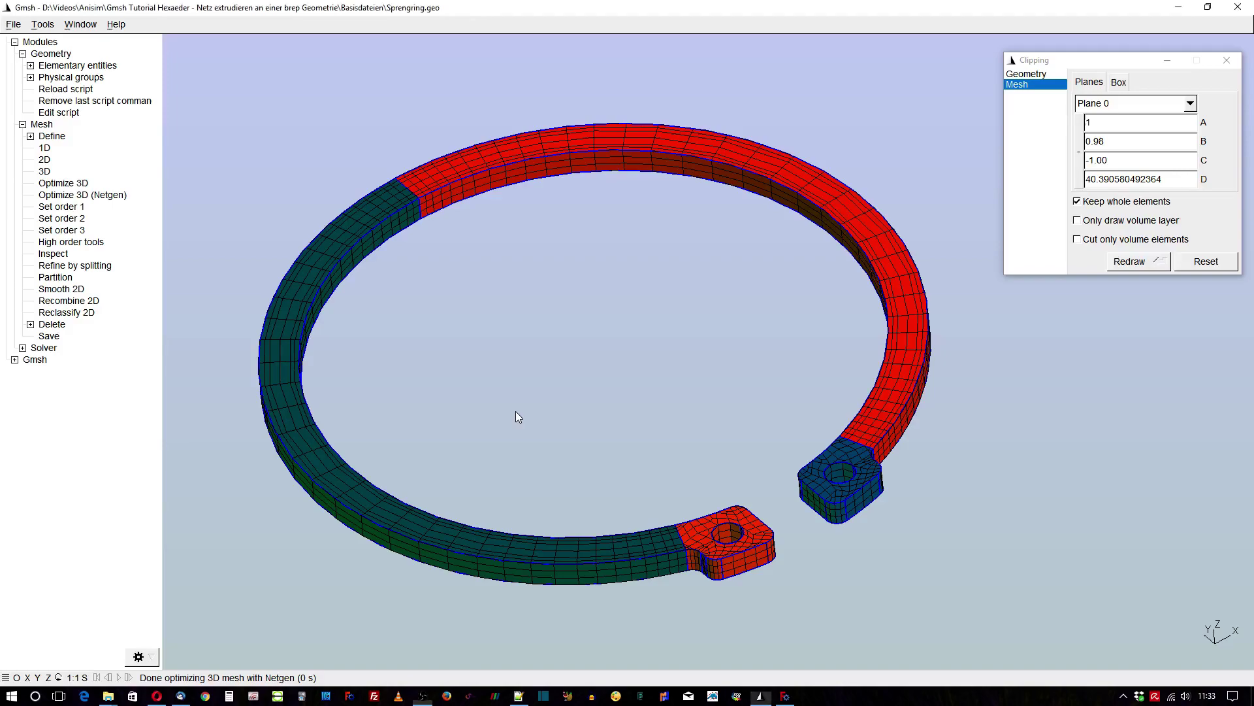
Cut through the snap ring's hex mesh with the clipping plane, then reset clipping and close the window.
mouse_move(516, 415)
mouse_down()
mouse_move(565, 320)
mouse_move(451, 442)
mouse_move(454, 478)
mouse_move(546, 466)
mouse_move(626, 380)
mouse_move(555, 411)
mouse_move(540, 447)
mouse_move(556, 465)
mouse_up()
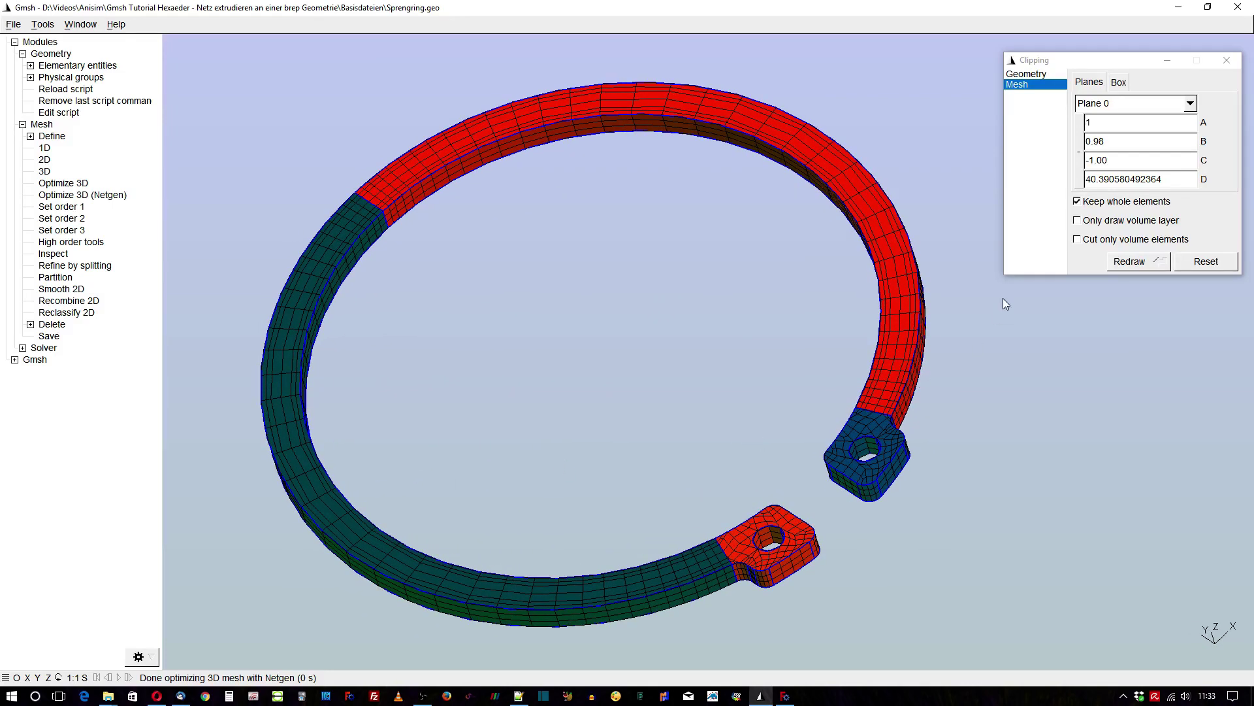
mouse_move(1180, 179)
mouse_down()
mouse_move(1091, 196)
mouse_move(1153, 190)
mouse_move(1140, 192)
mouse_up()
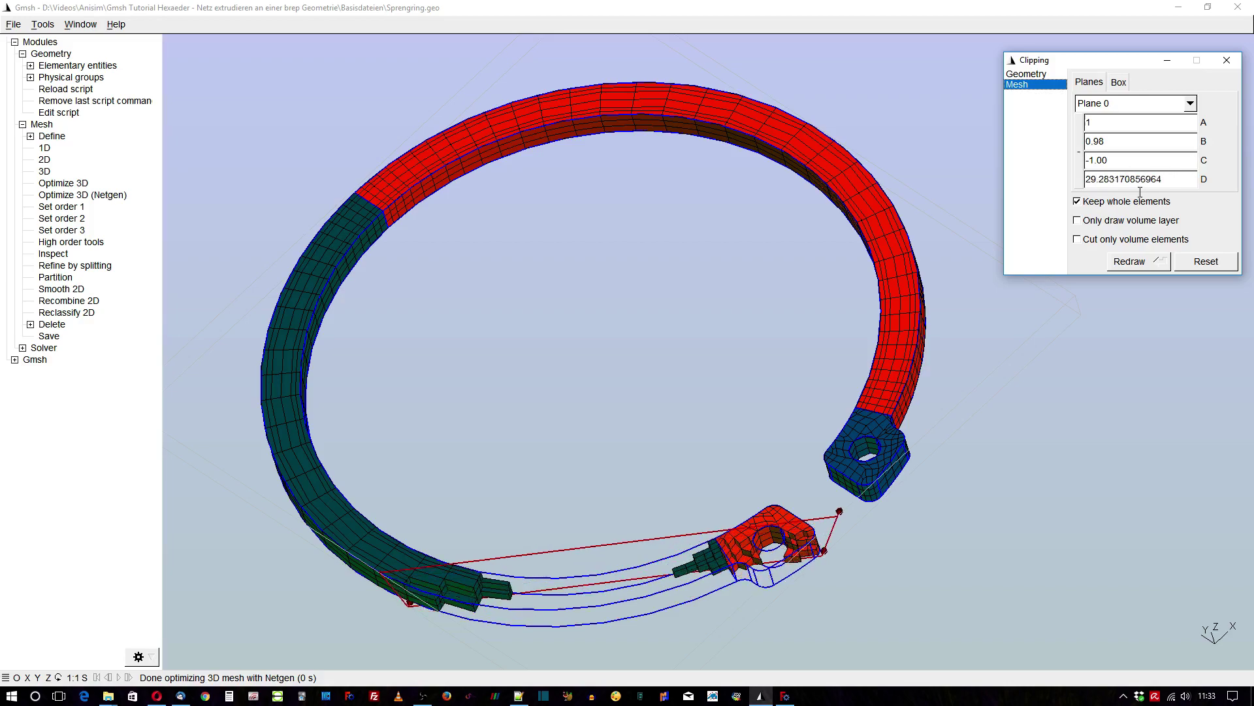
mouse_move(690, 358)
mouse_down()
mouse_move(621, 316)
mouse_move(714, 344)
mouse_move(747, 339)
mouse_move(560, 338)
mouse_move(691, 334)
mouse_move(686, 291)
mouse_move(666, 335)
mouse_move(640, 339)
mouse_move(658, 324)
mouse_up()
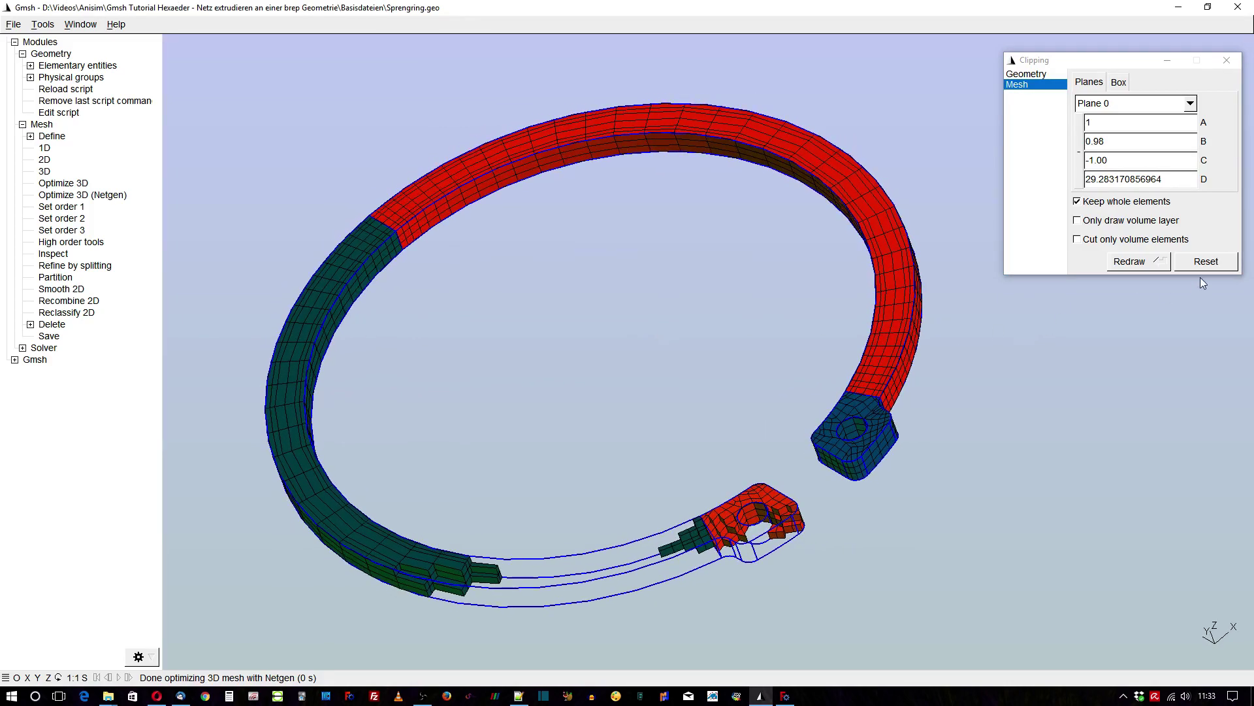
click(1206, 261)
click(1227, 60)
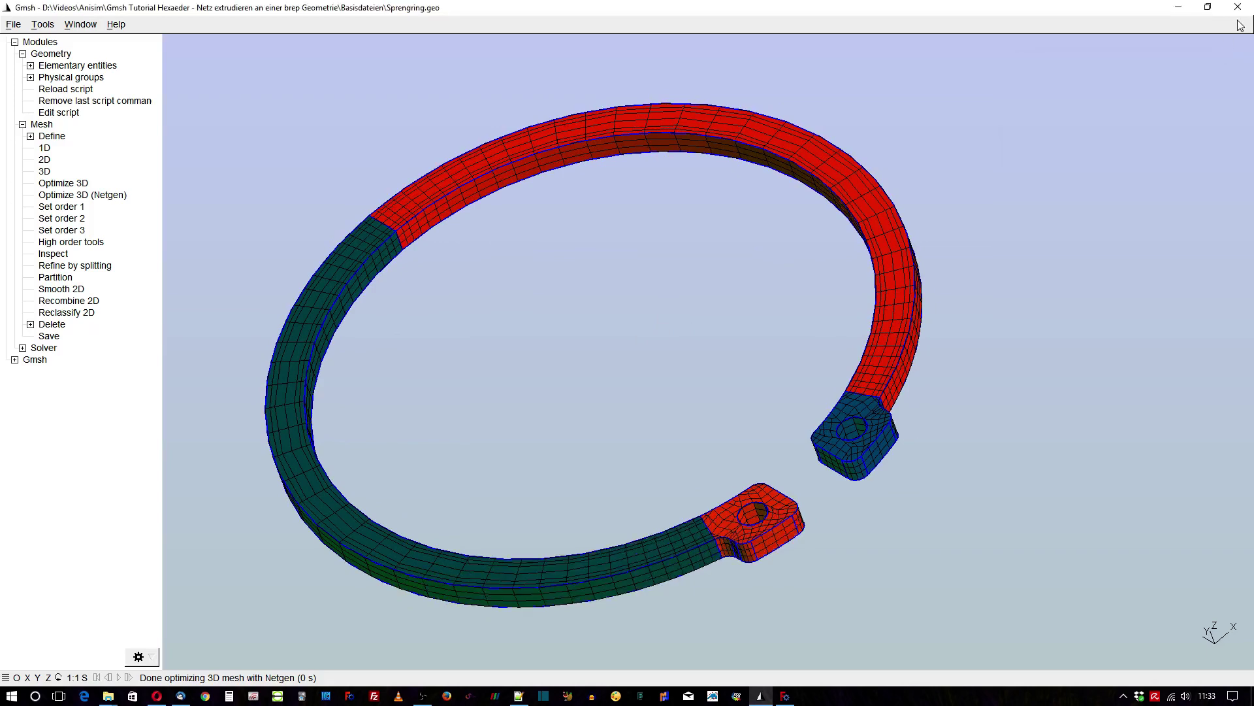
Close Gmsh and create a new FreeCAD document with a Body and a sketch on XY_Plane.
click(1238, 7)
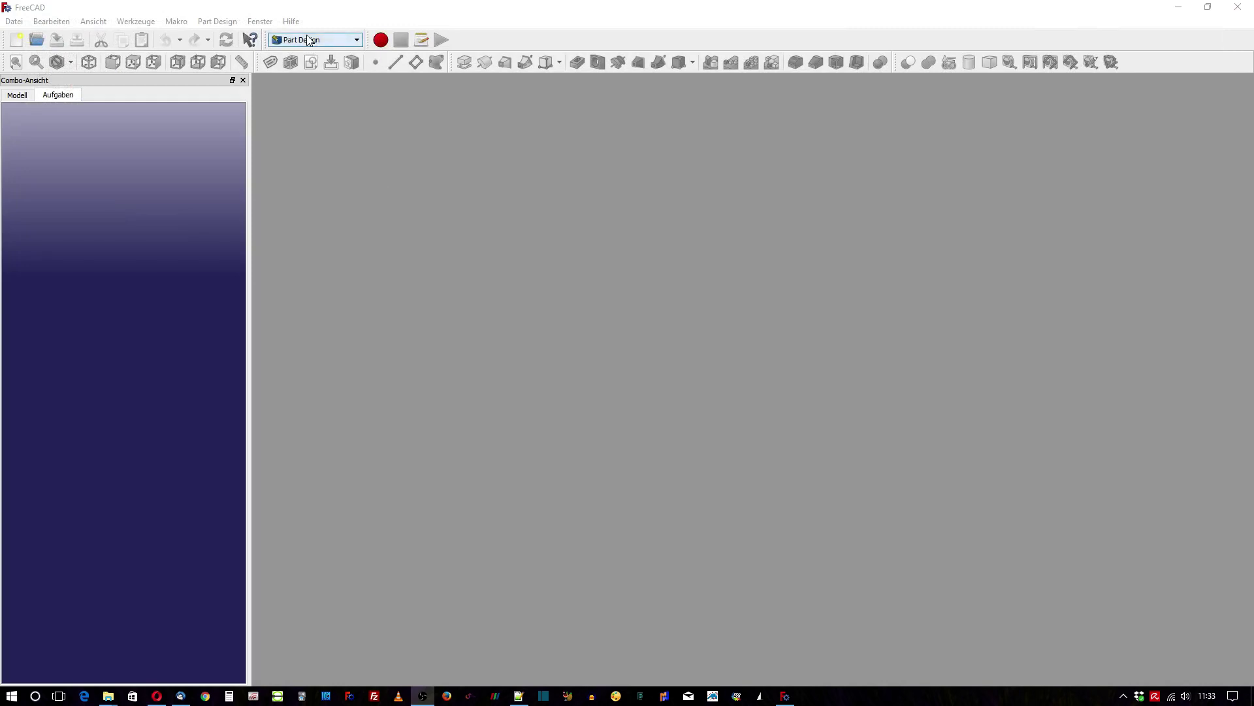
click(16, 39)
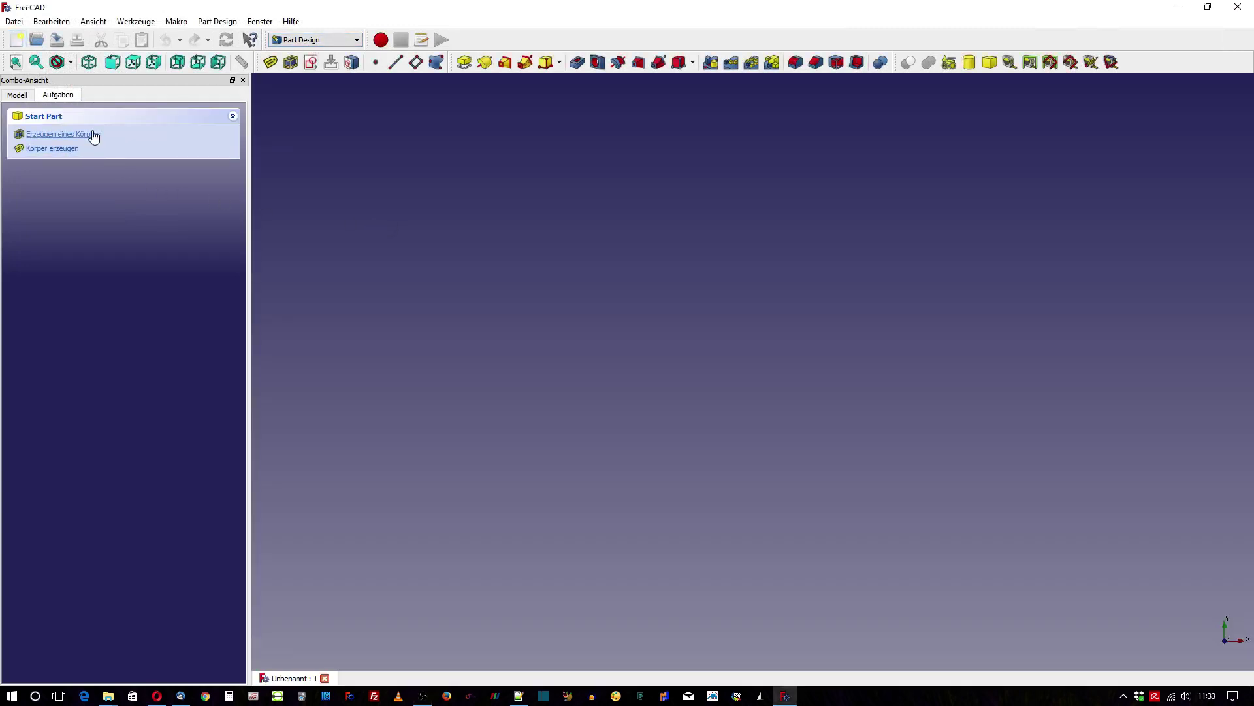
click(93, 134)
click(69, 140)
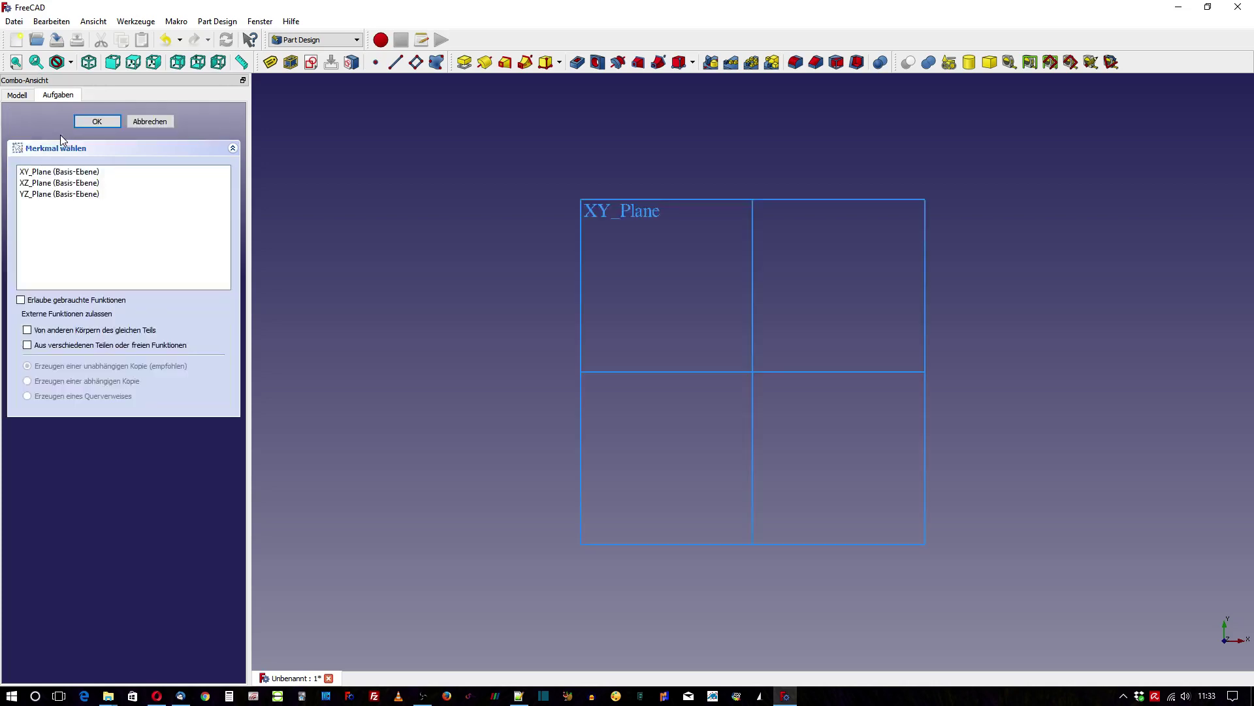
click(76, 173)
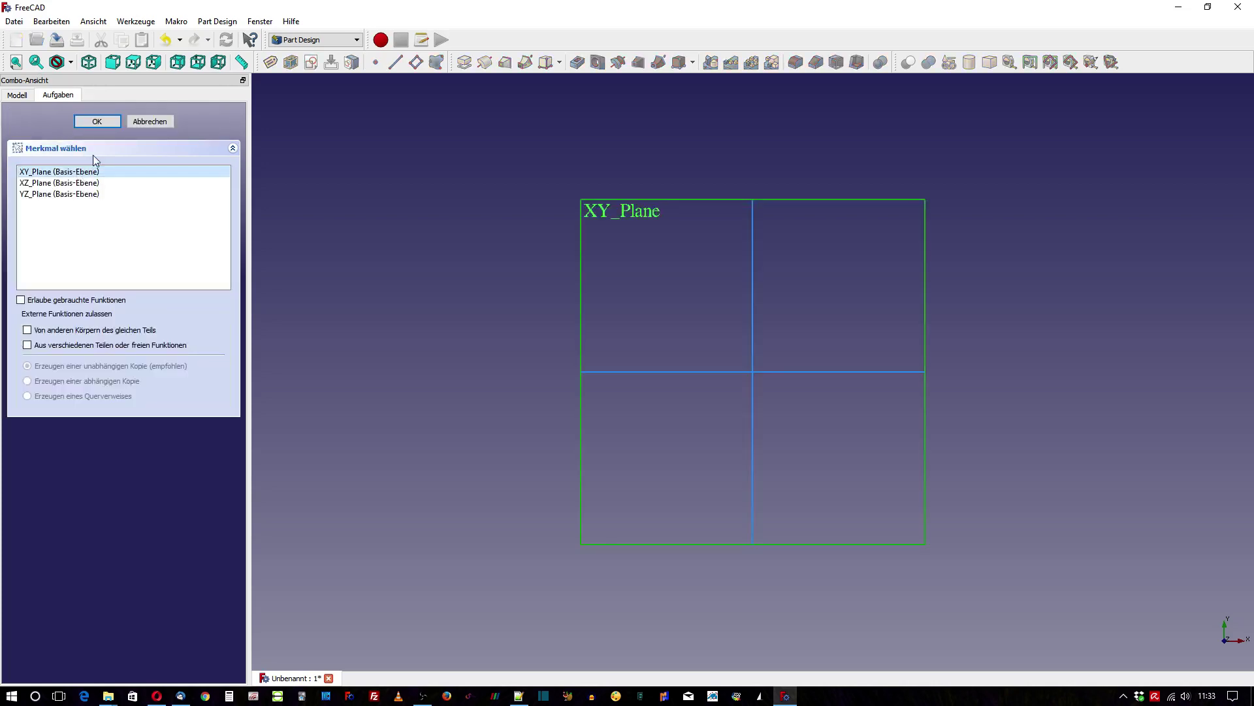
click(96, 123)
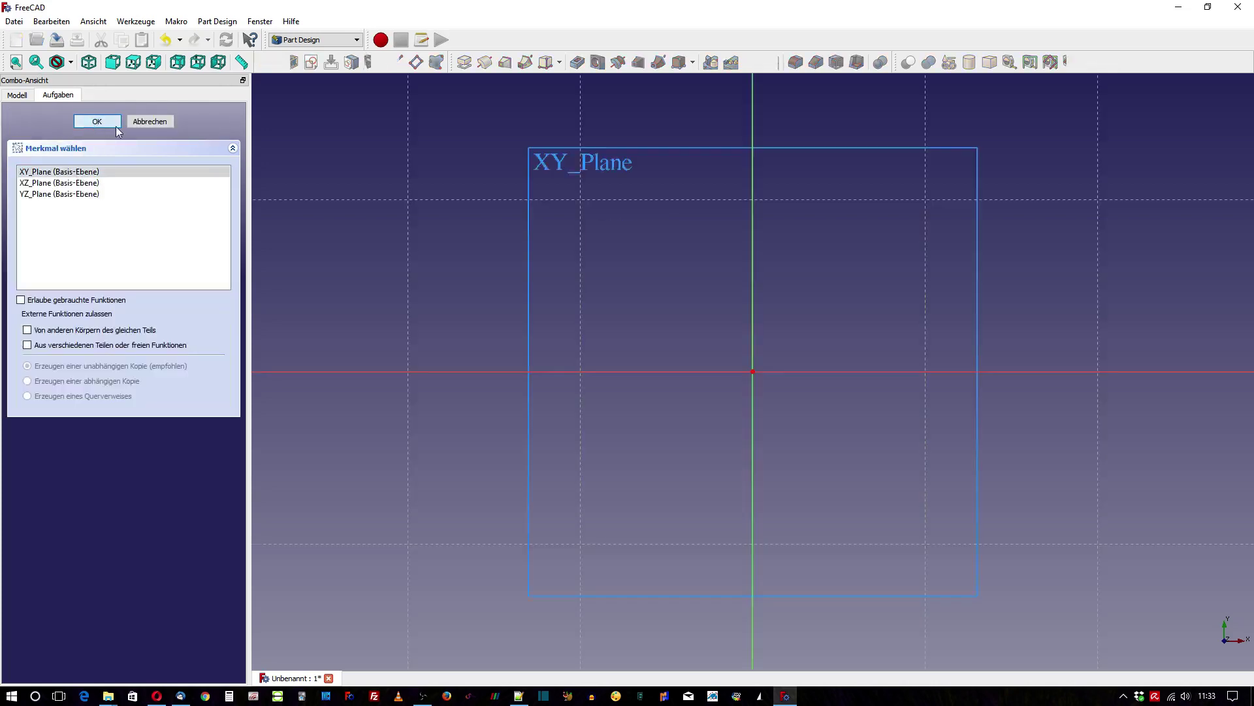
scroll(421, 220, down, 2)
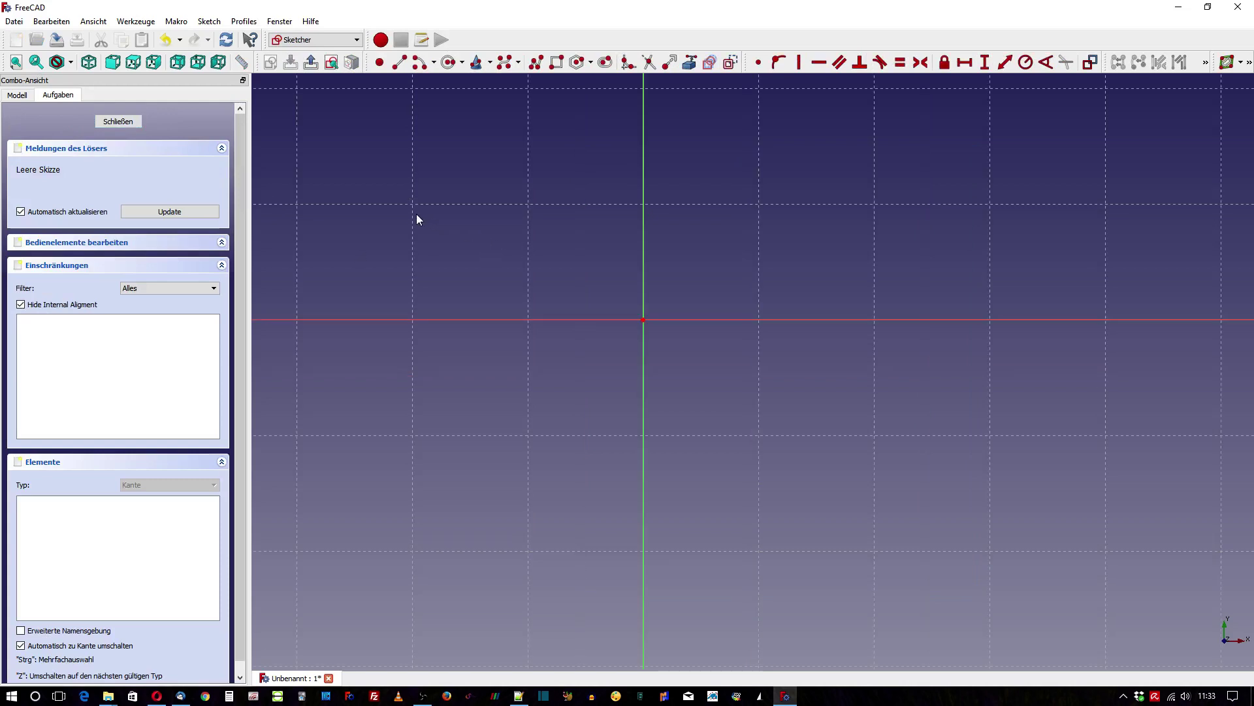
Draw an inner and a larger outer centre-arc, both centred on the origin.
click(416, 65)
click(645, 319)
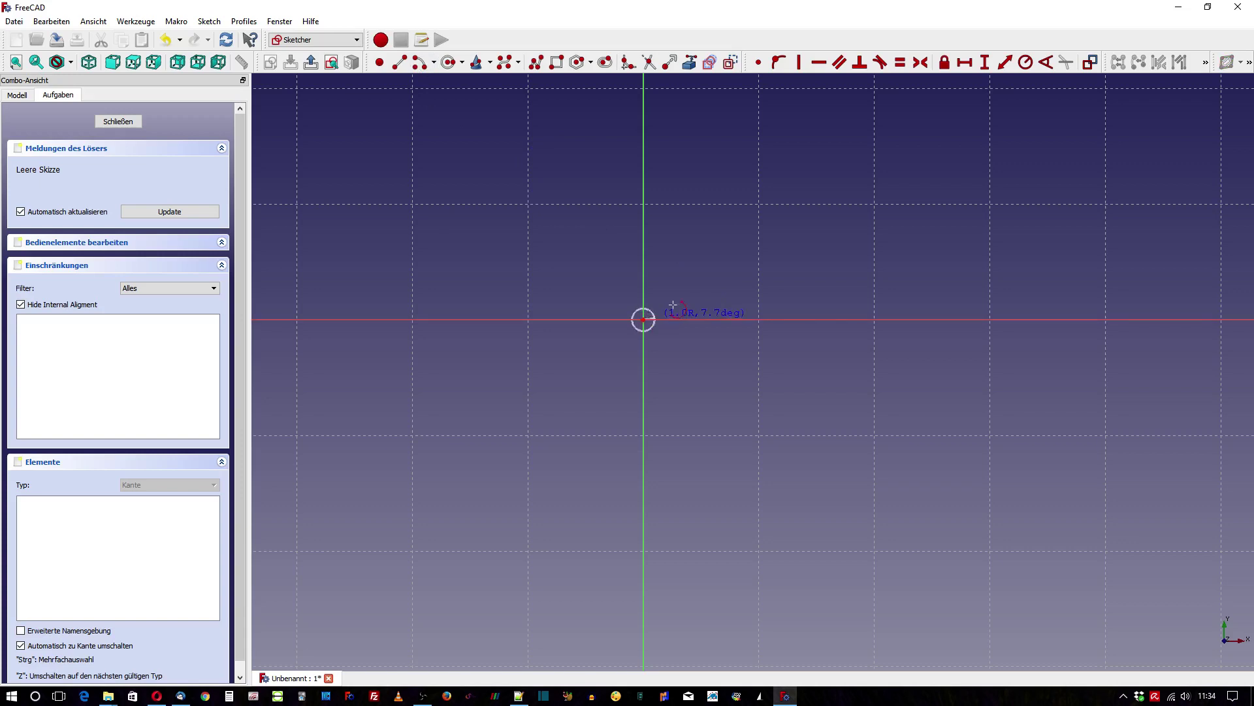
click(644, 104)
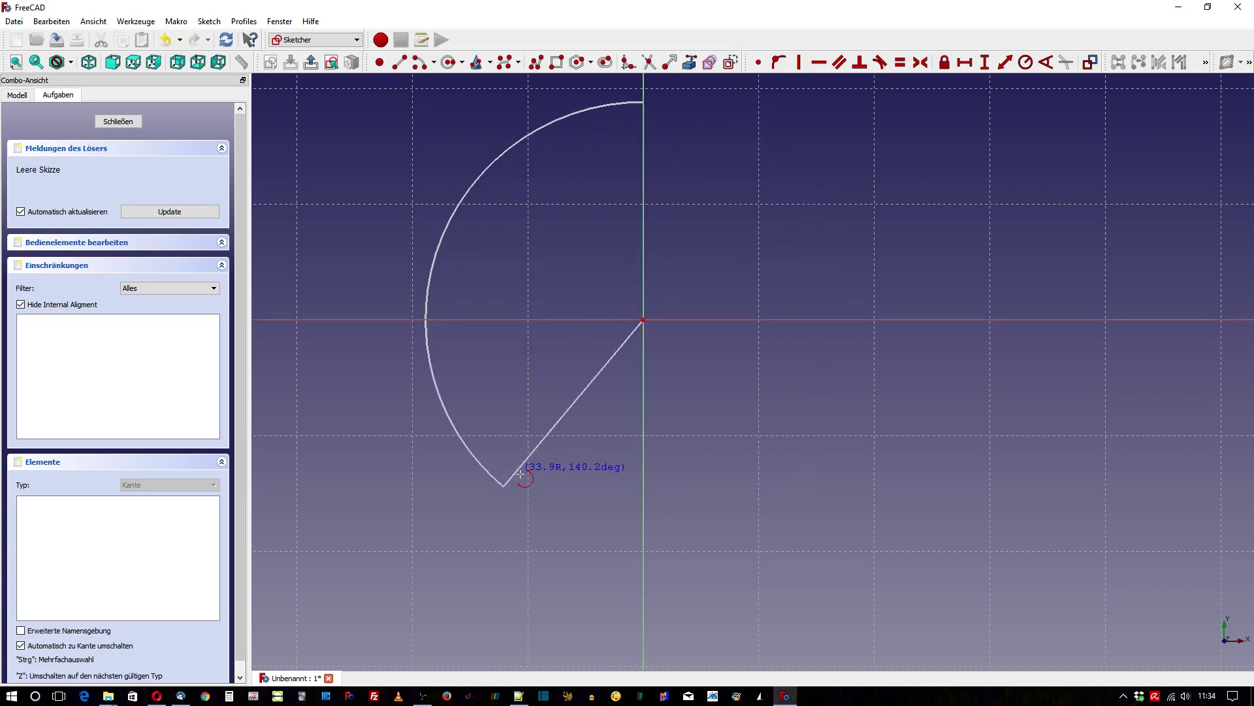
click(560, 496)
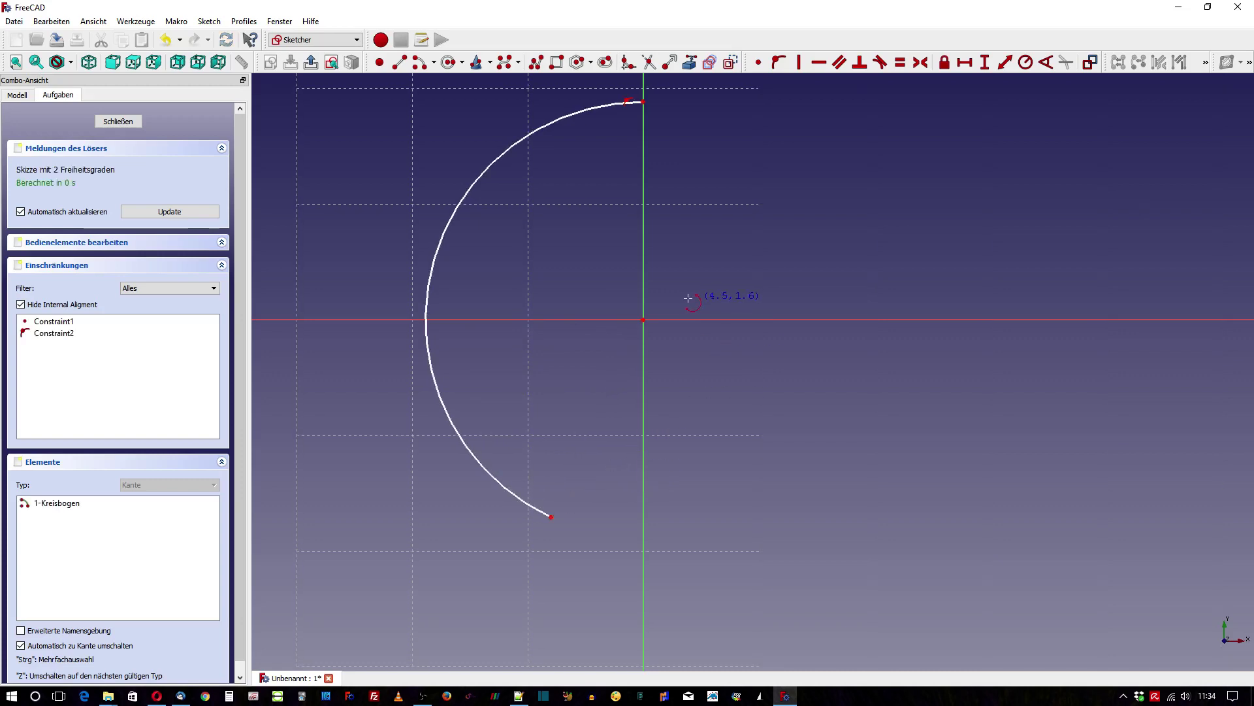
click(647, 297)
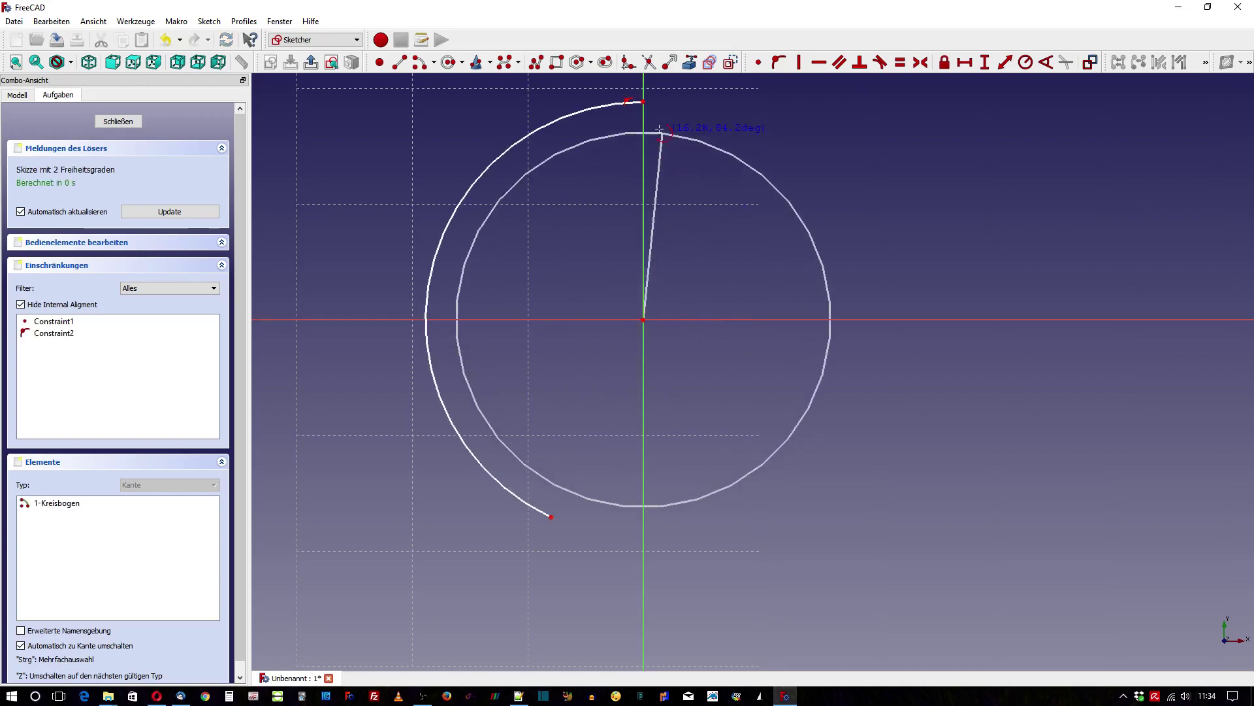
click(643, 80)
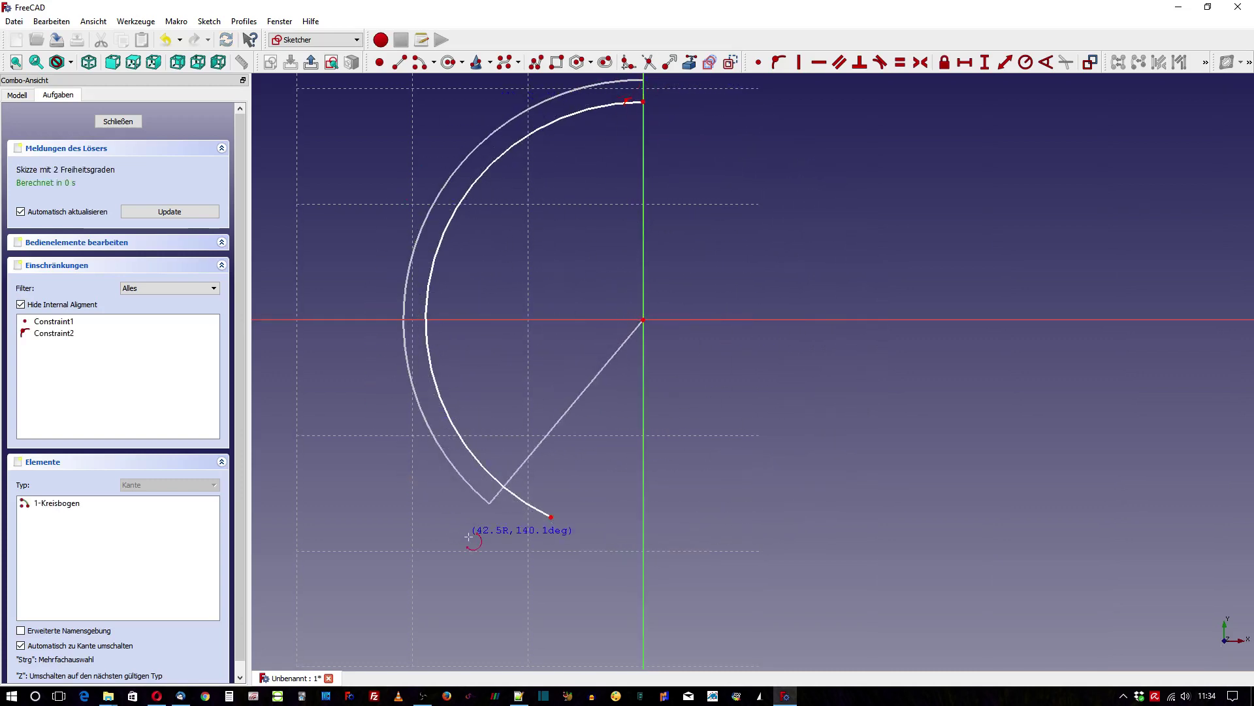
click(572, 549)
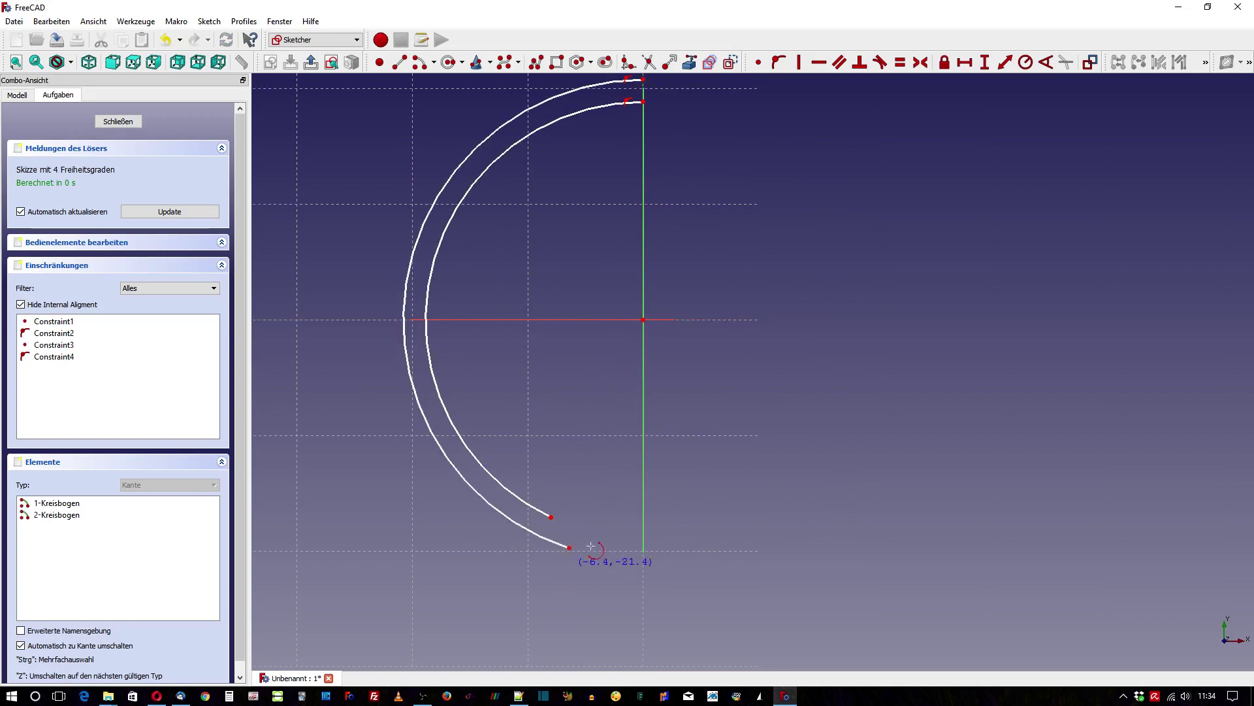
Add a short third arc below them and drag the arc endpoints into place.
click(644, 320)
click(549, 592)
click(613, 608)
scroll(558, 612, up, 5)
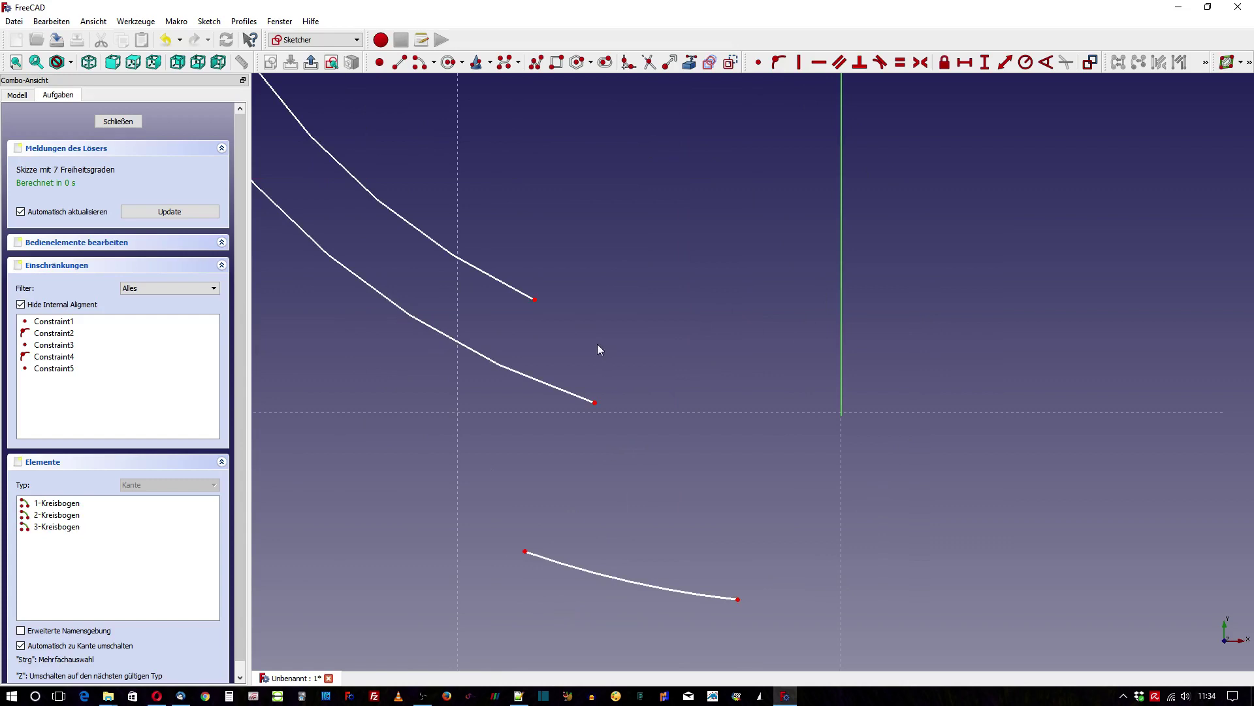
drag(596, 406, 526, 395)
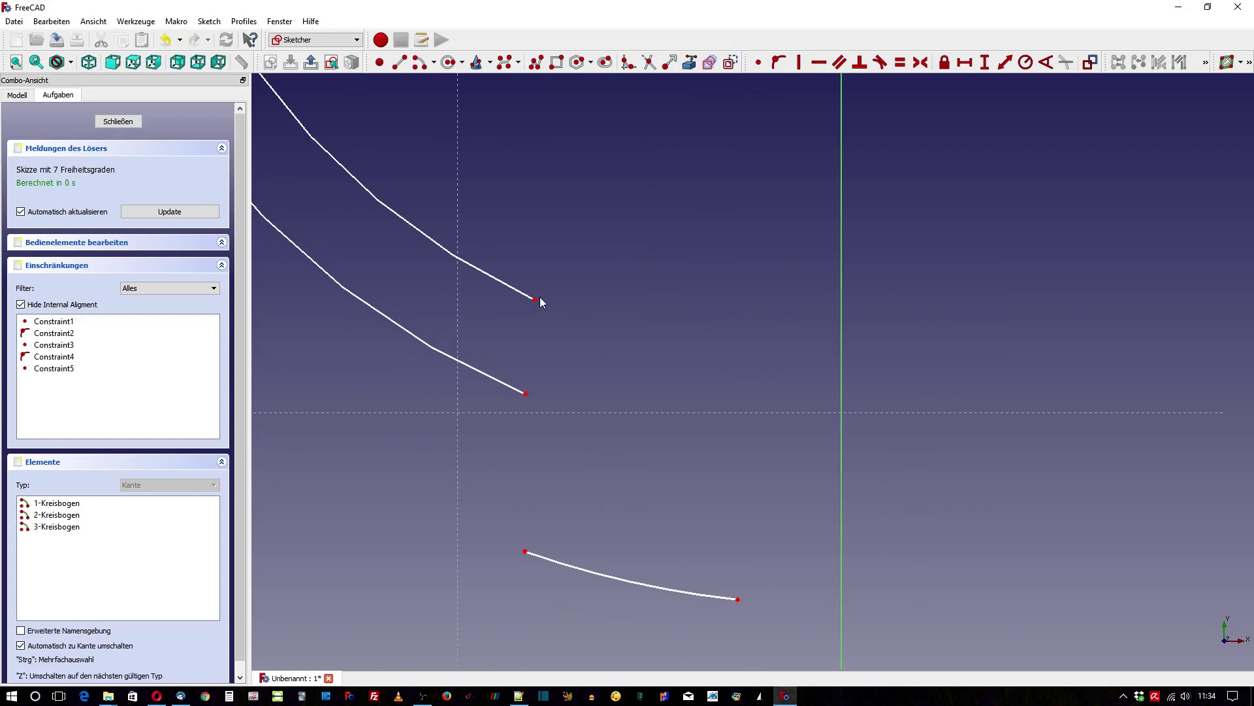
drag(534, 299, 726, 327)
Draw three straight lines joining the arc ends into a closed C-shaped profile.
right_click(707, 219)
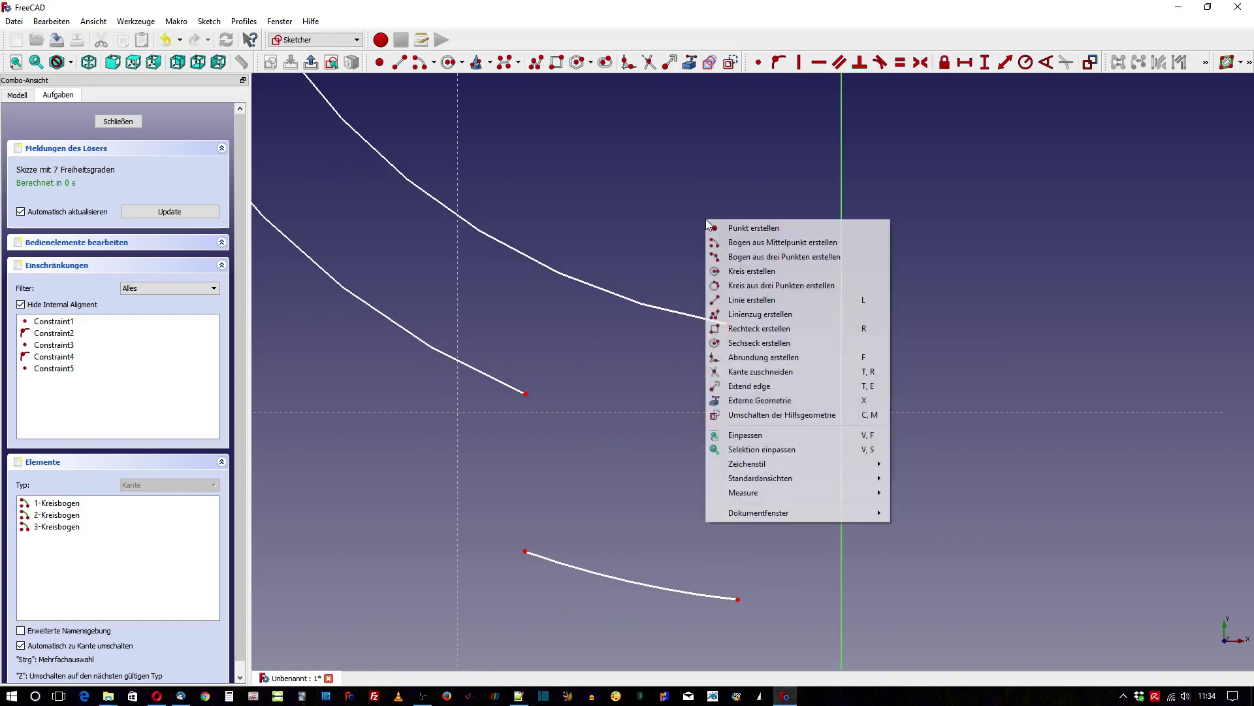
click(752, 299)
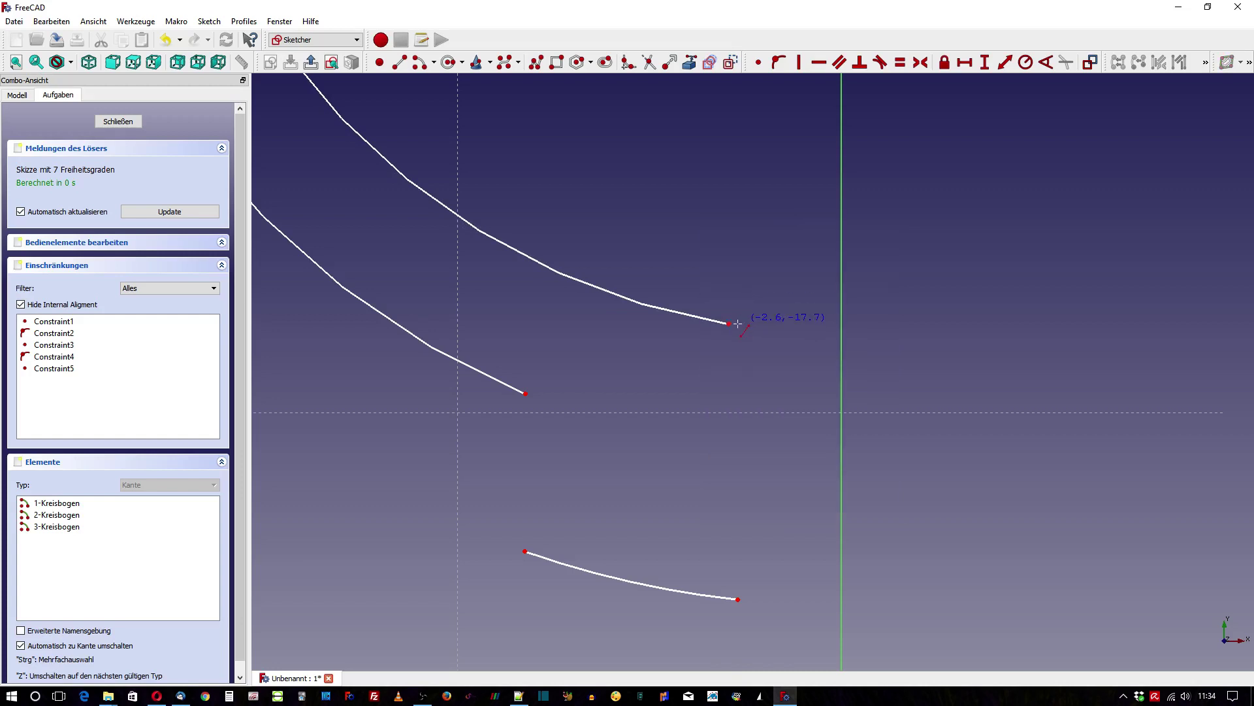
click(729, 324)
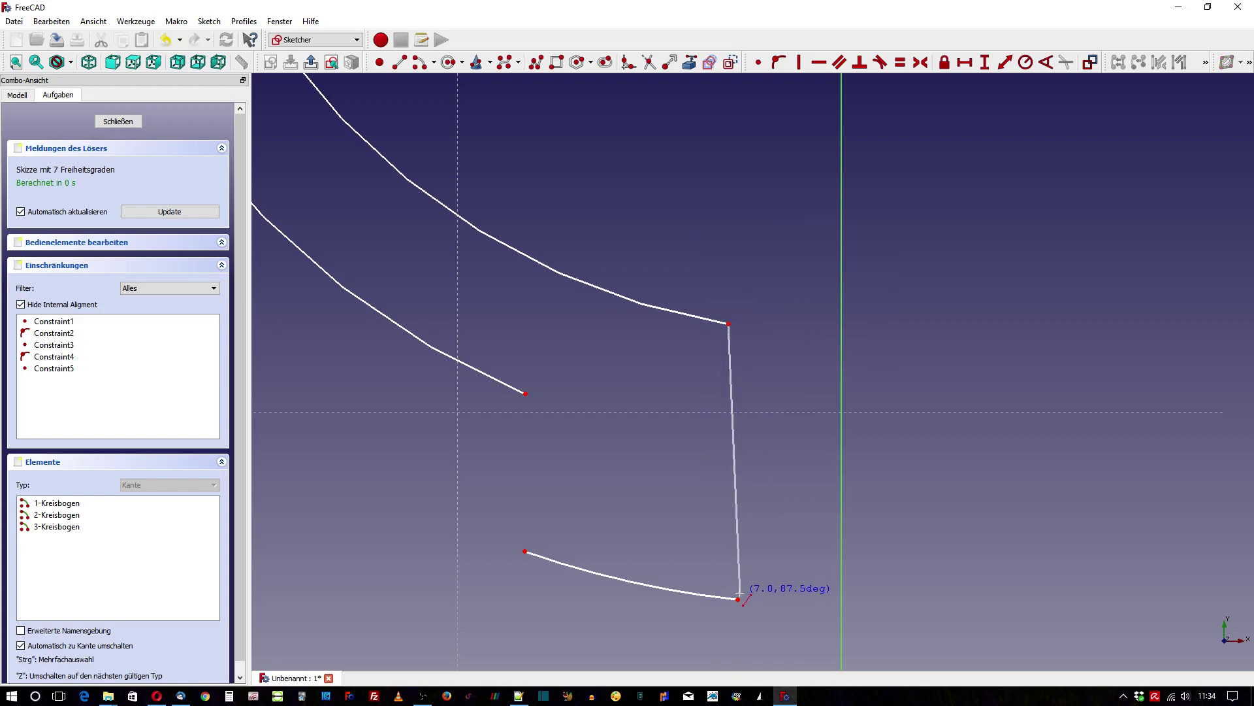
click(738, 599)
click(526, 393)
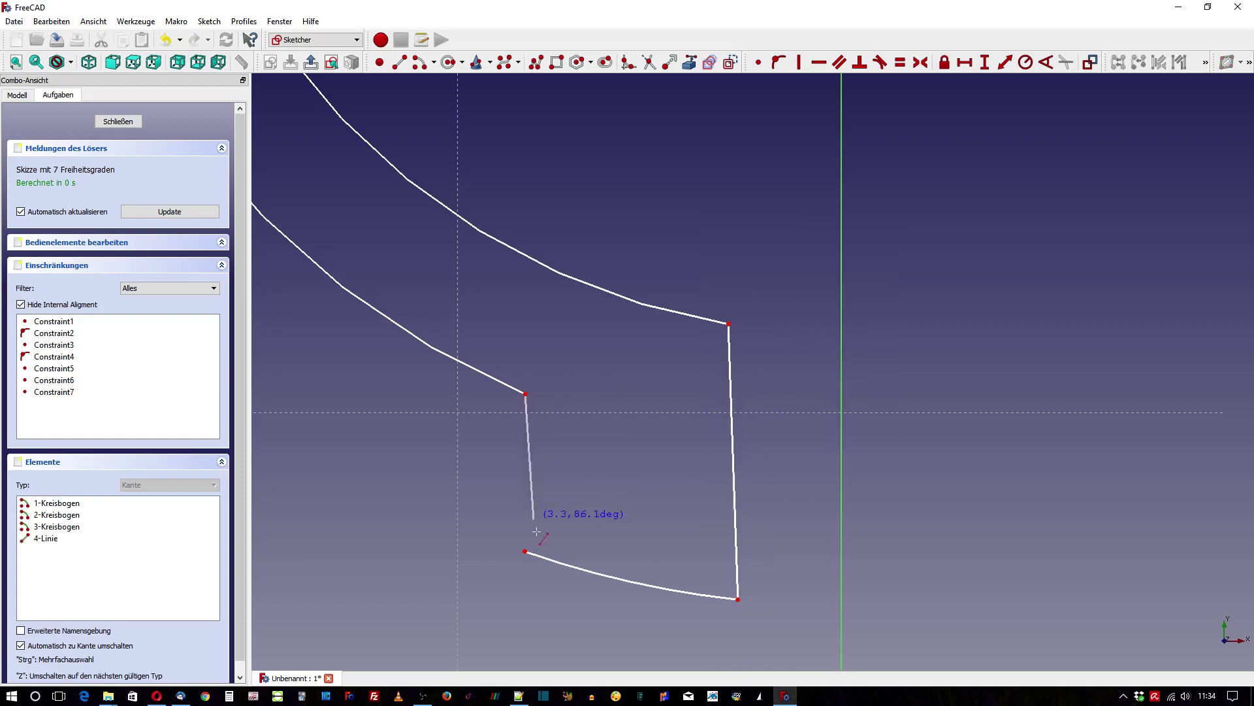
click(526, 551)
scroll(562, 538, down, 6)
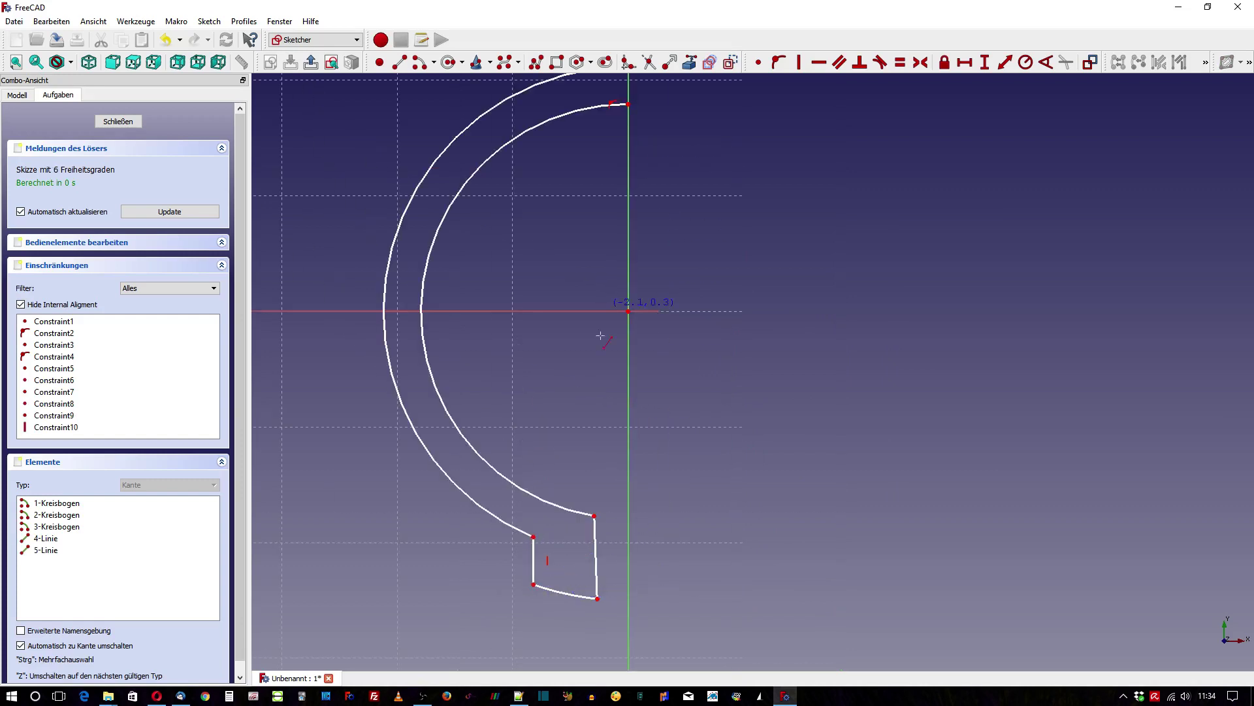
scroll(600, 336, down, 2)
scroll(612, 122, up, 6)
scroll(612, 123, up, 2)
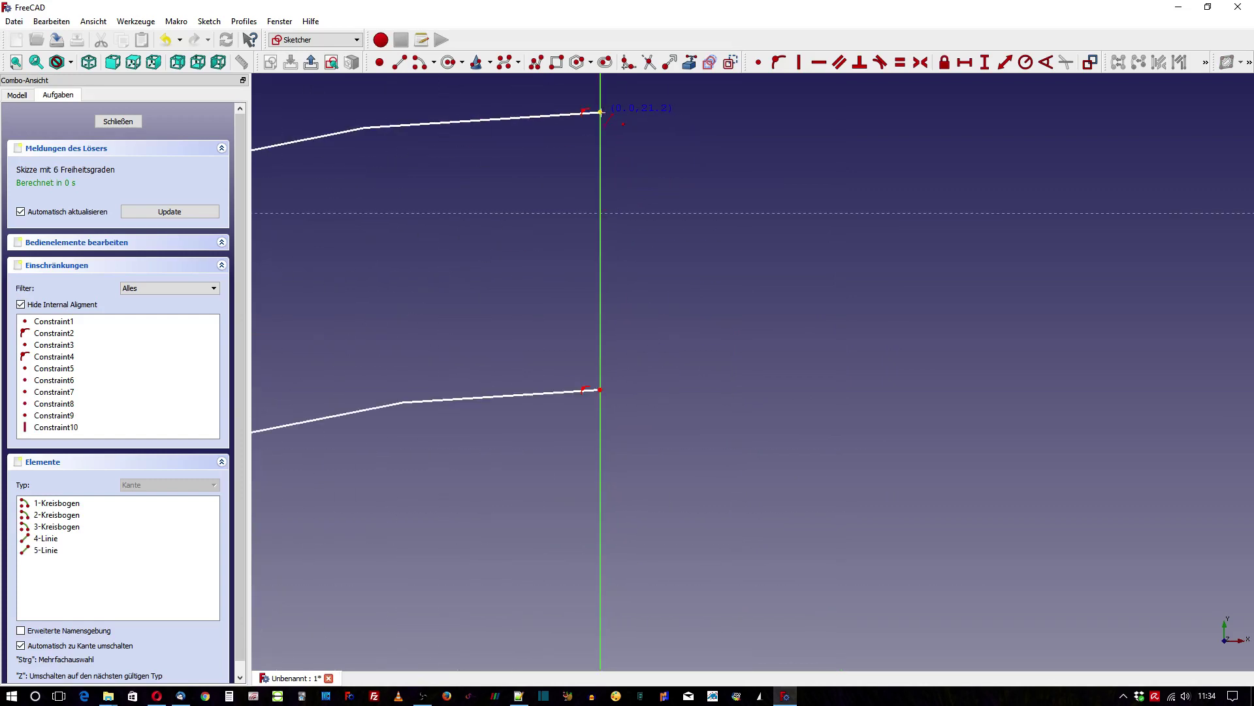
click(600, 112)
click(600, 390)
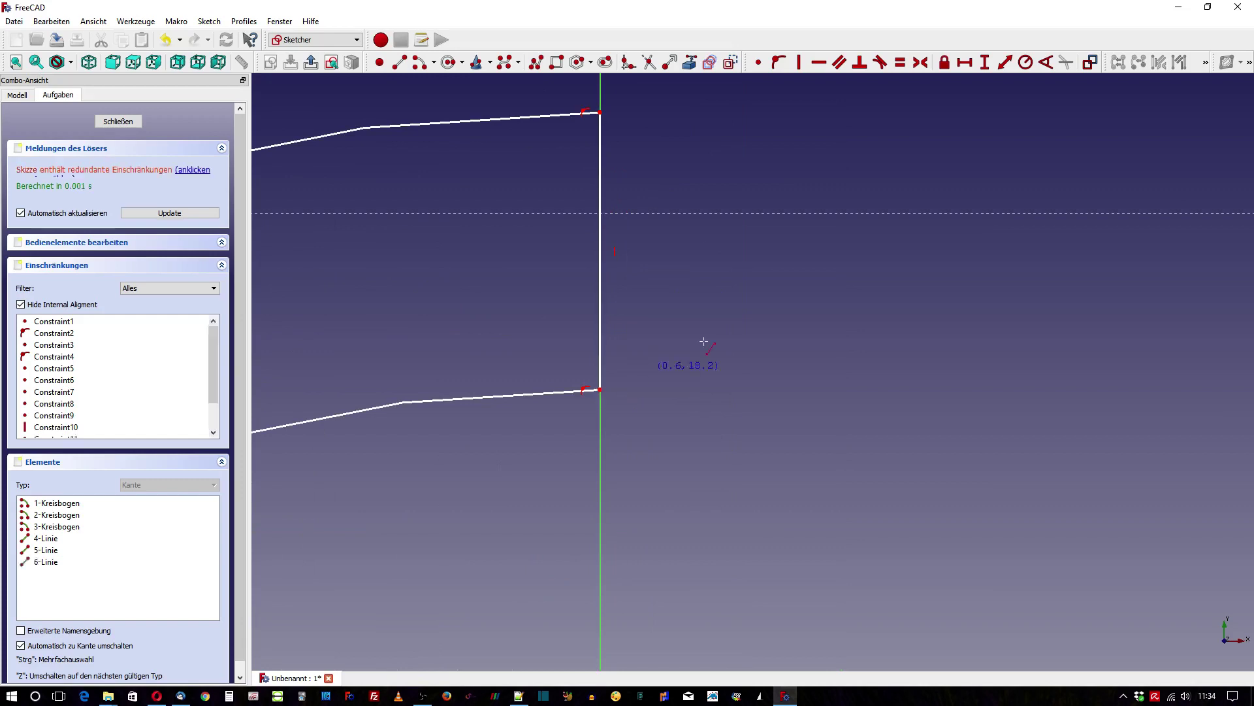
Delete the redundant constraint and make the right lug edge vertical.
click(614, 254)
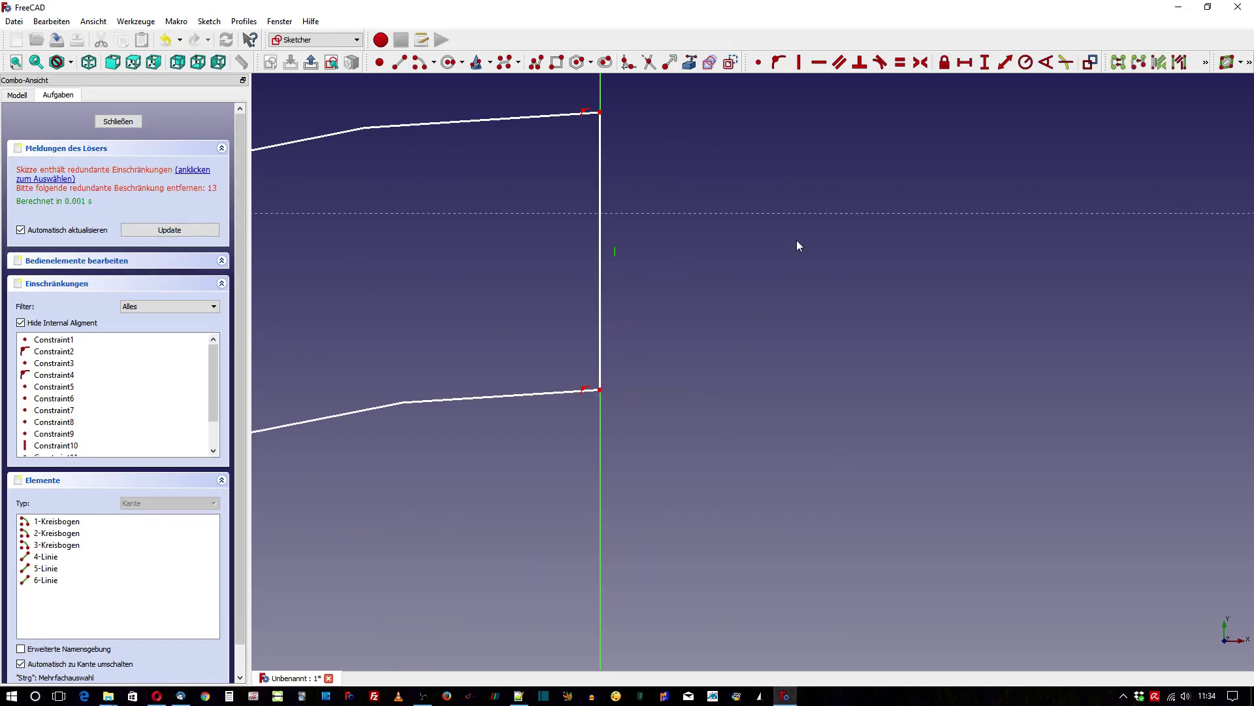
key(Delete)
scroll(784, 167, down, 5)
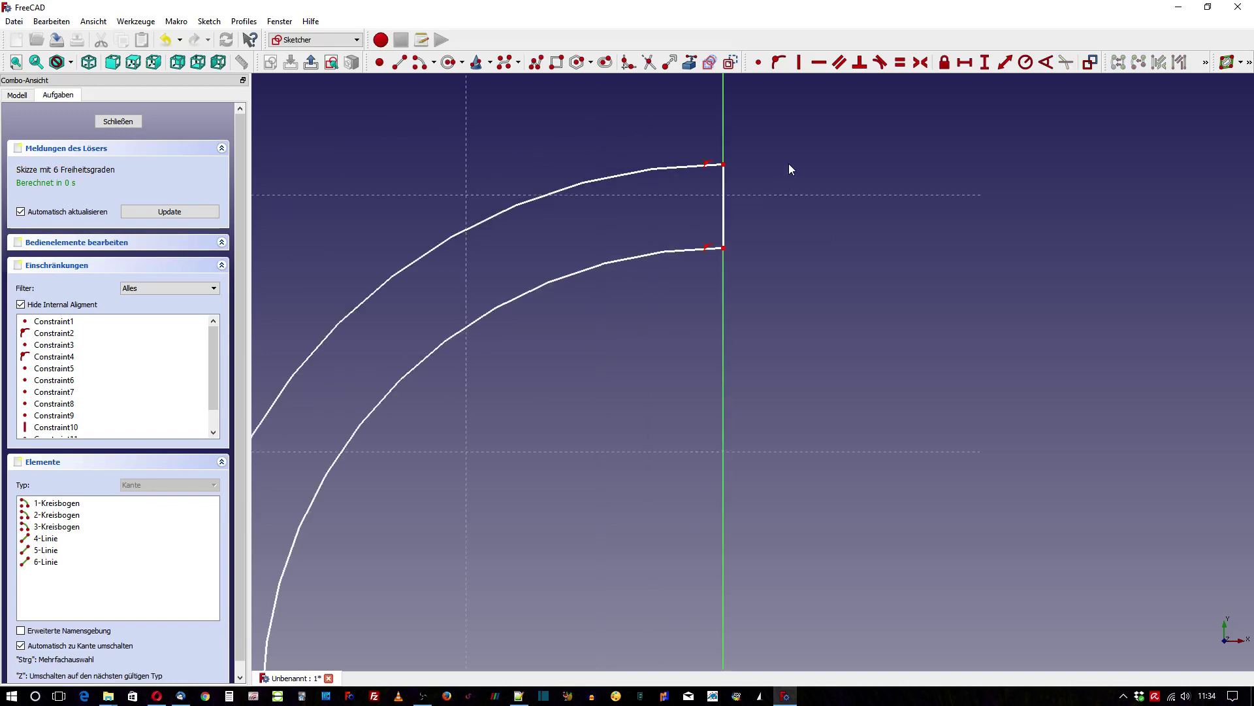
scroll(787, 164, down, 5)
scroll(752, 516, up, 5)
click(729, 440)
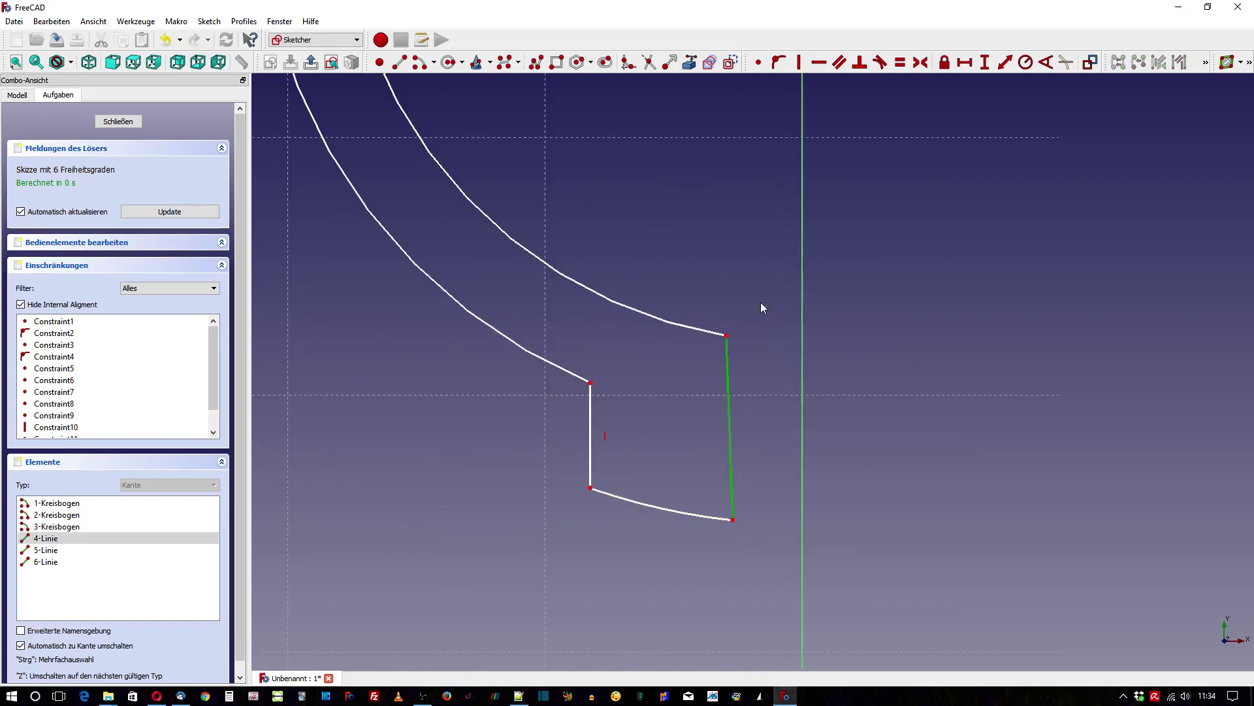
click(798, 62)
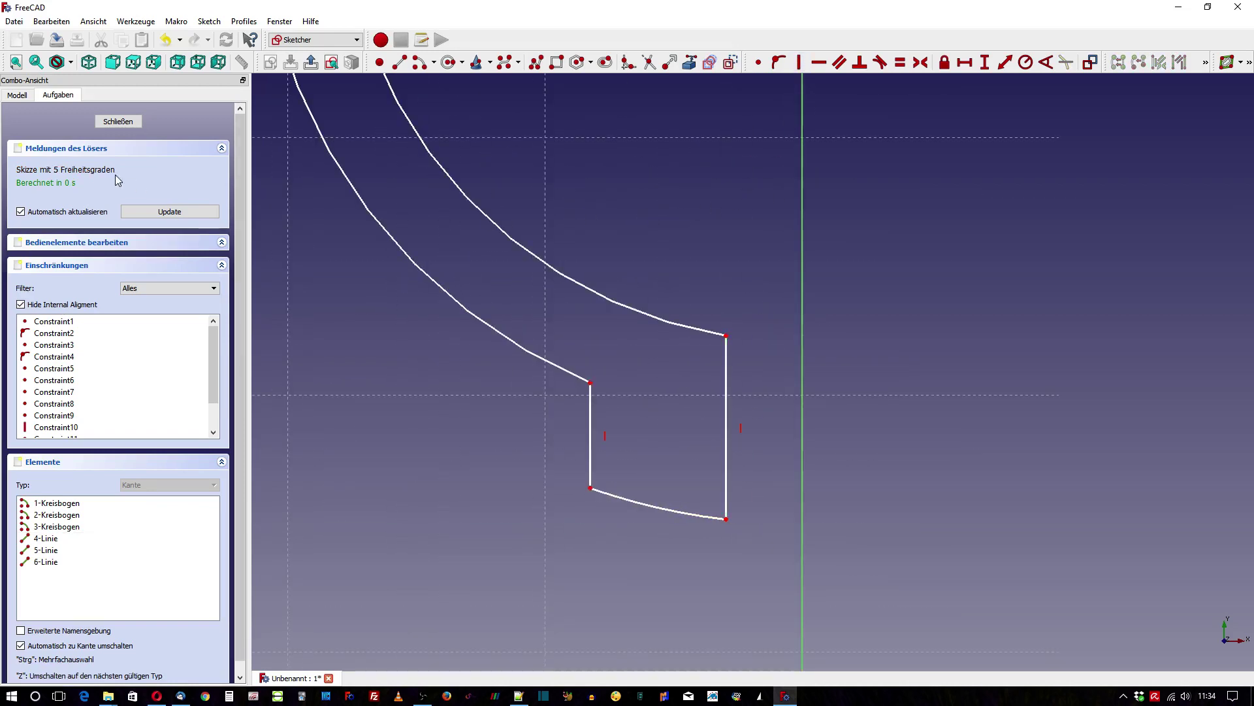
scroll(487, 559, down, 3)
scroll(497, 562, down, 2)
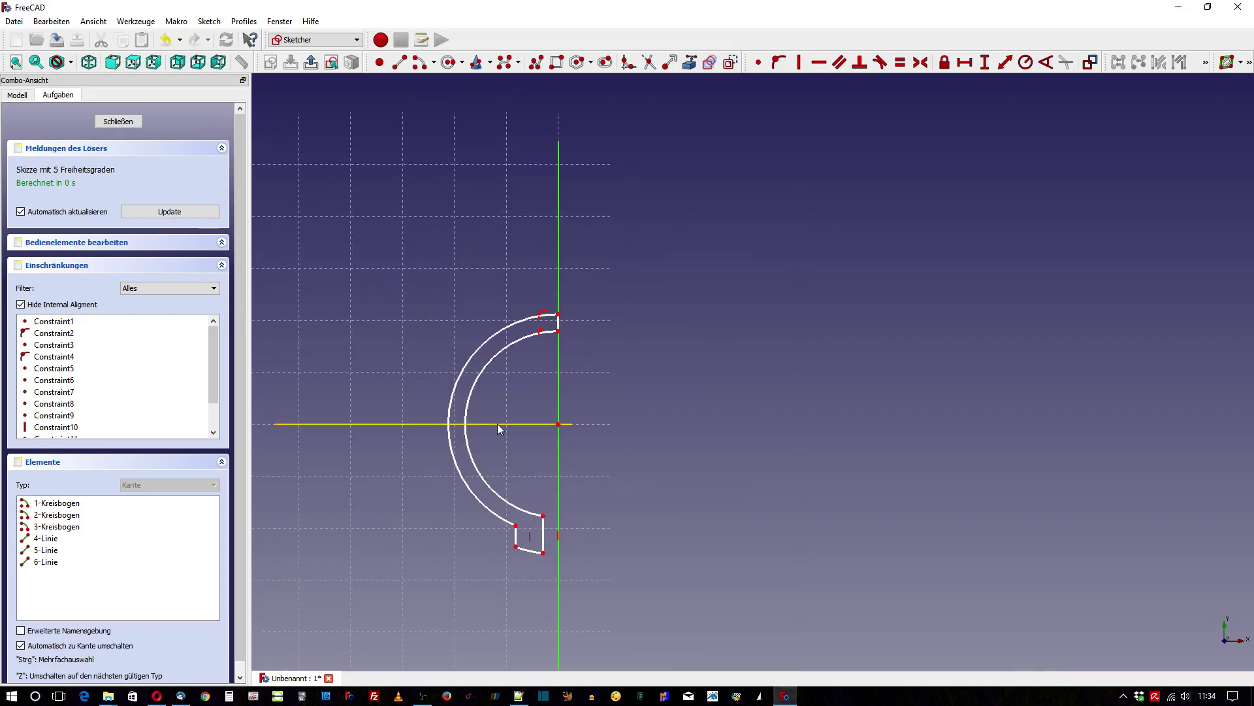
scroll(473, 508, up, 2)
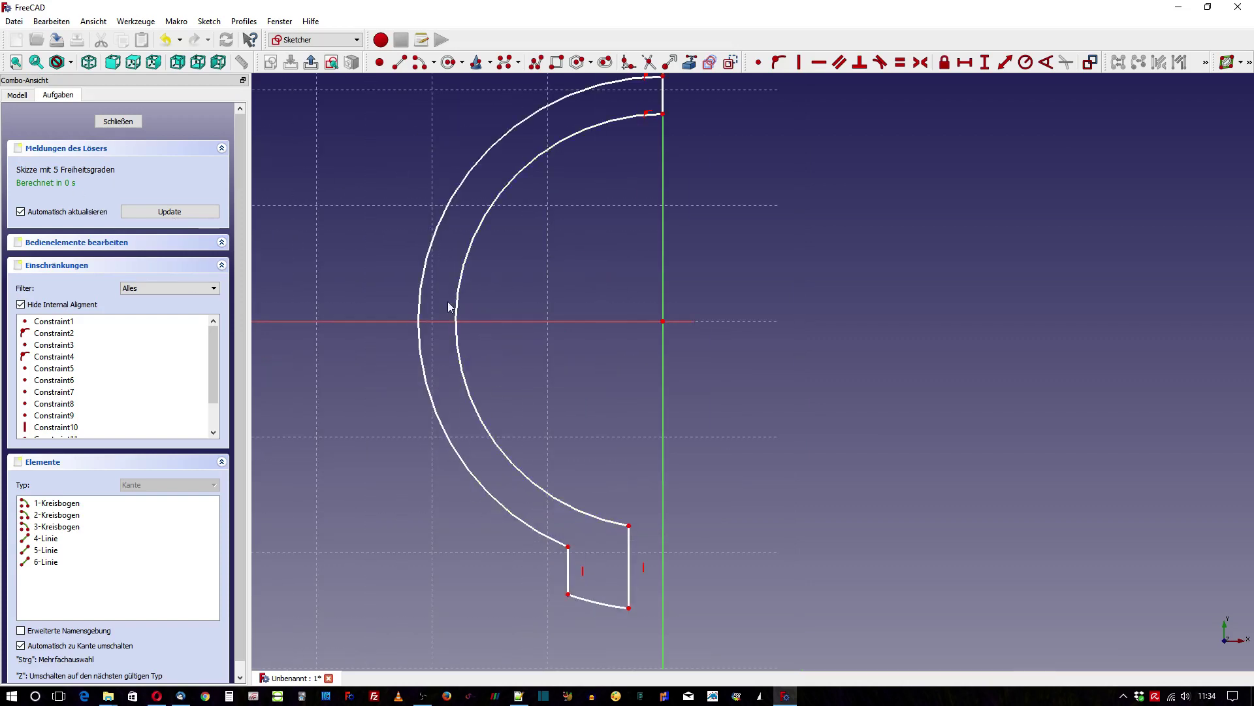
Constrain the bottom, outer and inner arc radii to 27, 25 and 22 mm.
click(602, 606)
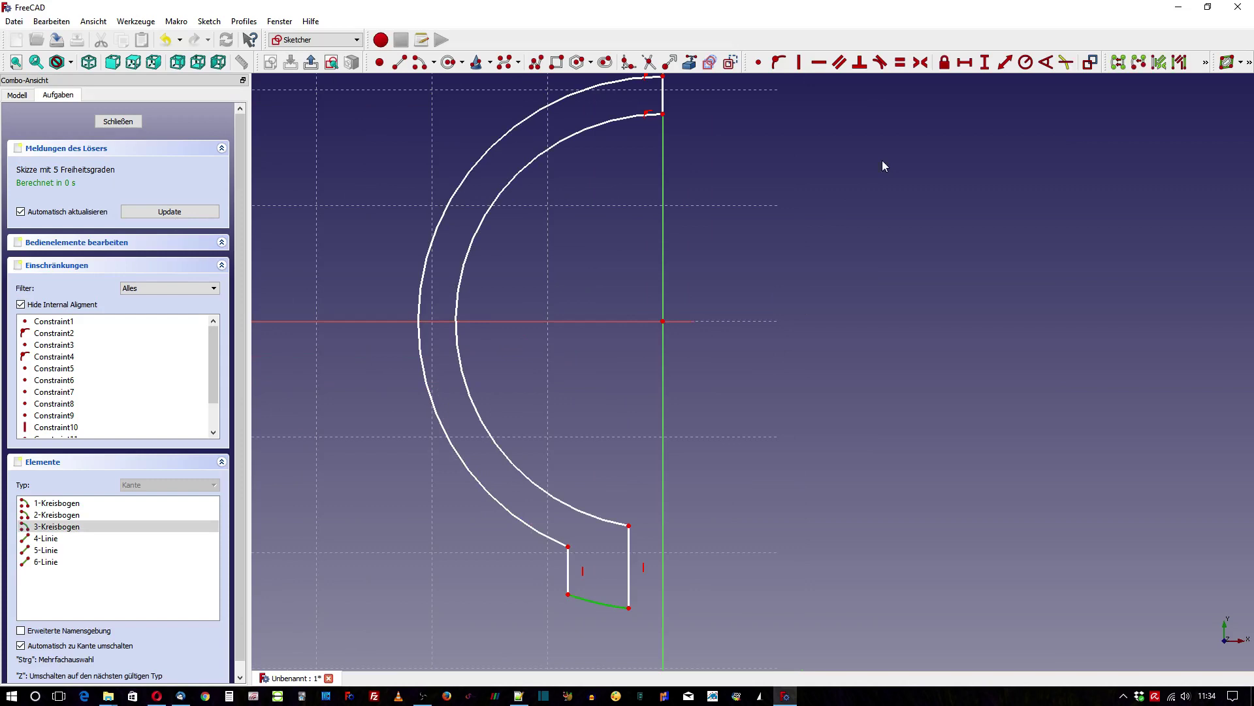
click(1025, 66)
text(27mm)
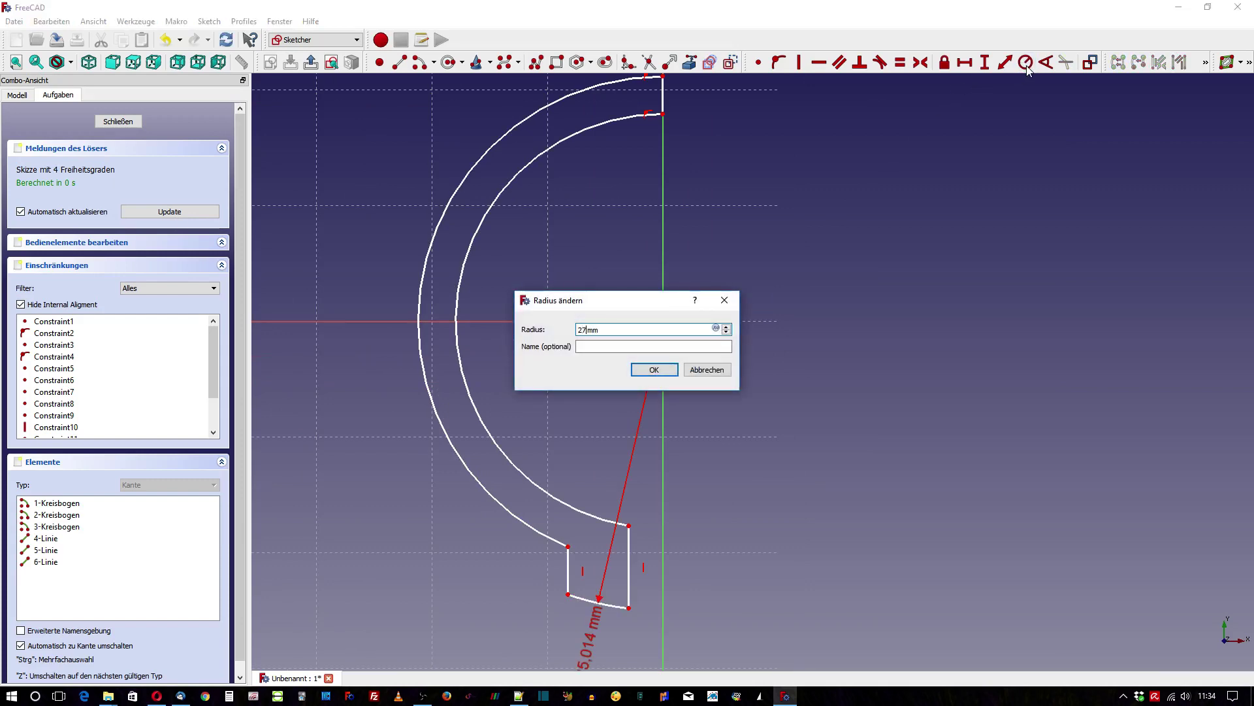
key(Return)
click(506, 513)
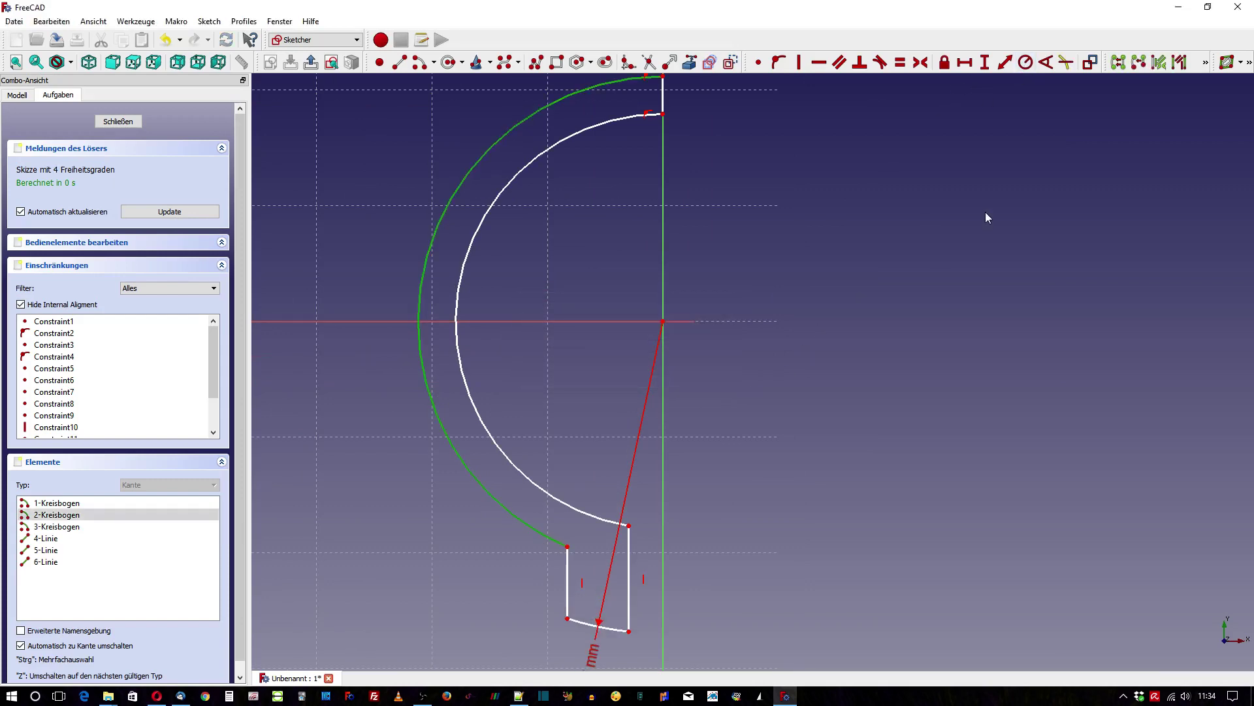
click(1028, 64)
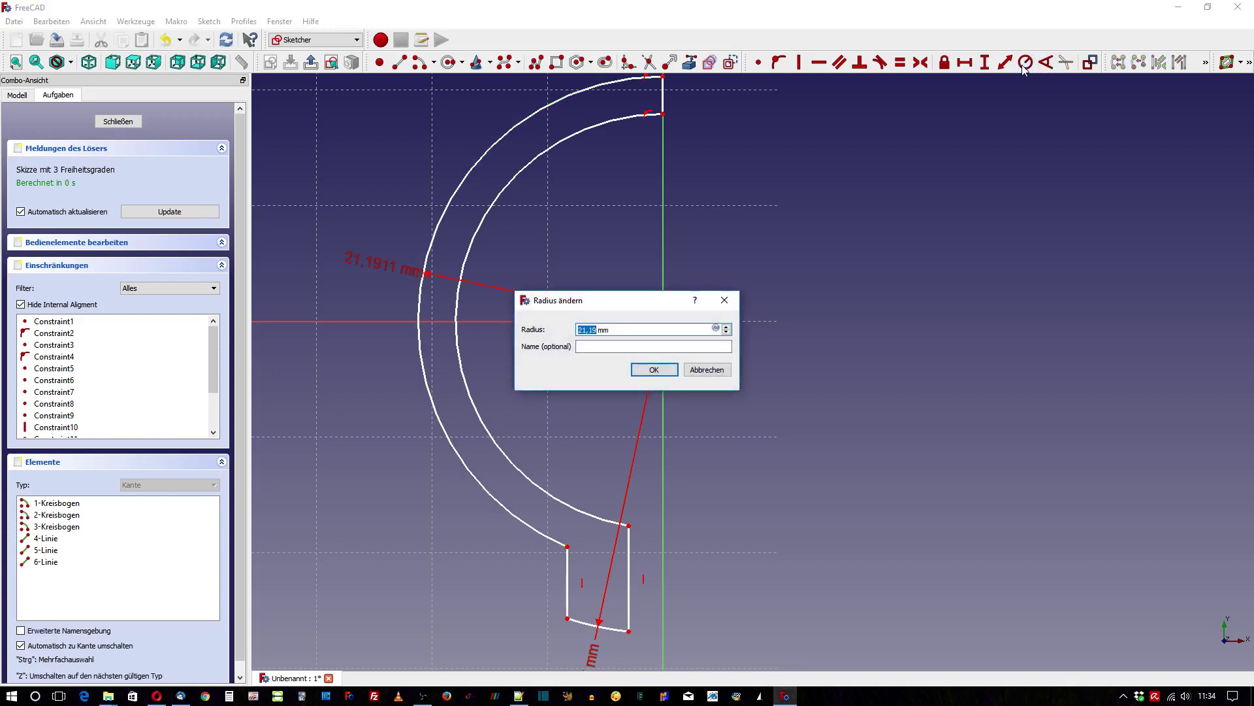
text(25)
key(Return)
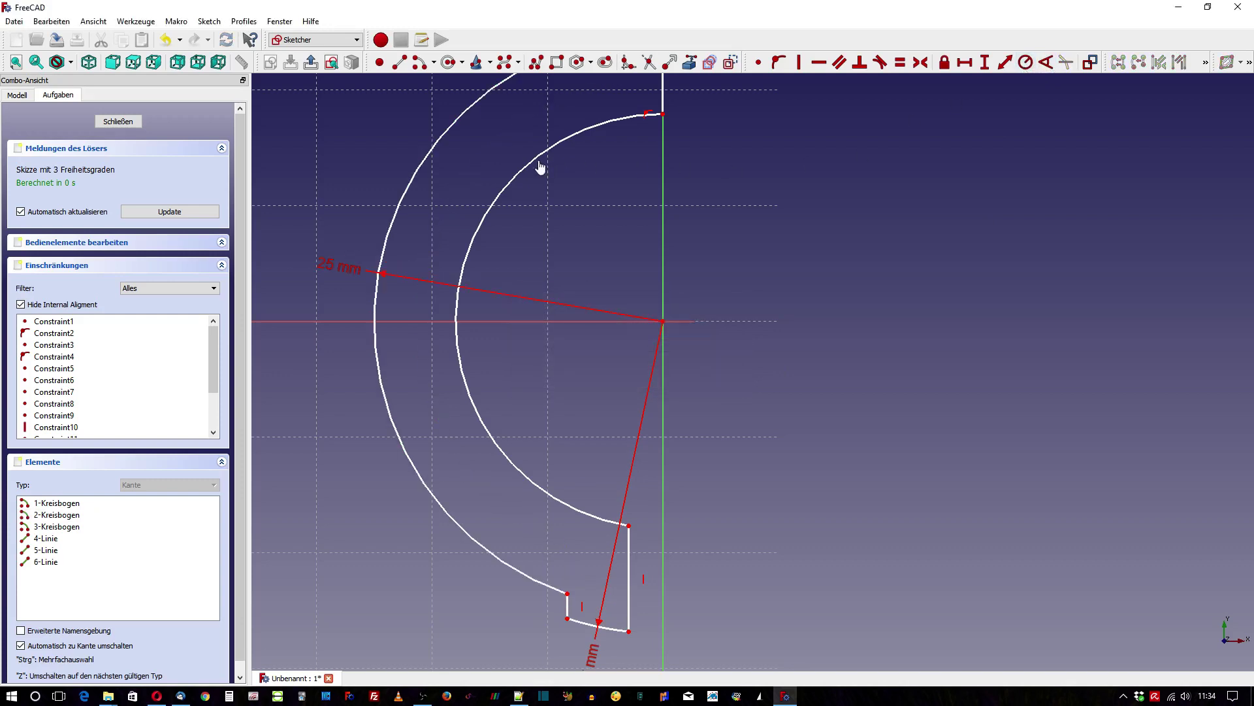
click(551, 147)
click(1026, 65)
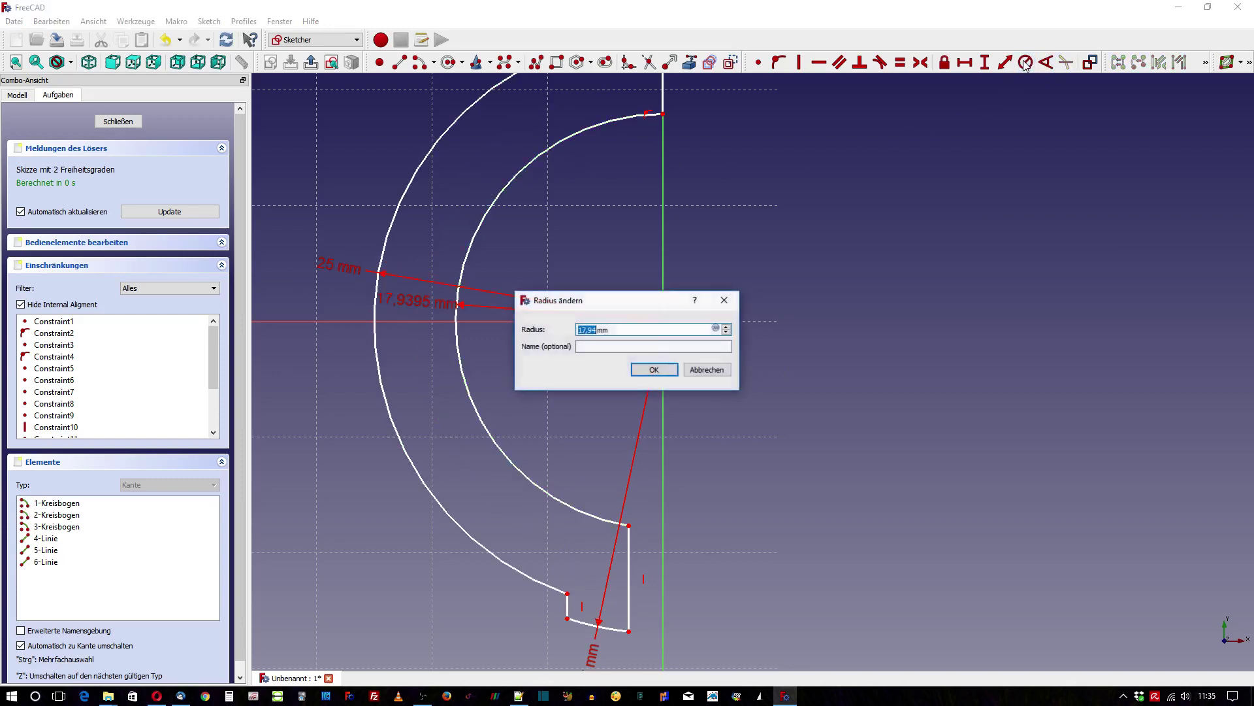
text(22)
key(Return)
scroll(494, 107, down, 4)
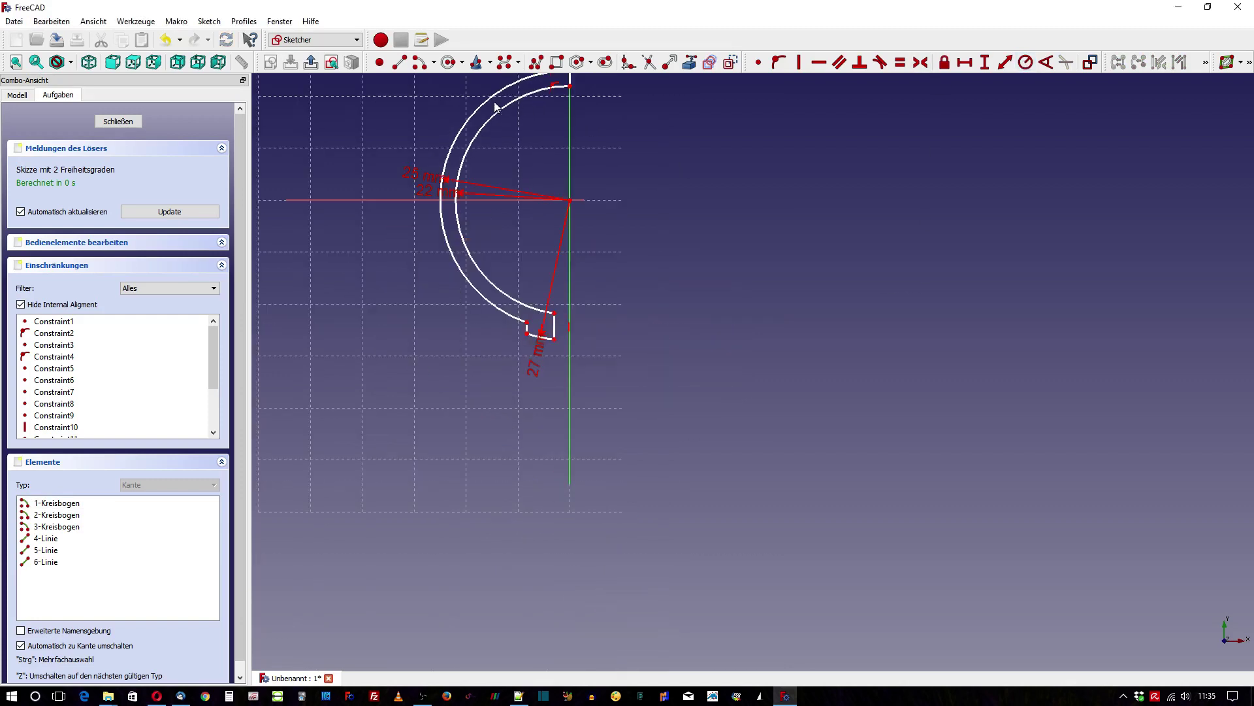
scroll(542, 329, up, 4)
scroll(540, 331, up, 3)
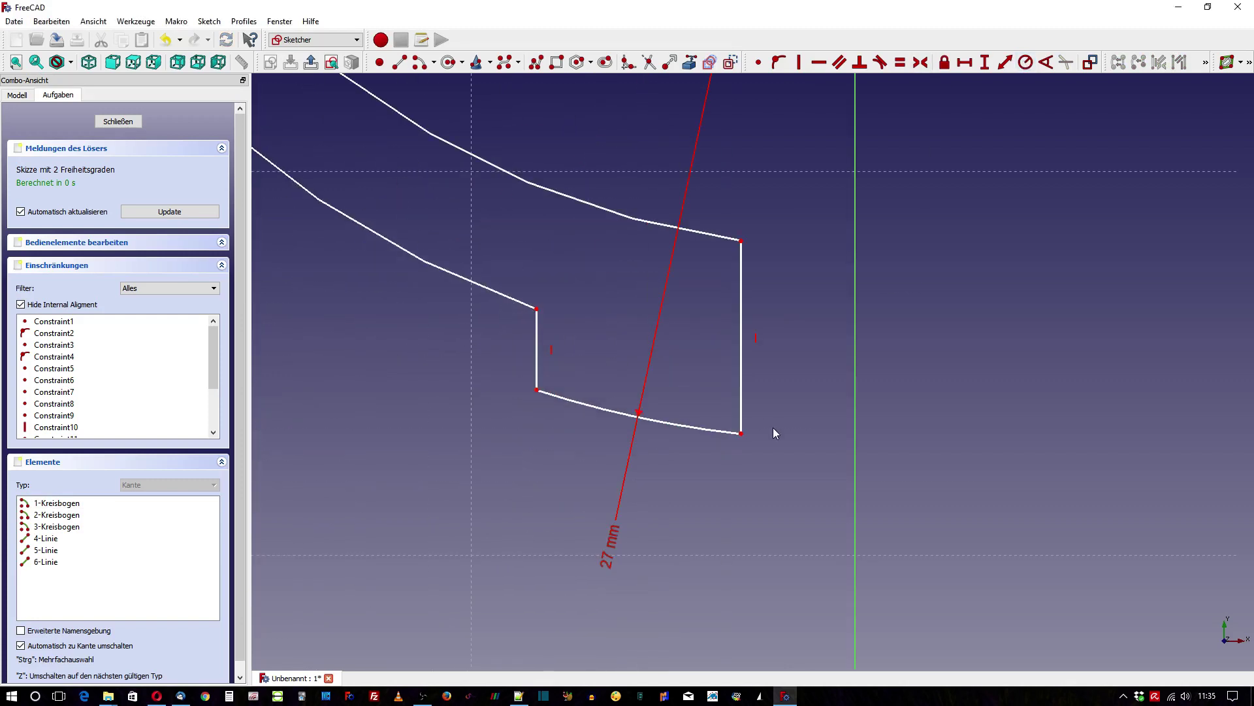
Dimension the lug corner points 2.5 mm and 3.2 mm horizontally from the vertical axis.
click(742, 433)
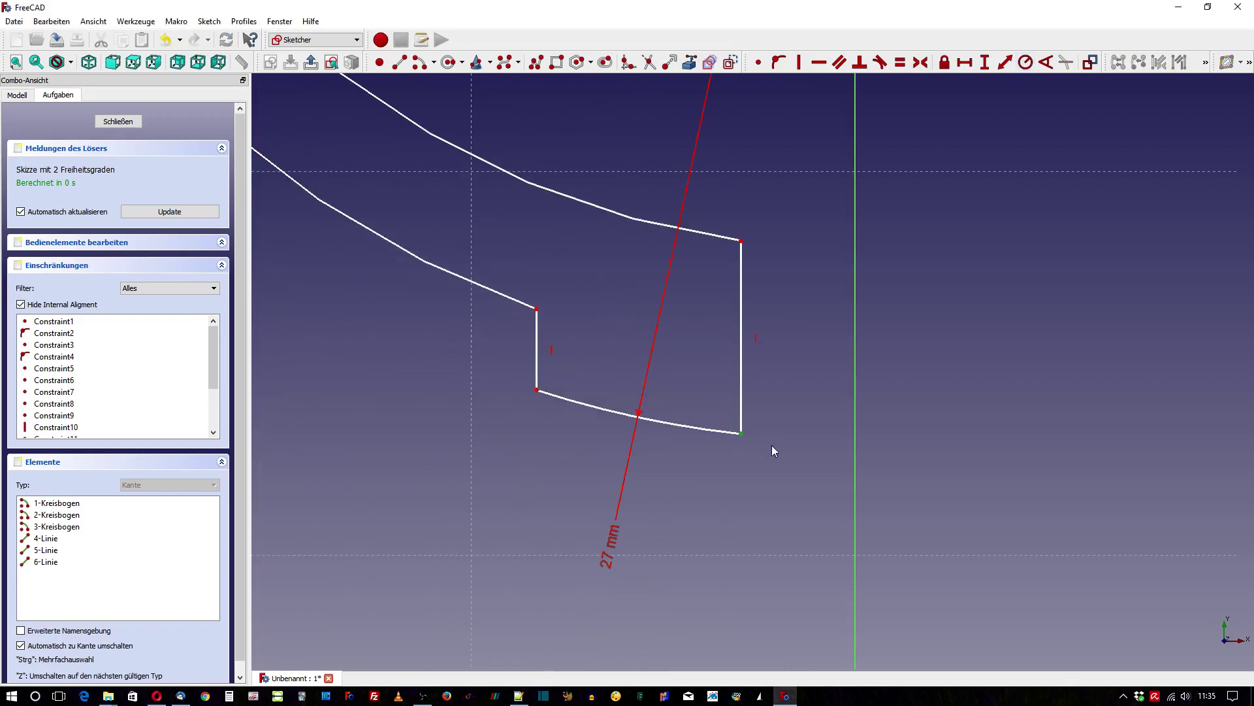
click(853, 448)
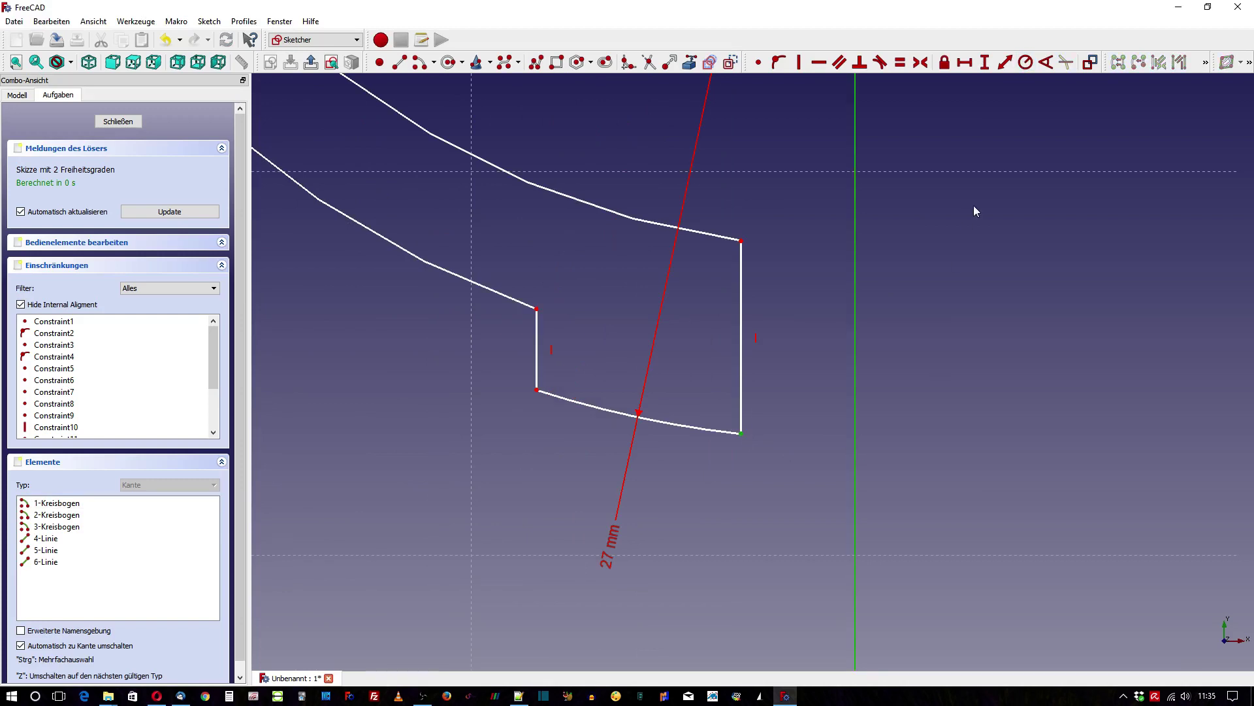
click(966, 64)
text(2,5mm)
key(Return)
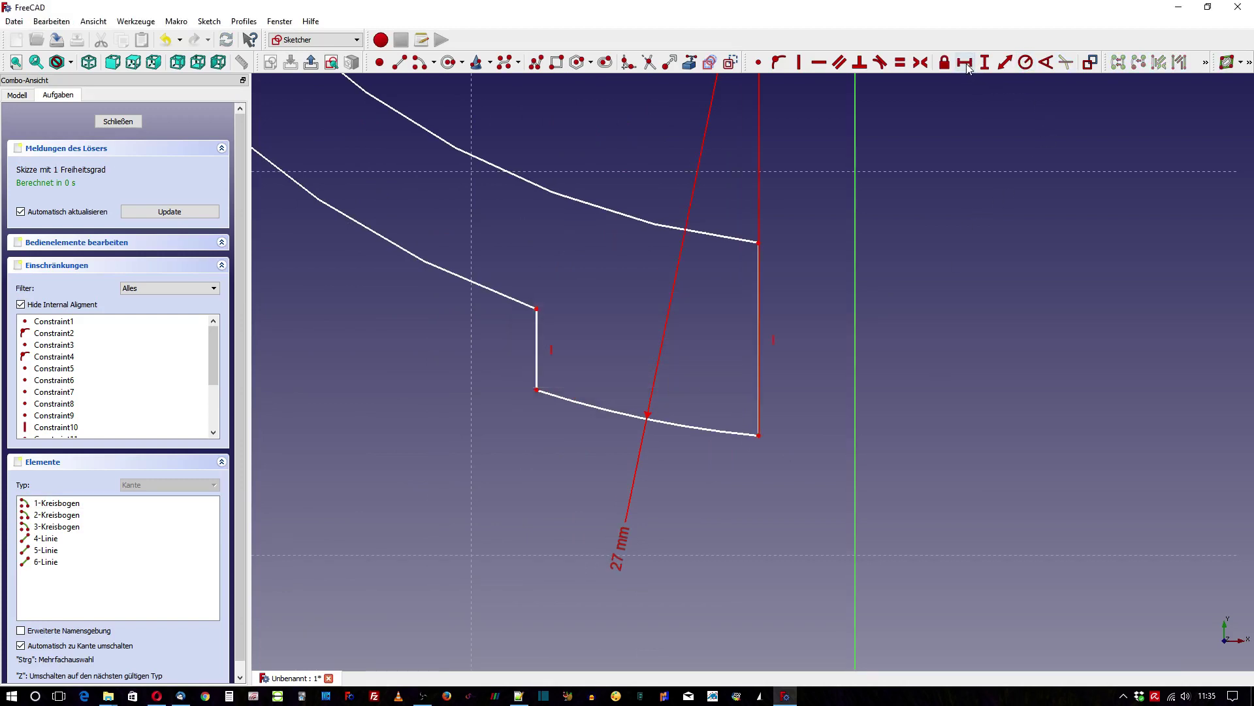
click(537, 390)
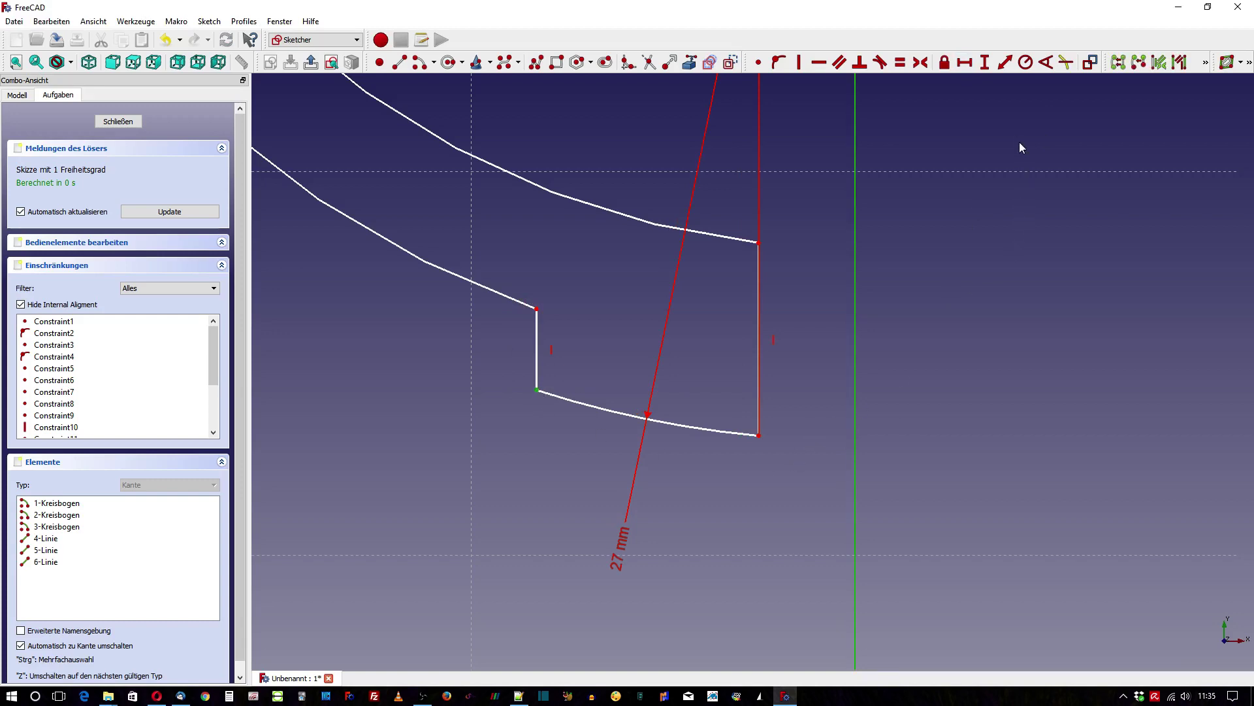
click(965, 64)
text(3,2)
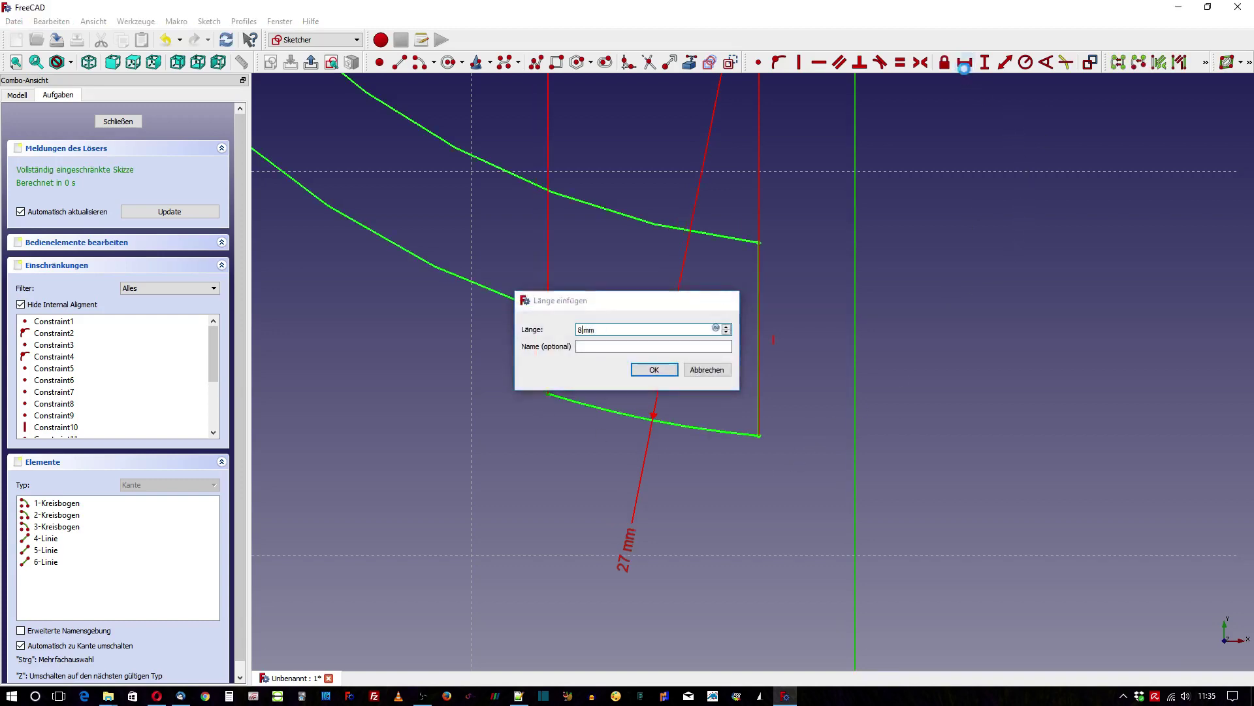
key(Return)
scroll(664, 563, down, 3)
Close the sketch and pad it 2 mm thick.
scroll(664, 563, down, 2)
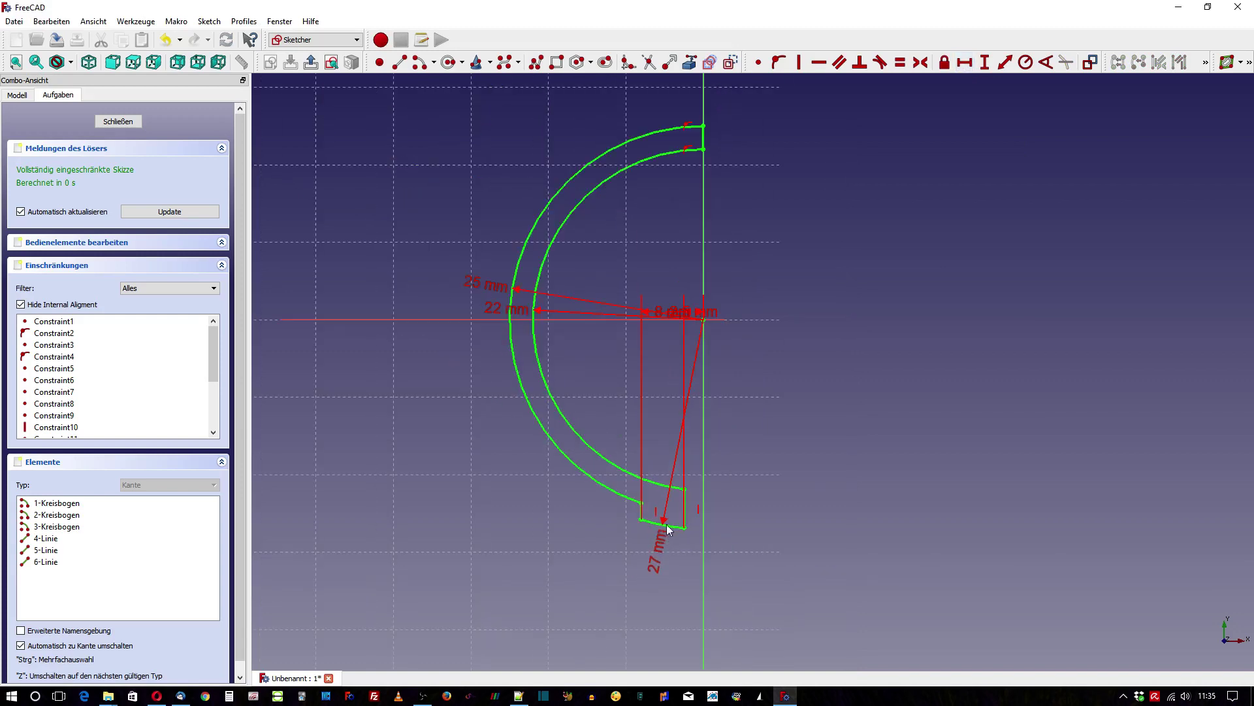
click(118, 122)
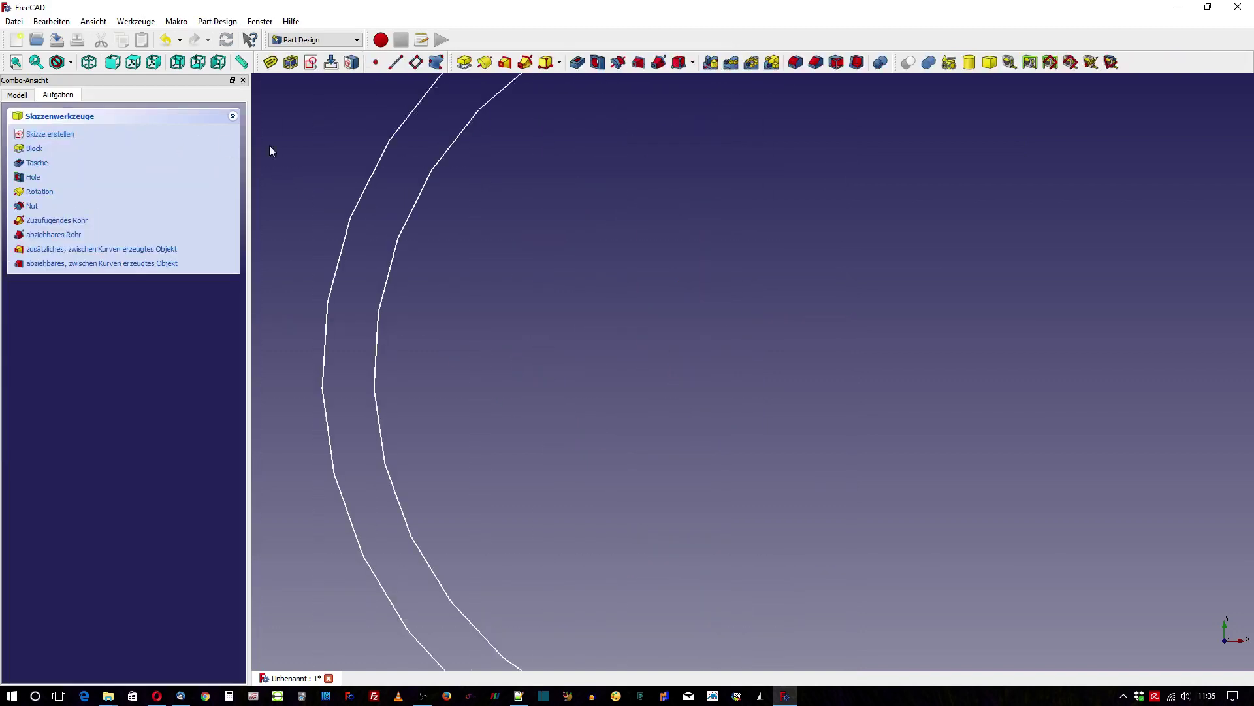
scroll(652, 279, down, 4)
click(465, 63)
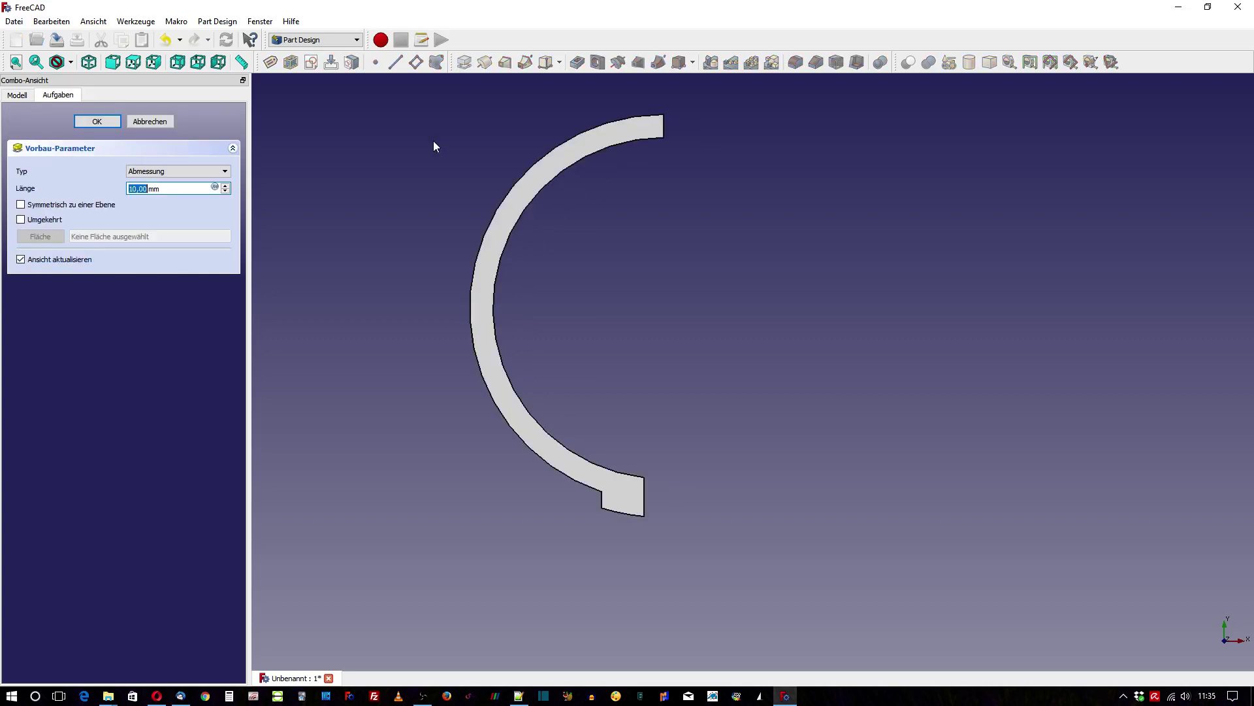
text(2)
click(97, 122)
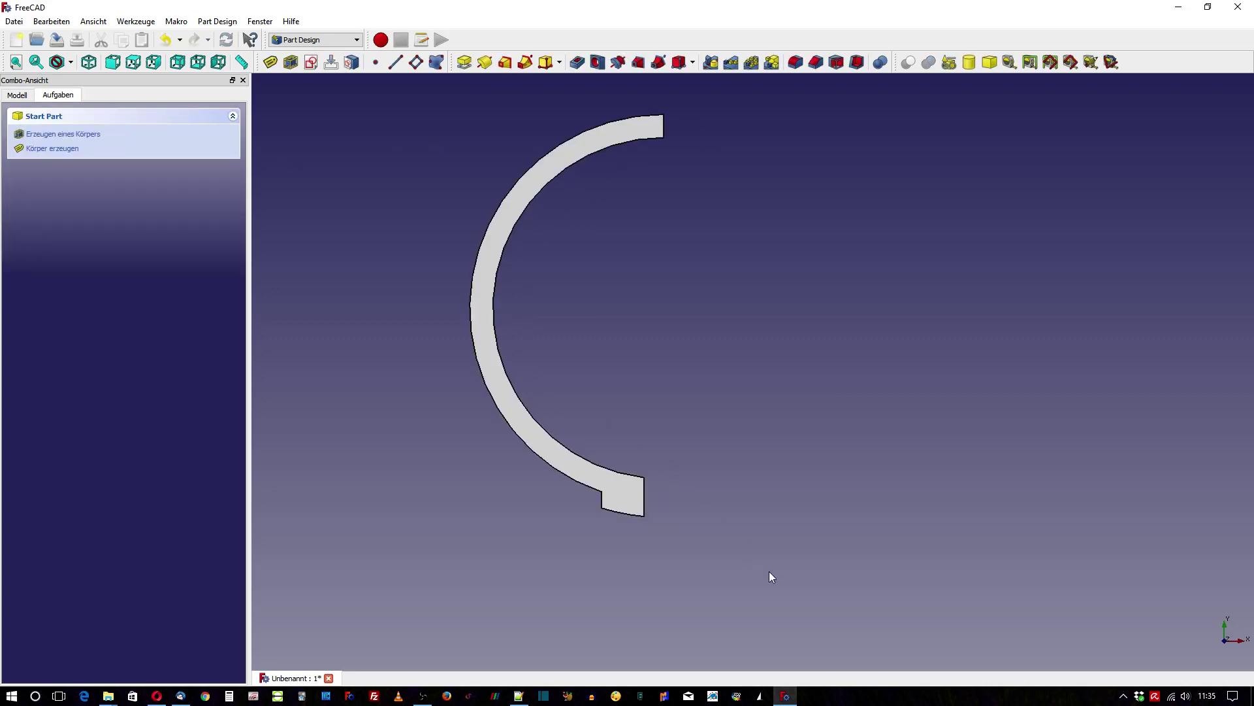
Orbit the pad into a 3D view and select Pad under Body in the model tree.
mouse_move(769, 571)
middle_down()
mouse_move(591, 527)
mouse_move(555, 539)
middle_up()
scroll(605, 221, up, 2)
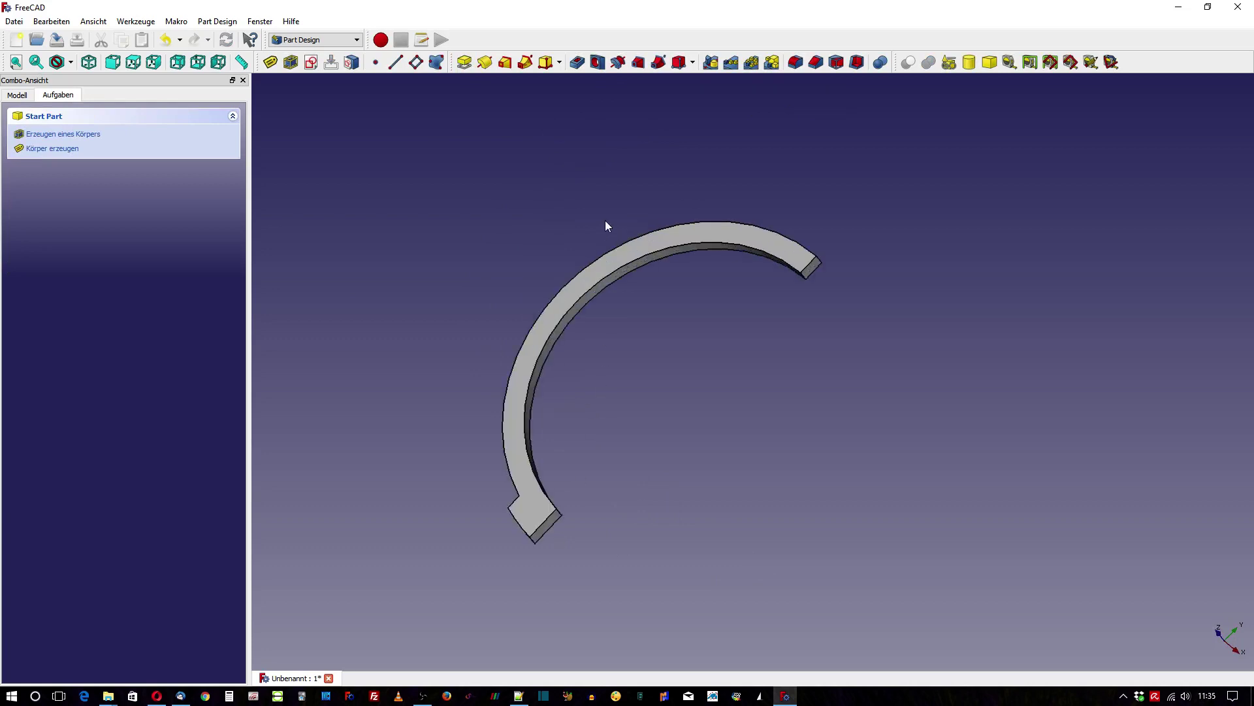
middle_drag(602, 393, 623, 366)
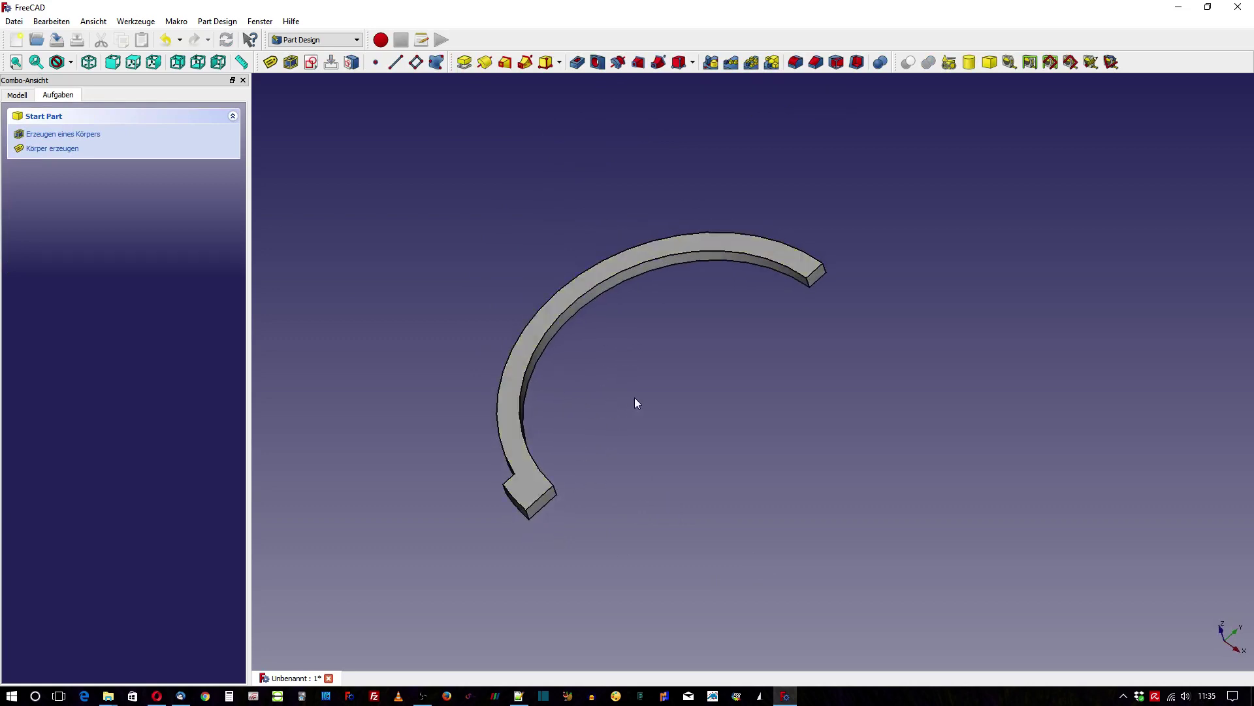
click(17, 95)
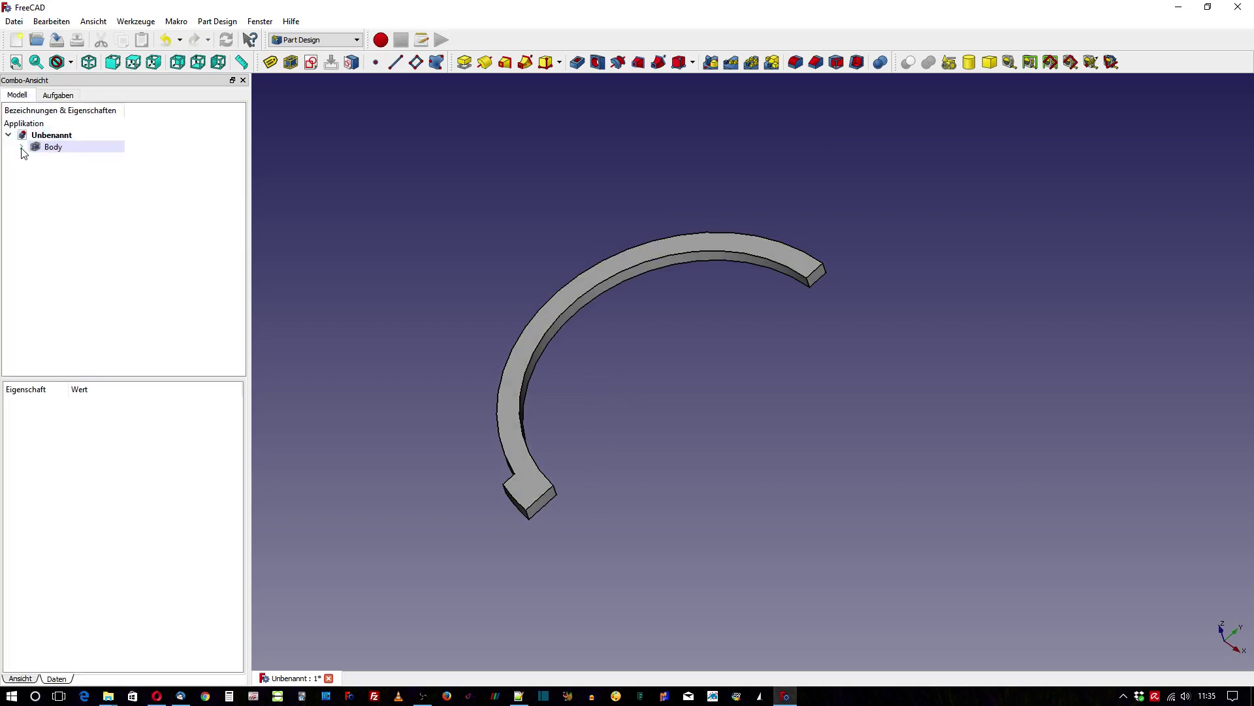
click(21, 146)
click(63, 171)
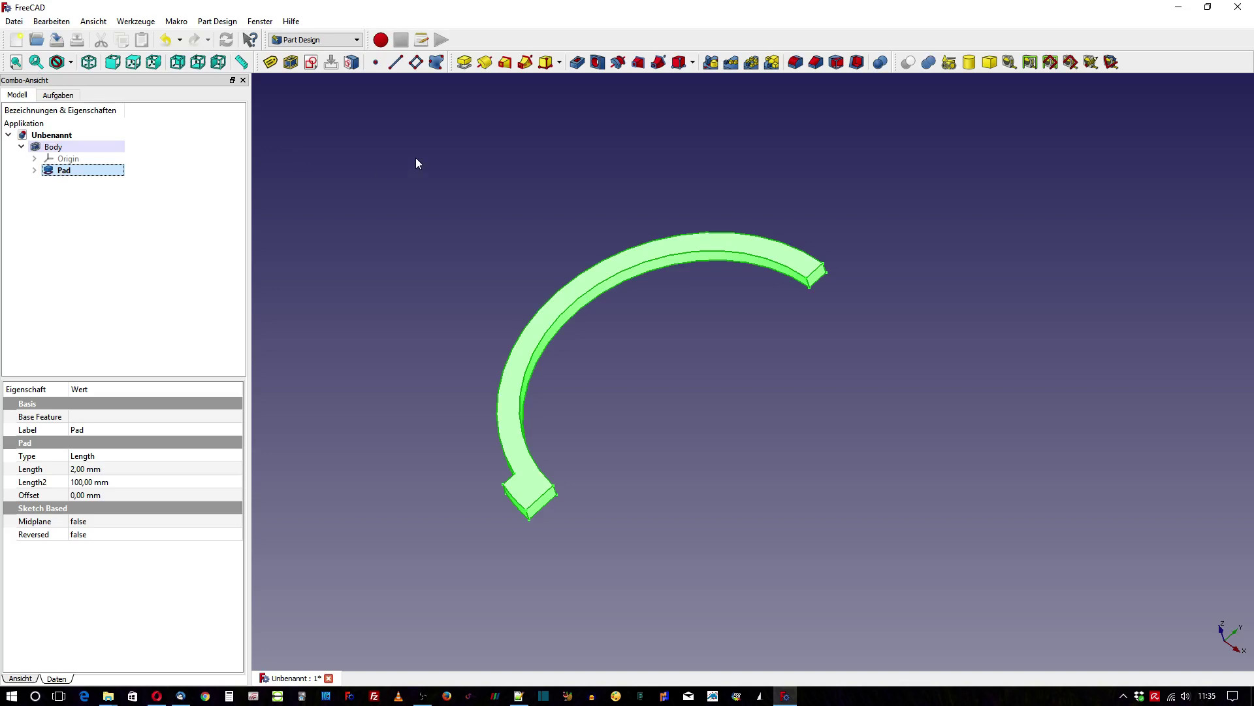
Mirror the Pad across the vertical sketch axis and start a new sketch on the ring face.
click(712, 66)
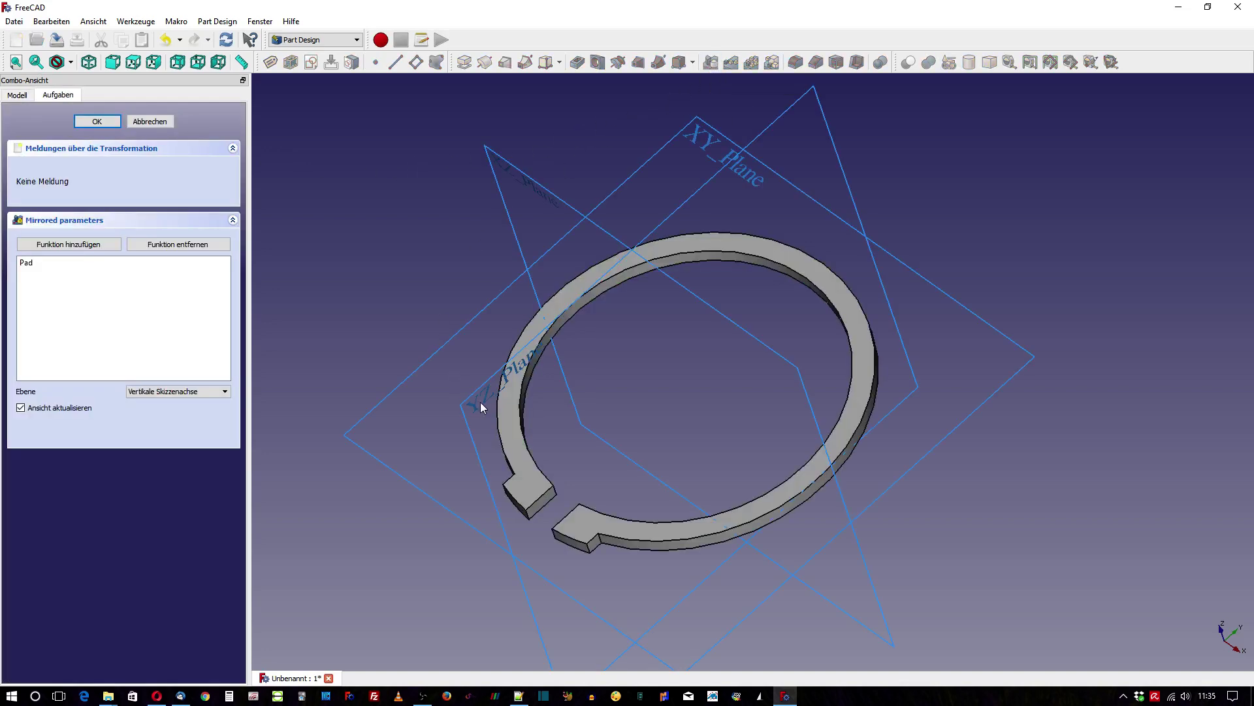
click(98, 122)
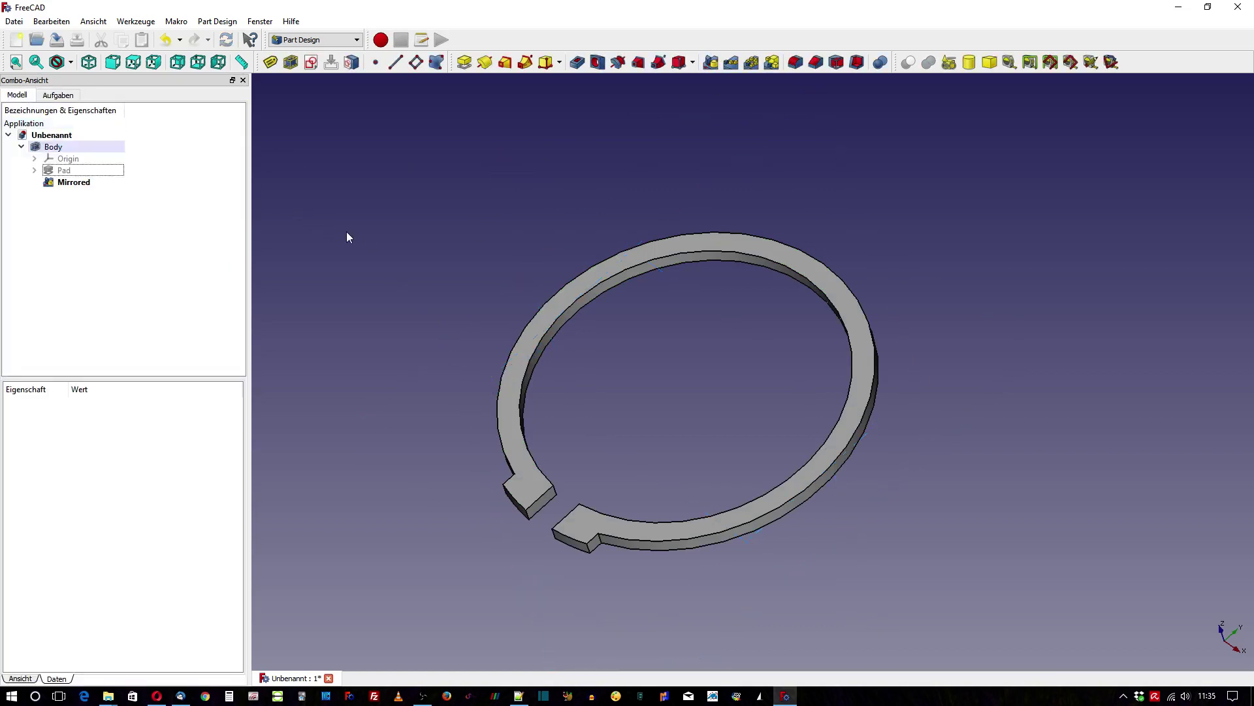
click(528, 500)
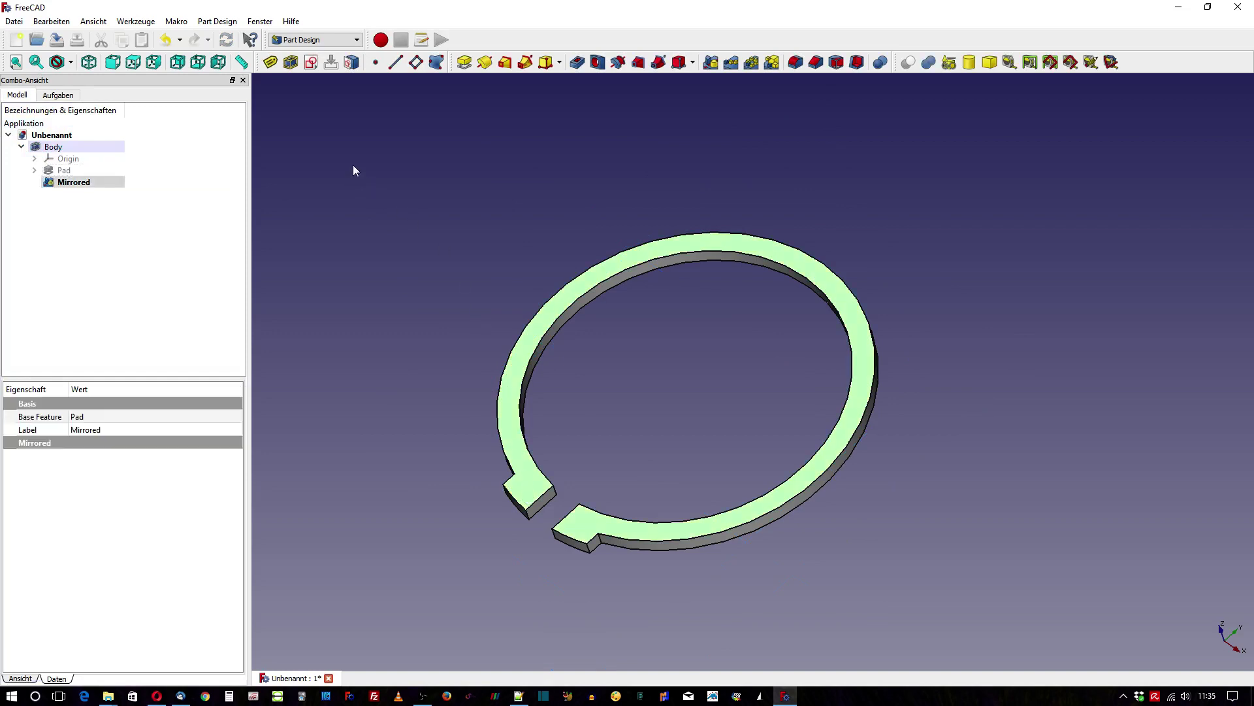
click(309, 67)
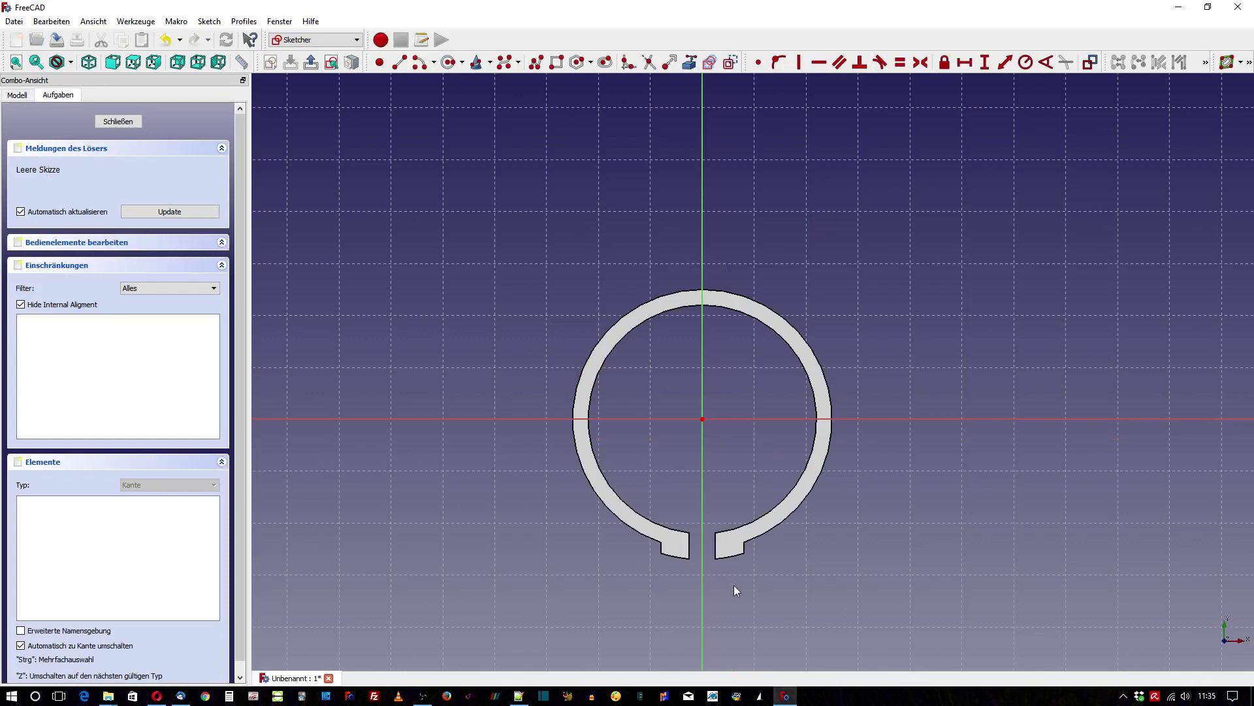
Draw one circle on each of the left and right lugs.
scroll(719, 561, up, 5)
scroll(689, 516, up, 3)
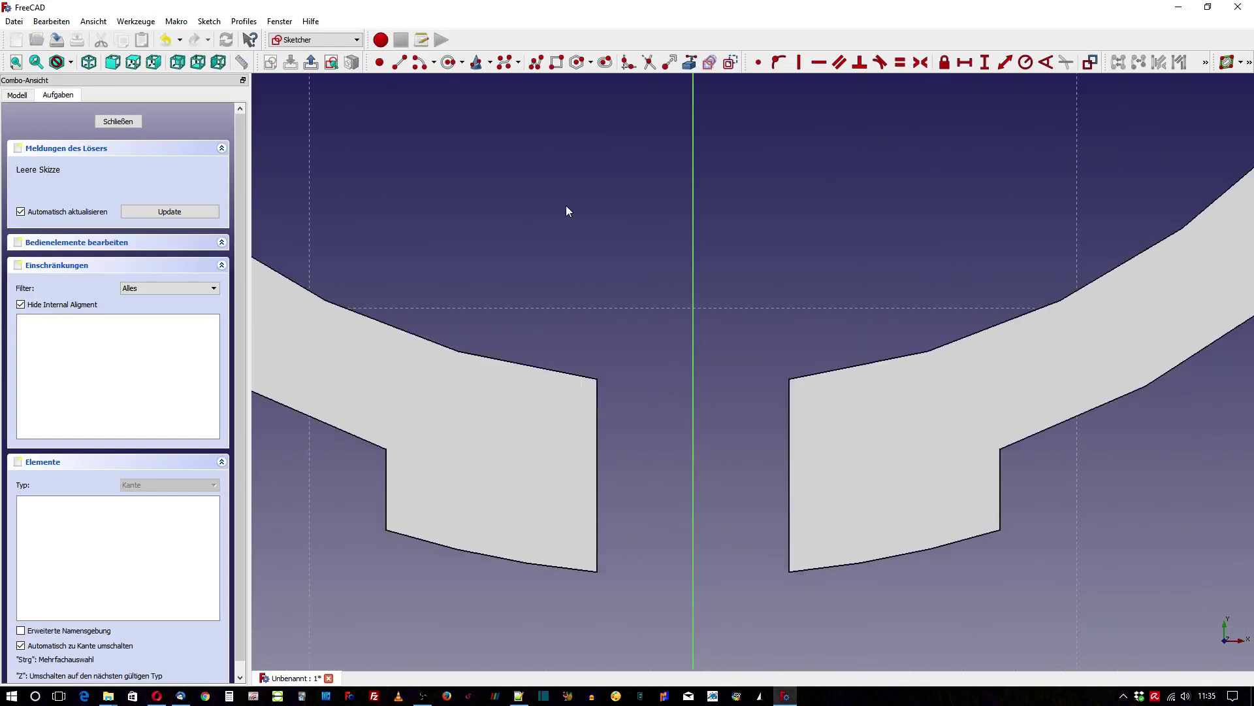
click(448, 62)
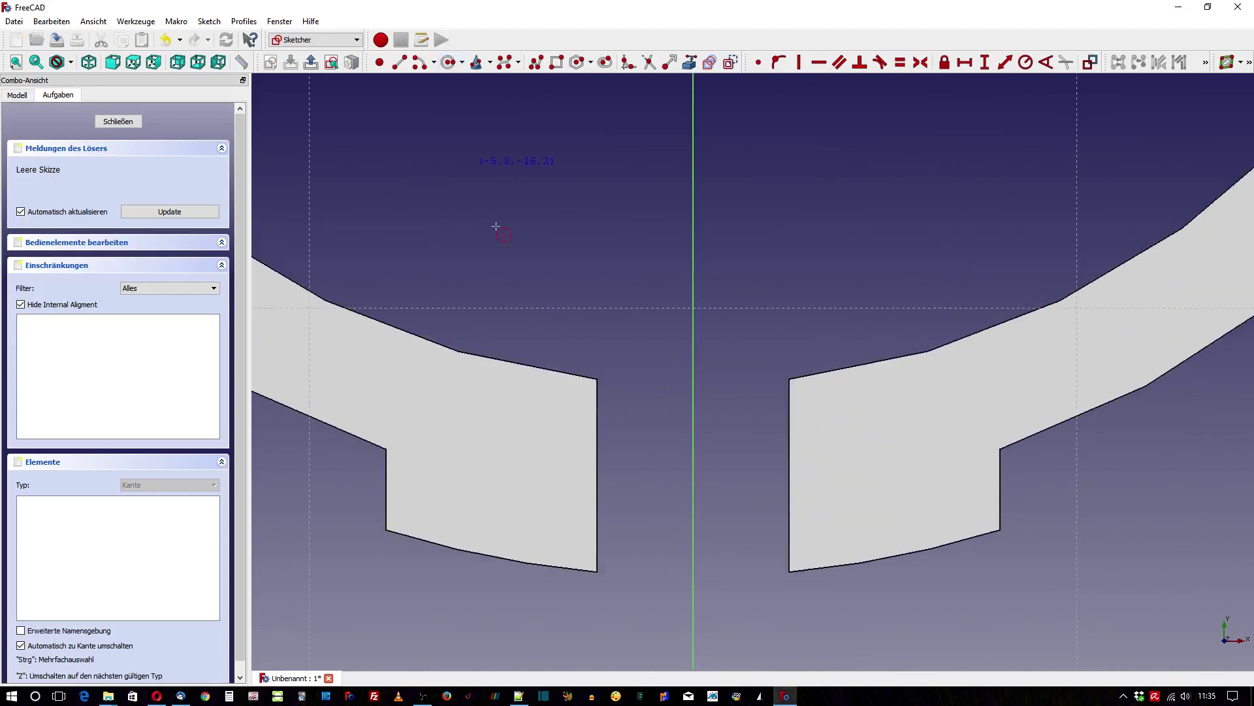
click(484, 459)
click(483, 409)
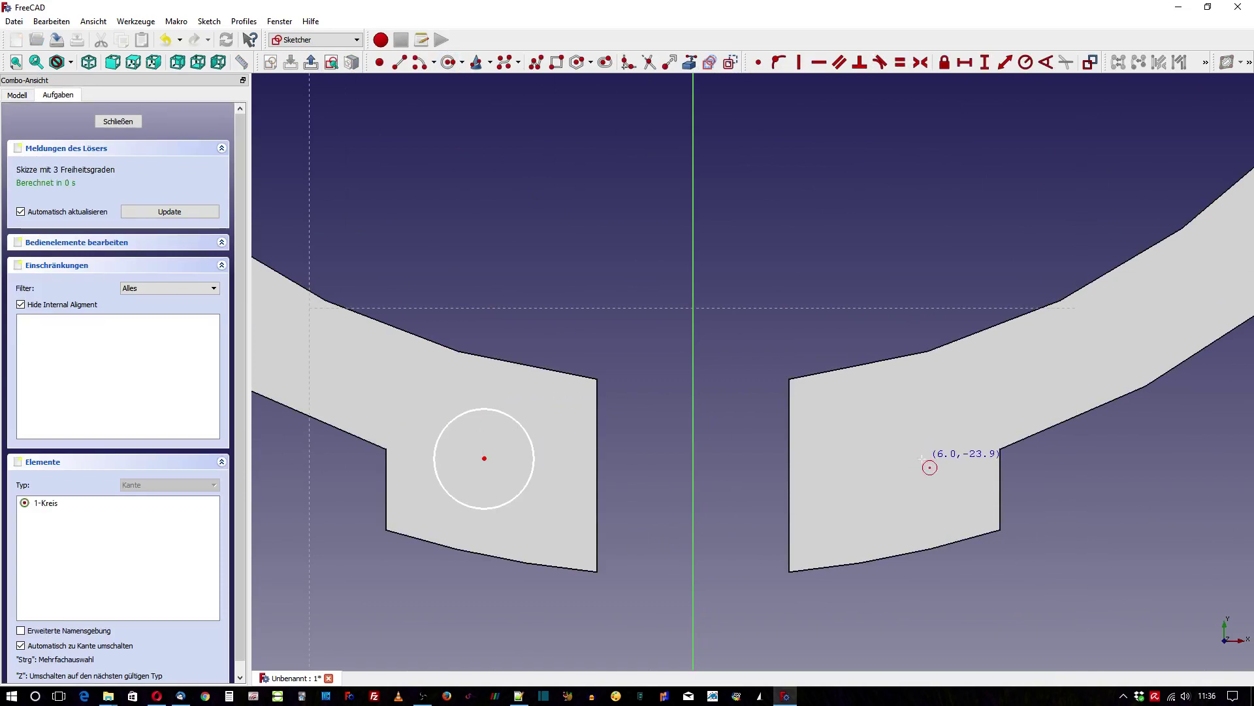
click(898, 481)
click(905, 432)
Make the two circles equal and their centres symmetric about the vertical axis.
click(484, 410)
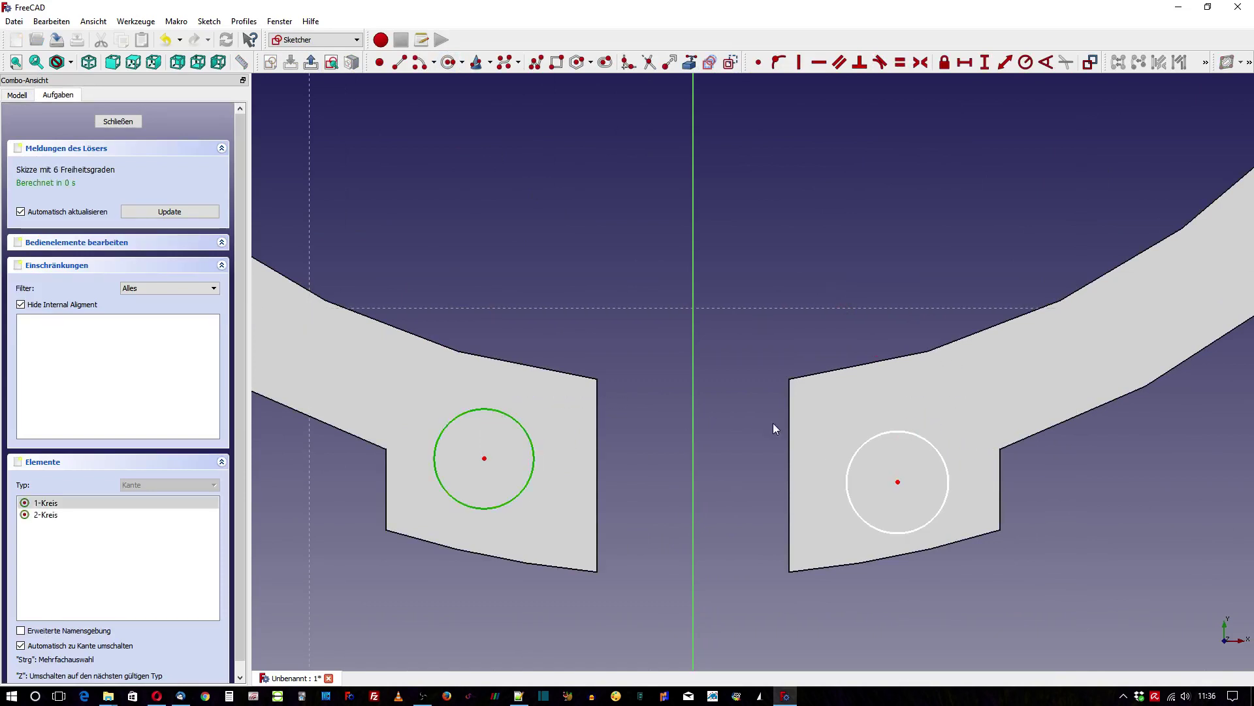
click(861, 451)
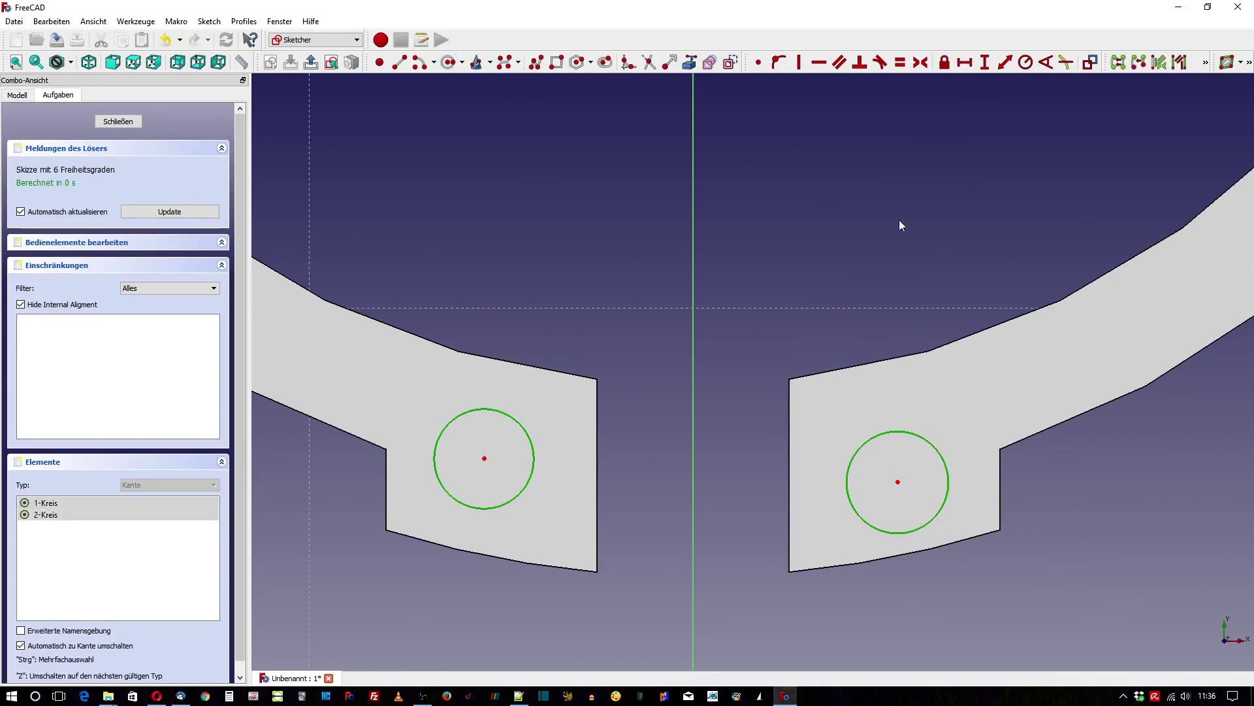
click(899, 62)
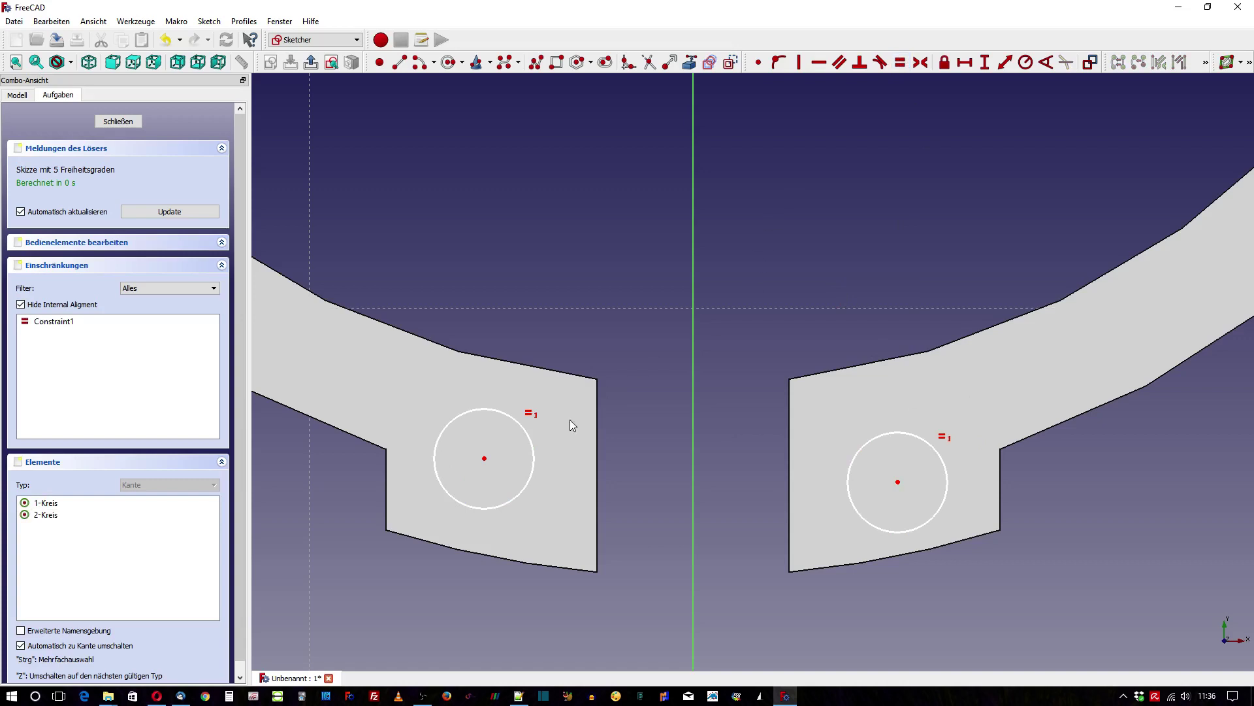
click(484, 458)
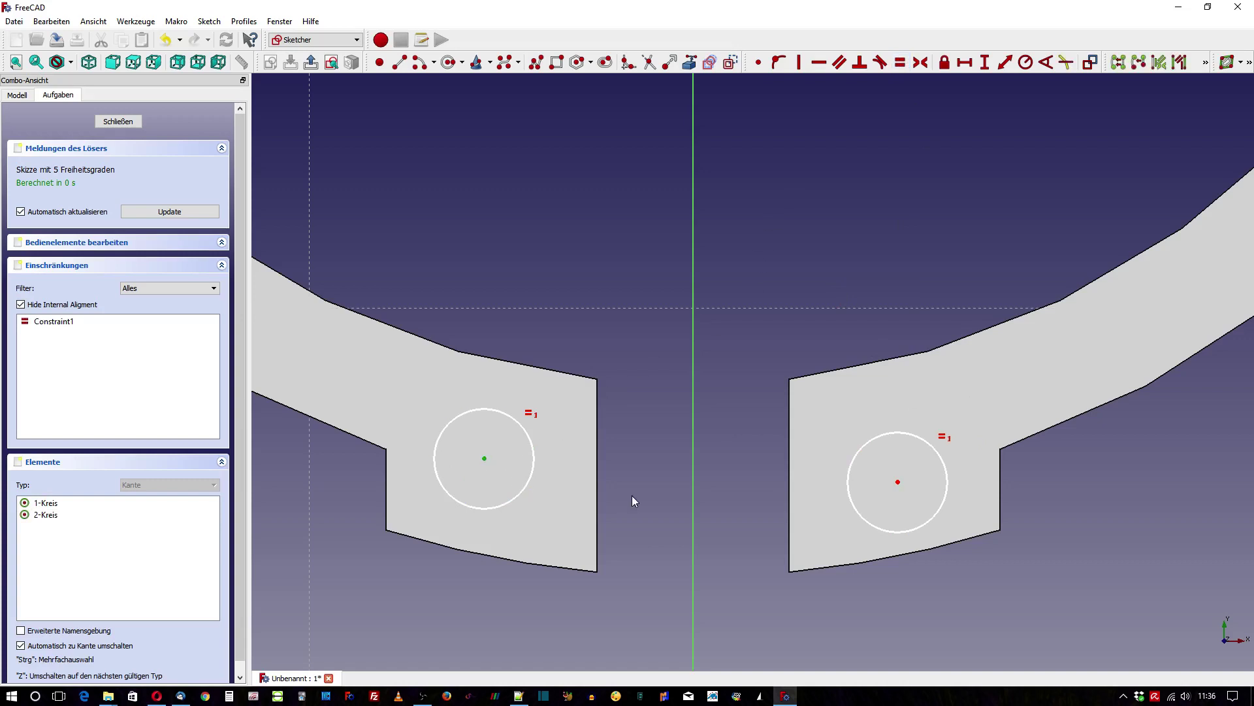
click(898, 482)
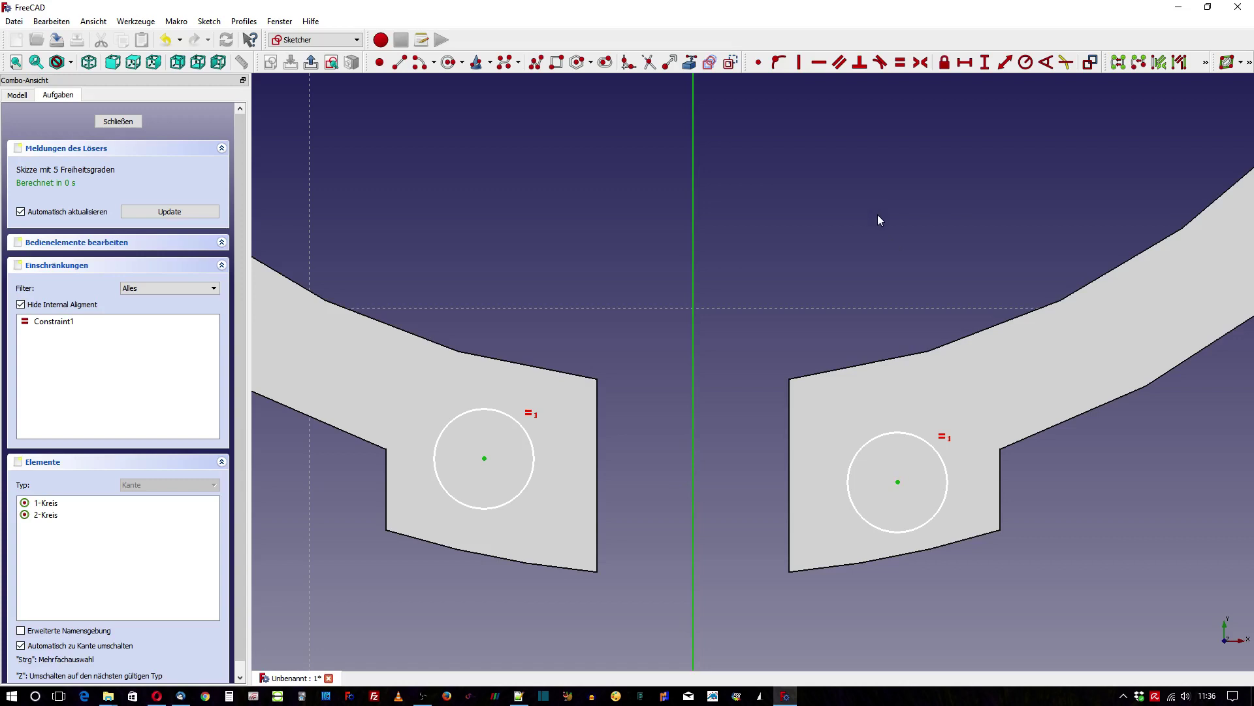
click(921, 62)
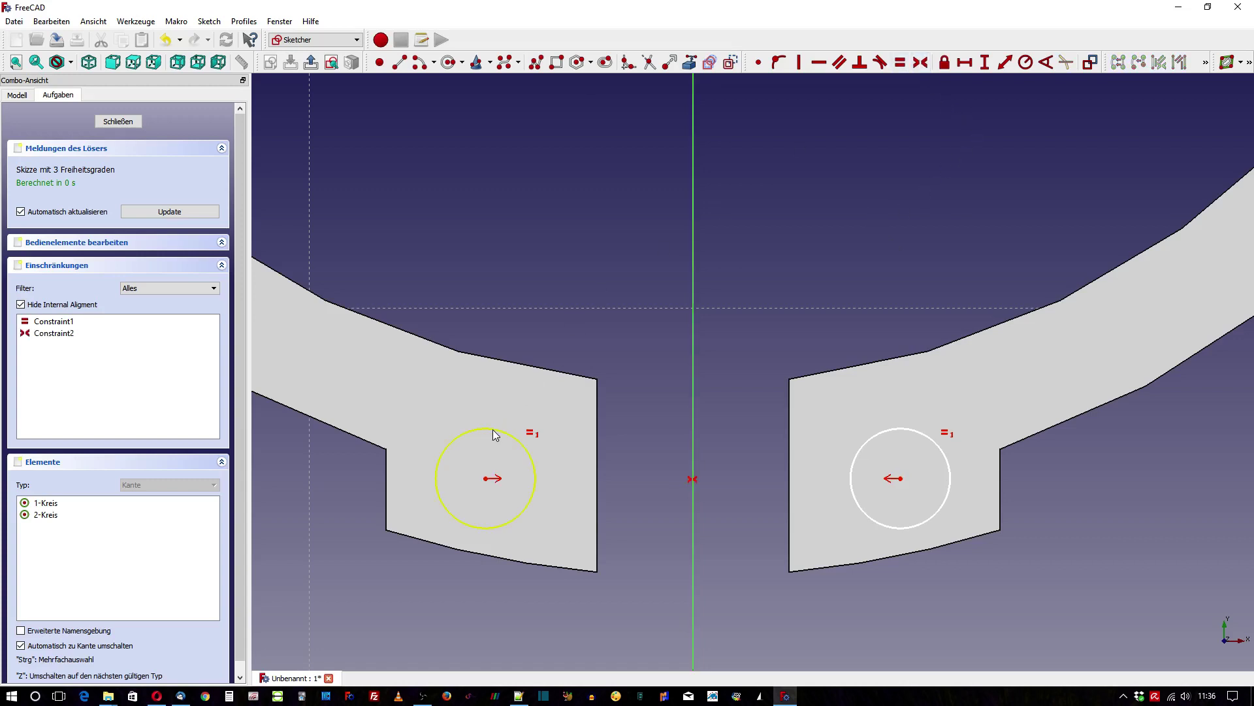
Give the left hole a 1,2 mm radius and a 5,2 mm horizontal offset.
click(494, 430)
click(1023, 68)
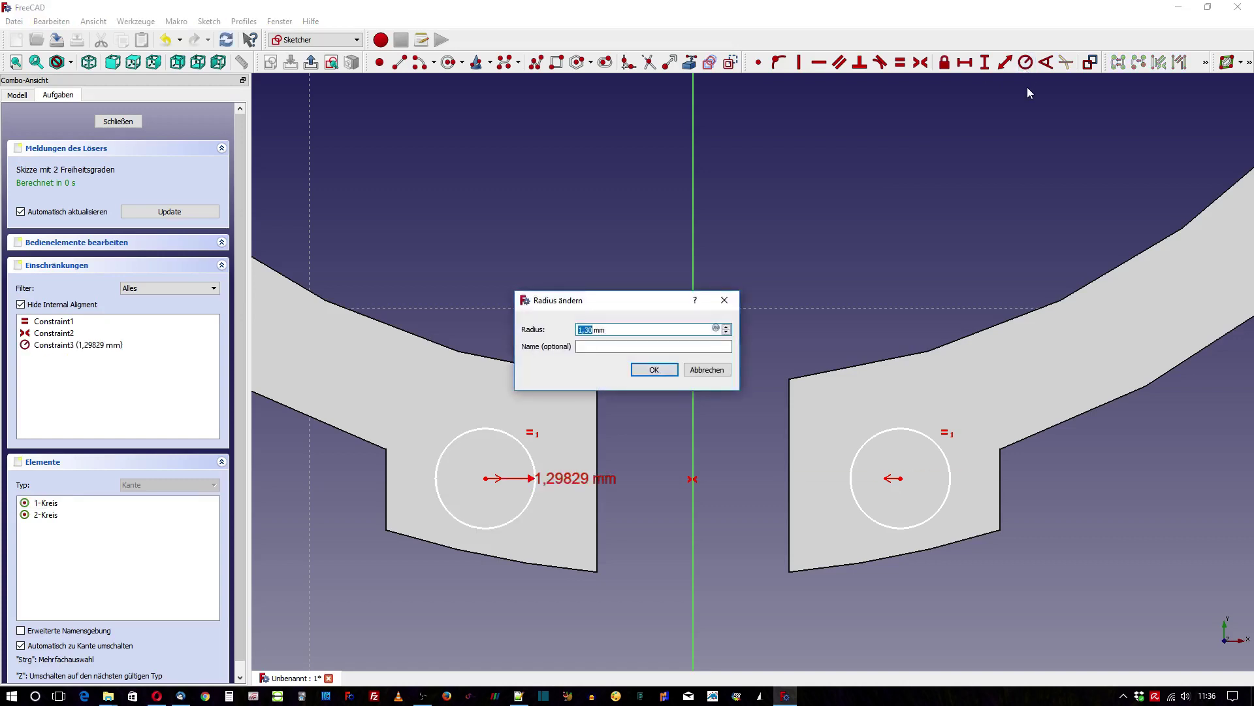
text(1,2)
key(Return)
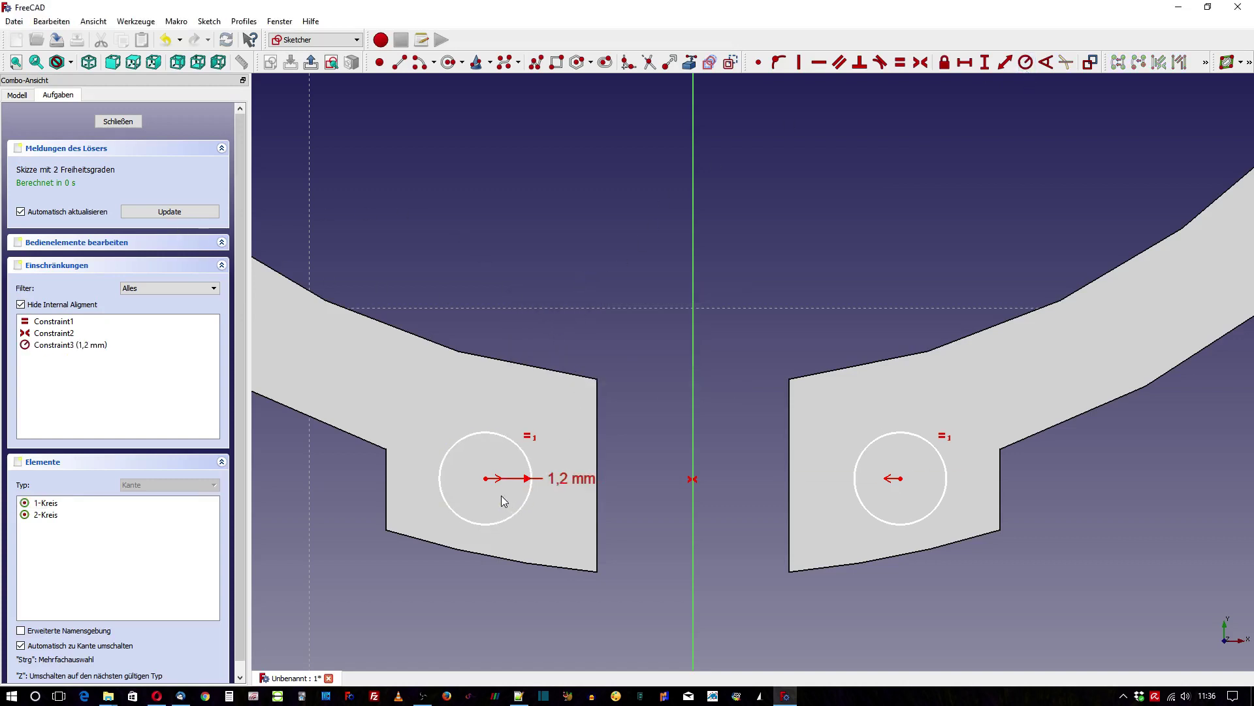
click(486, 480)
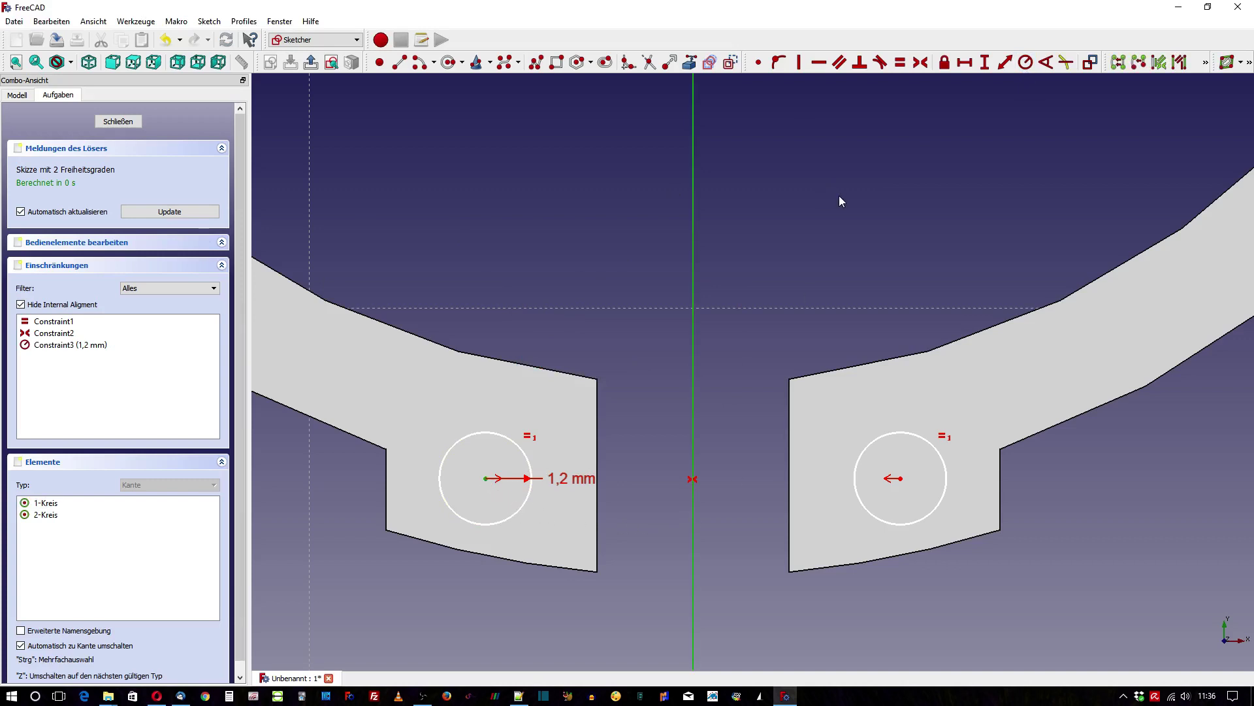
click(965, 63)
text(5,2mm)
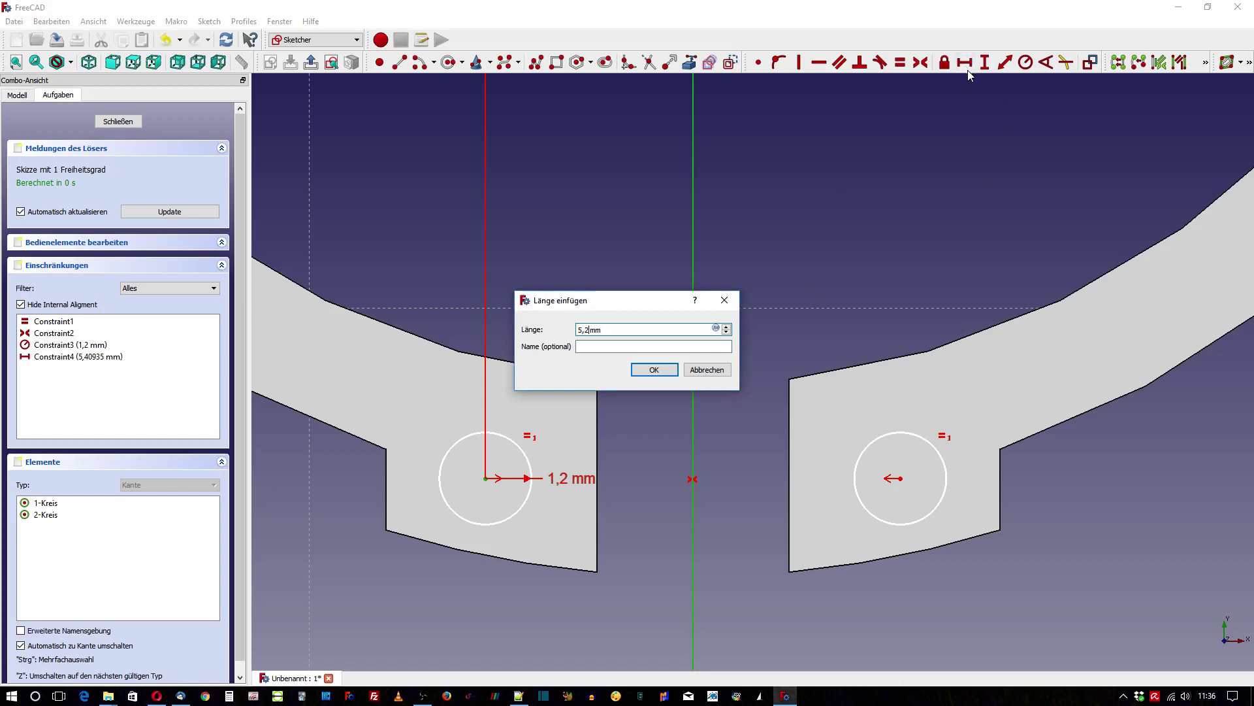
key(Return)
Fix the hole centre 24 mm vertically from the ring's top line and close the sketch.
scroll(632, 539, down, 5)
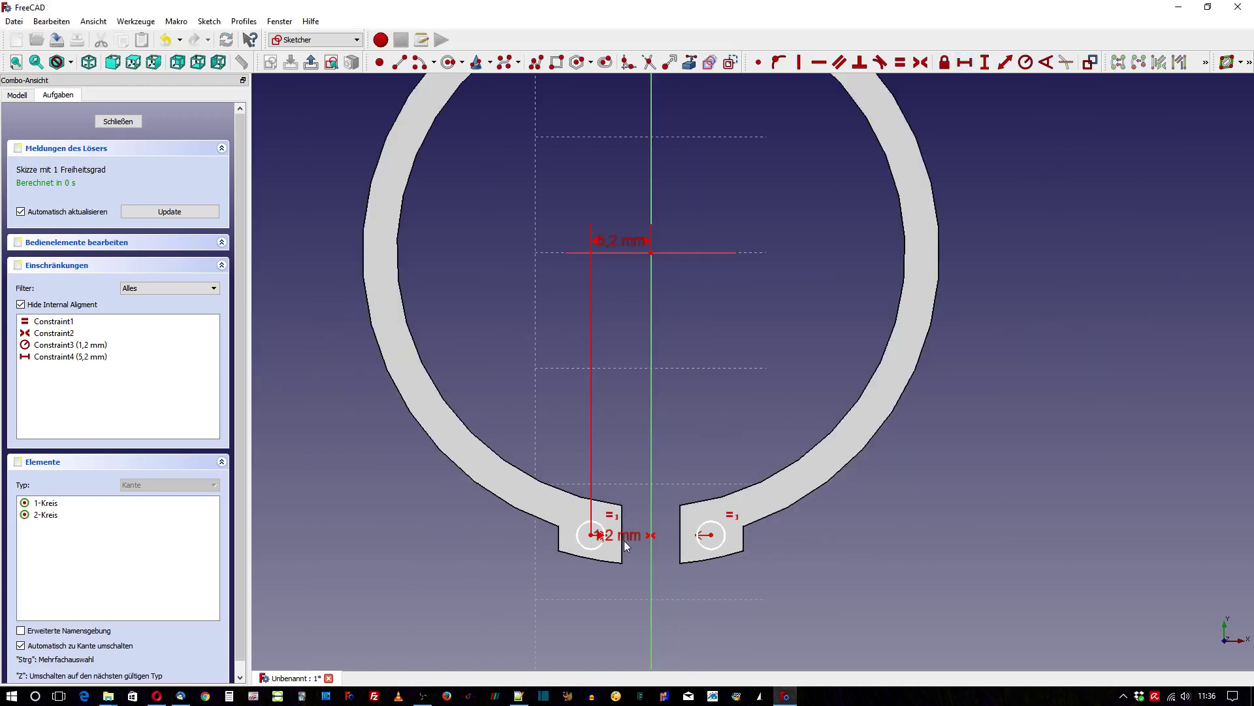
drag(625, 243, 777, 363)
click(591, 535)
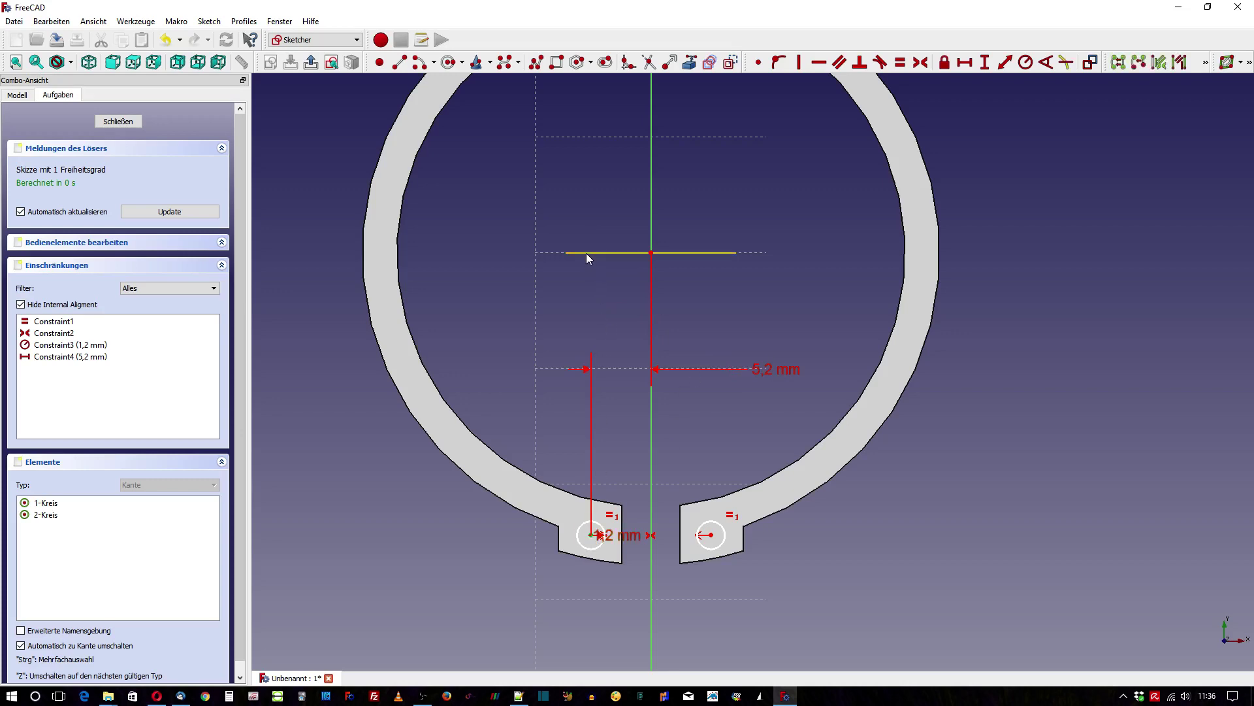
click(586, 253)
click(985, 62)
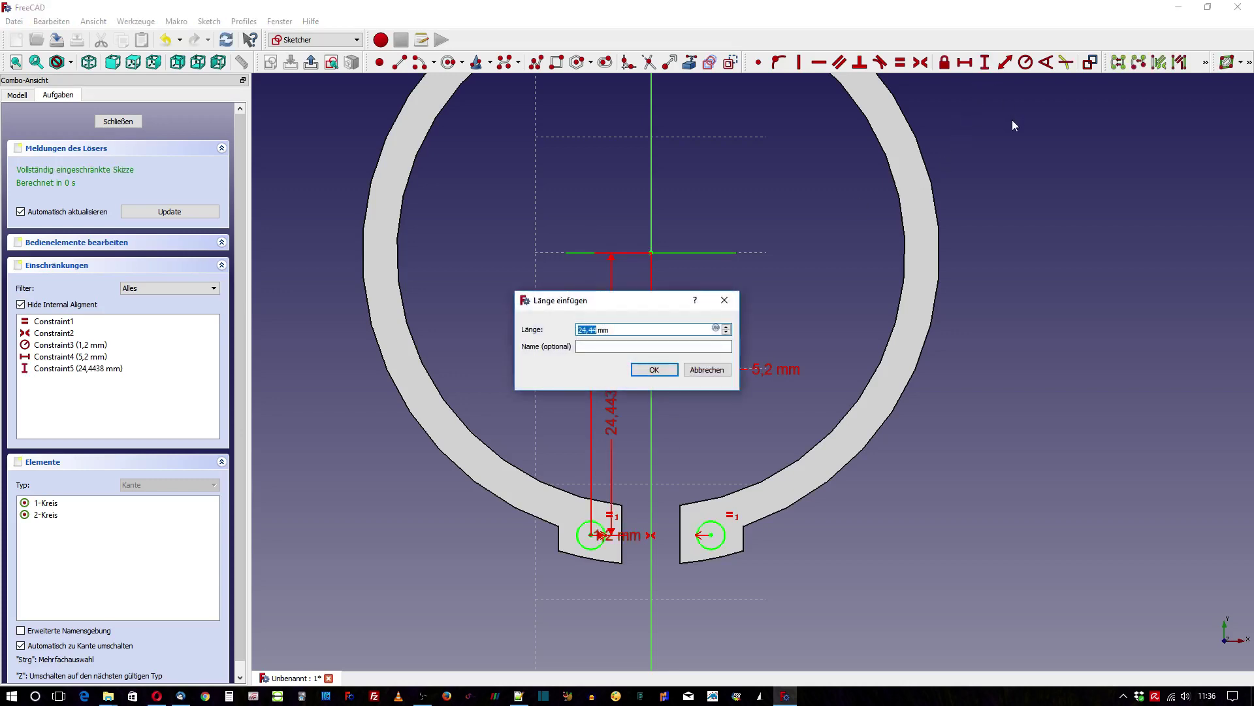
text(24)
key(Return)
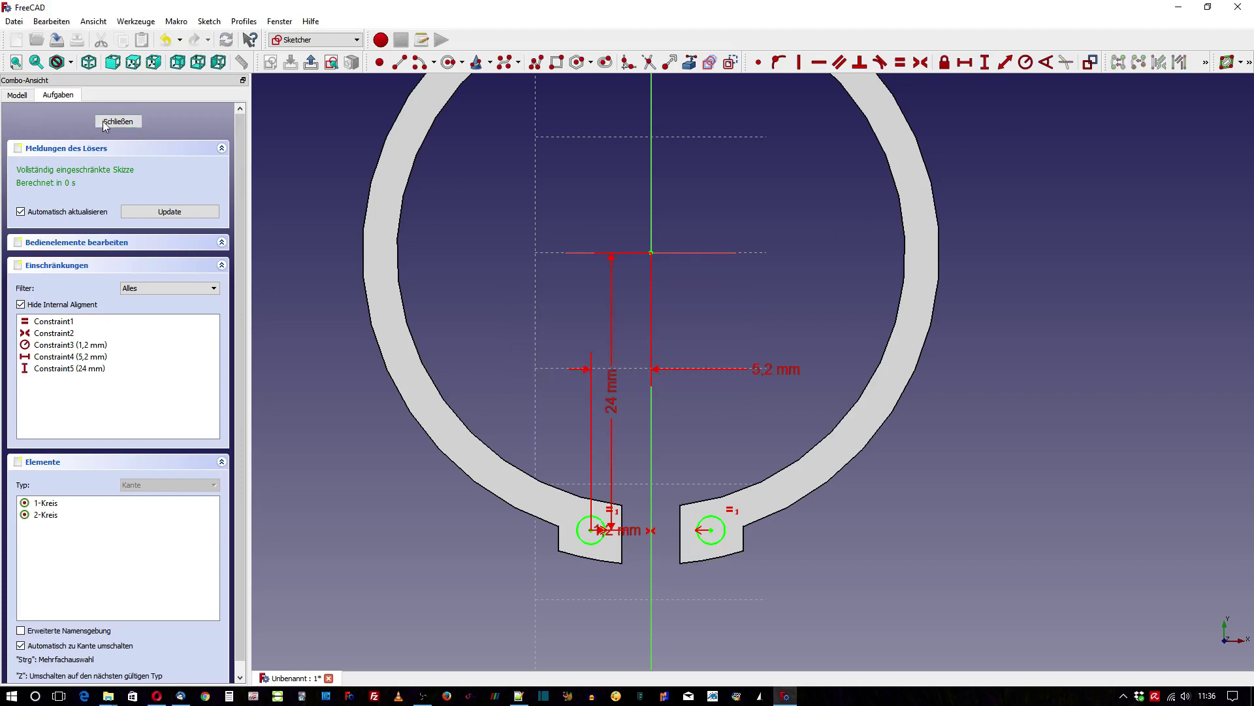
click(106, 123)
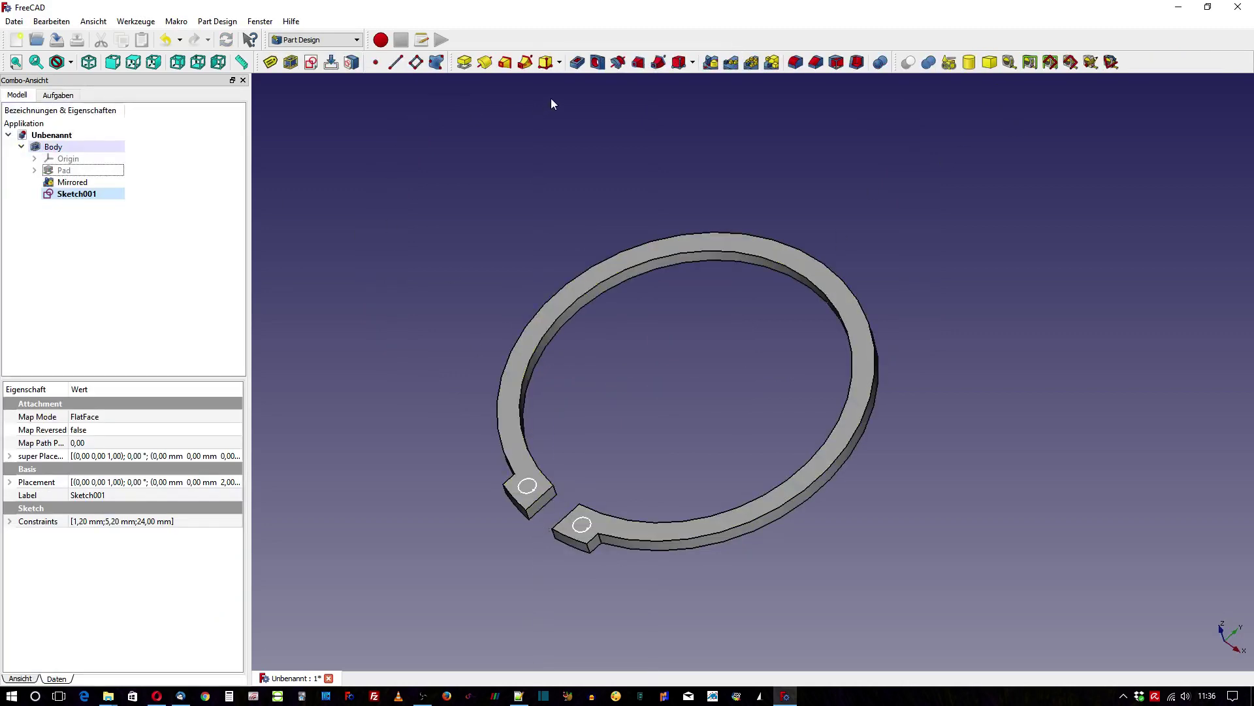
Pocket the hole sketch 5 mm through the lugs, then select the lug notch edges.
click(577, 66)
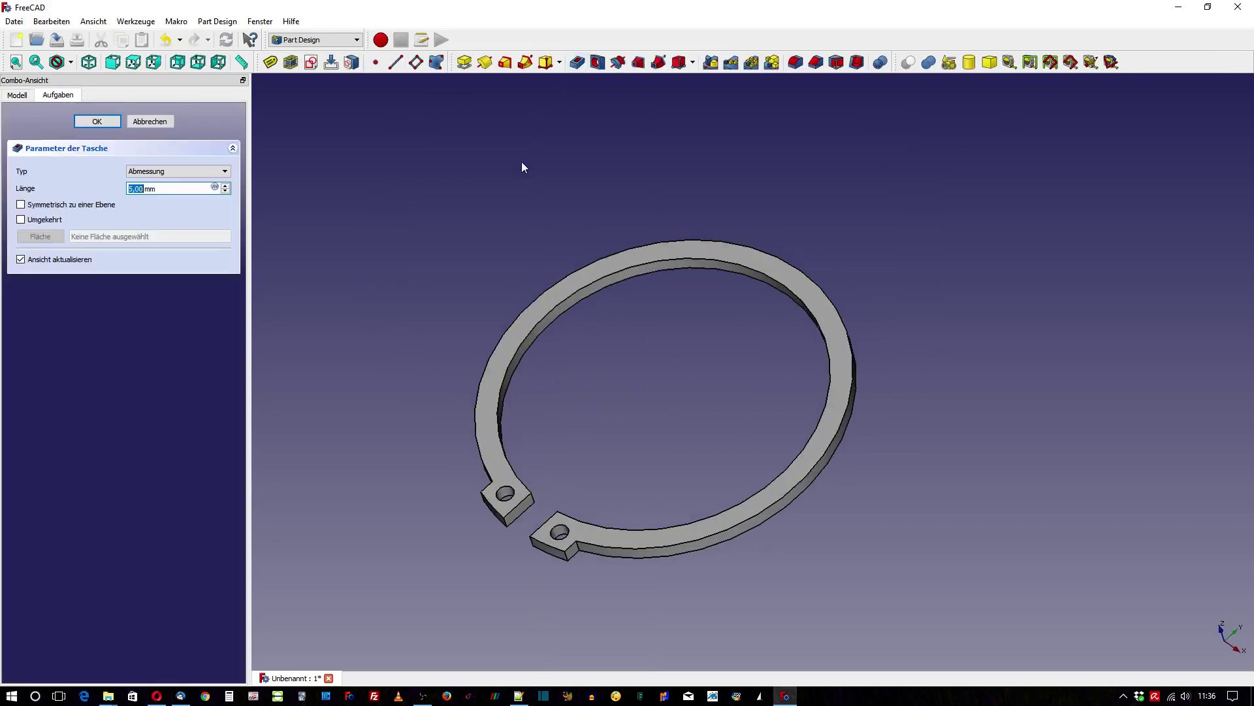
click(92, 120)
scroll(499, 585, up, 4)
scroll(499, 582, up, 2)
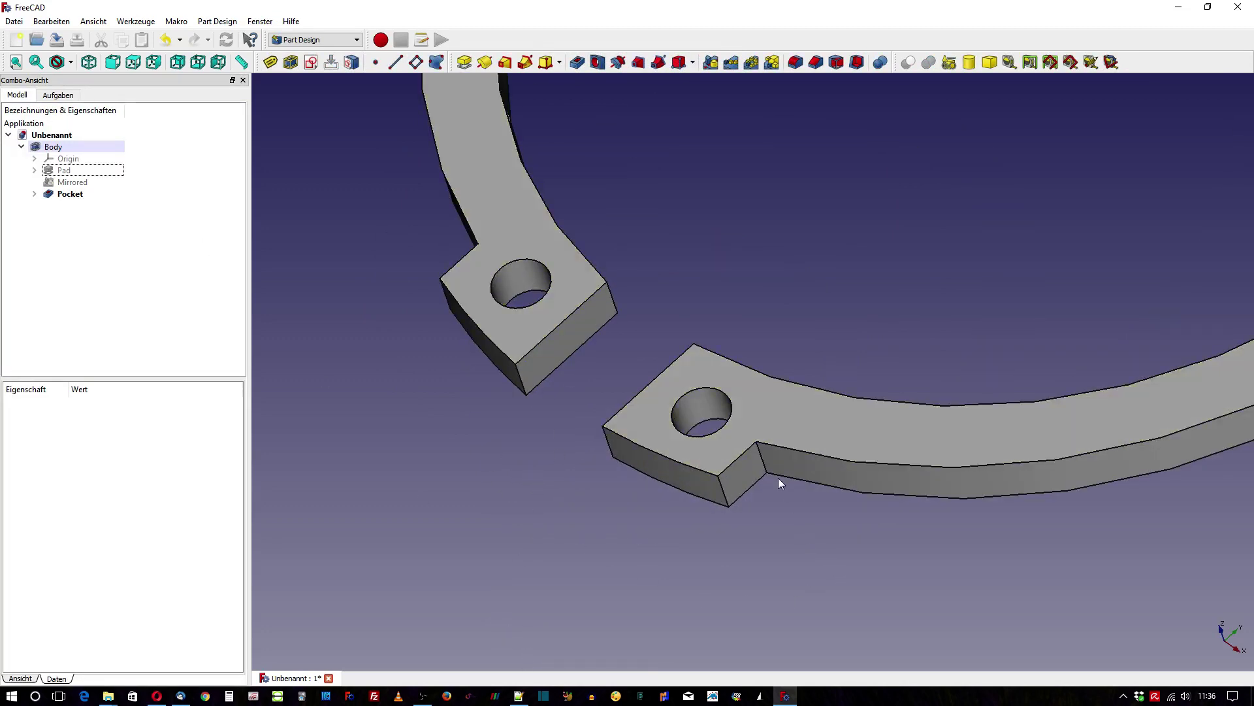
click(761, 468)
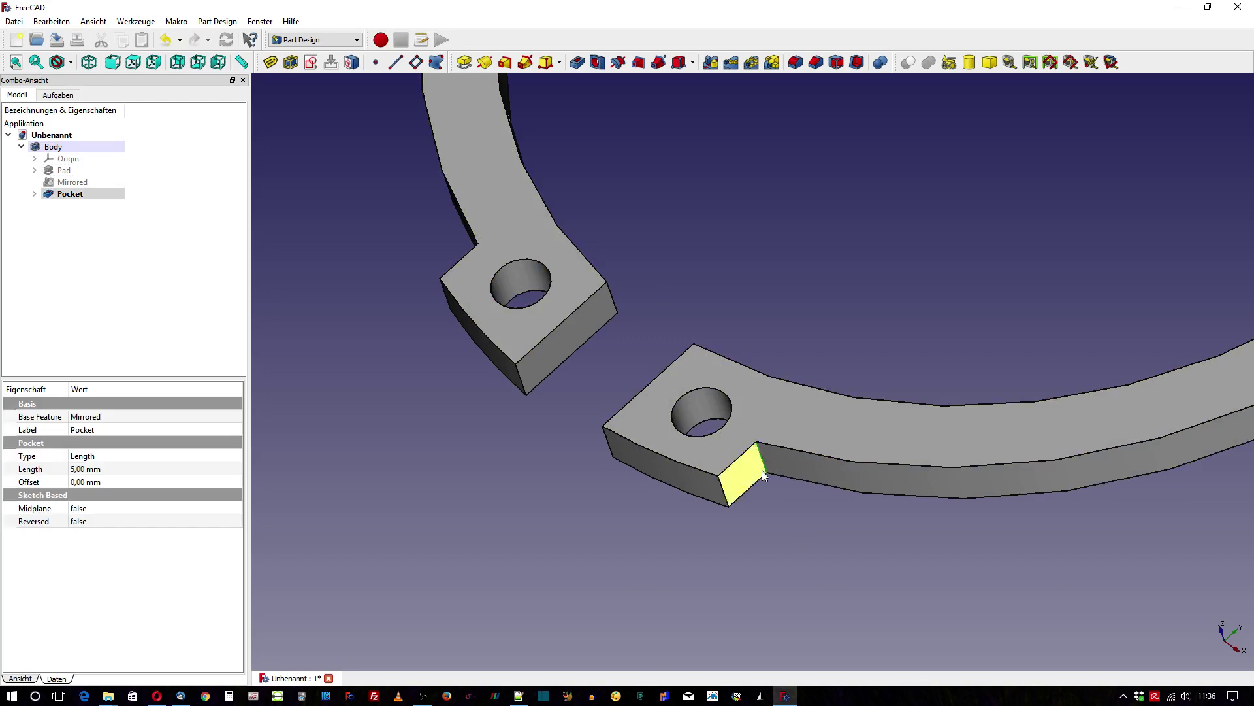
ctrl+click(726, 495)
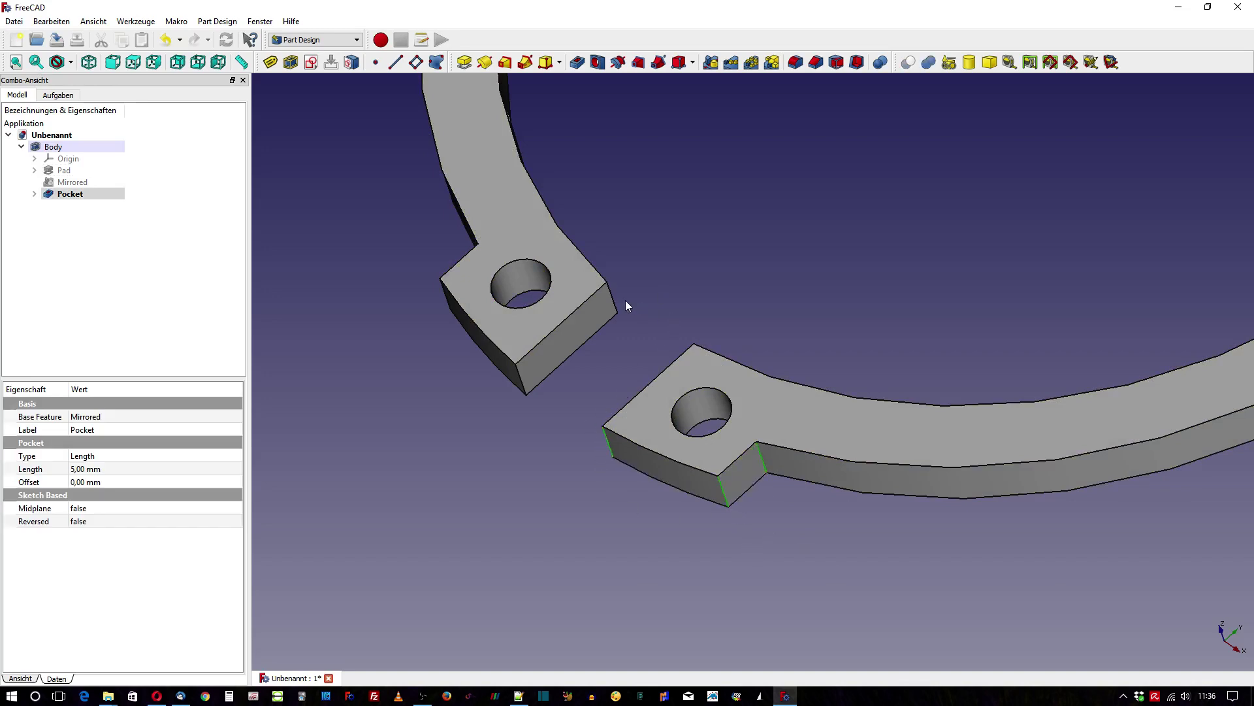
Add the remaining lug corner edges, round them with a 1 mm fillet, and orbit to inspect.
ctrl+click(521, 379)
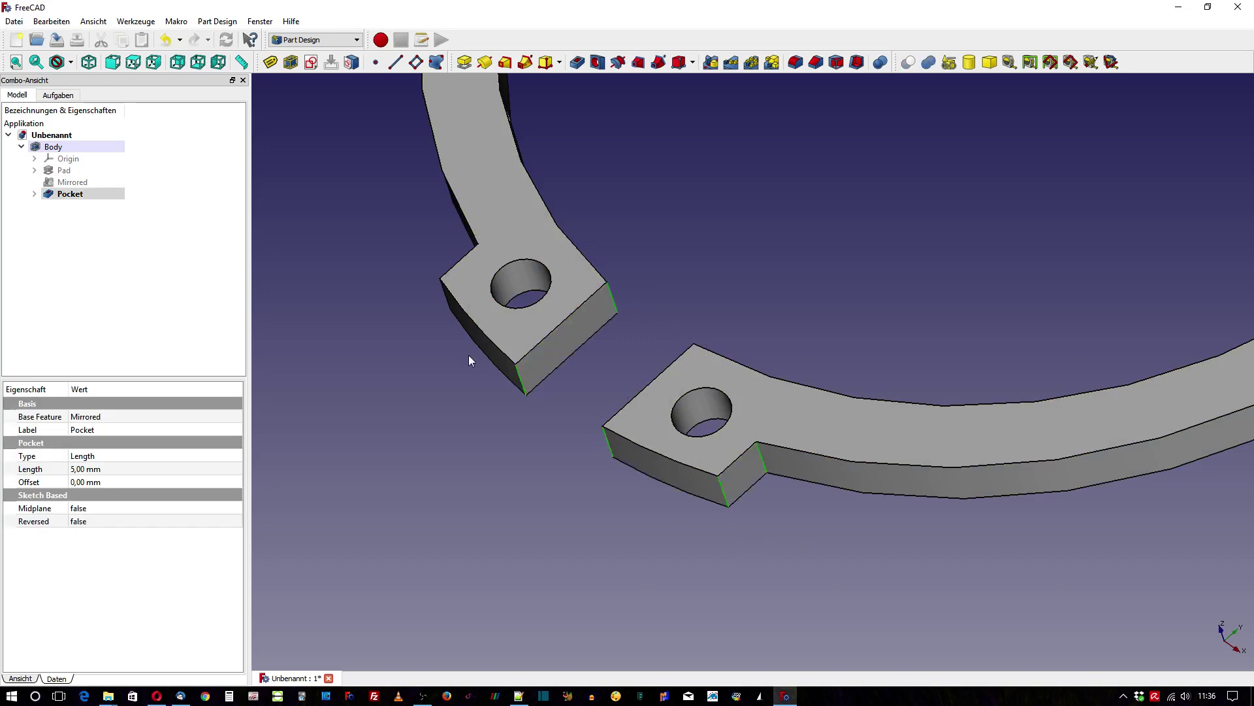
ctrl+click(446, 294)
middle_drag(424, 479, 712, 510)
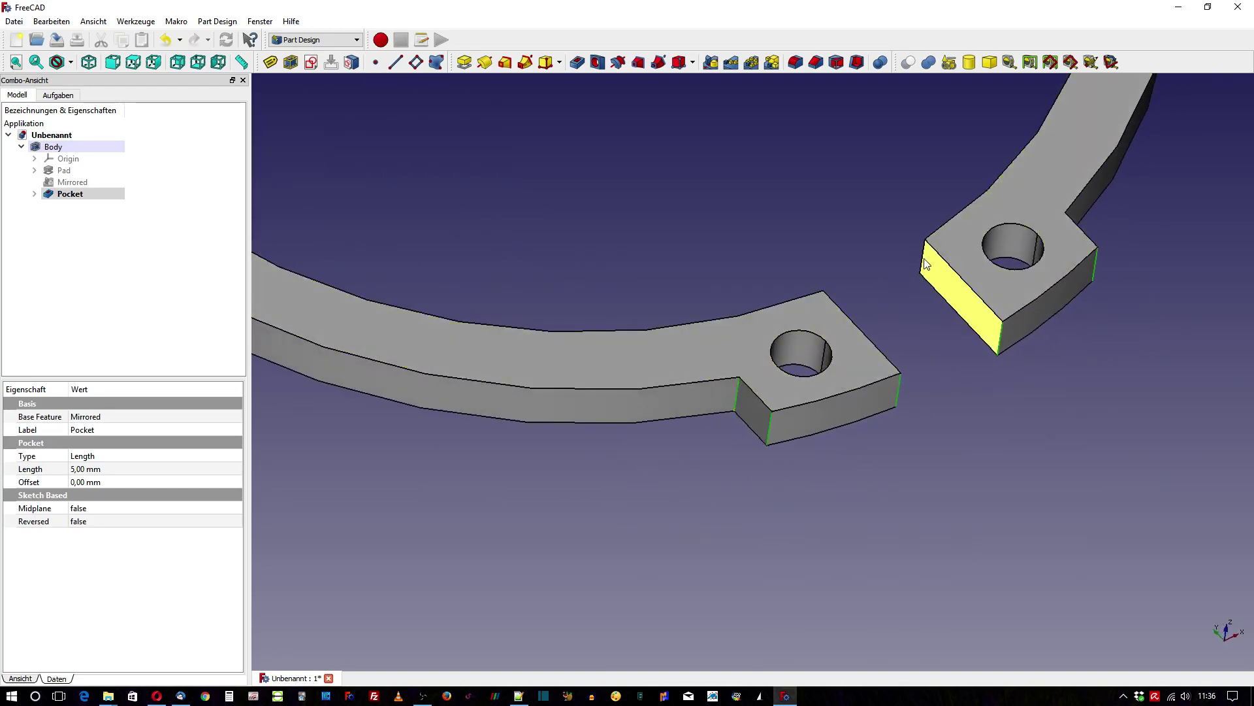
click(794, 62)
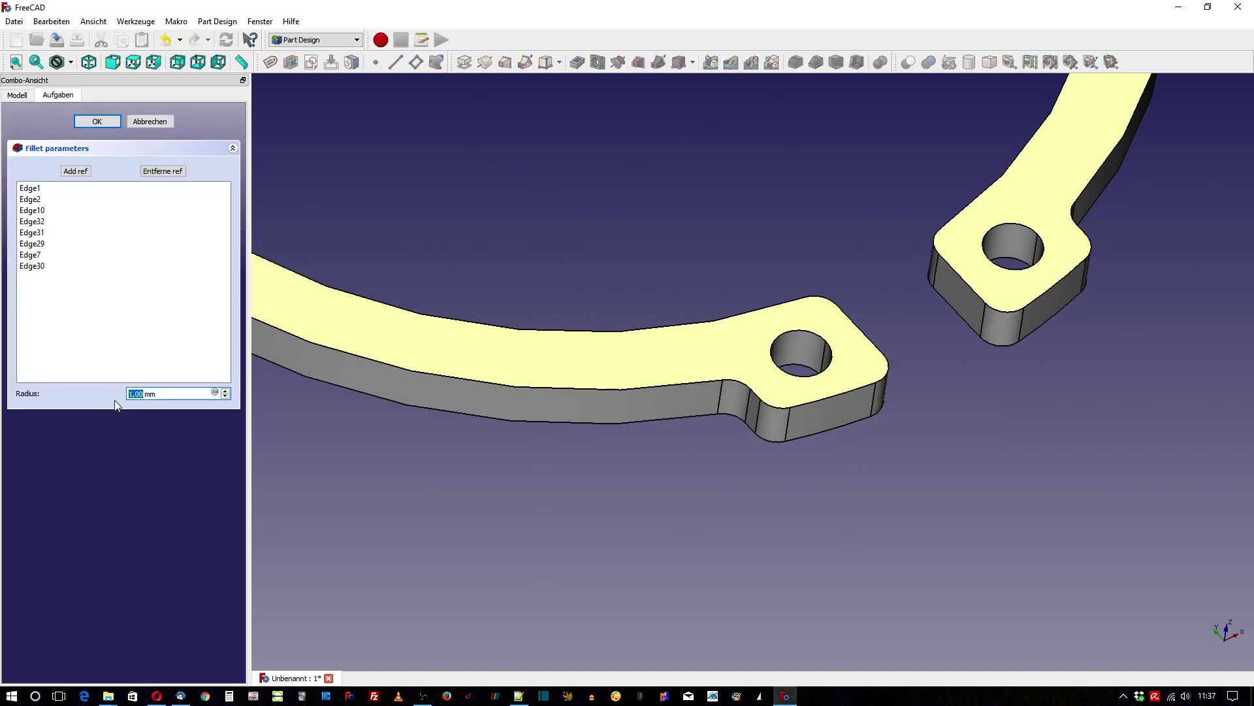
click(104, 119)
scroll(662, 605, down, 5)
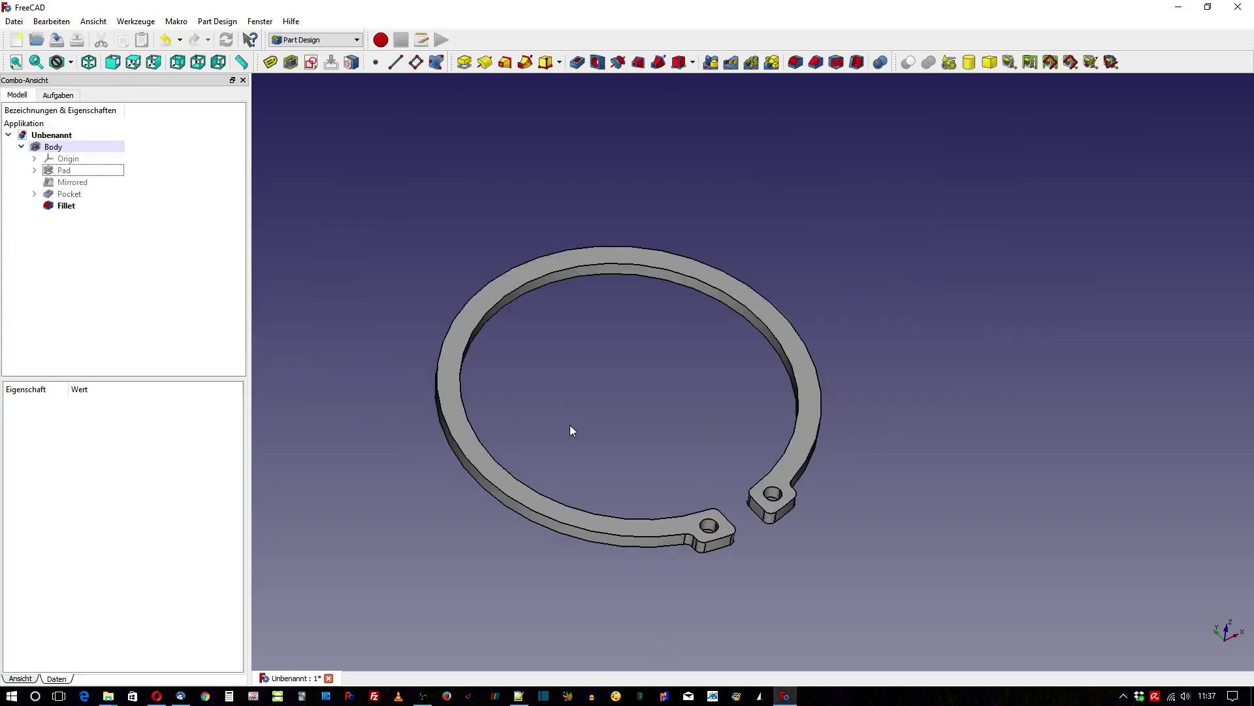
scroll(566, 427, up, 3)
middle_drag(592, 428, 662, 413)
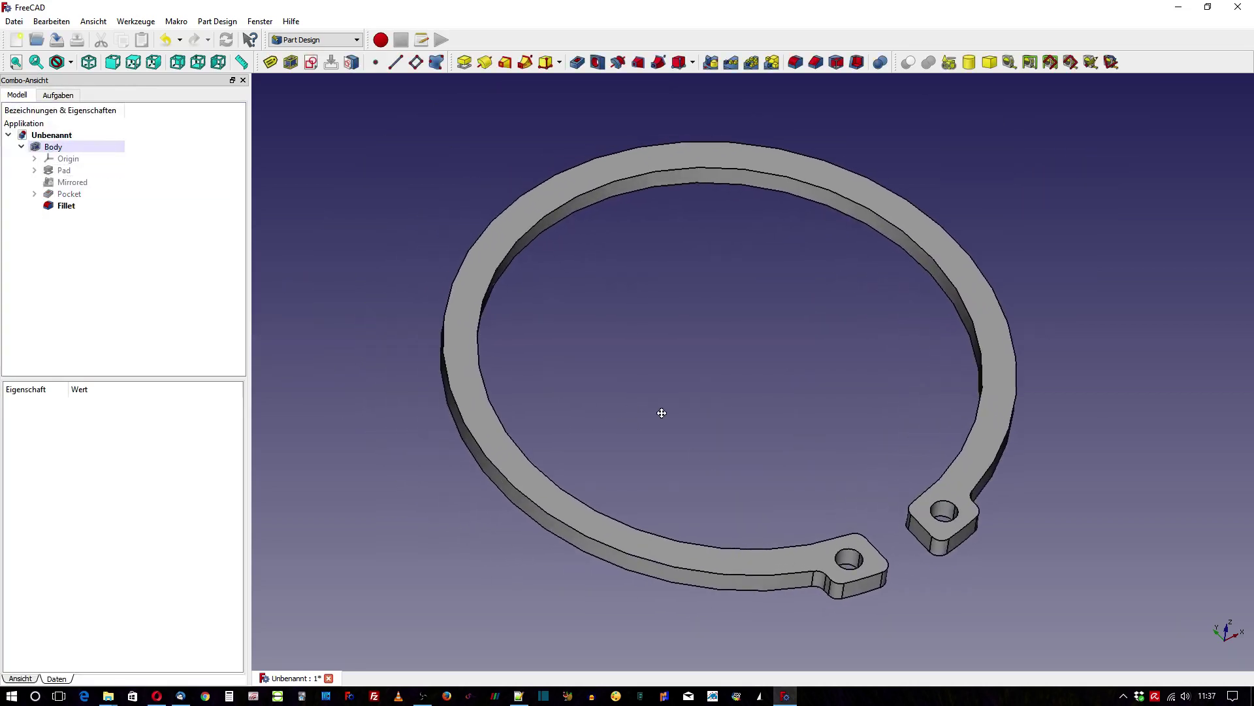
mouse_move(778, 454)
middle_down()
mouse_move(661, 409)
mouse_move(641, 426)
mouse_move(697, 448)
mouse_move(796, 433)
mouse_move(706, 449)
mouse_move(695, 434)
mouse_move(716, 464)
mouse_move(706, 434)
middle_up()
In the Draft workbench, make a Facebinder from the ring's top face and hide the Body.
click(295, 43)
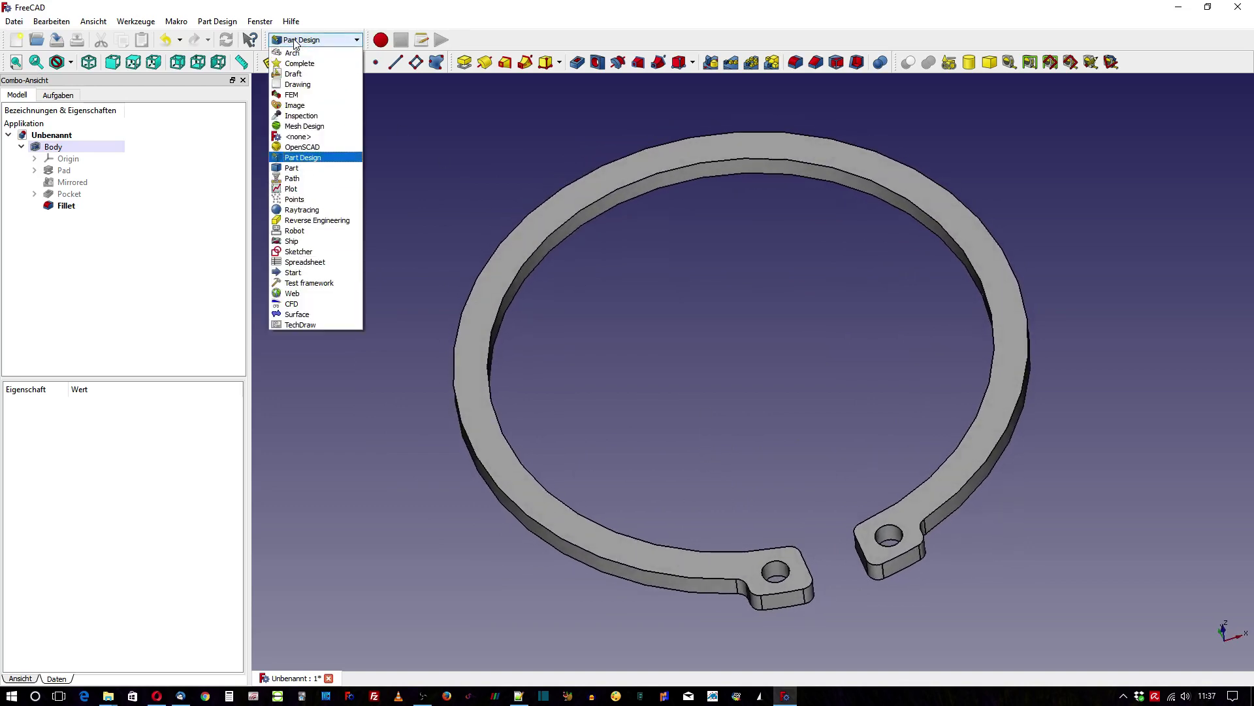
click(312, 81)
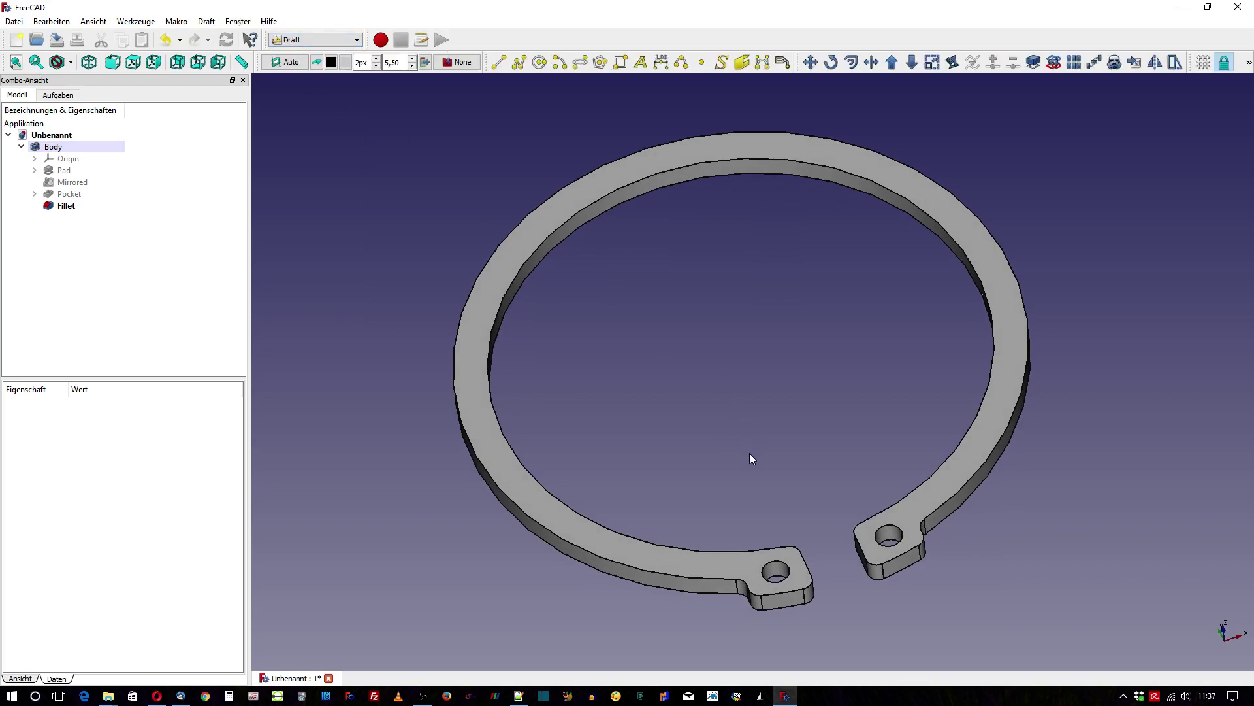
mouse_move(750, 453)
middle_down()
mouse_move(673, 211)
mouse_move(615, 191)
middle_up()
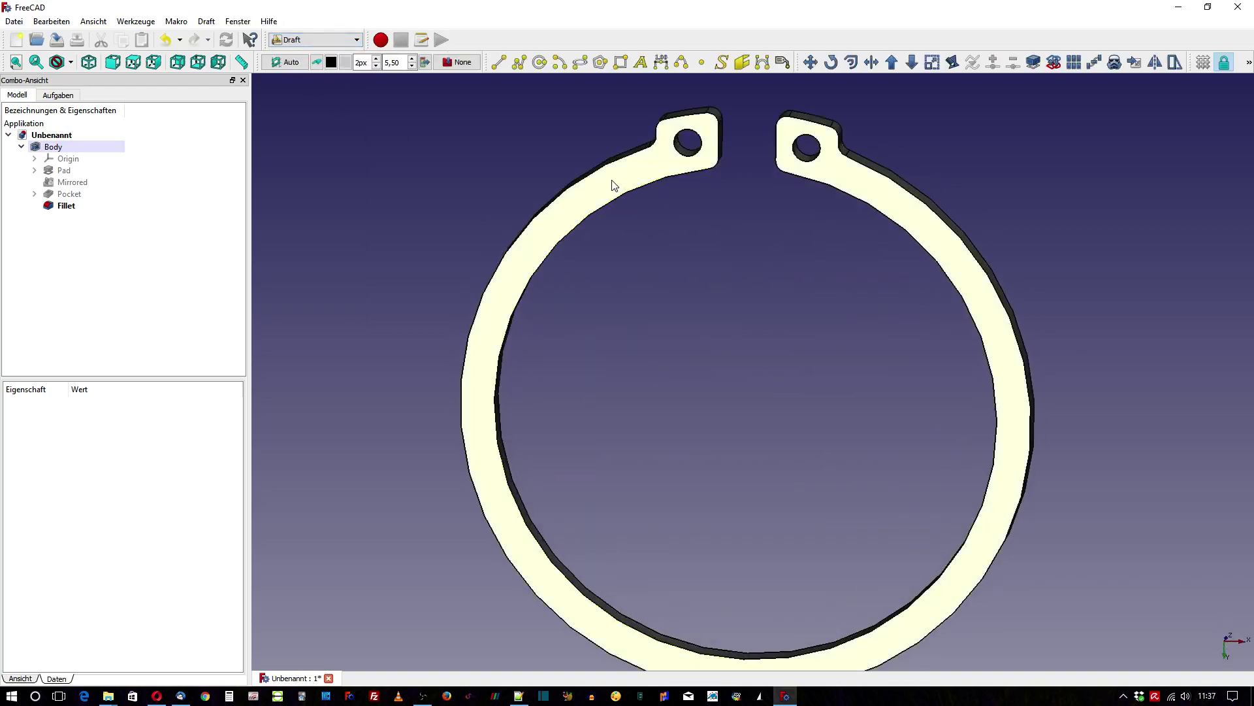
click(614, 185)
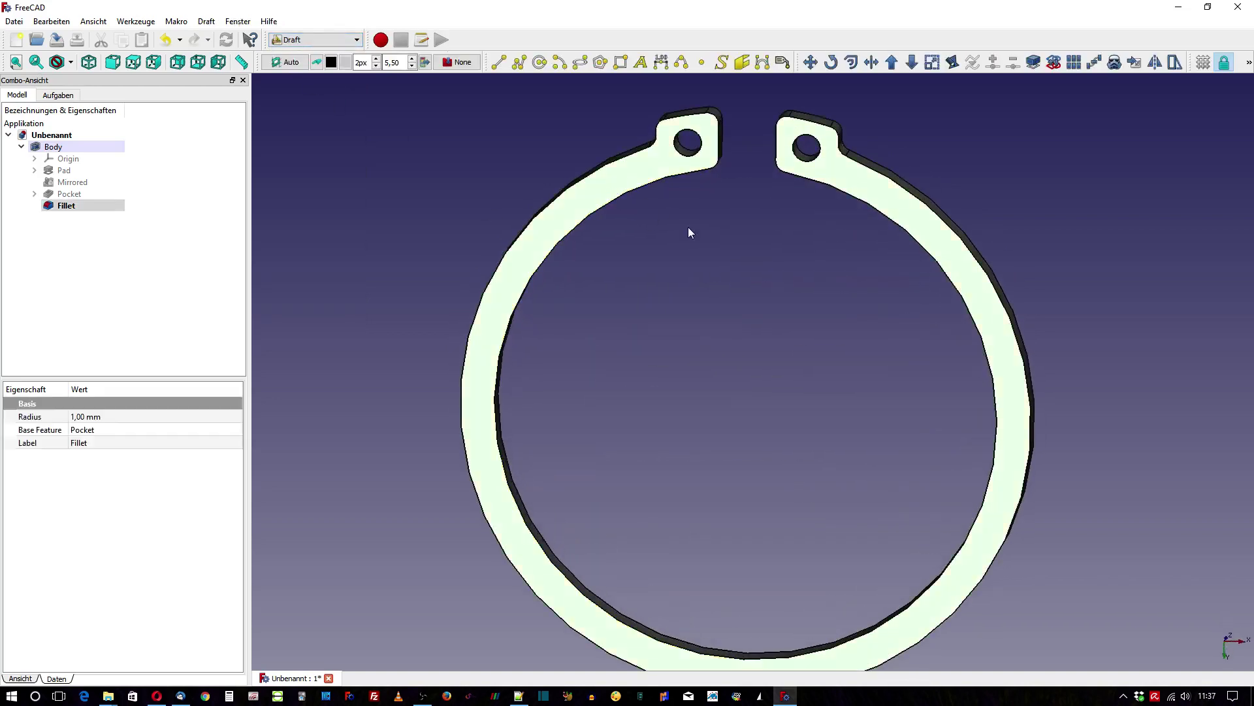
click(742, 64)
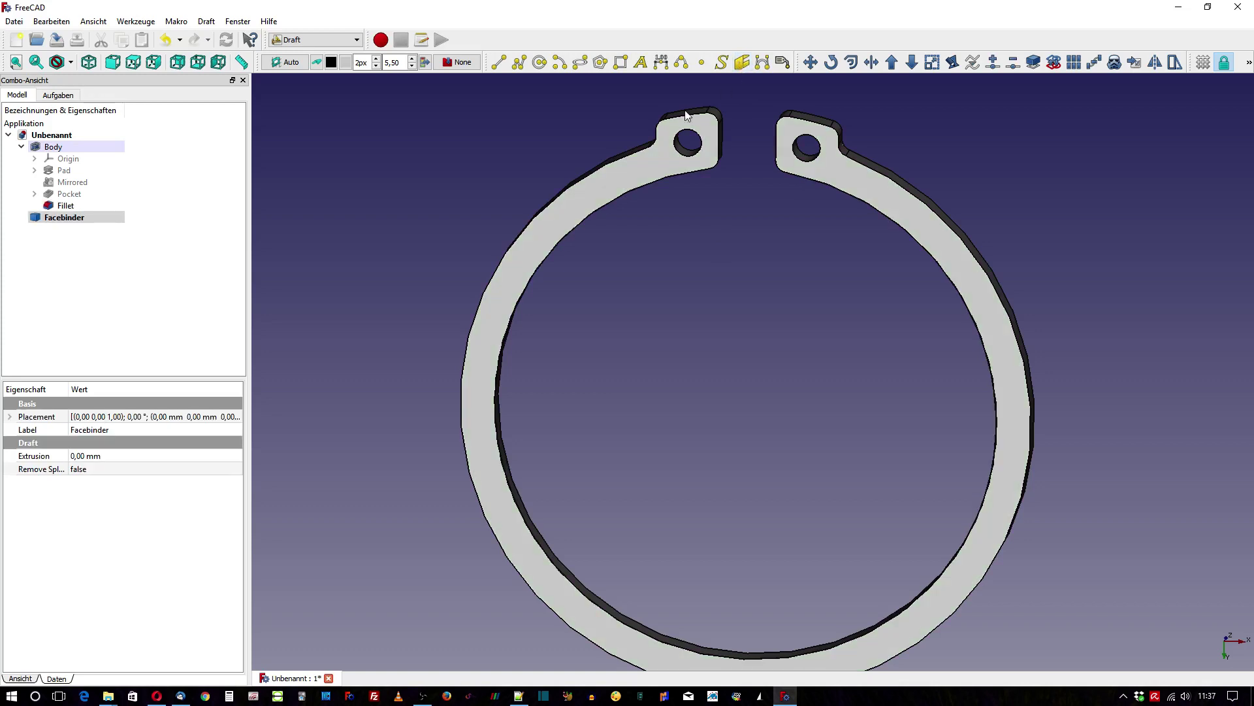
click(64, 147)
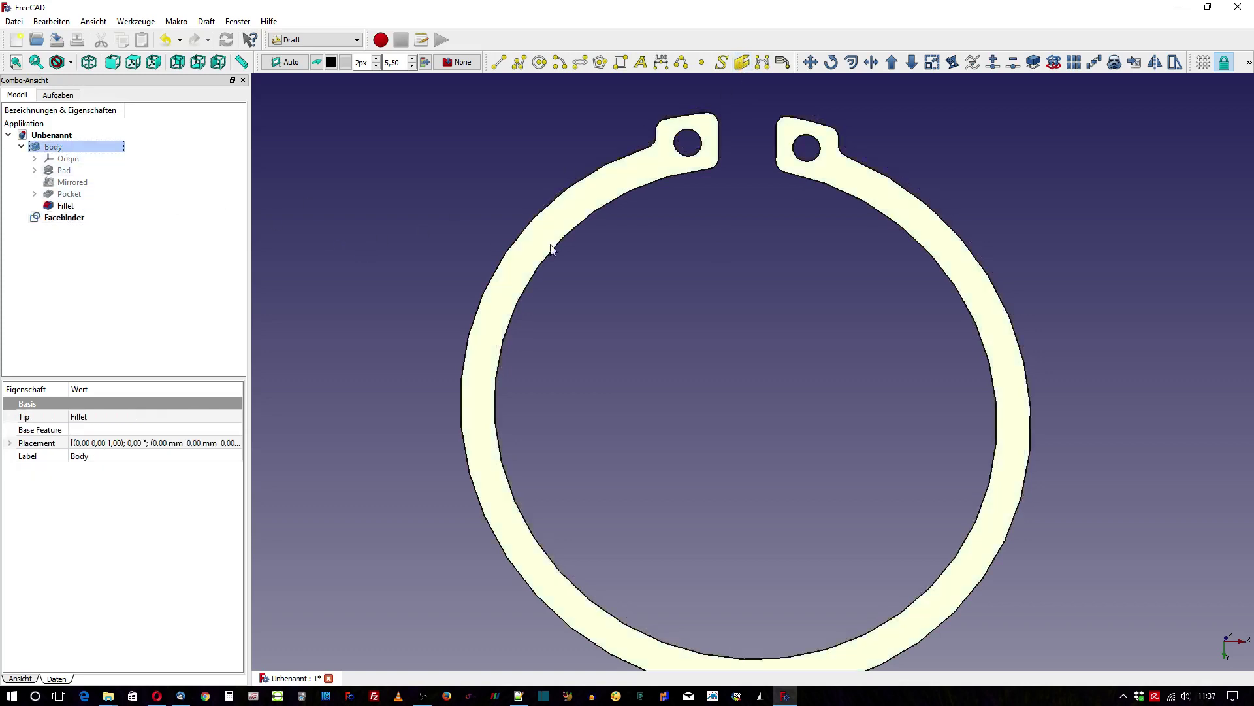
middle_drag(680, 232, 692, 480)
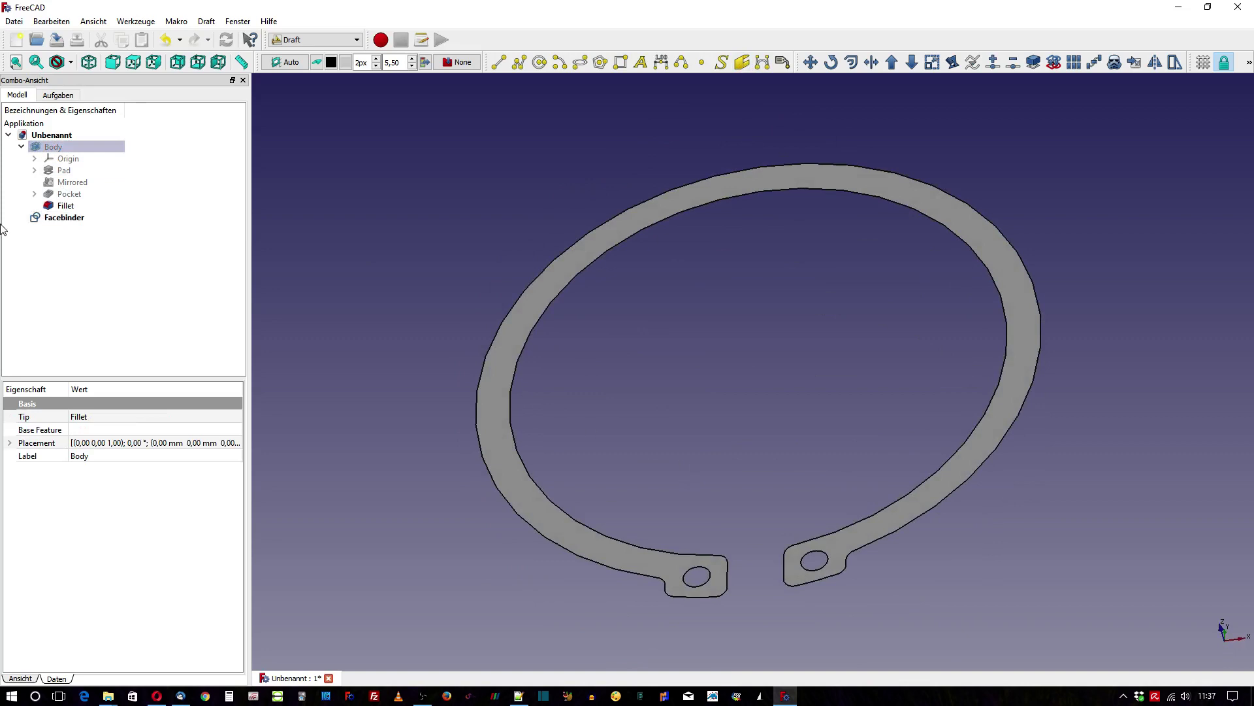
click(58, 219)
Raise the Facebinder's Punktgröße in its Darstellung properties, then orbit toward a face-on view.
click(22, 146)
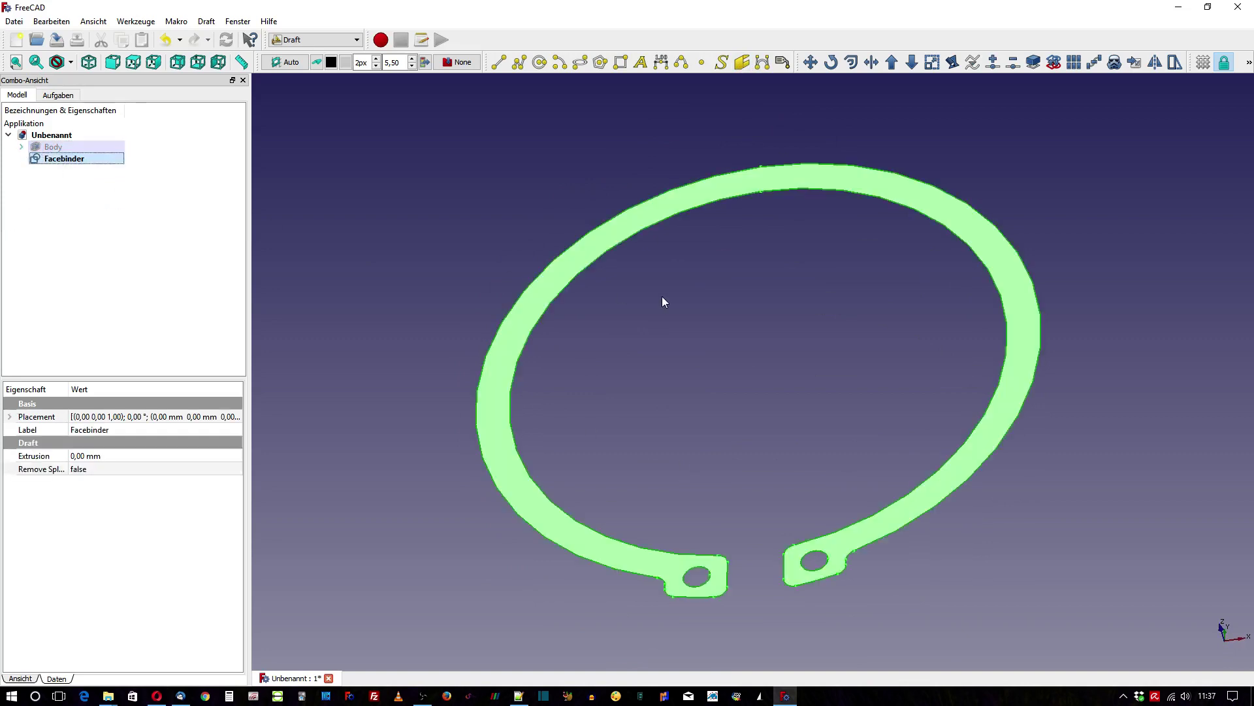
right_click(69, 160)
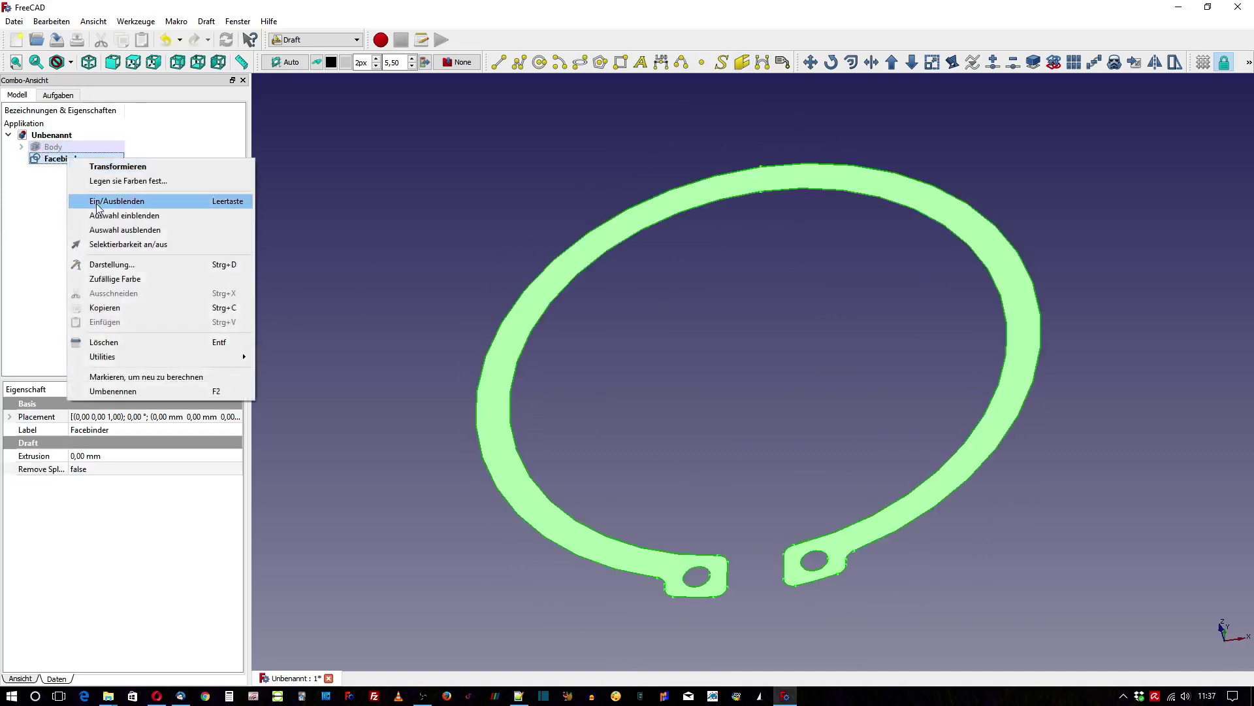
click(126, 265)
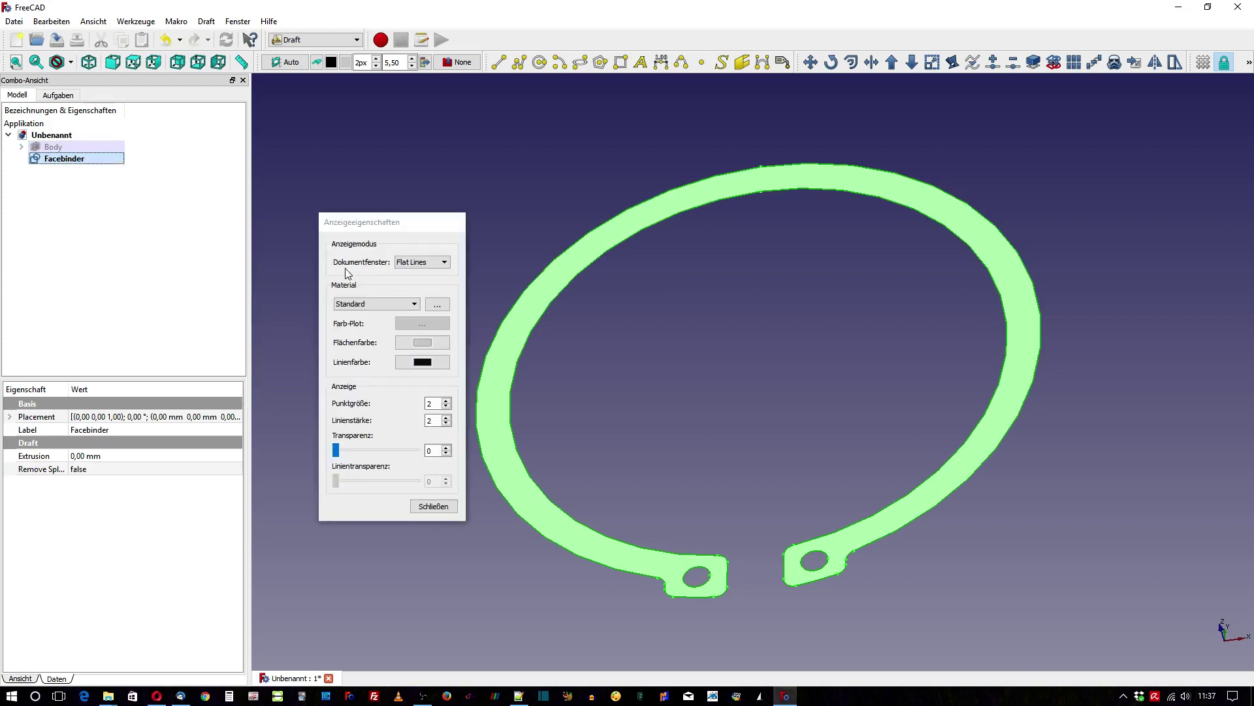
click(447, 401)
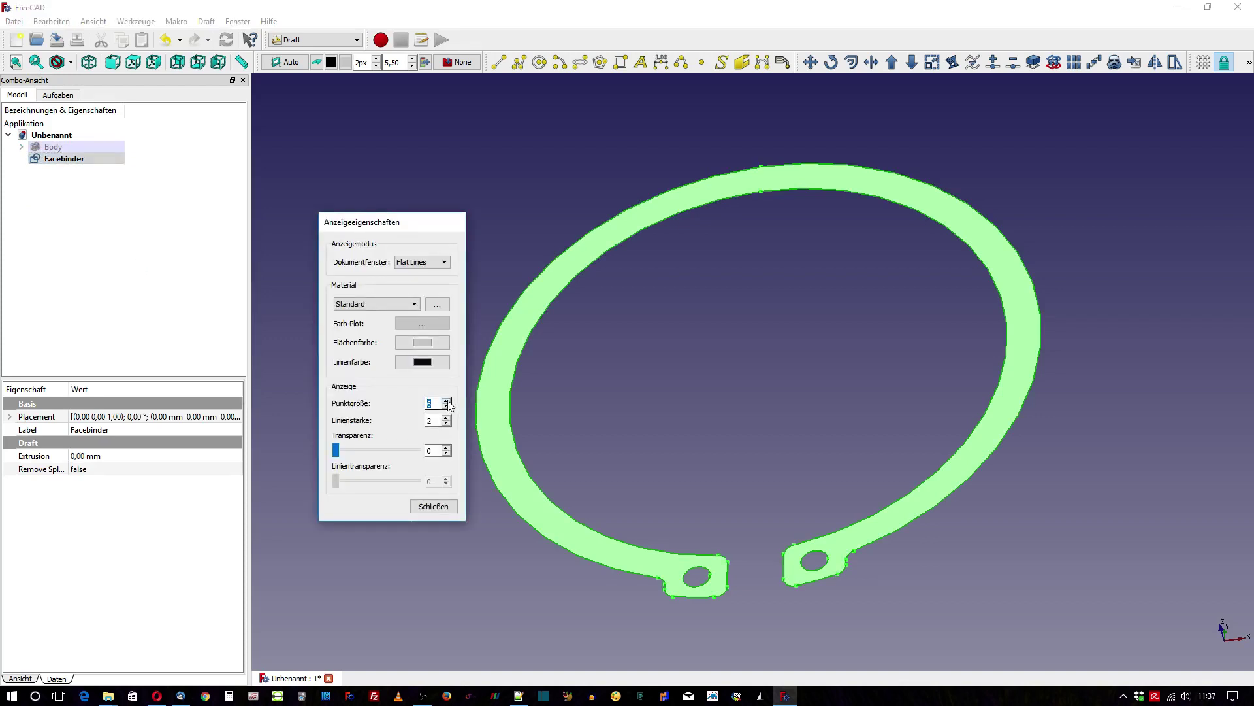
click(433, 507)
click(740, 336)
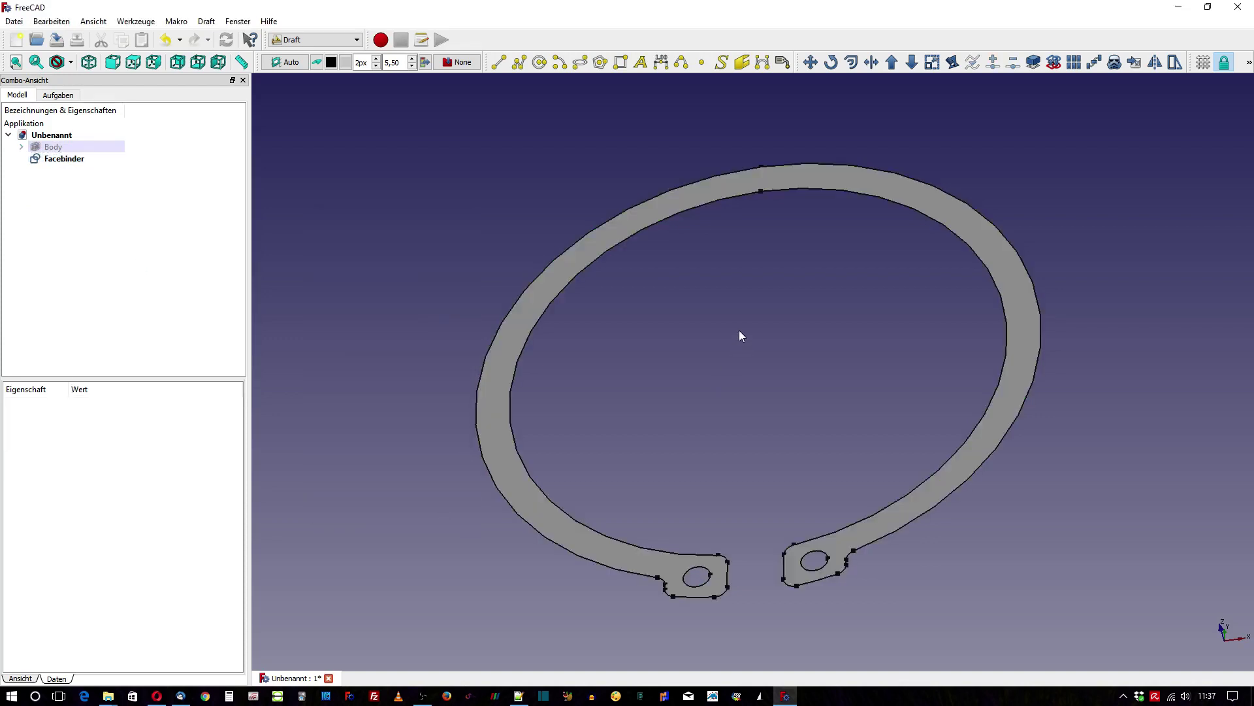
middle_drag(691, 303, 698, 335)
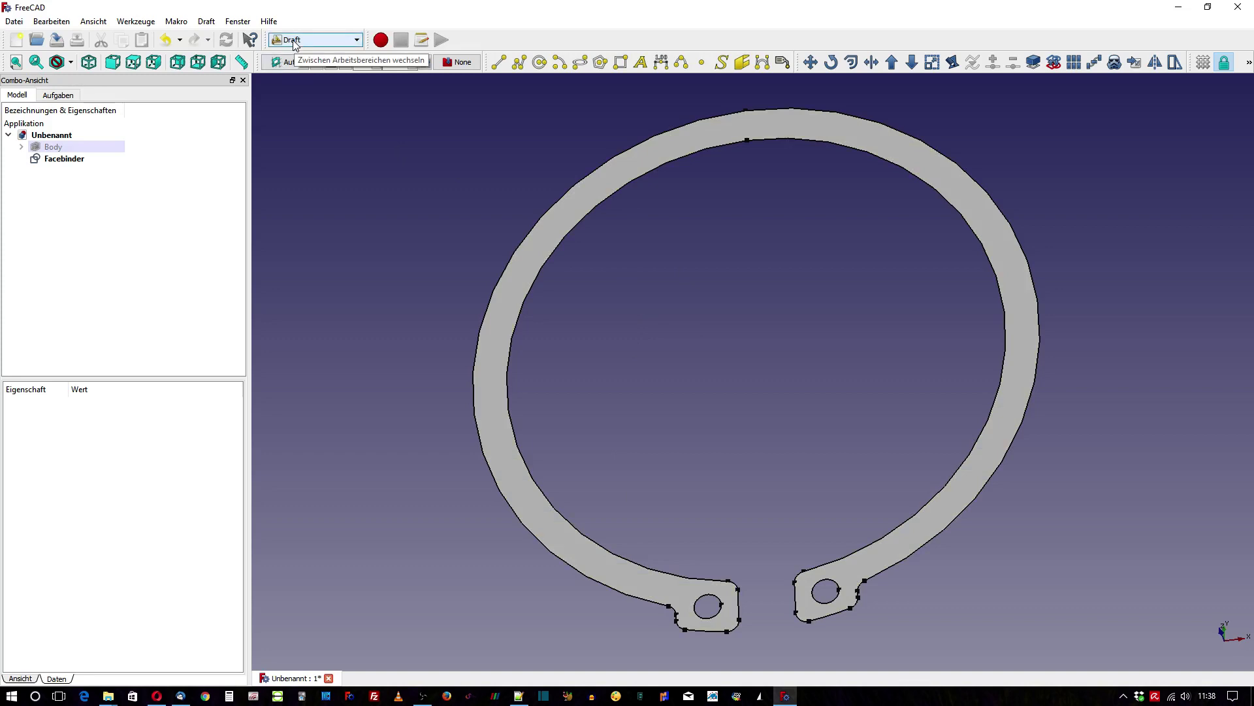
In Sketcher, start a new sketch attached to the Facebinder with the FlatFace mode.
click(314, 40)
click(313, 252)
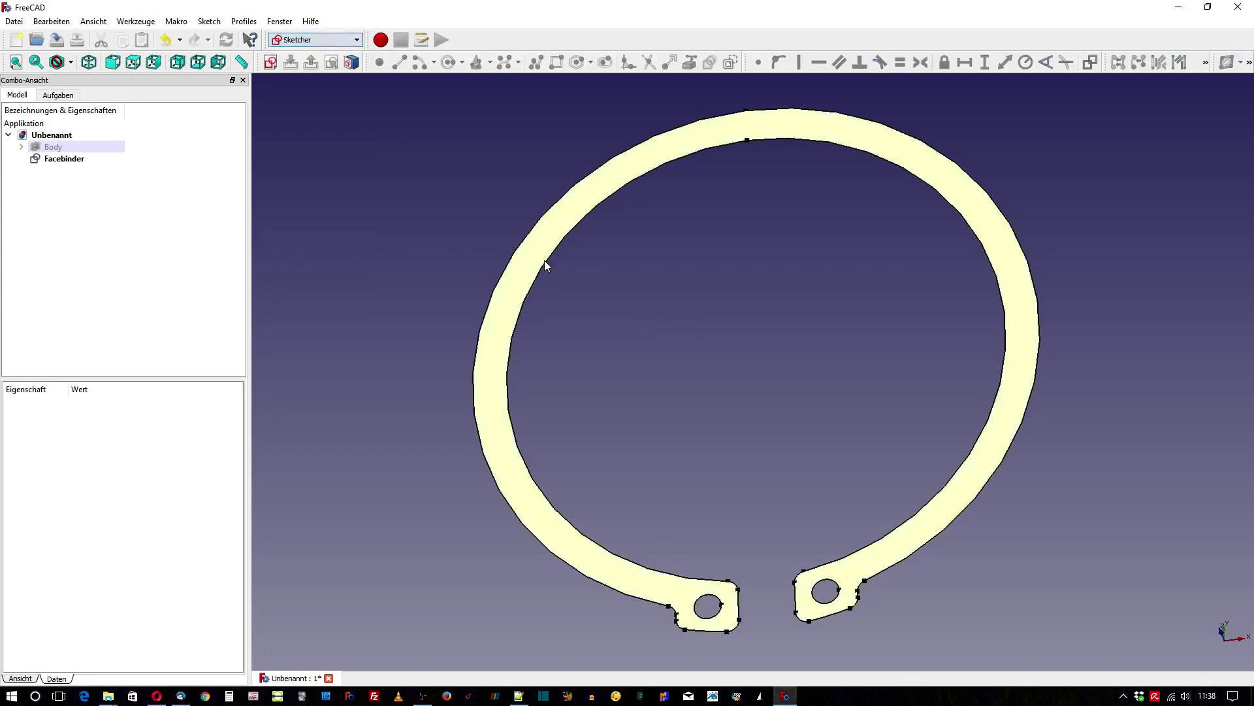
click(553, 231)
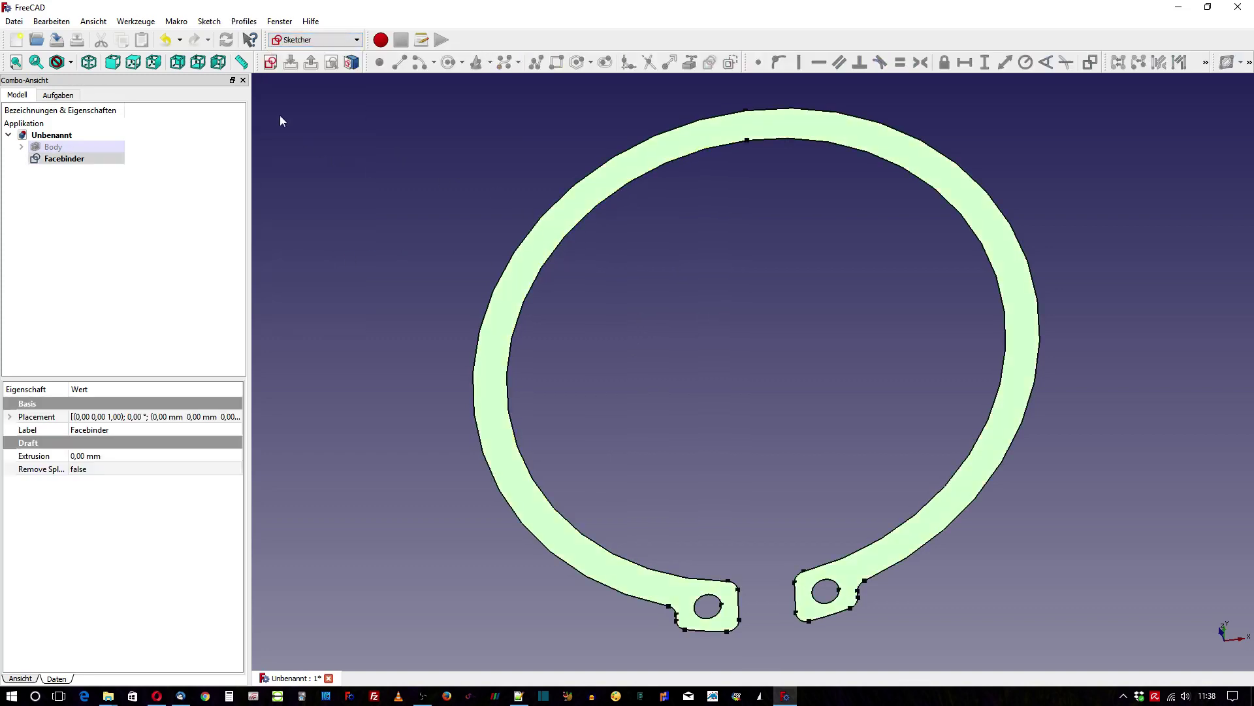
click(271, 62)
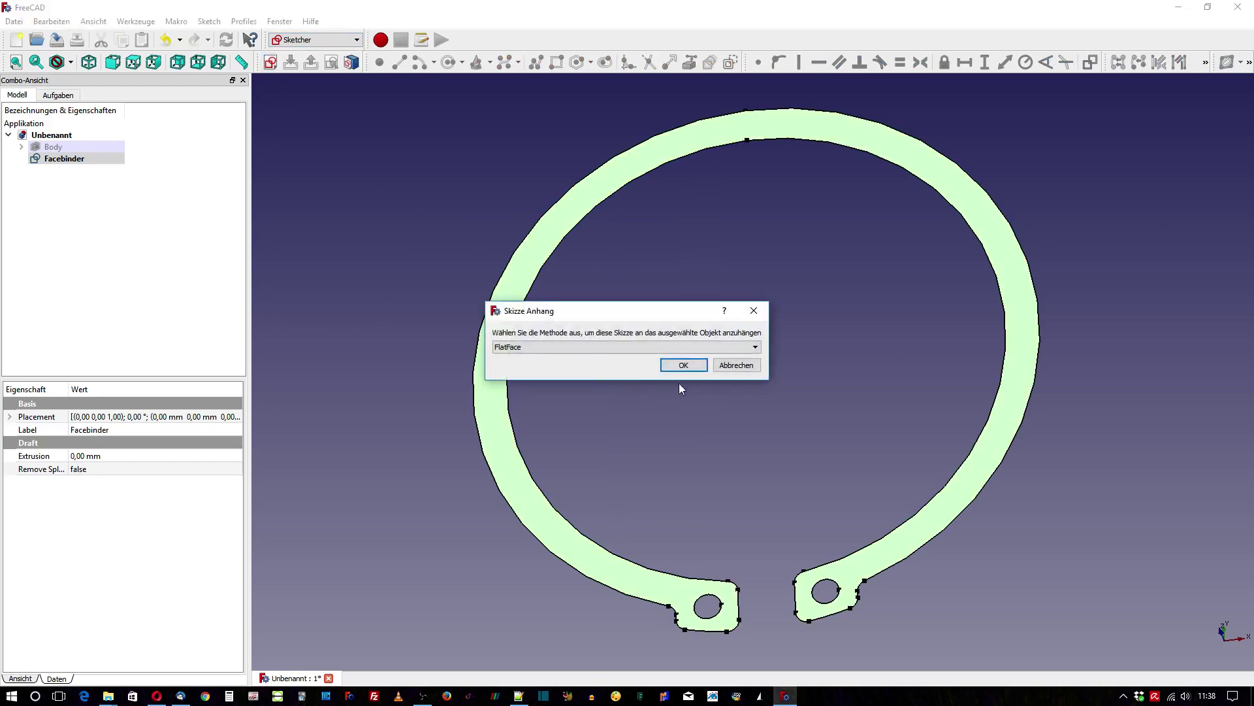
click(684, 364)
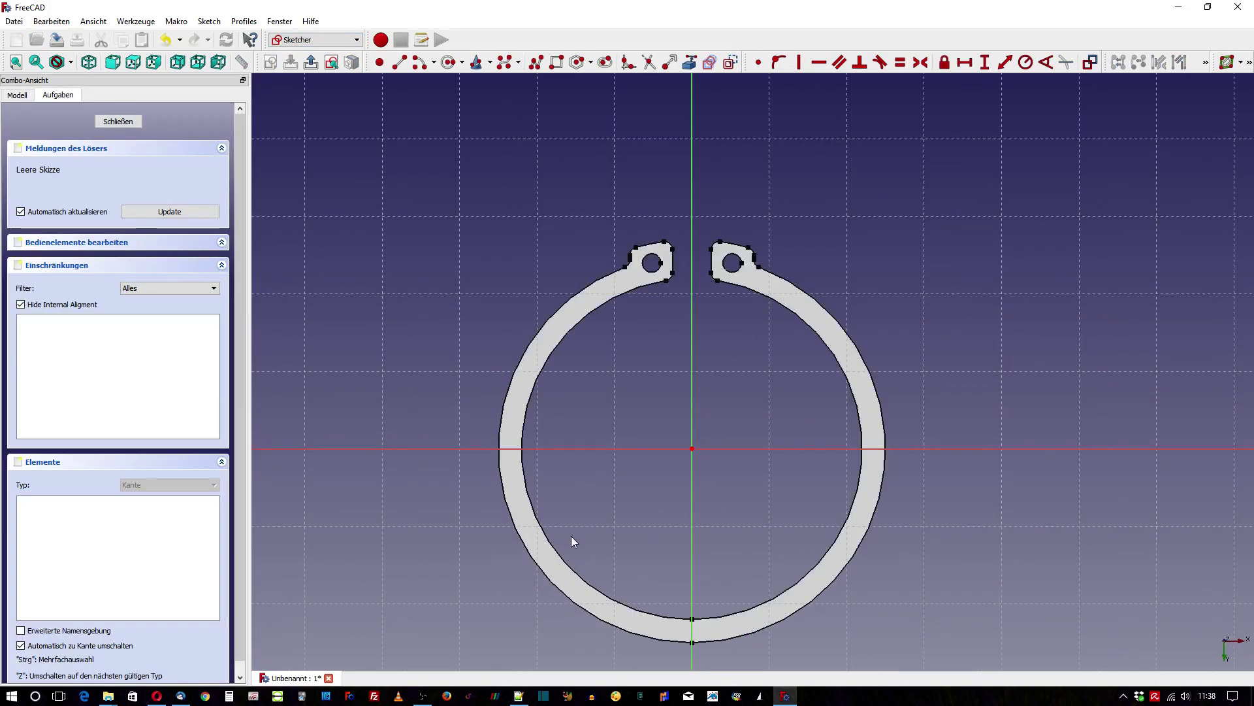
scroll(673, 323, up, 2)
scroll(575, 281, up, 2)
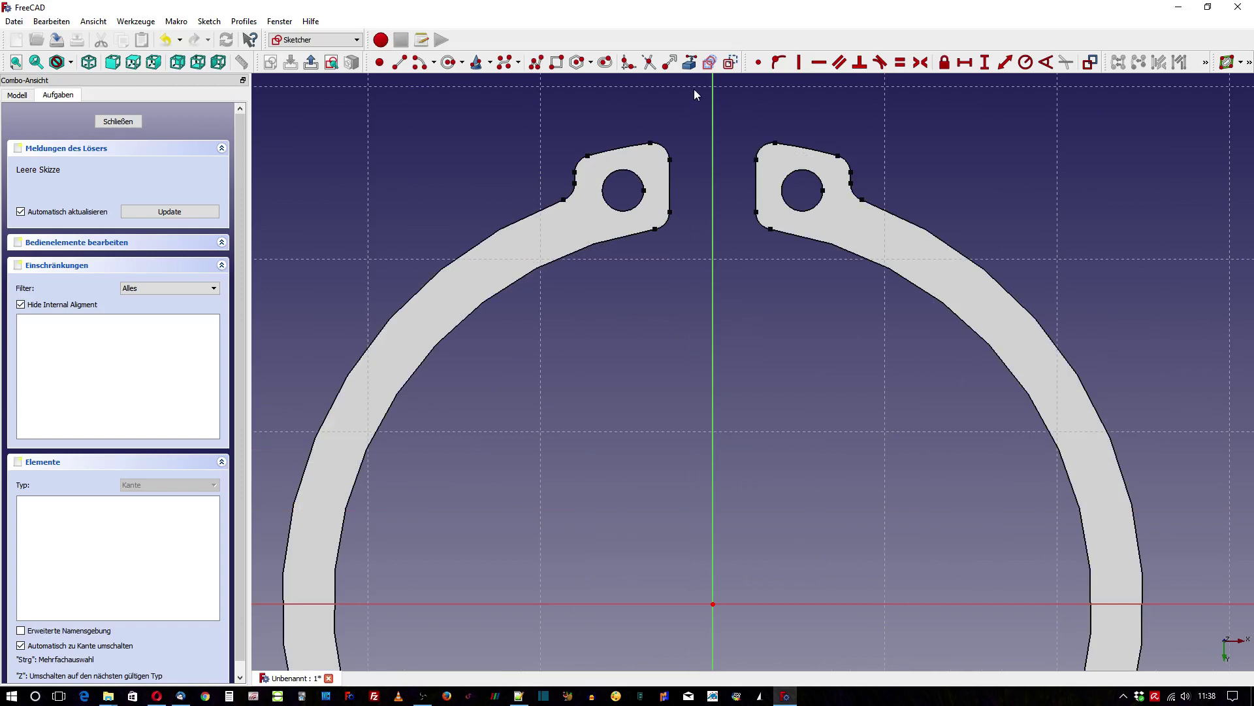
Import the ring's outer and inner left and right arcs as external geometry.
click(690, 63)
click(535, 211)
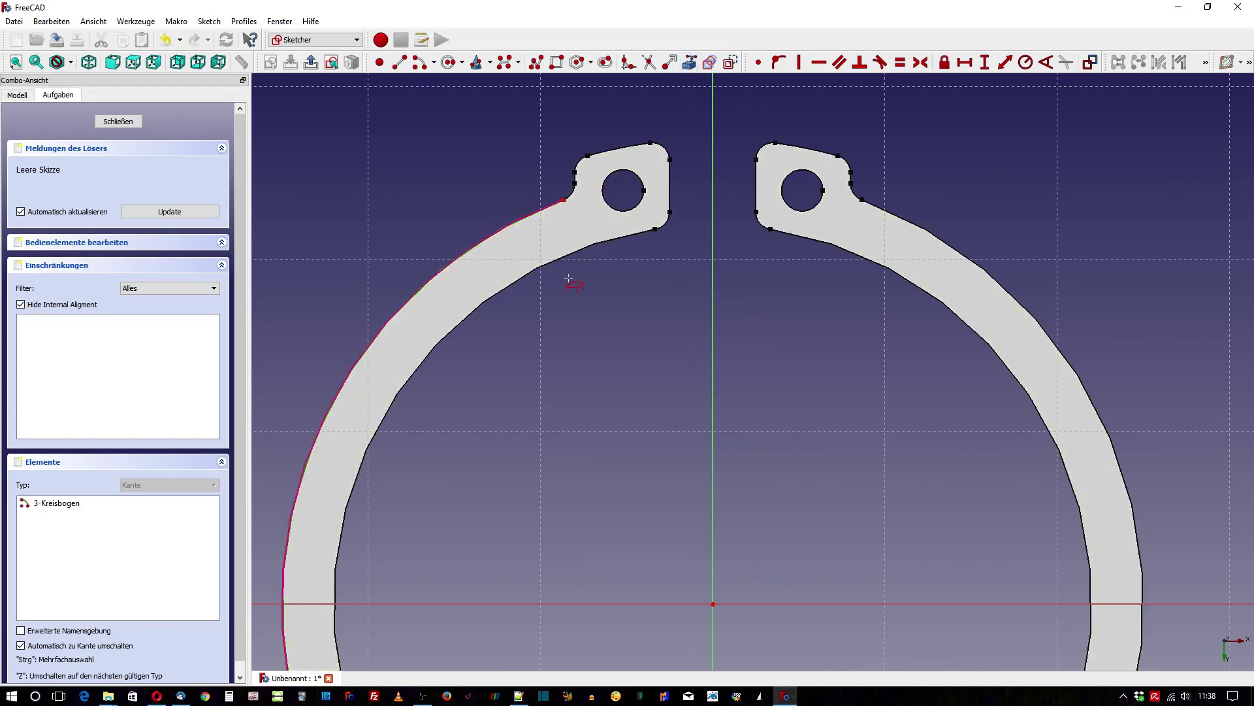
click(560, 261)
click(877, 261)
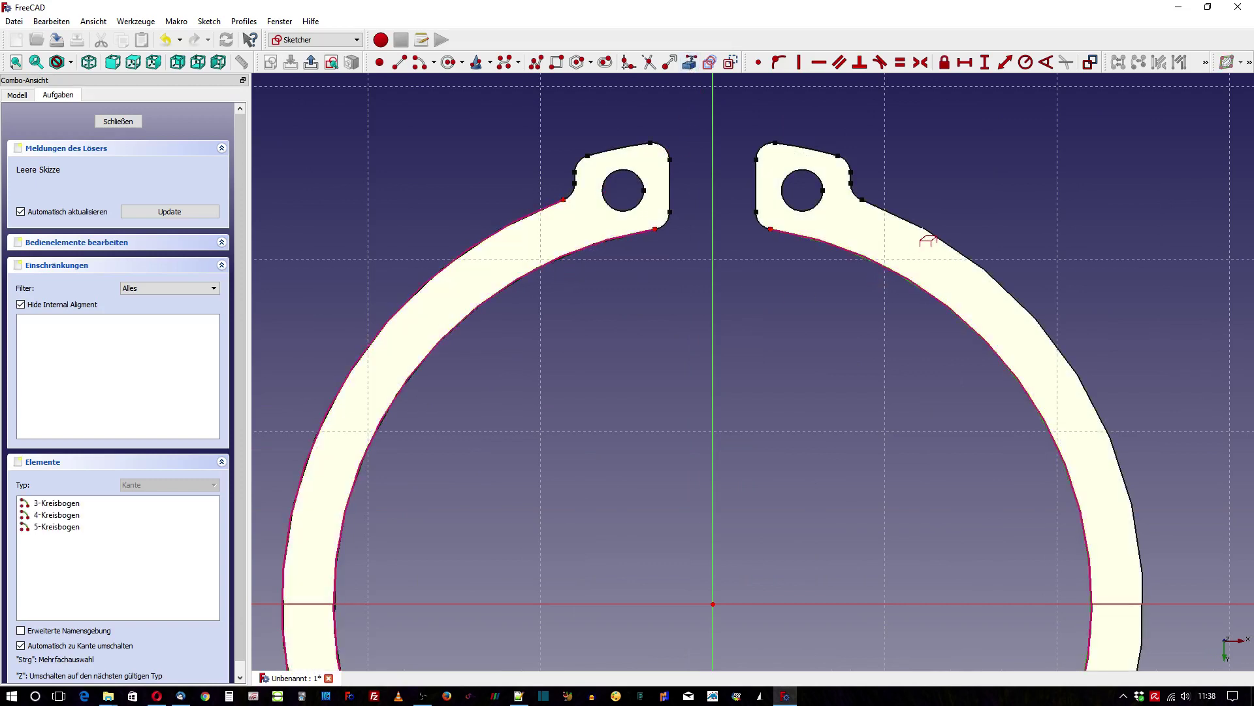
click(923, 223)
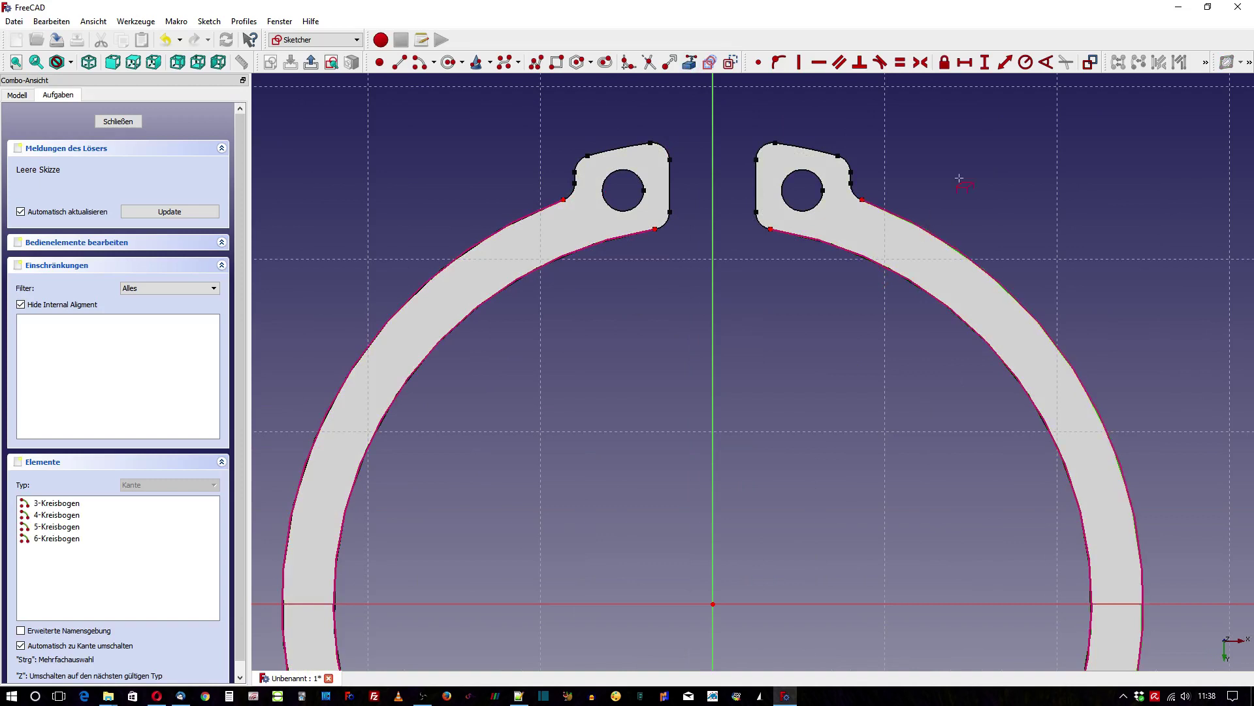
right_click(989, 135)
click(1035, 216)
scroll(575, 191, up, 5)
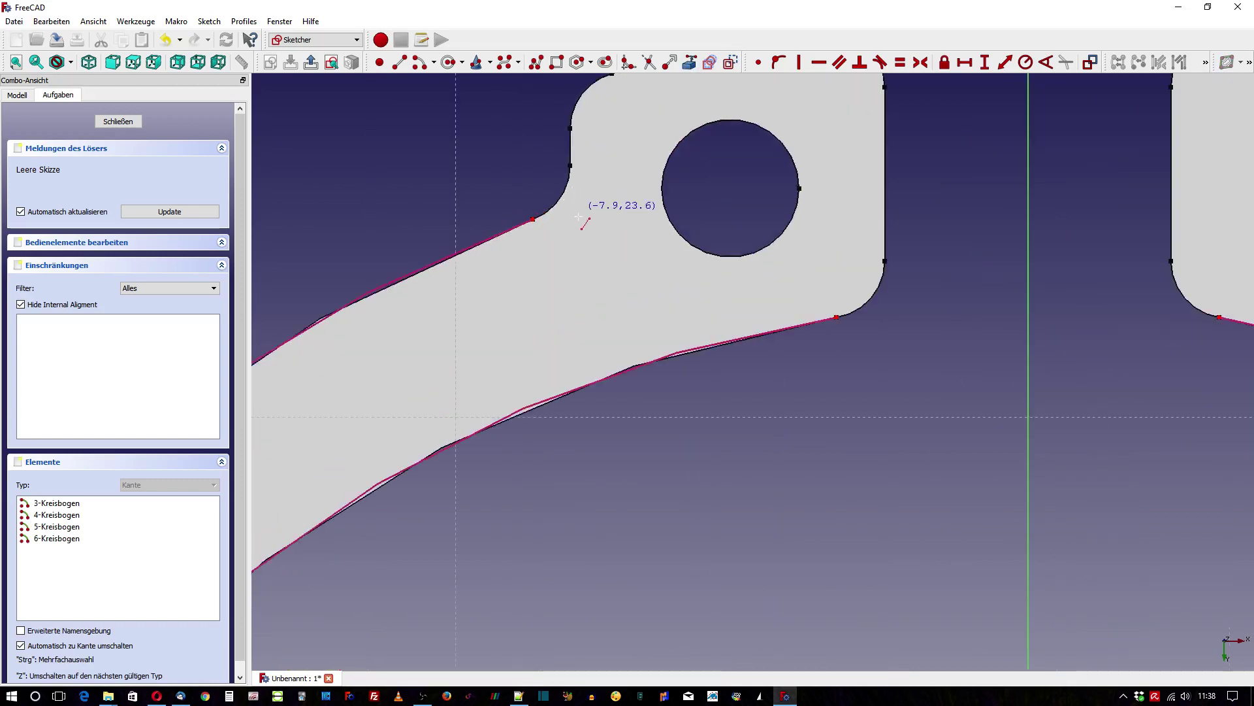
Draw three lines across the ring band: beside the left lug, the right lug, and opposite the gap.
click(535, 218)
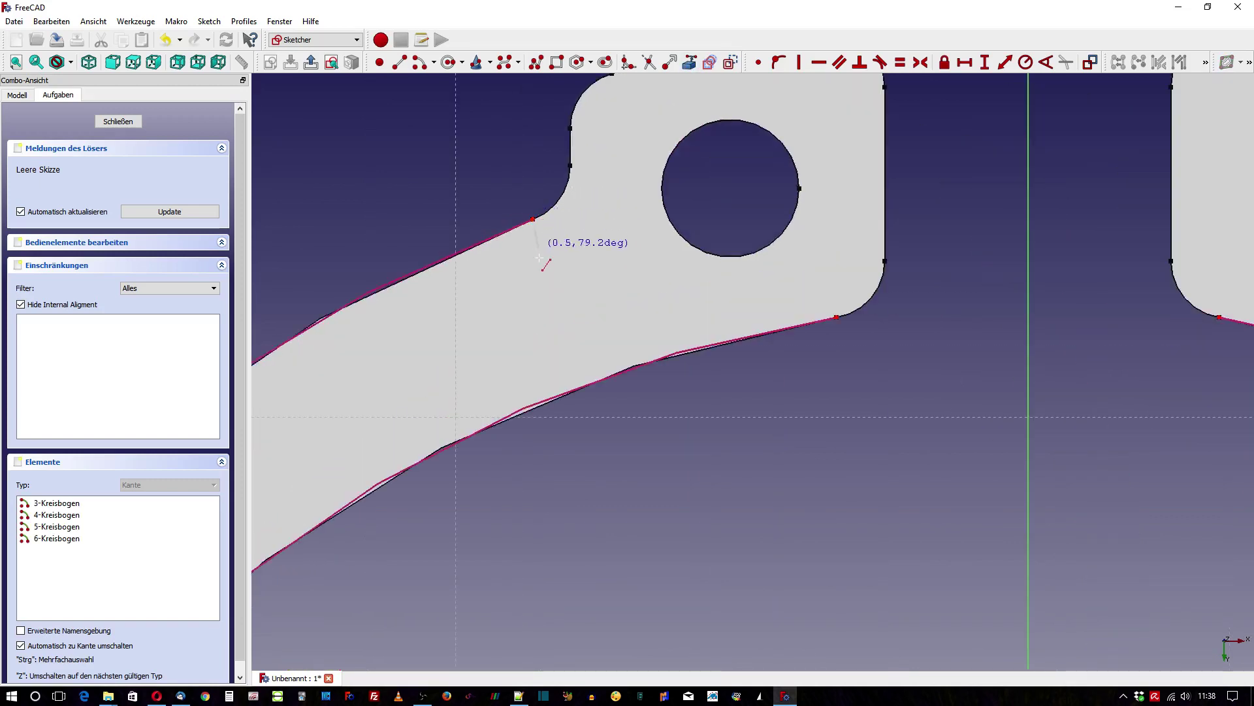
click(596, 381)
scroll(555, 466, down, 4)
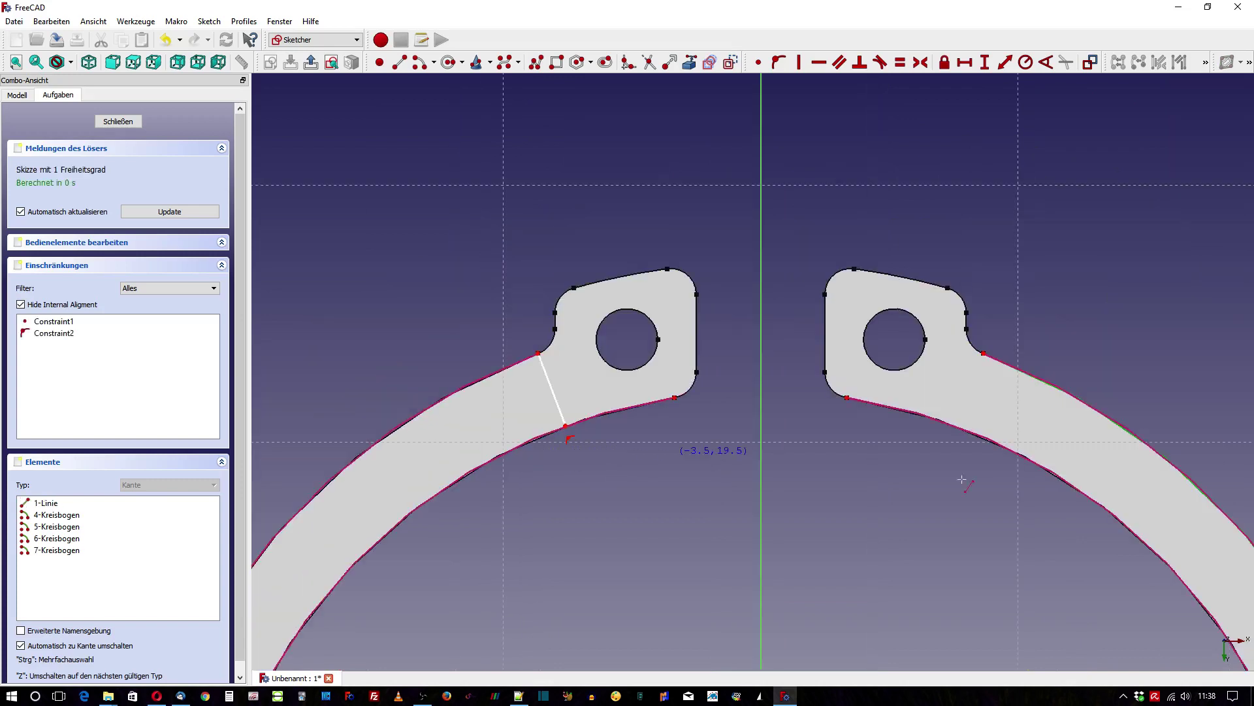
click(984, 354)
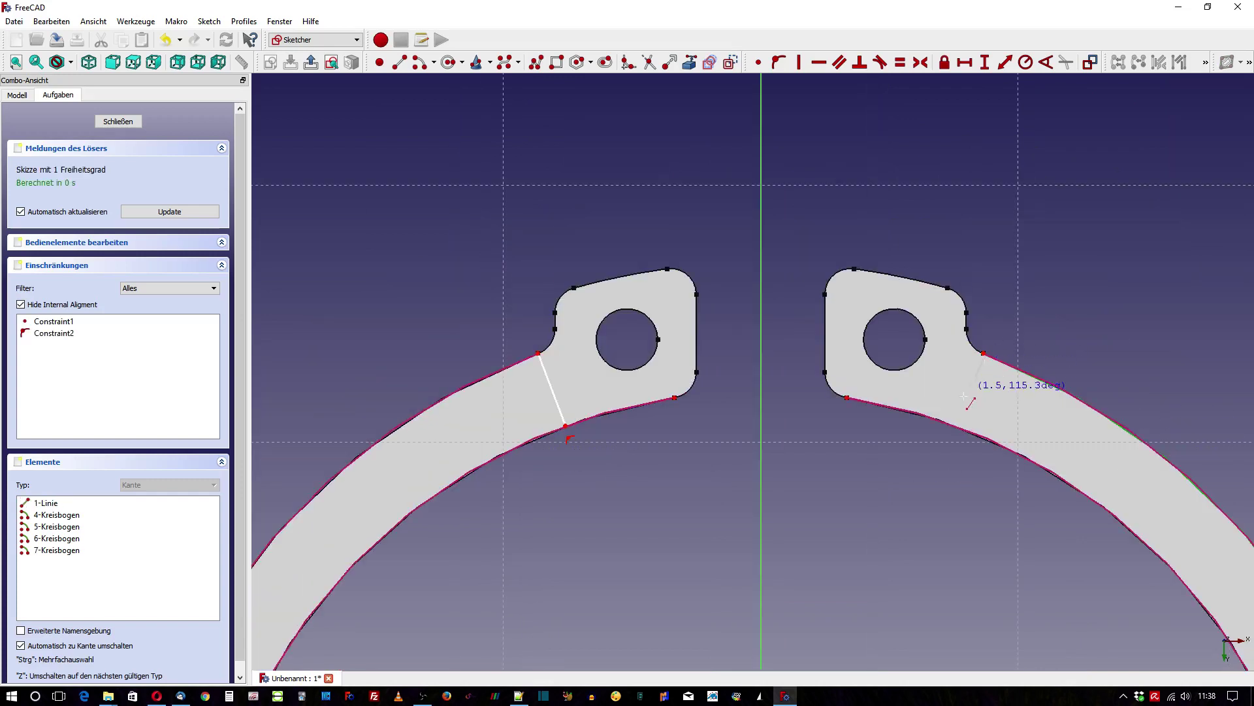
click(954, 429)
scroll(728, 179, down, 3)
scroll(728, 179, down, 2)
scroll(751, 627, up, 5)
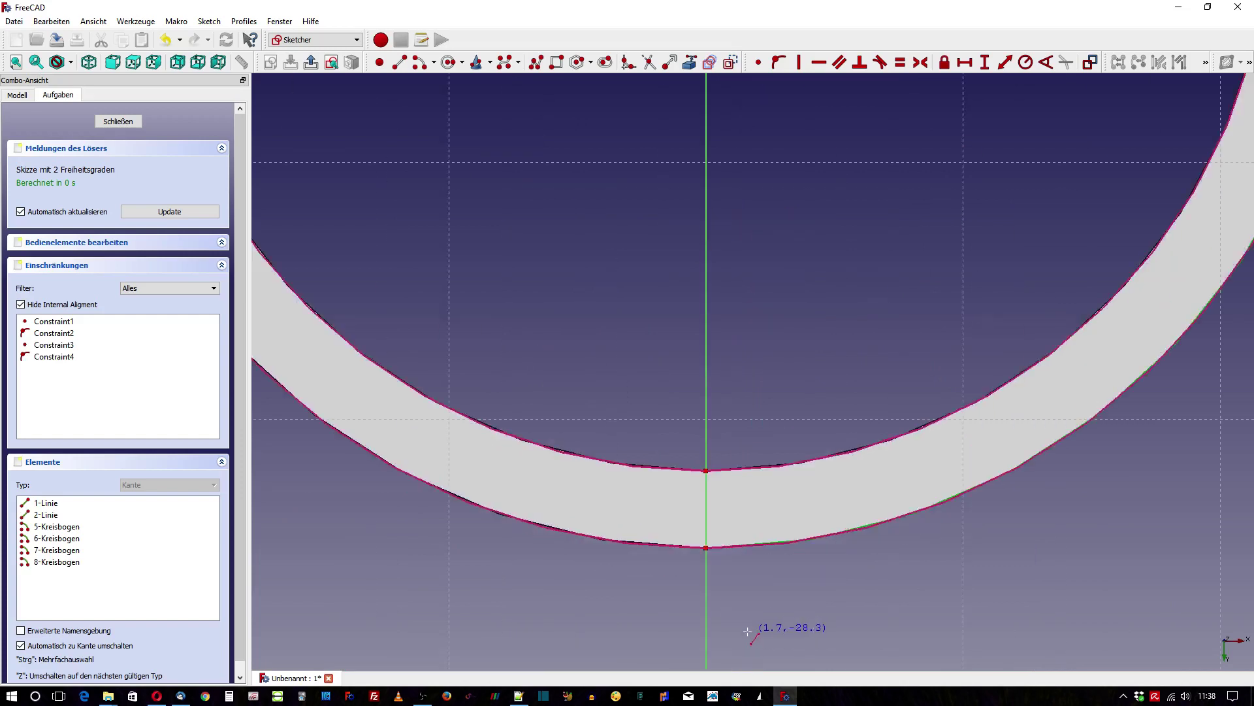
scroll(694, 406, up, 2)
click(685, 390)
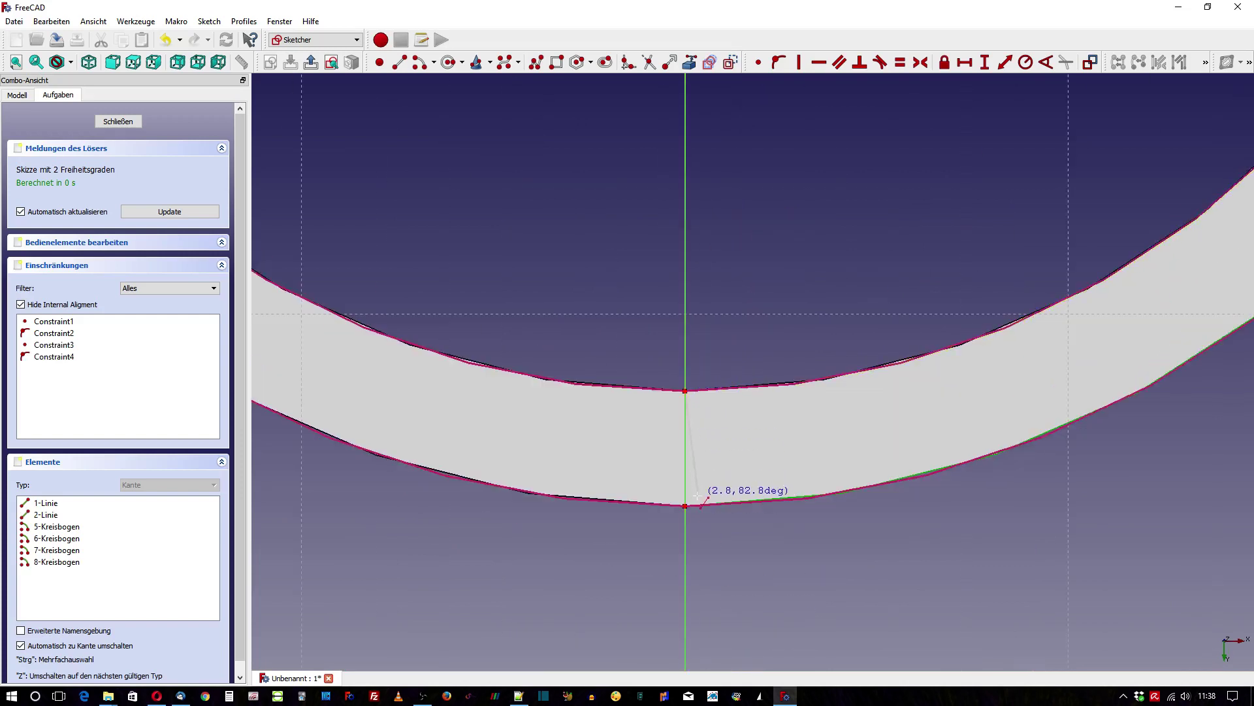
click(685, 505)
right_click(729, 563)
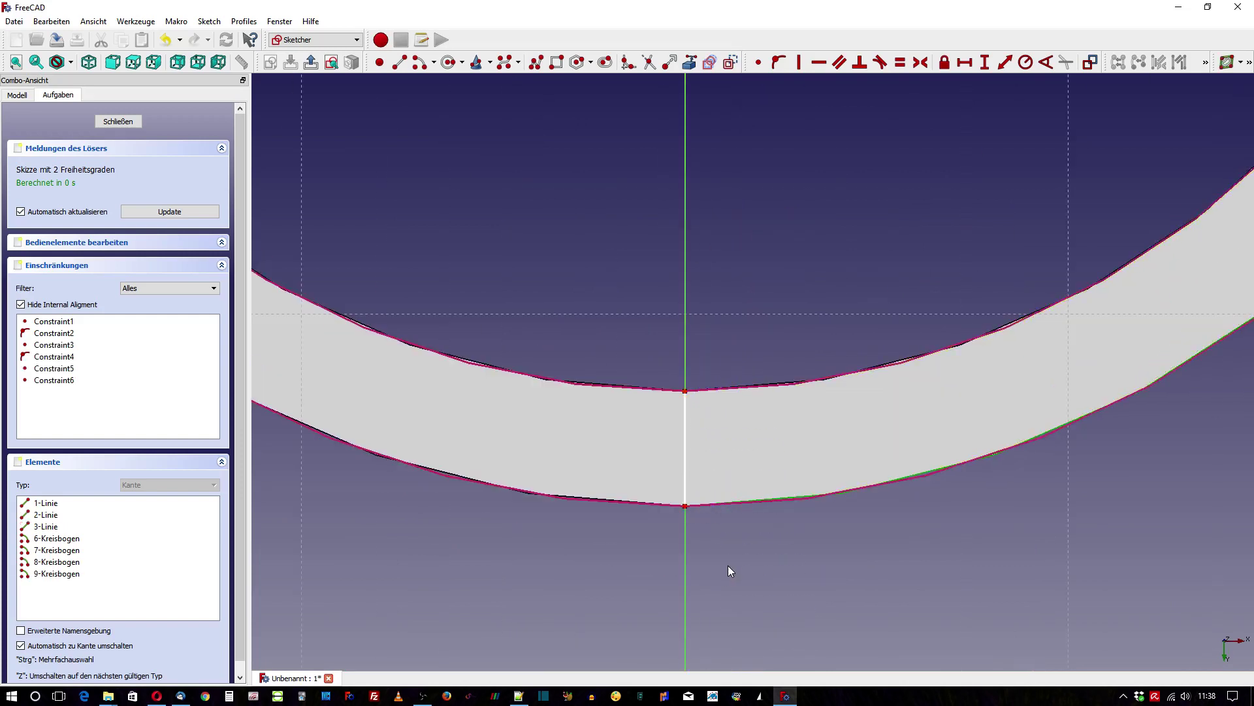
scroll(728, 565, down, 5)
scroll(727, 160, up, 5)
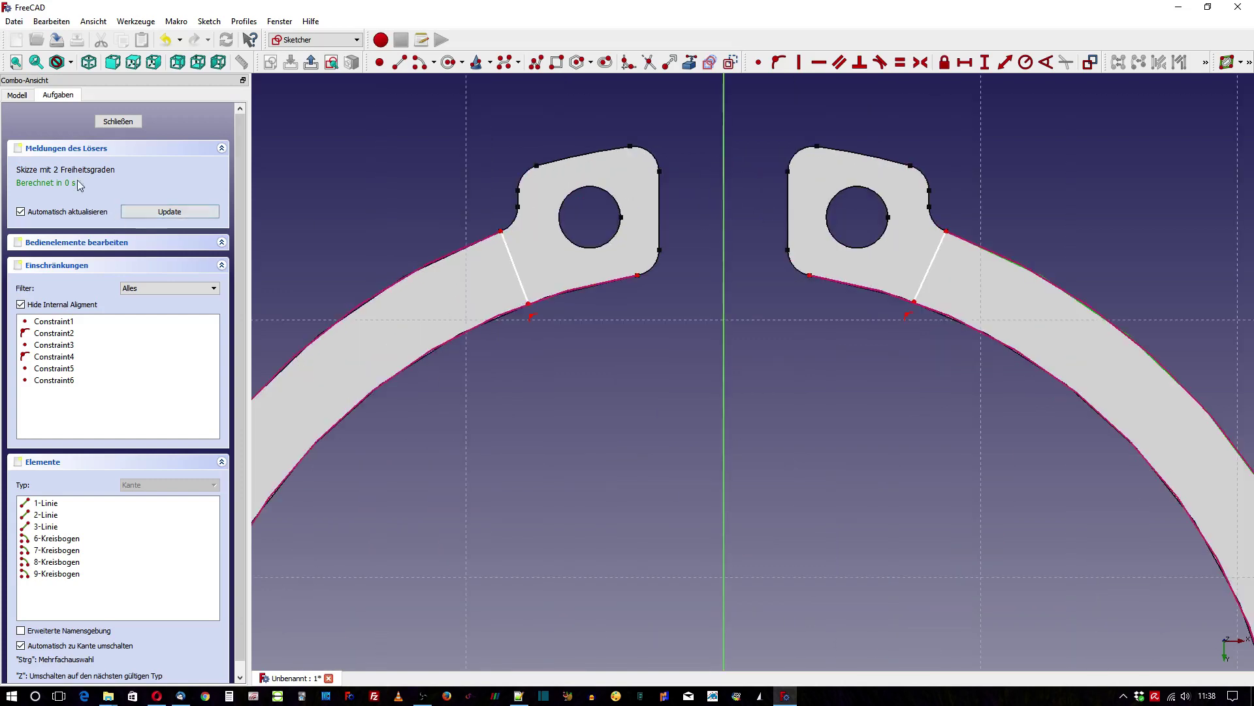
Make the left and right cutting lines perpendicular to their arcs and close Sketch002.
drag(523, 293, 526, 307)
click(531, 285)
click(527, 308)
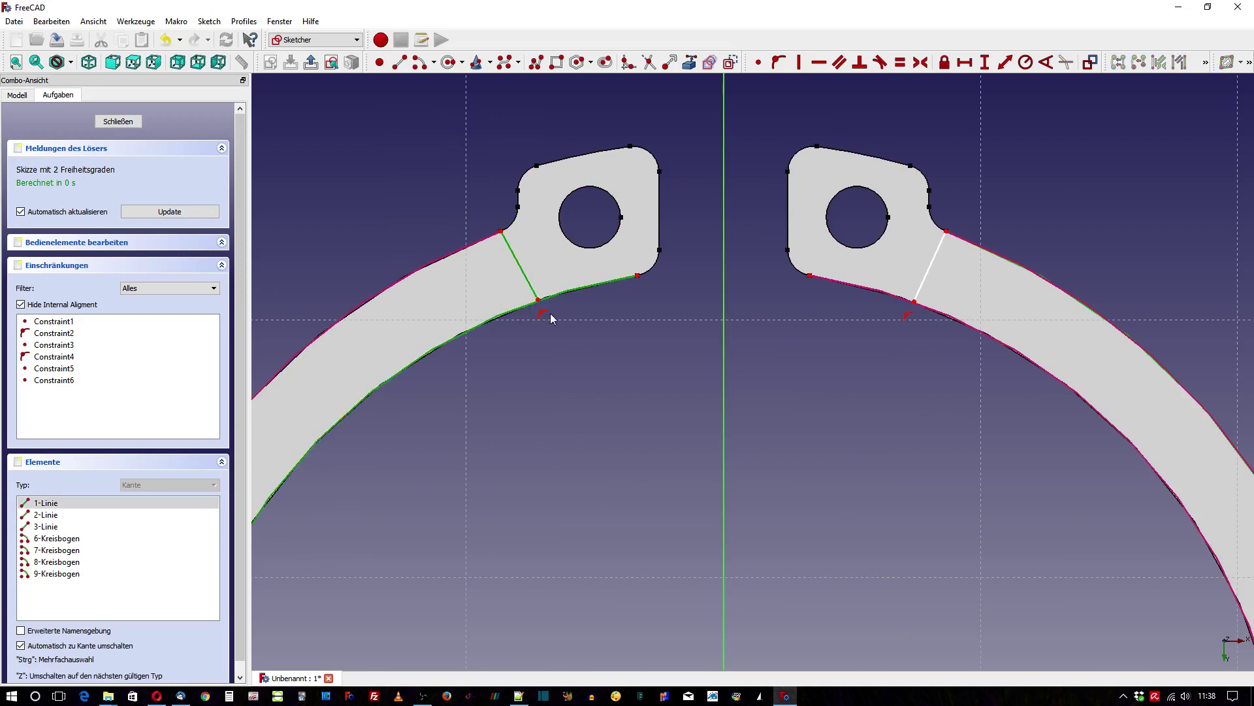
click(859, 63)
click(940, 245)
click(938, 313)
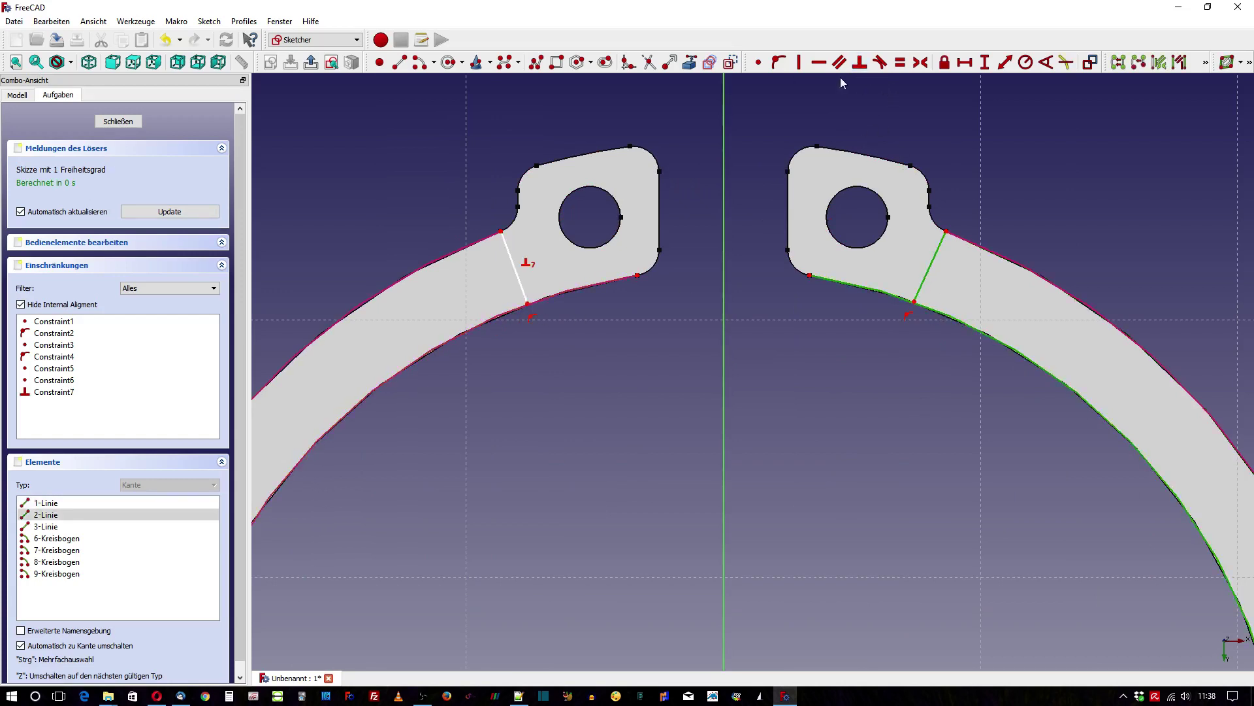
click(860, 63)
scroll(649, 173, down, 4)
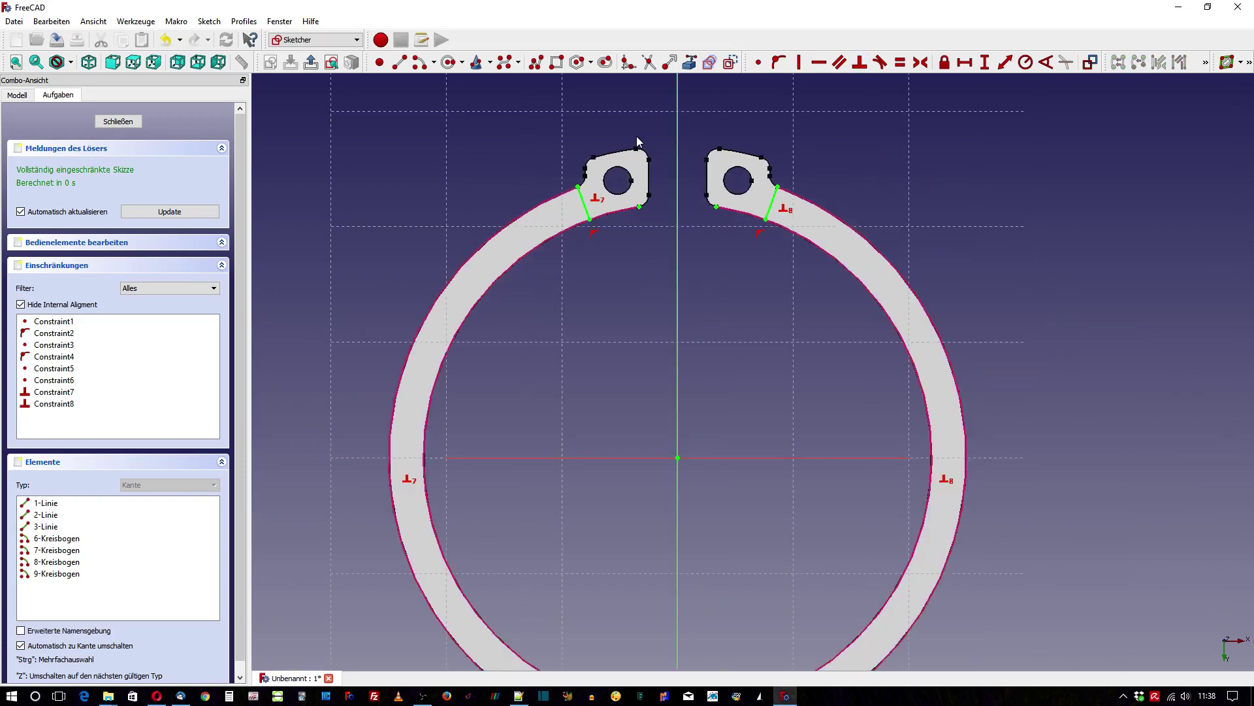
click(119, 122)
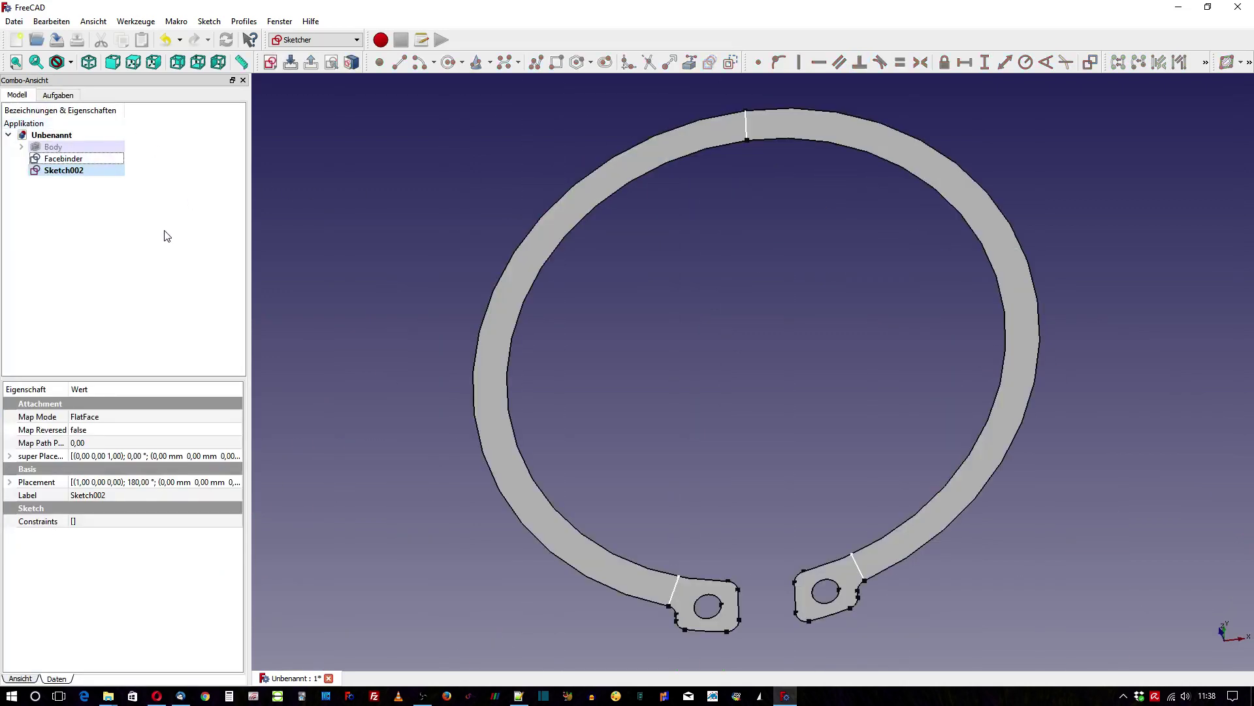
Split the Facebinder by Sketch002 using Part's Boolean Fragments.
click(333, 204)
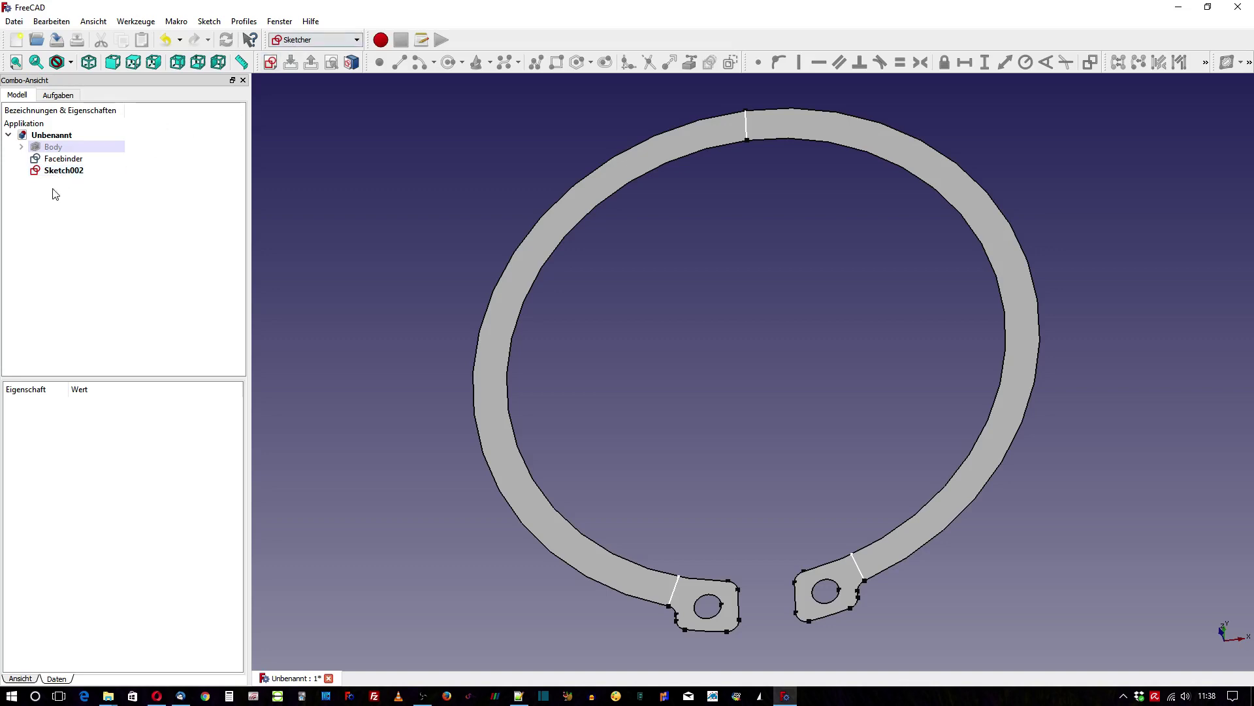
click(58, 173)
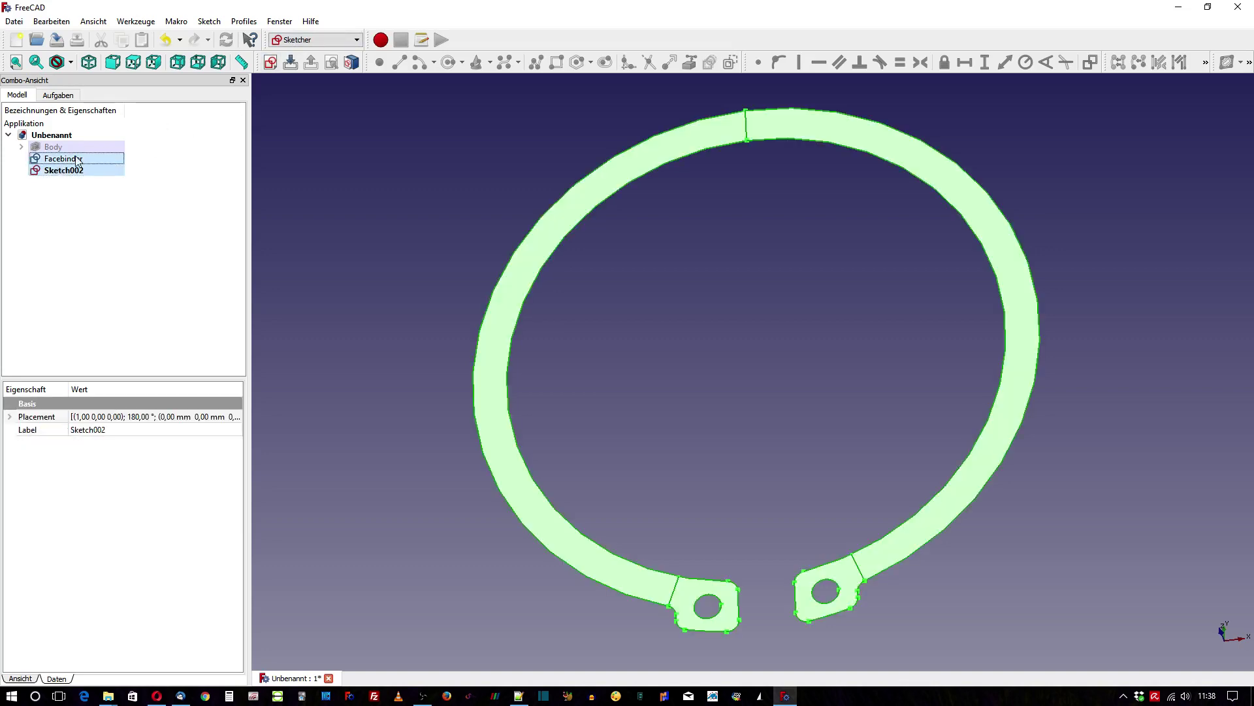
click(318, 40)
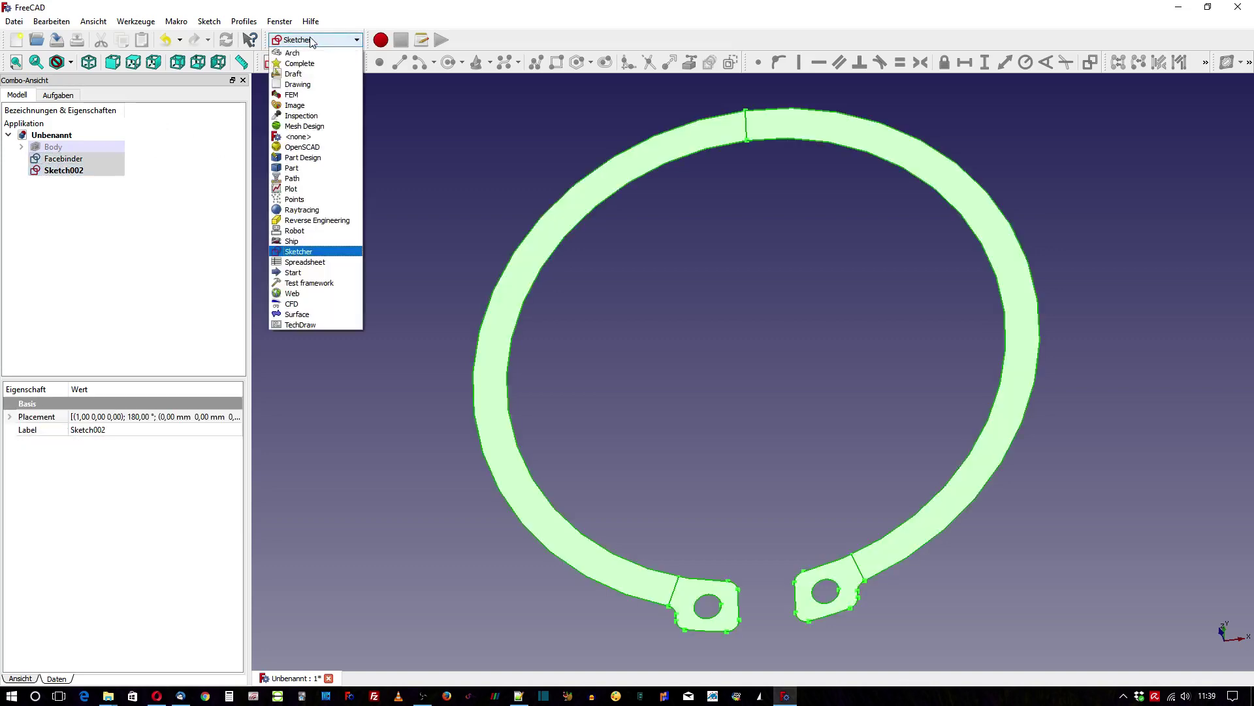
click(292, 168)
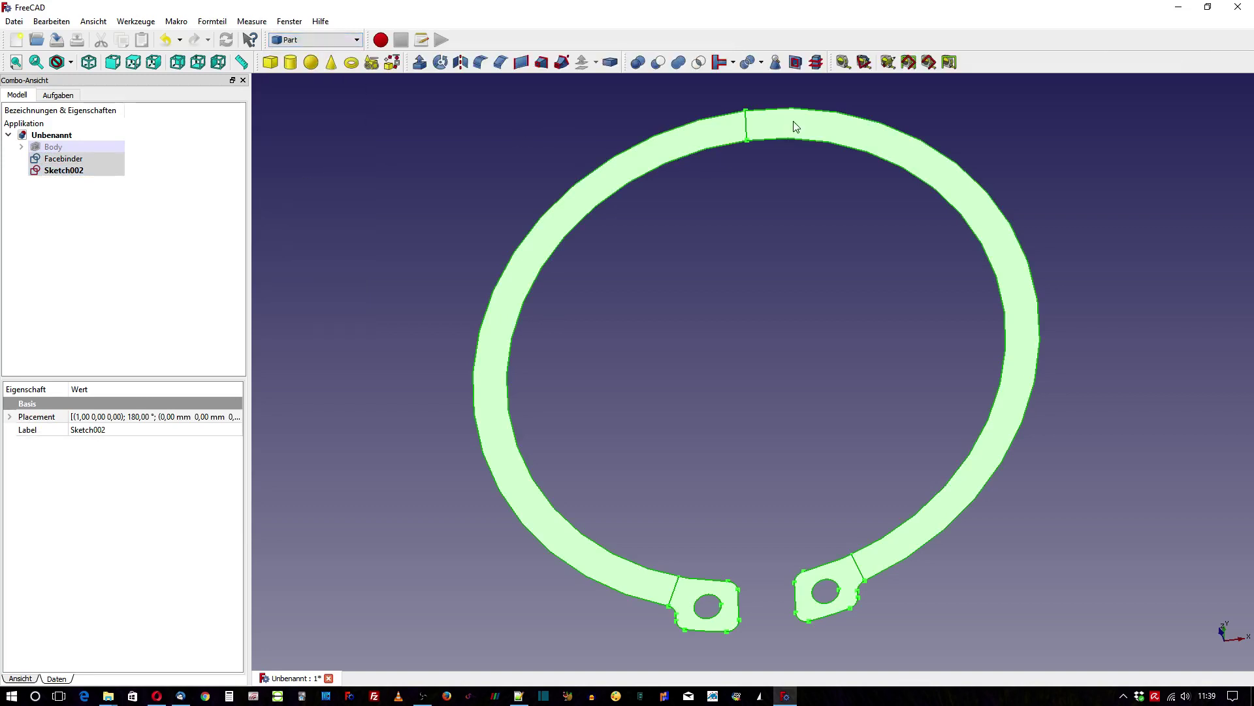
click(762, 62)
click(787, 81)
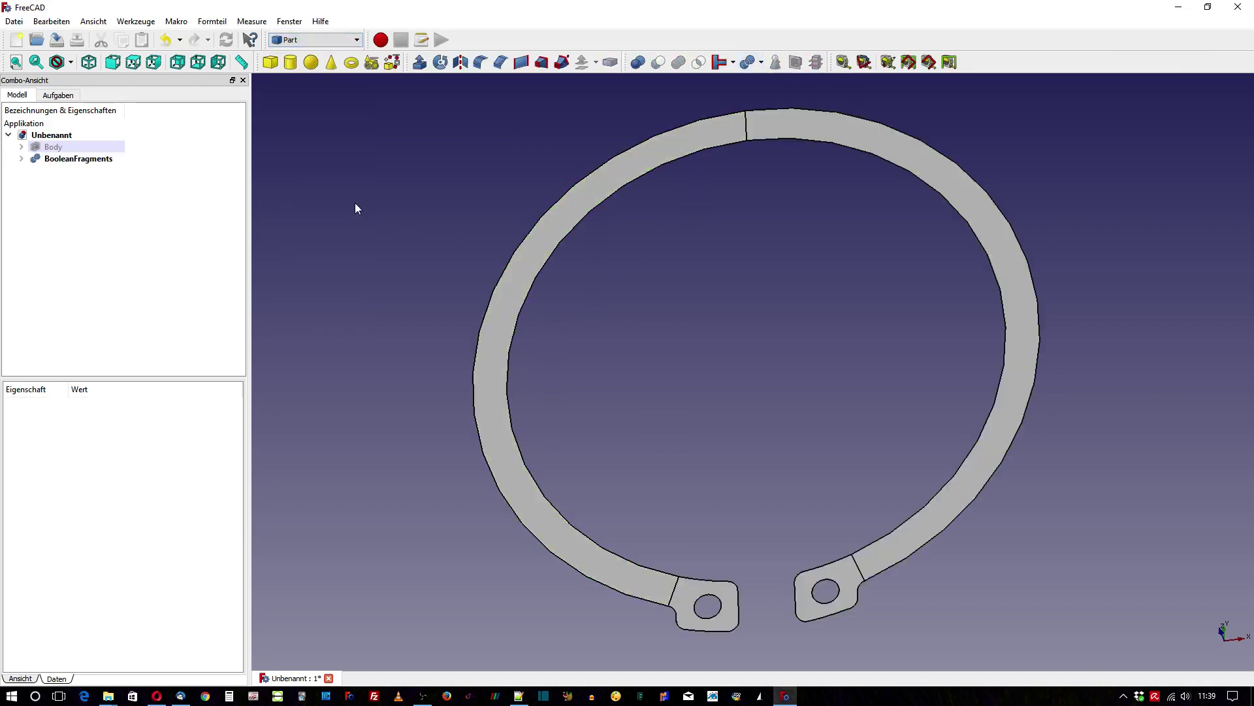
Check each fragment (two band halves, two lugs), then select the whole BooleanFragments object.
scroll(366, 212, down, 3)
scroll(569, 214, up, 3)
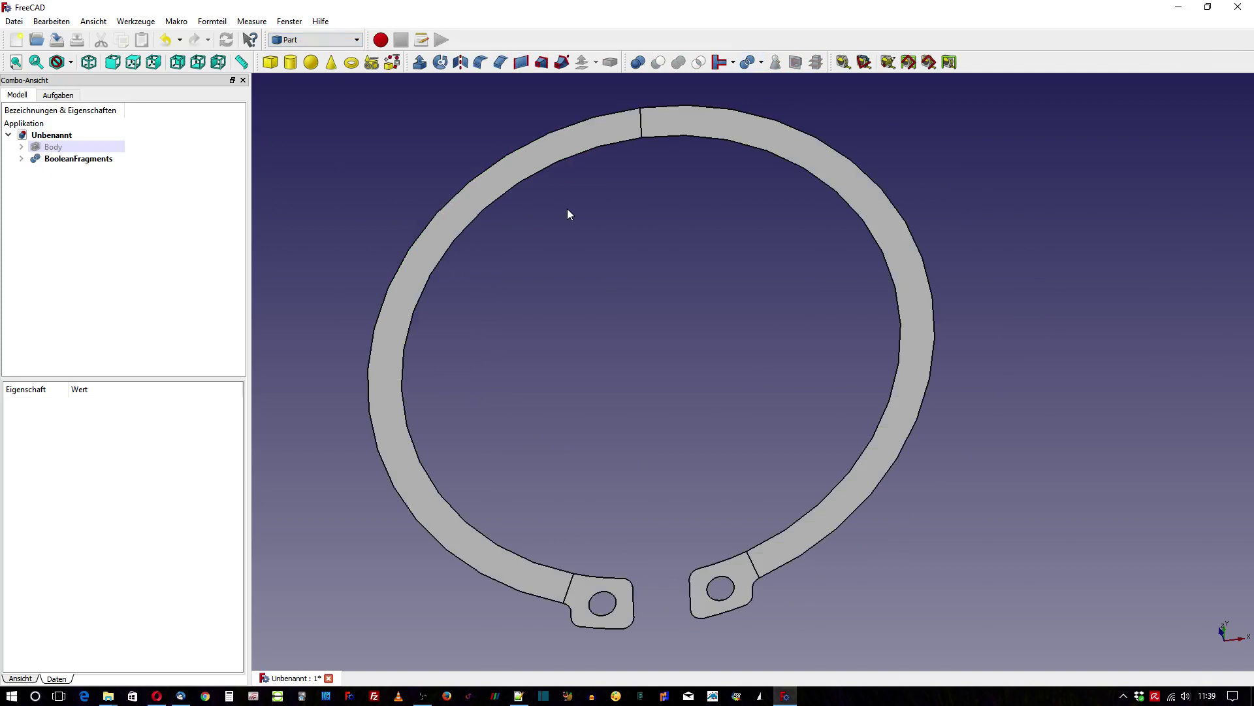
click(503, 181)
click(701, 127)
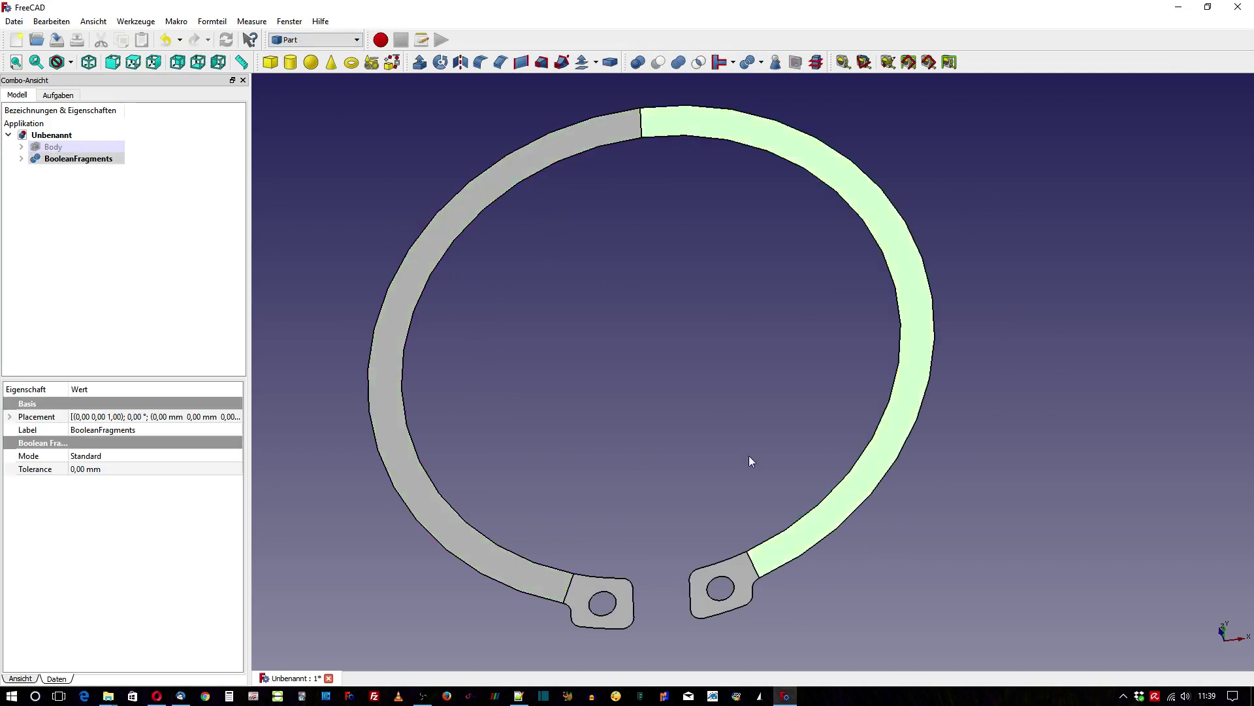
click(725, 601)
click(614, 621)
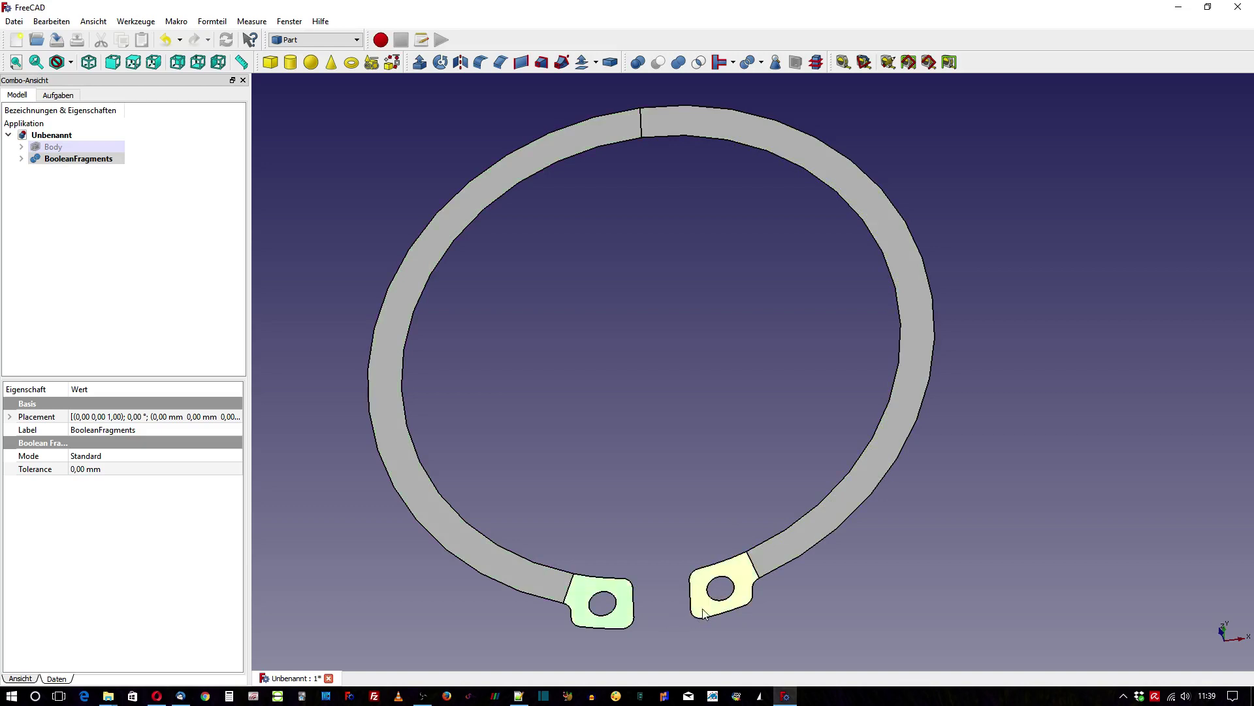
click(647, 382)
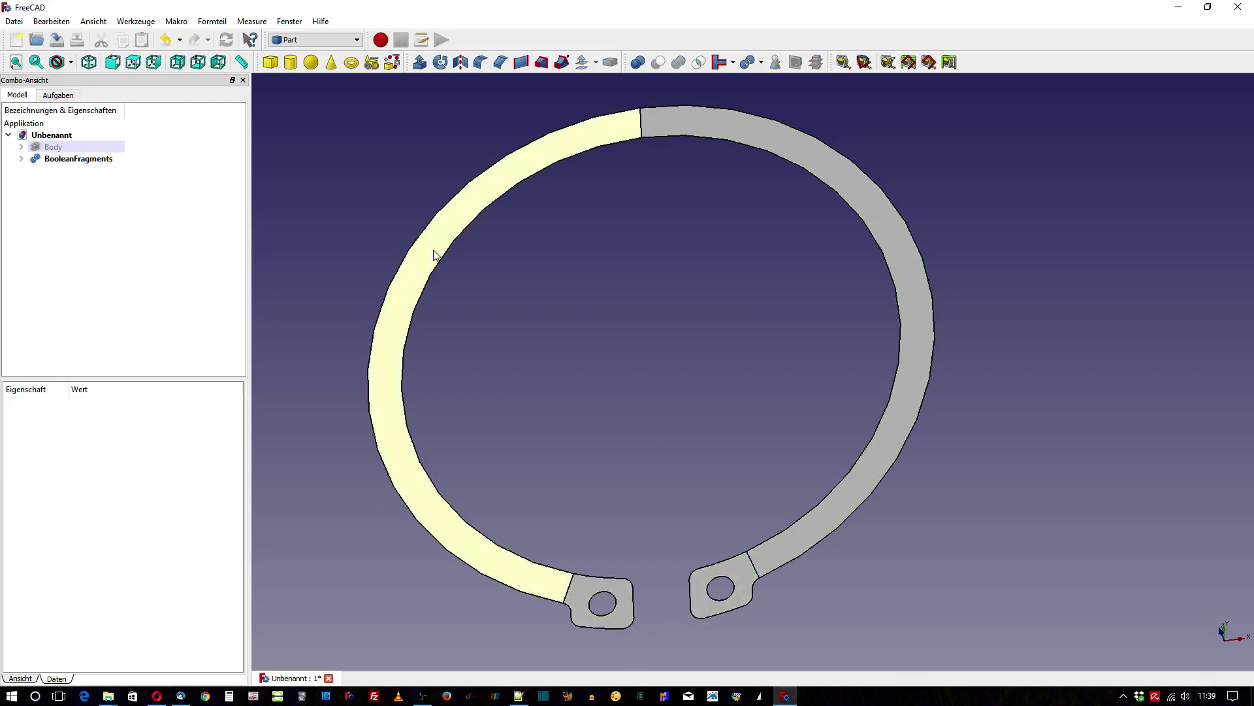
click(435, 254)
click(722, 130)
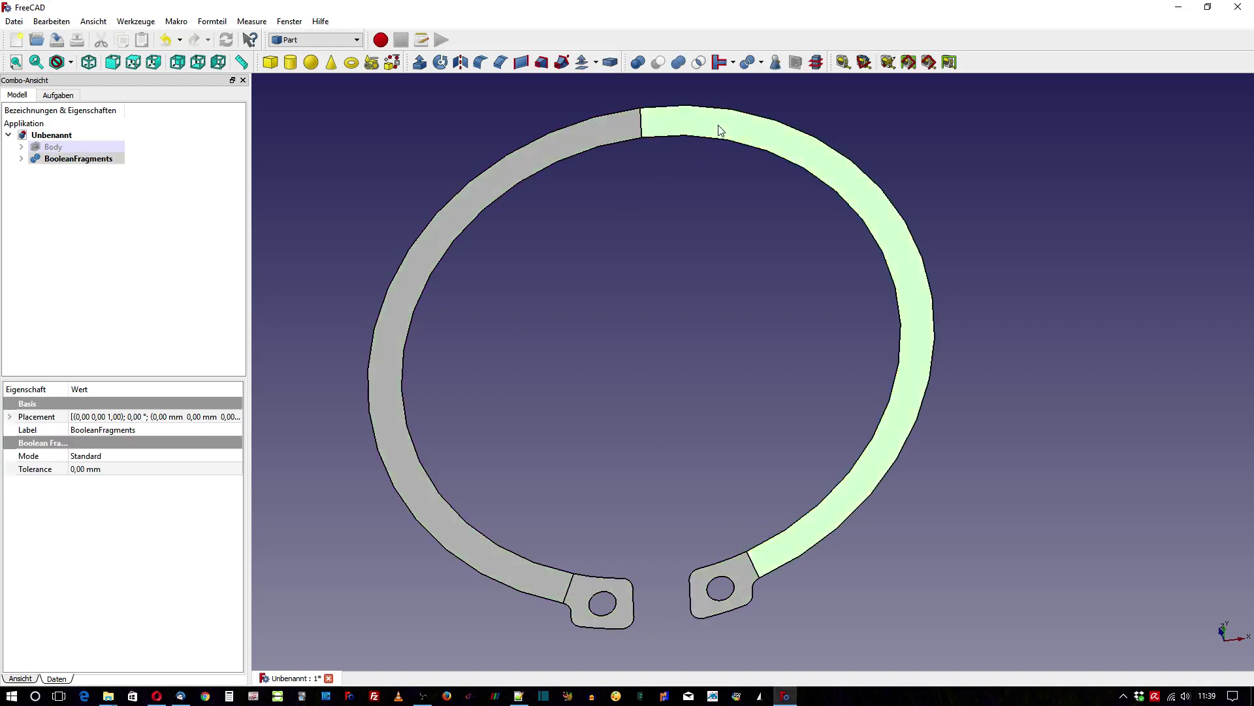
click(562, 149)
click(571, 310)
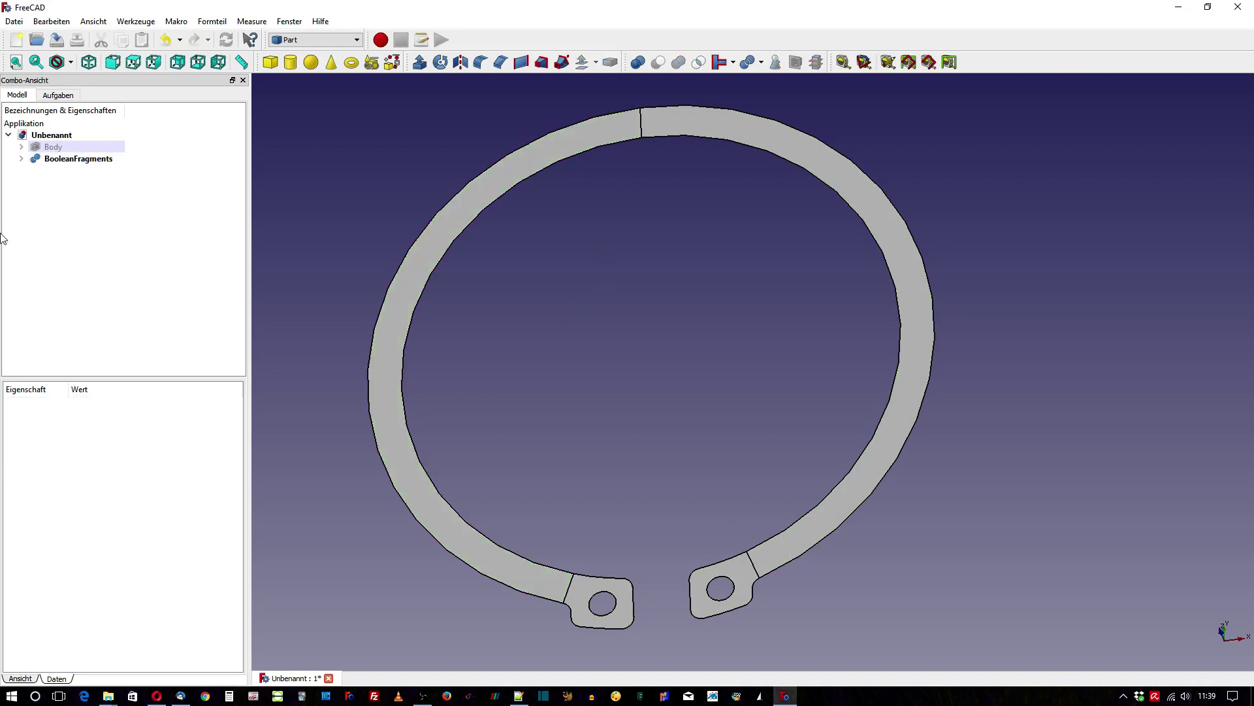
click(70, 160)
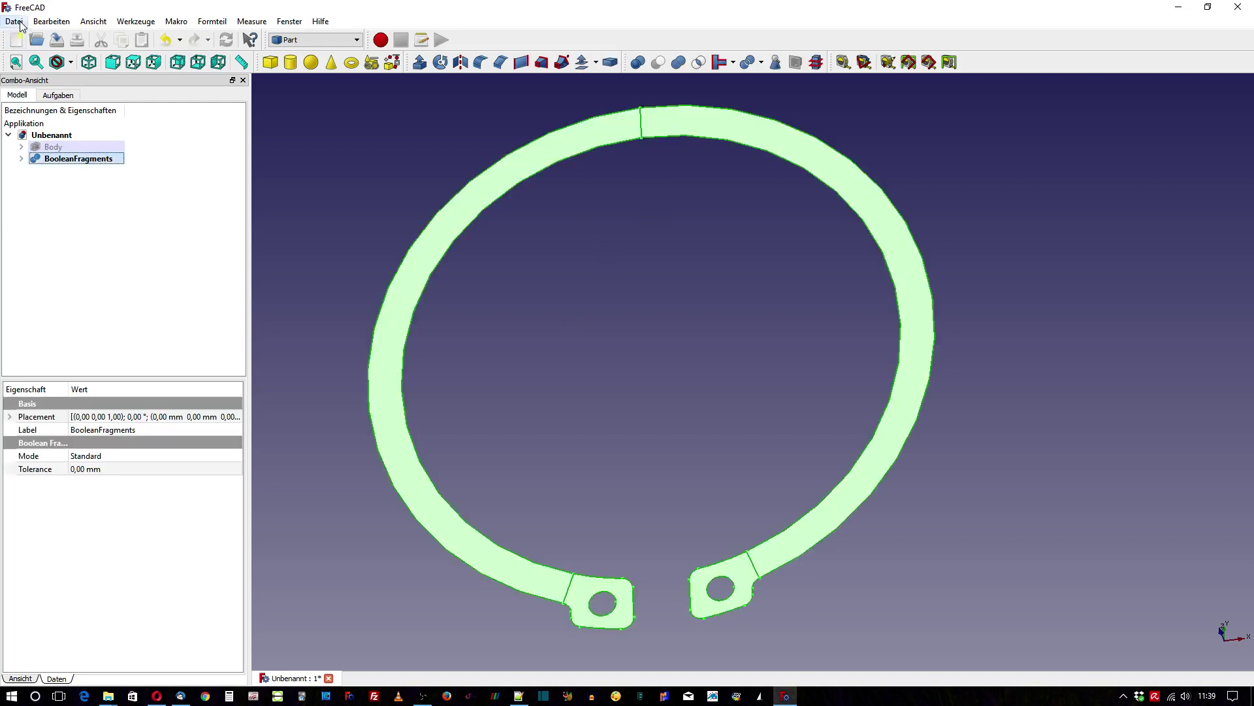
Export the BooleanFragments as the BREP file Sprengring and deselect it.
click(14, 21)
click(60, 185)
text(Sprengring)
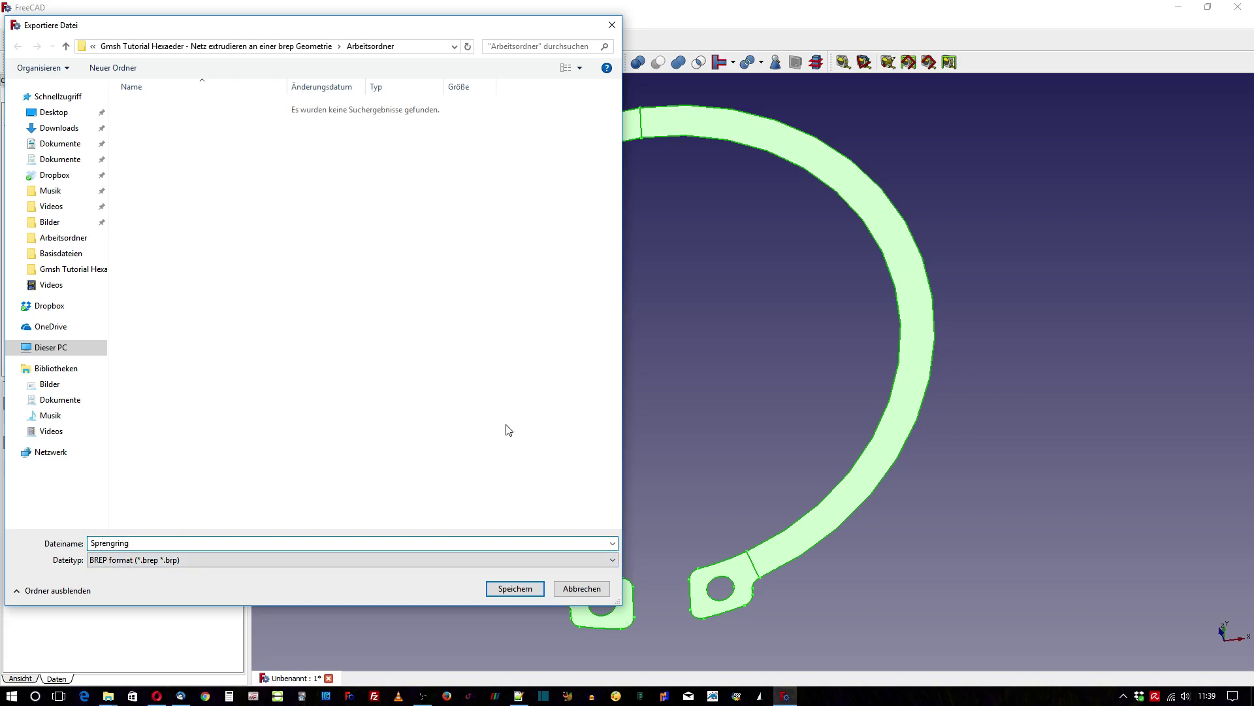
click(515, 588)
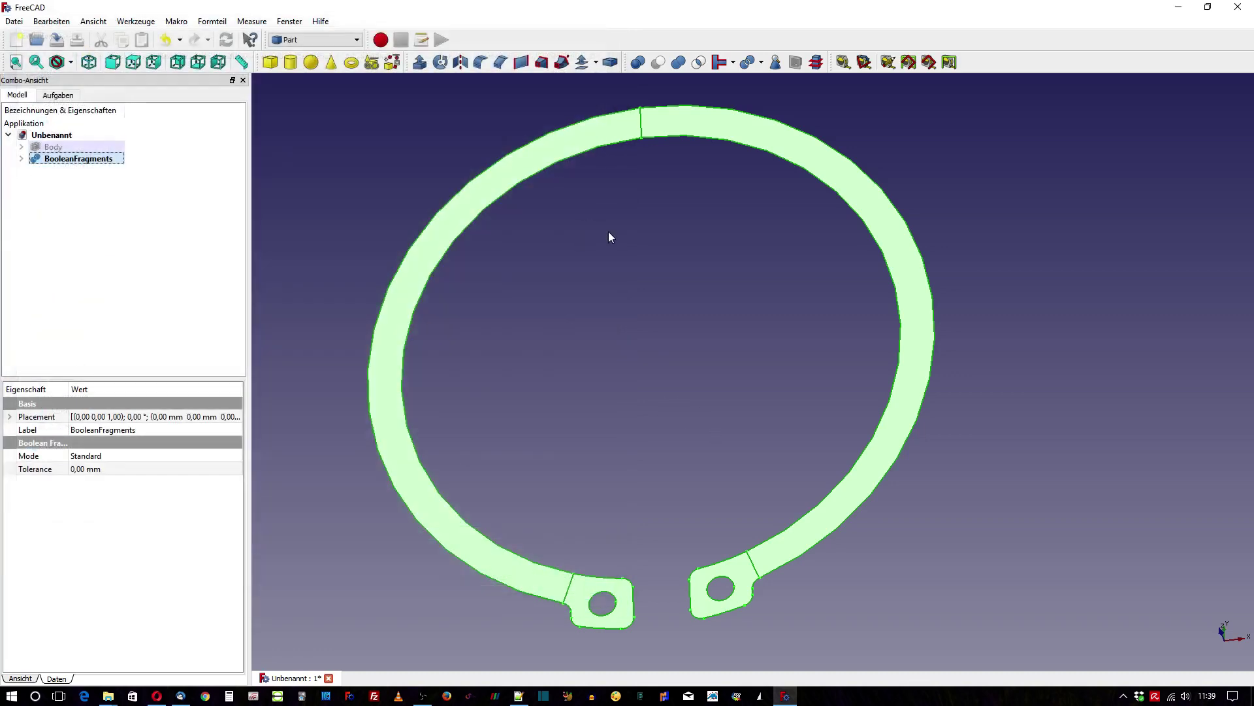
click(609, 233)
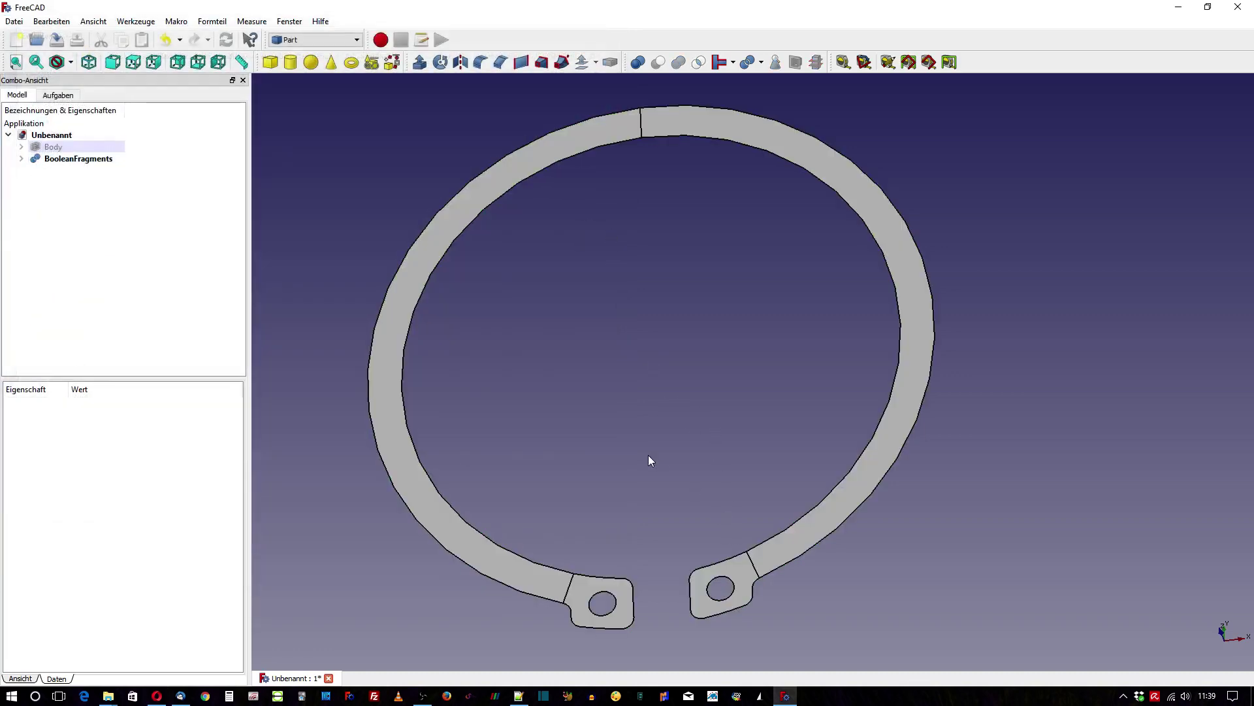
click(760, 696)
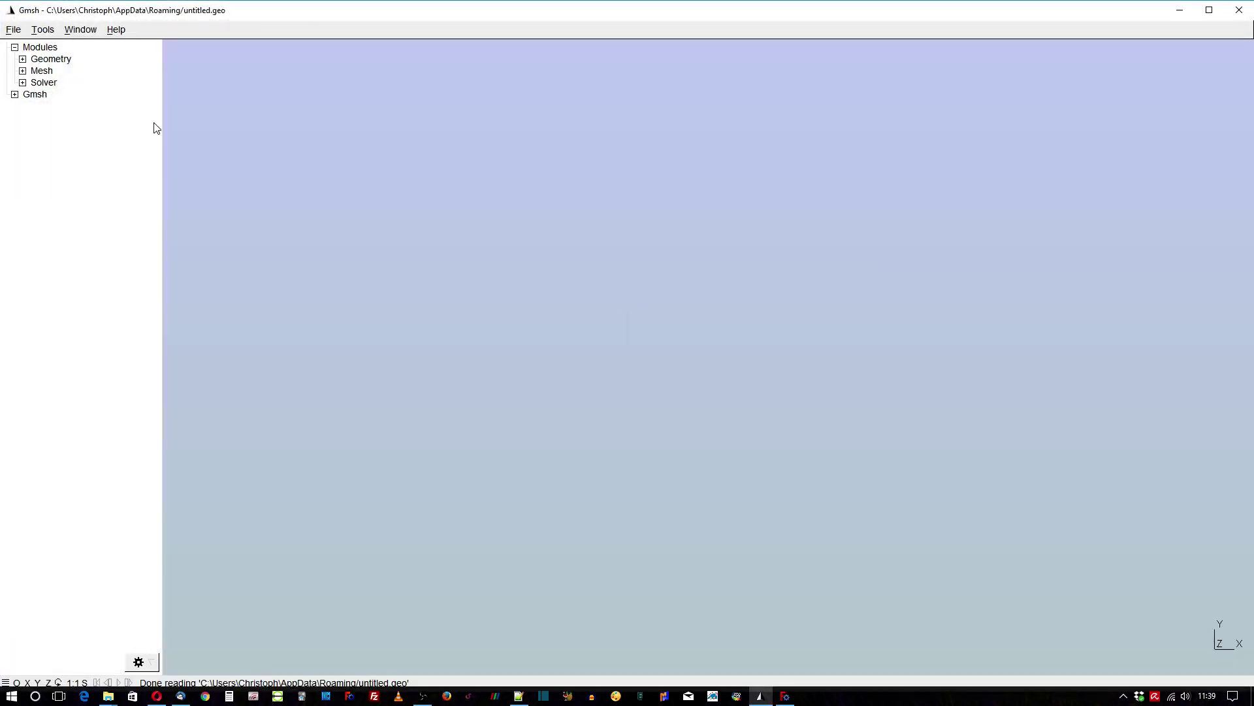
Save a new Gmsh script as Sprengring.geo in Arbeitsordner with the OpenCASCADE kernel.
click(13, 30)
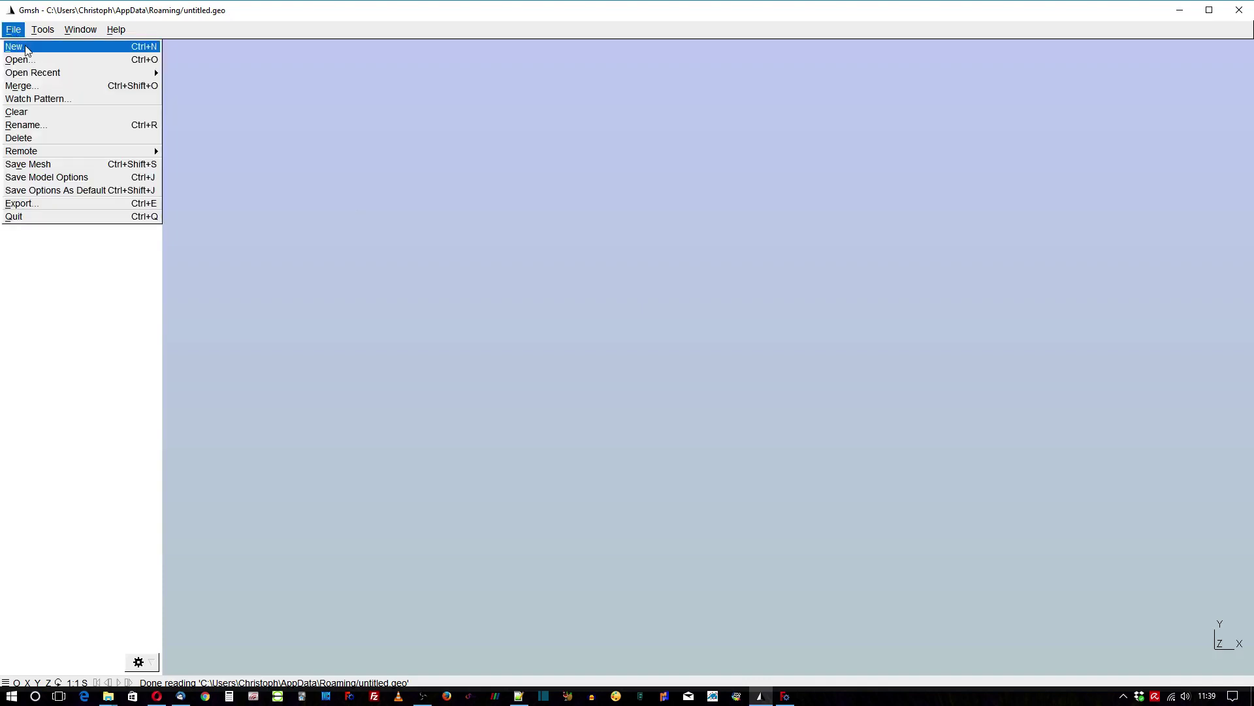
click(26, 51)
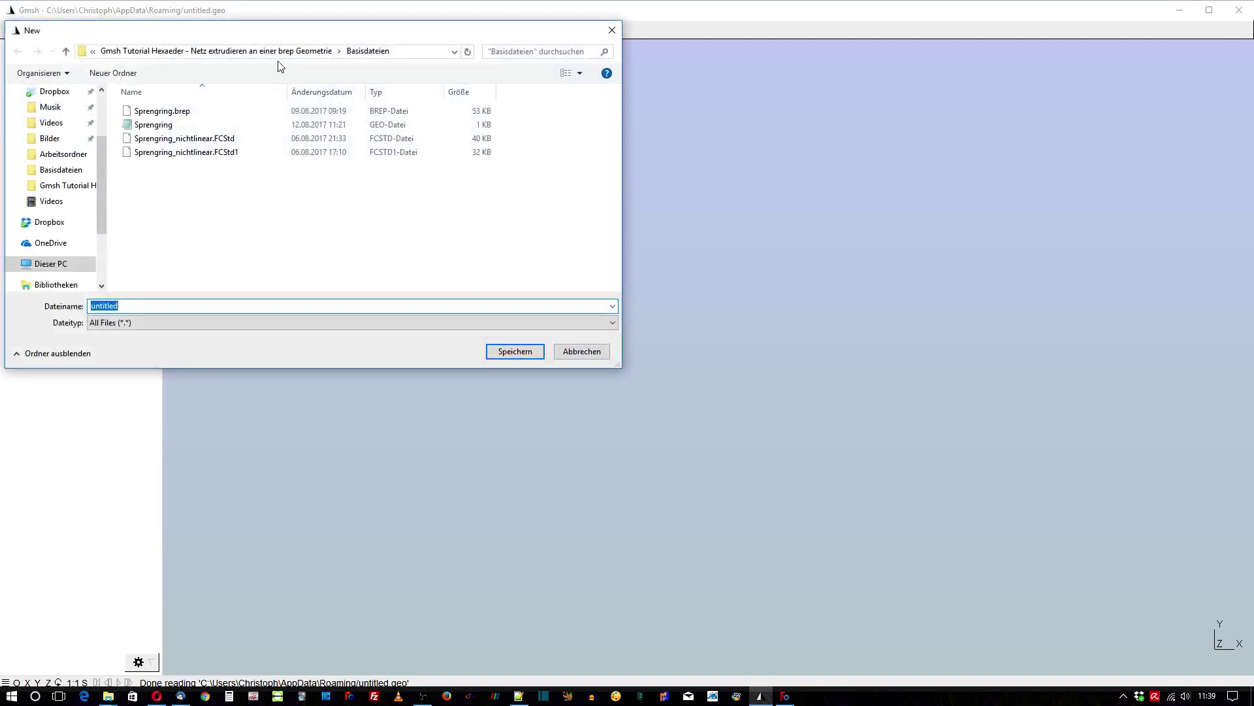
click(166, 52)
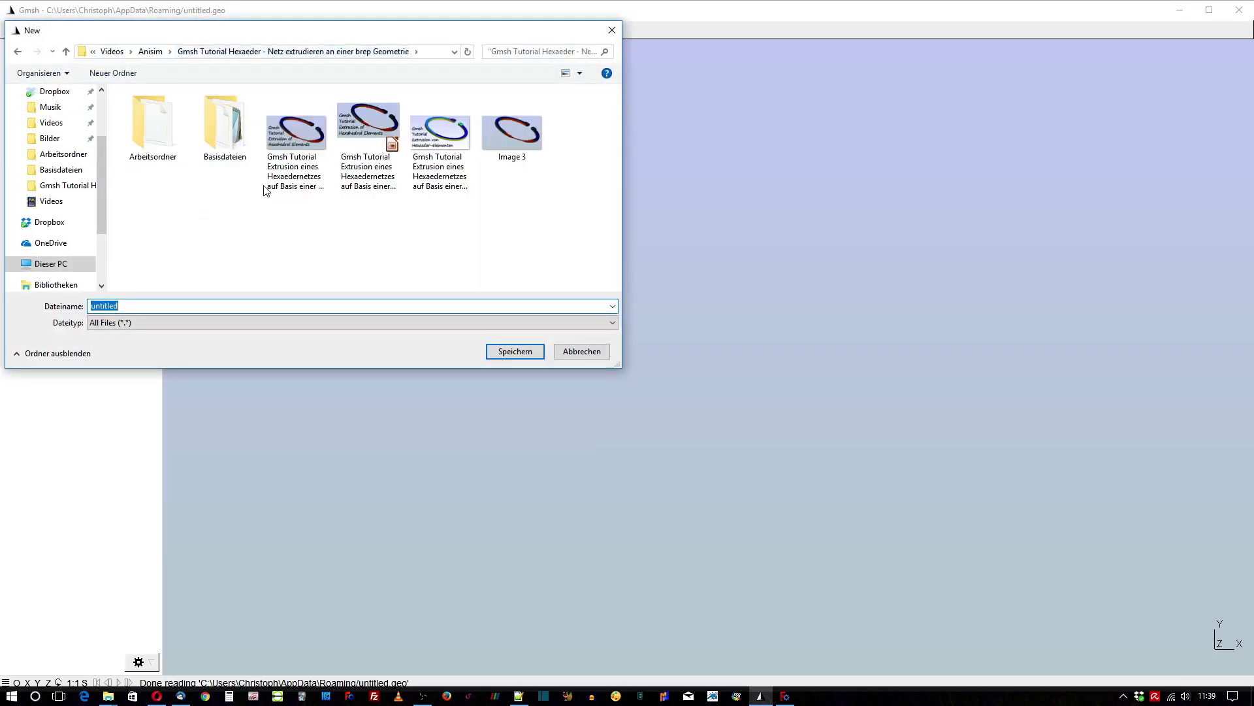
double_click(157, 127)
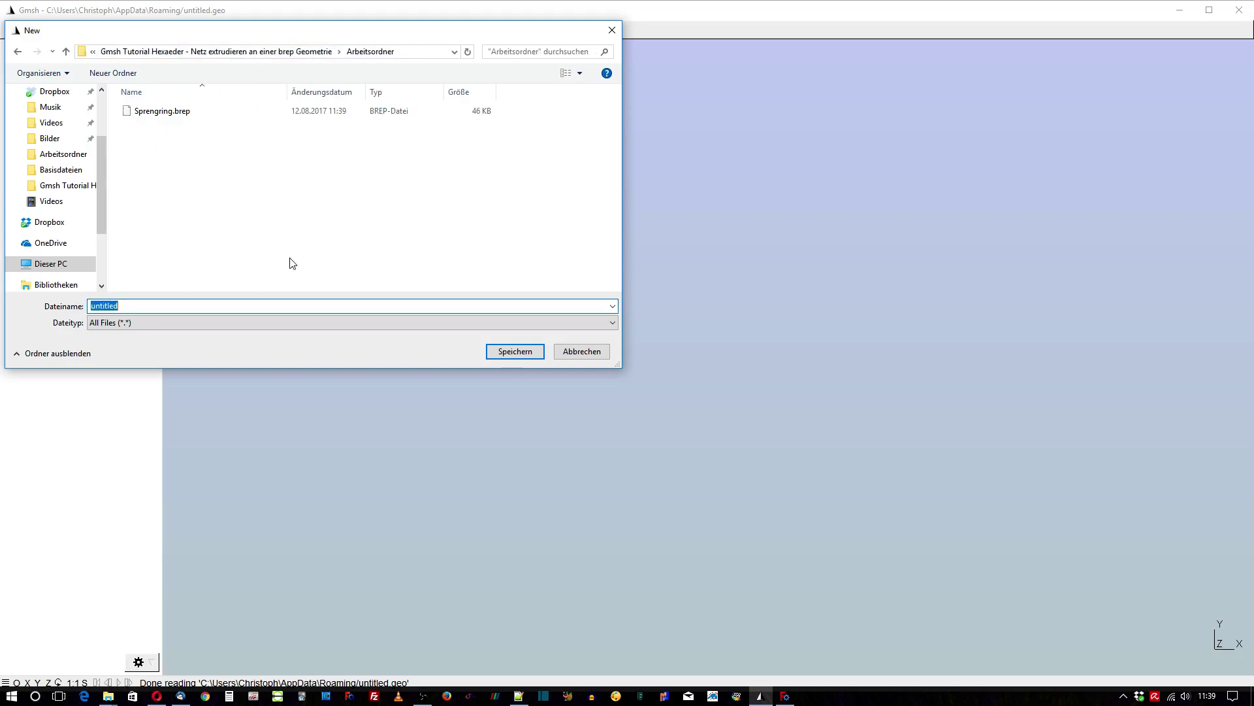
text(Sprengring)
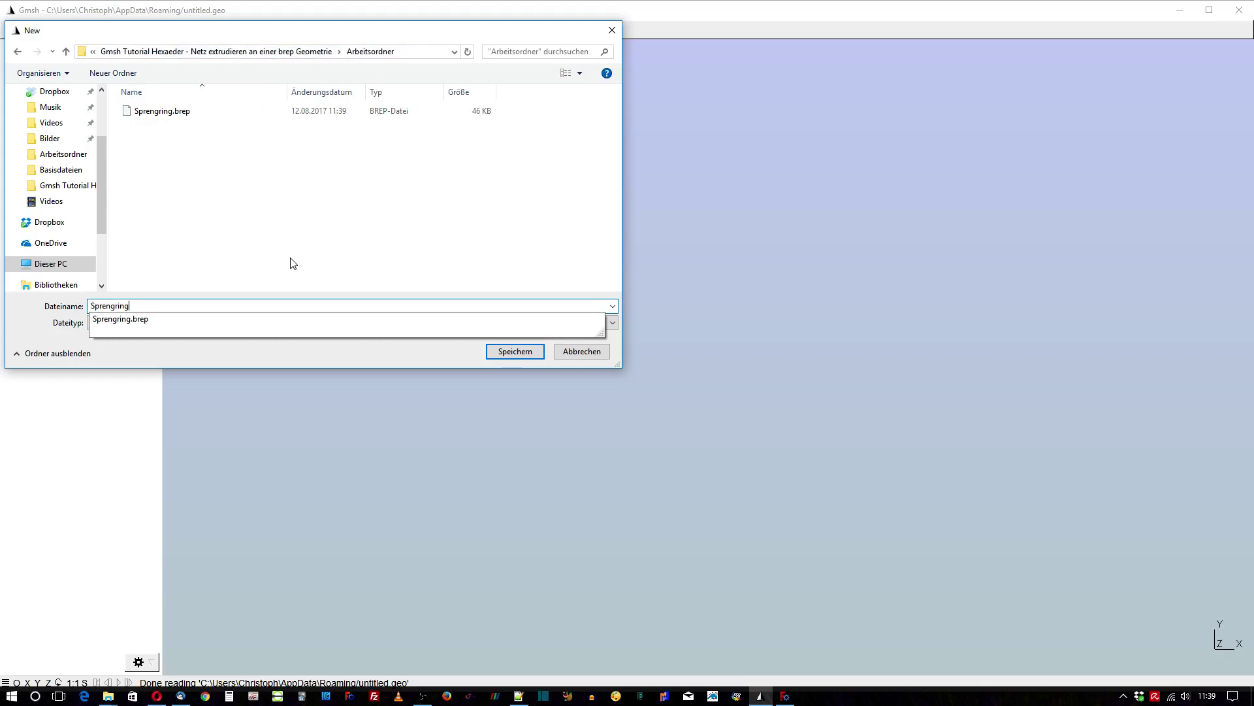
text(.geo)
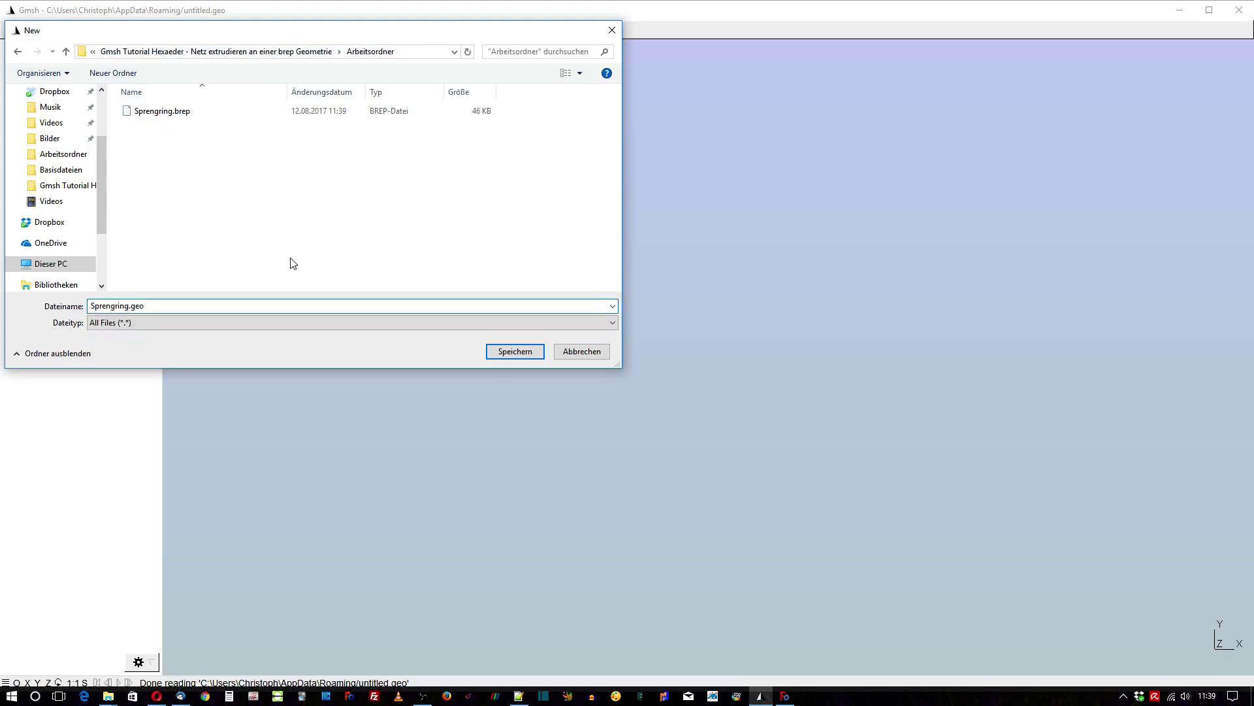
click(506, 352)
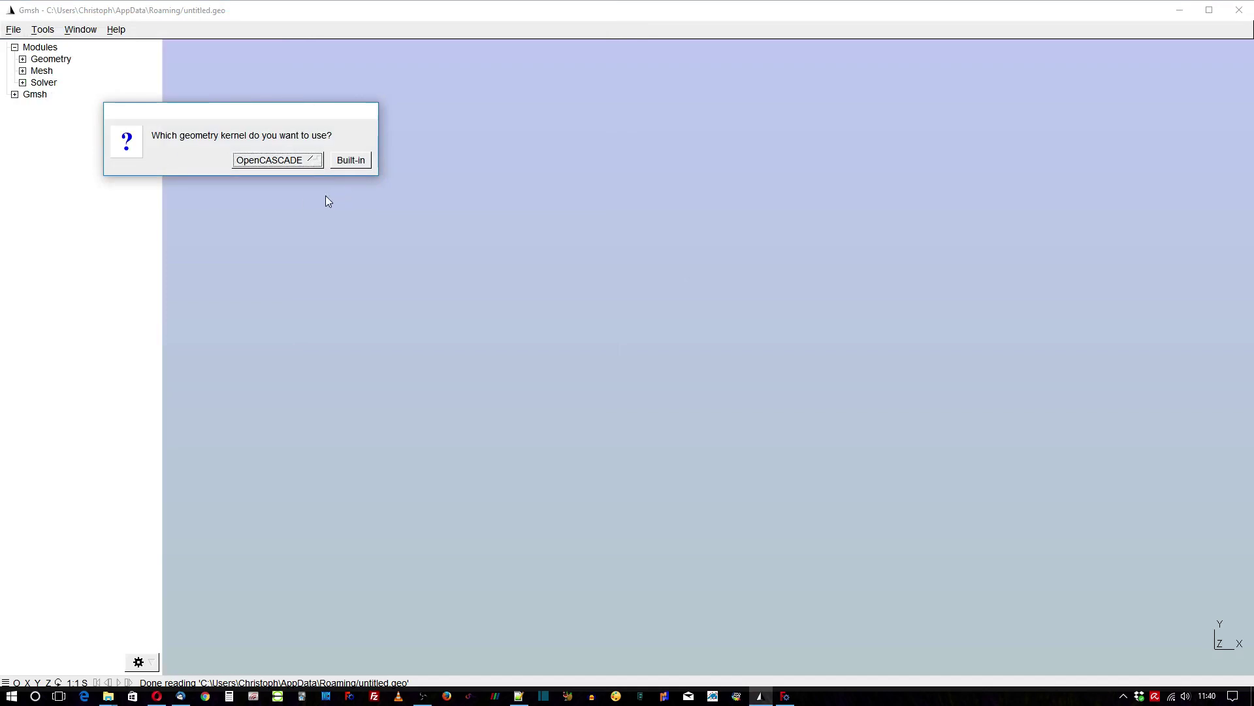
click(274, 163)
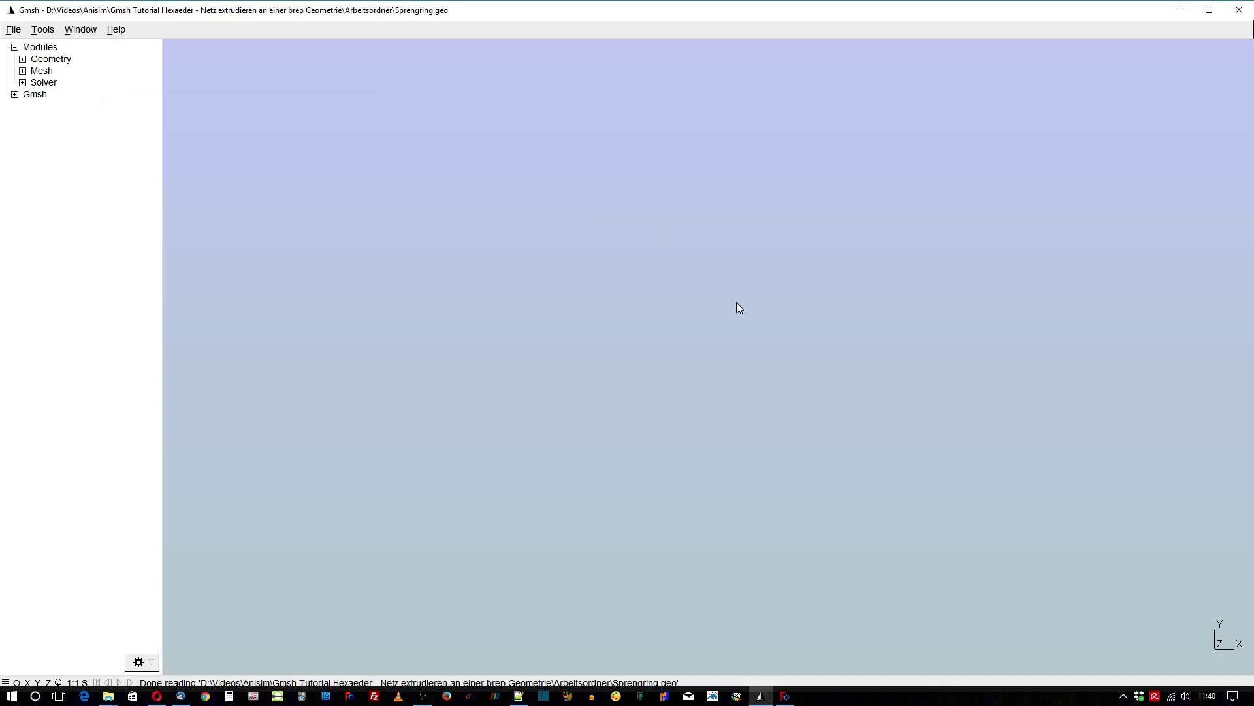
Launch Notepad++ and open Sprengring.geo from the Arbeitsordner folder.
click(519, 695)
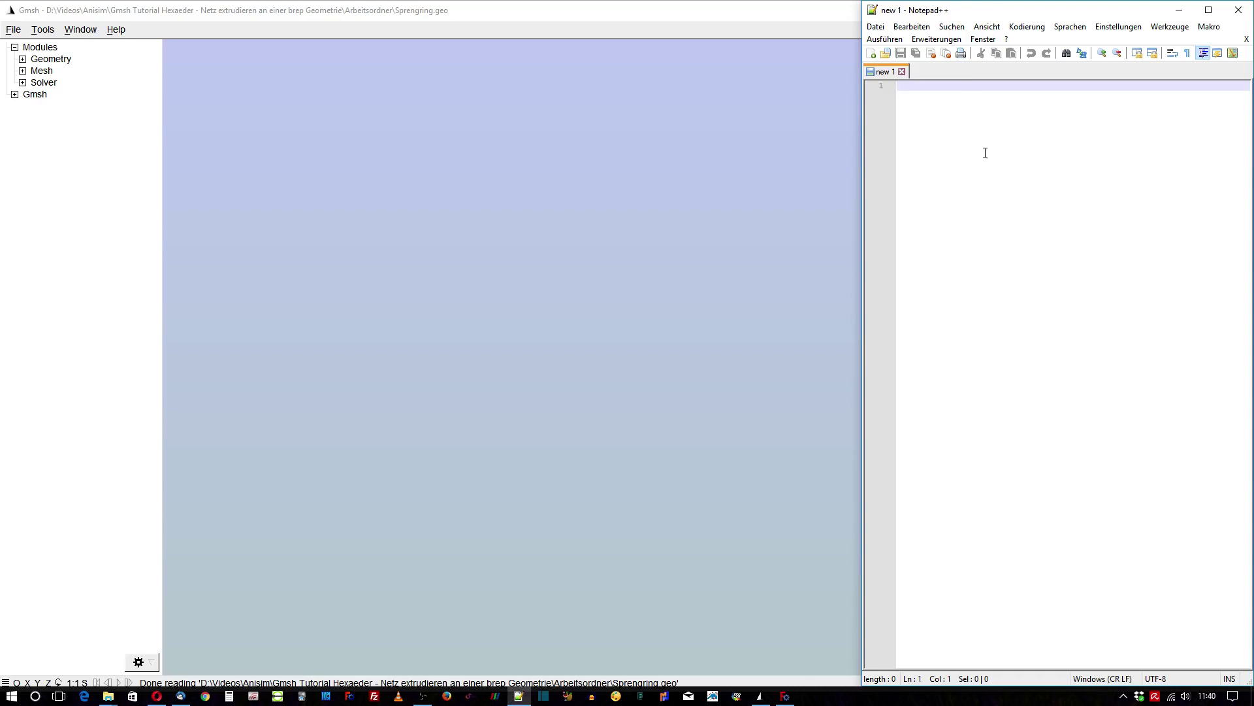
click(887, 54)
click(811, 78)
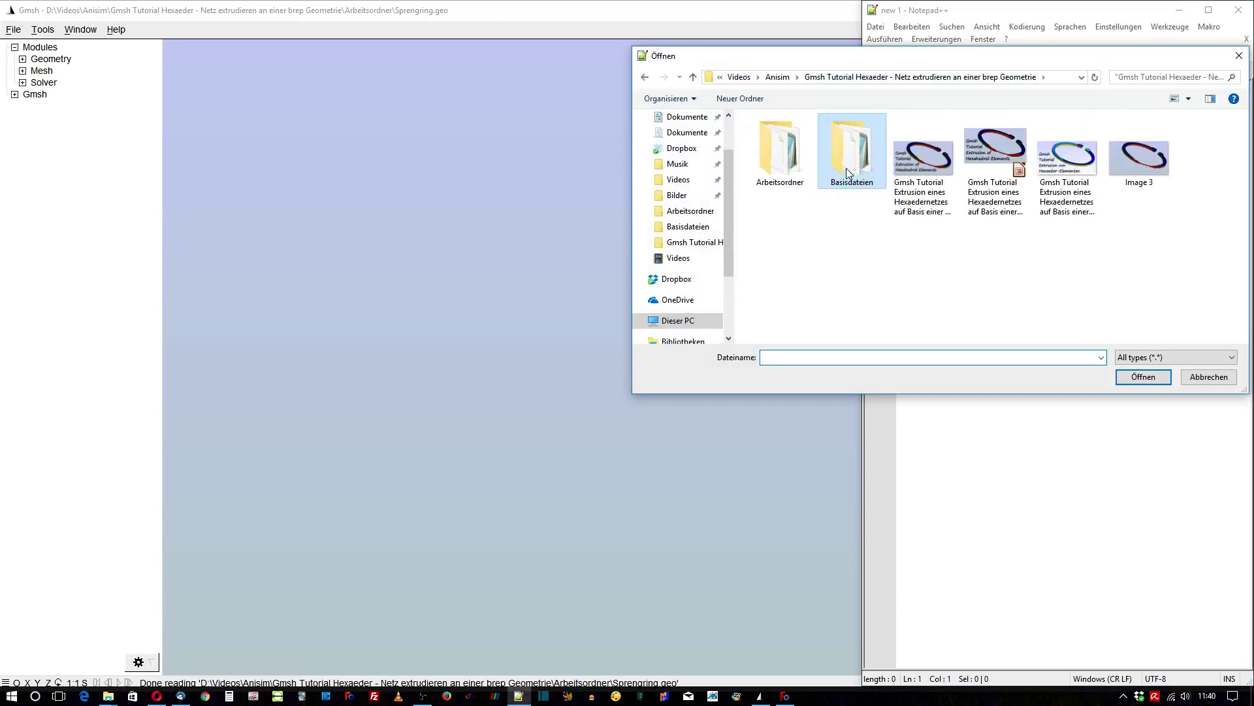
double_click(786, 149)
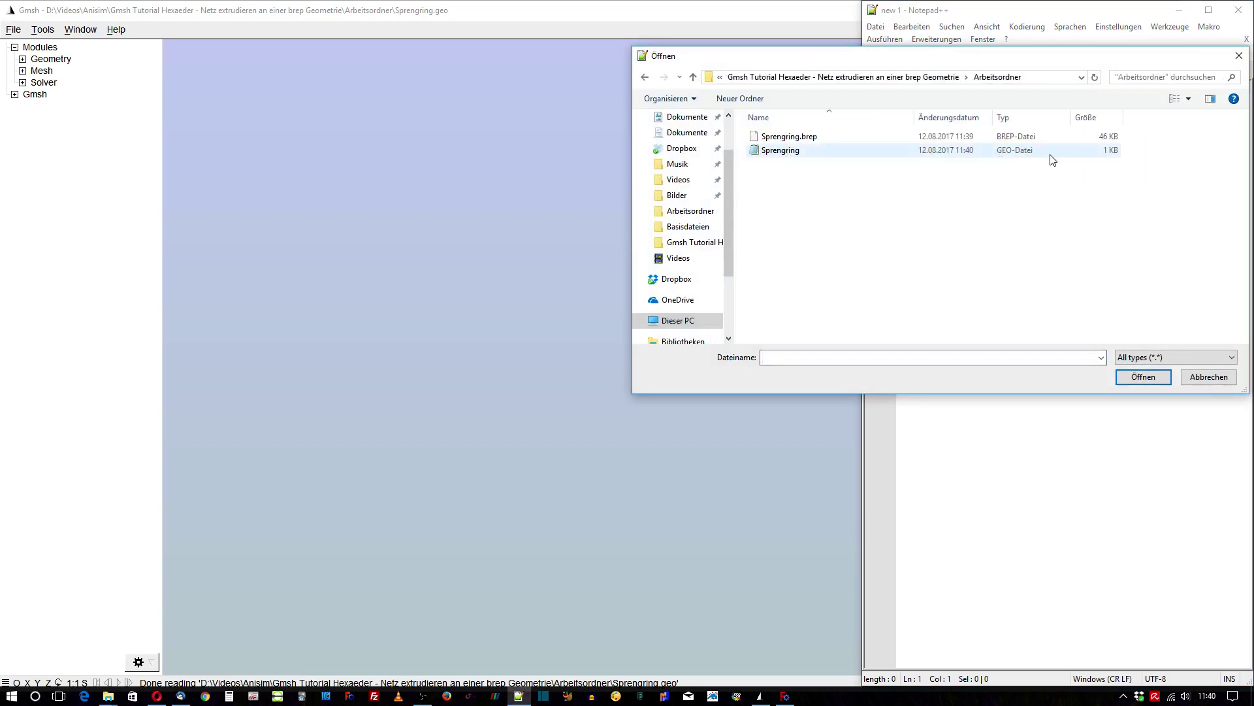
click(810, 150)
click(1142, 377)
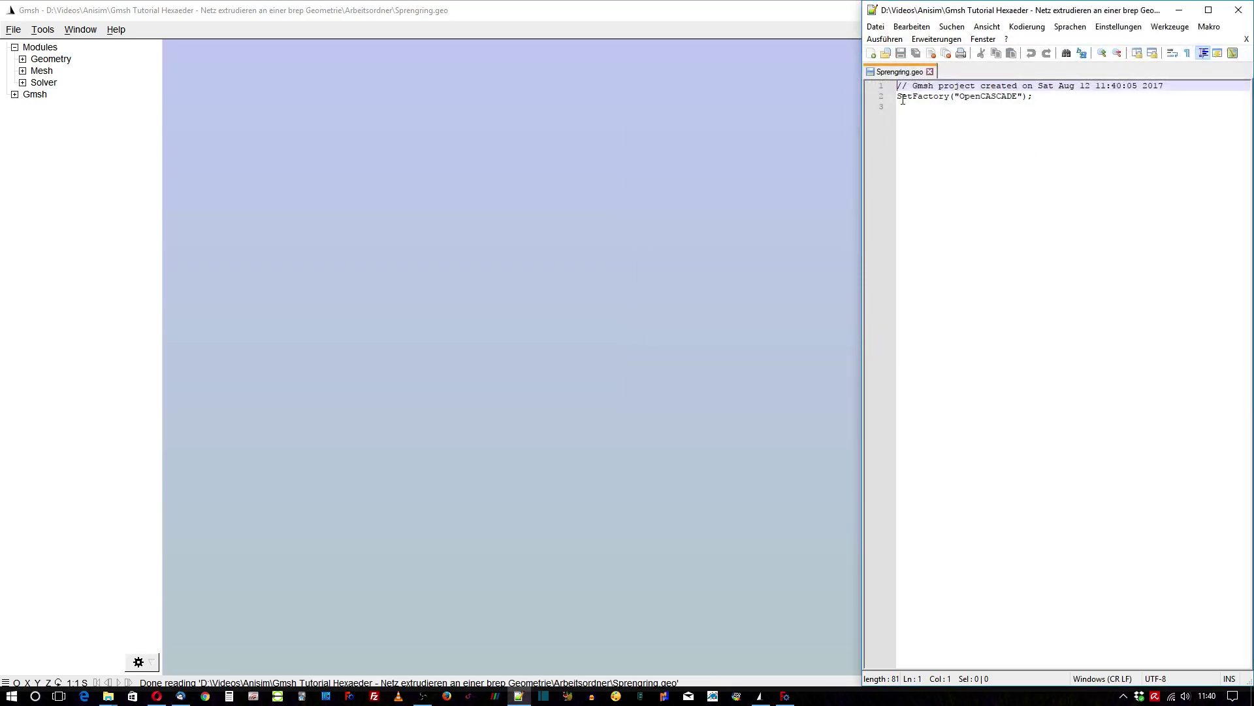
Add the line Merge "Sprengring.brep"; after SetFactory and save the script.
click(1040, 99)
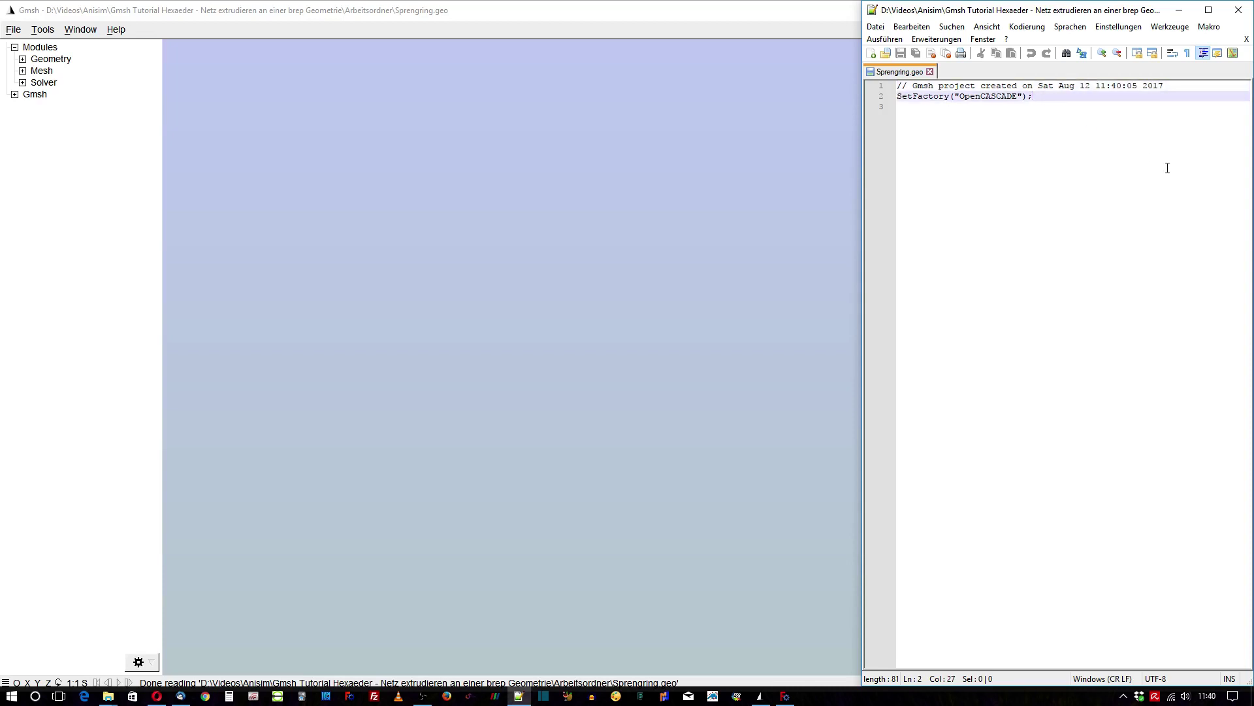
key(Return)
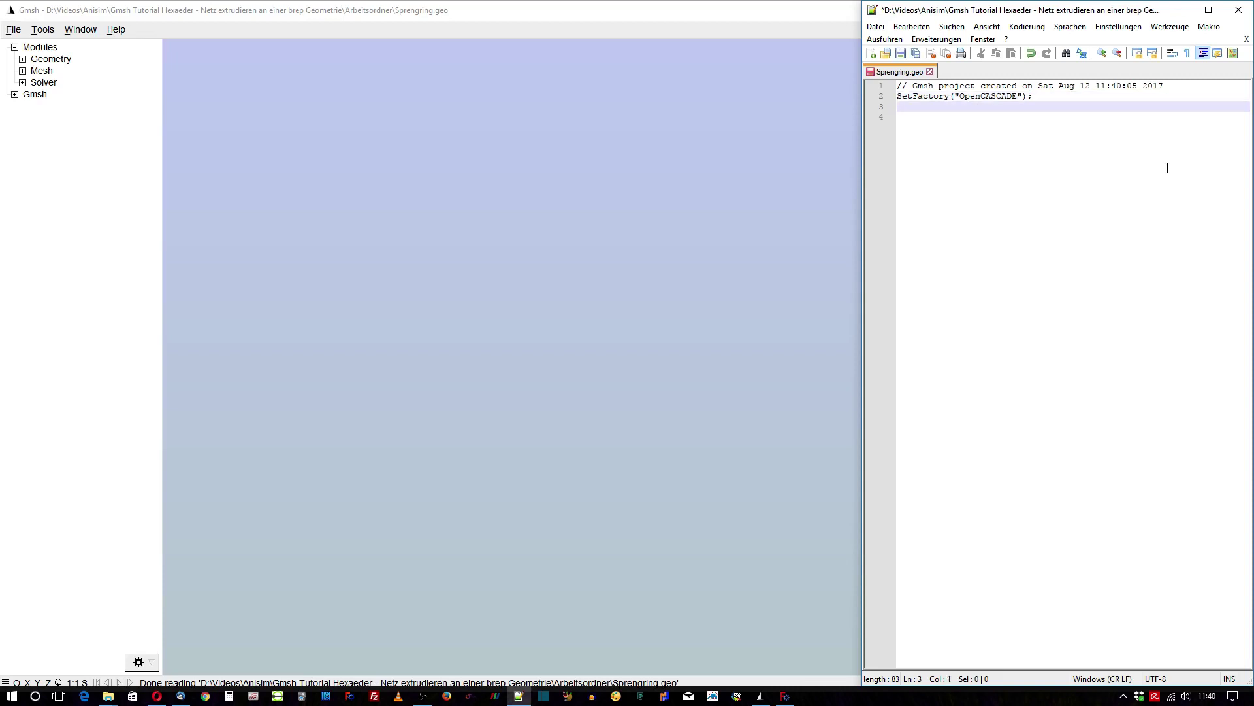
text(;e)
key(BackSpace)
text(Merge )
text(")
text(Sprengring.)
text(brep")
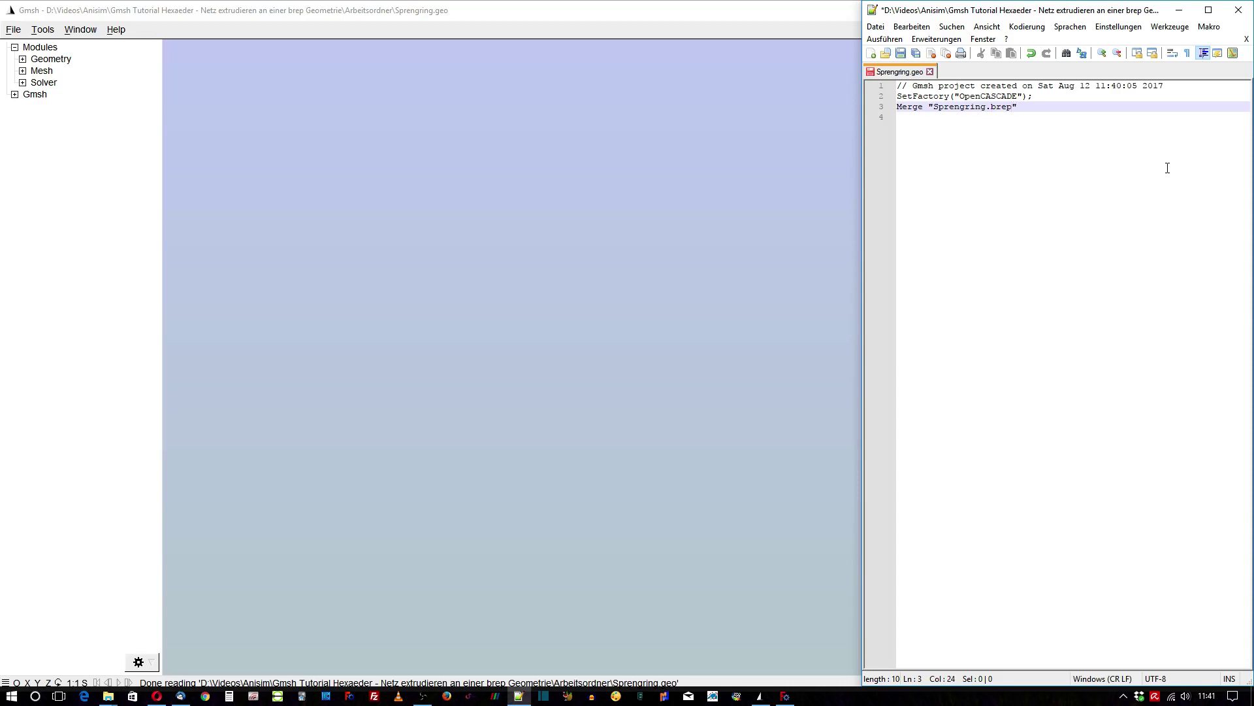
text(;)
click(901, 54)
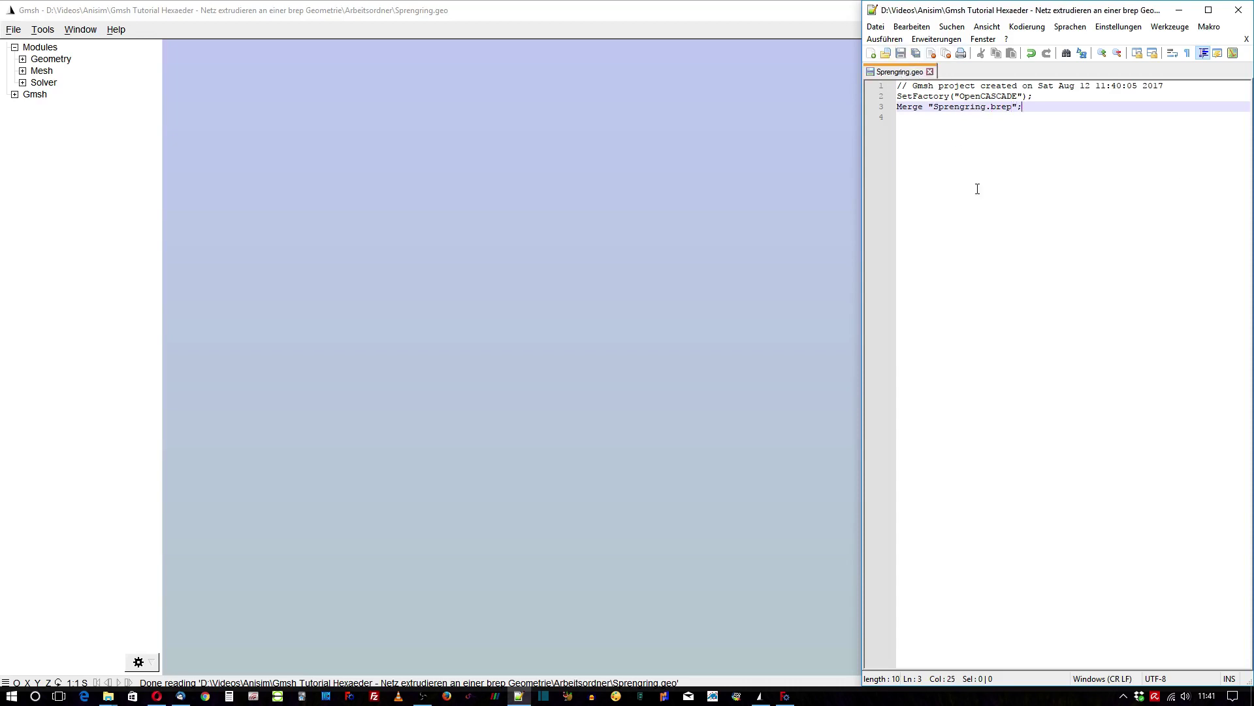
Restore Gmsh beside the editor and reload Sprengring.geo to show the split-ring outline.
click(528, 15)
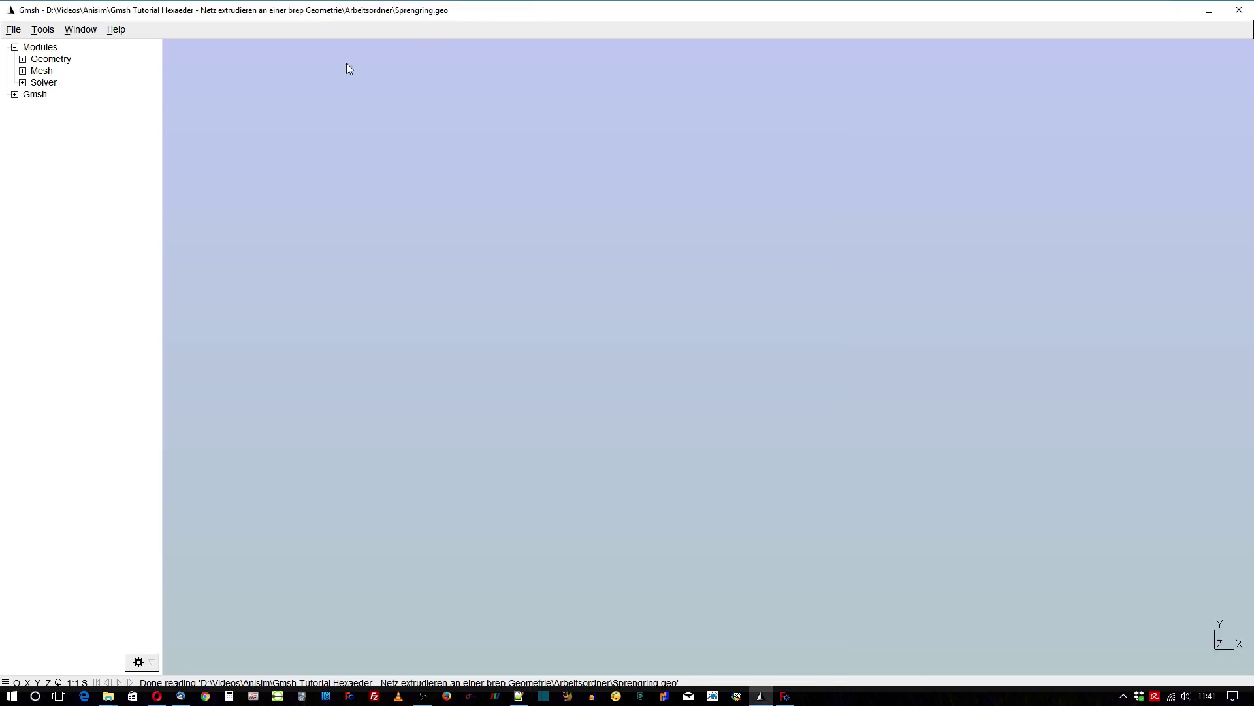
double_click(766, 14)
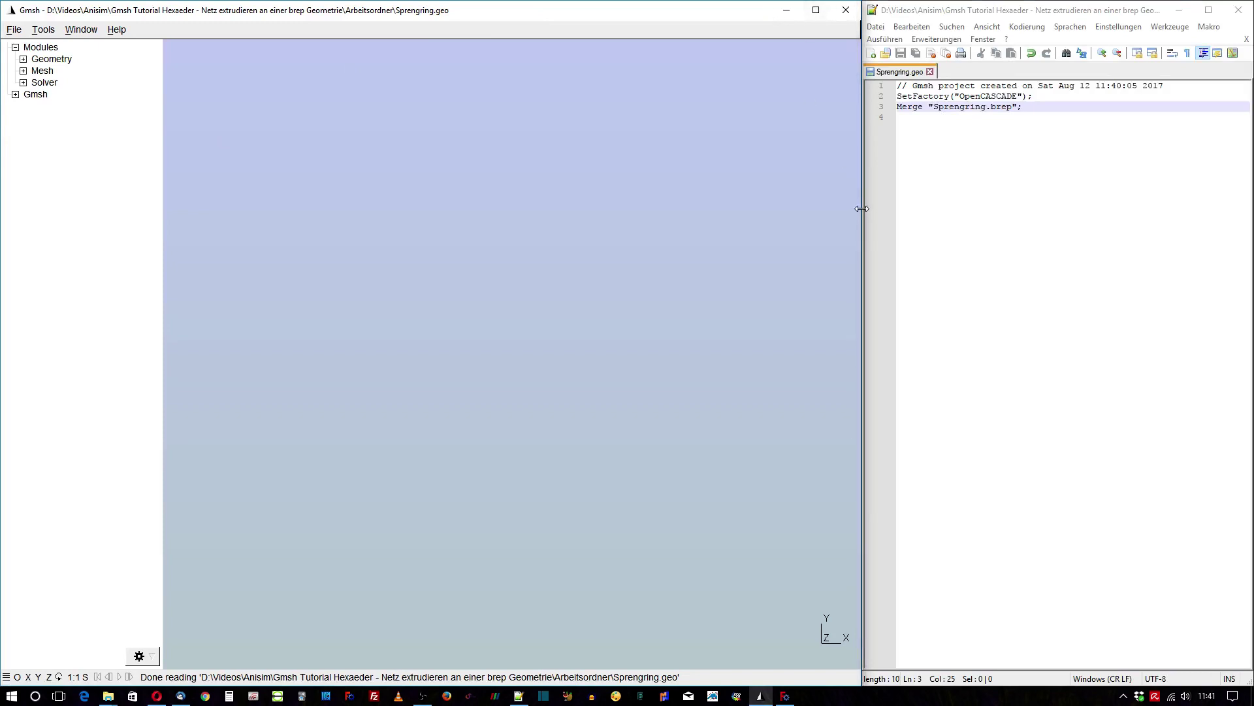
mouse_move(862, 210)
mouse_down()
mouse_move(905, 209)
mouse_move(869, 223)
mouse_up()
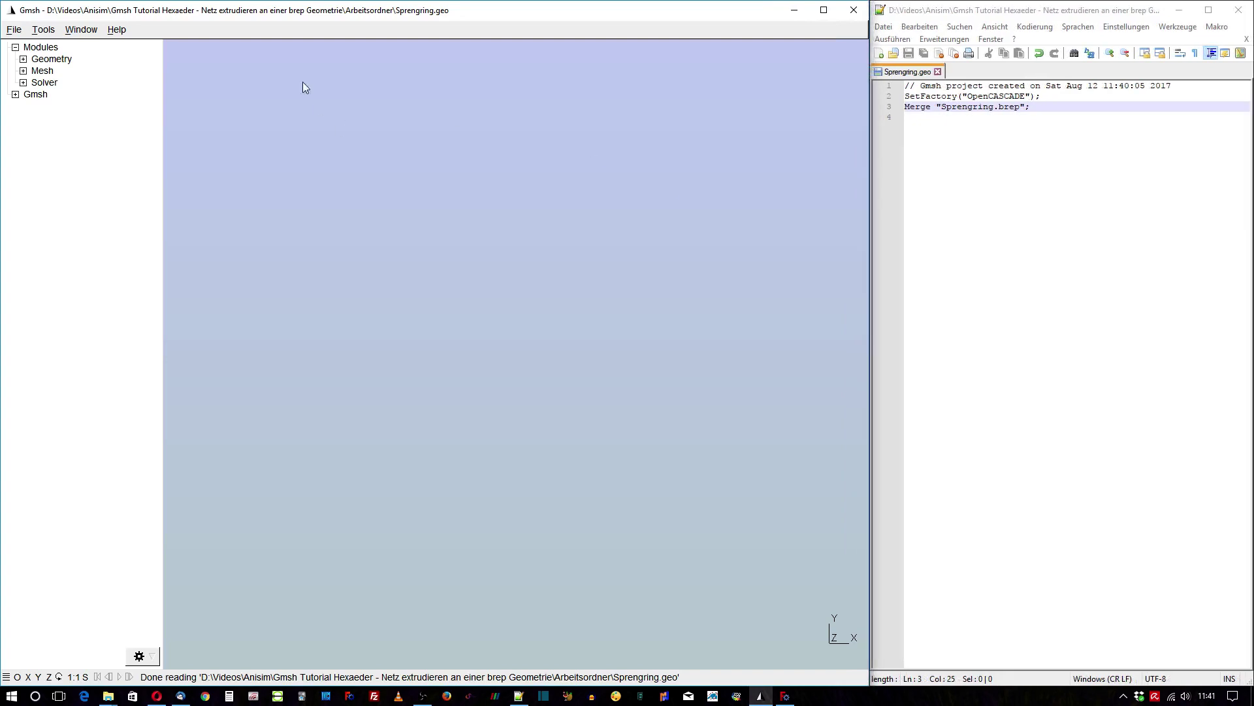
click(23, 59)
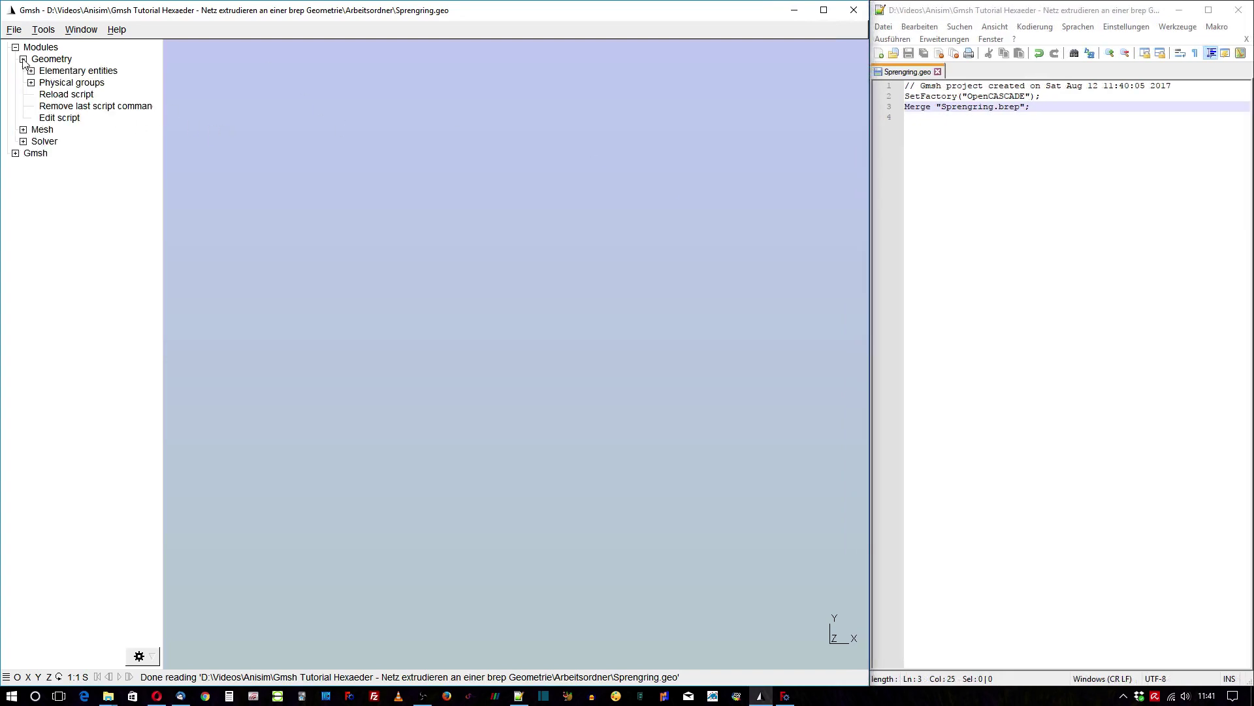
click(70, 98)
mouse_move(556, 426)
mouse_down()
mouse_move(476, 296)
mouse_move(503, 342)
mouse_move(448, 330)
mouse_move(507, 316)
mouse_up()
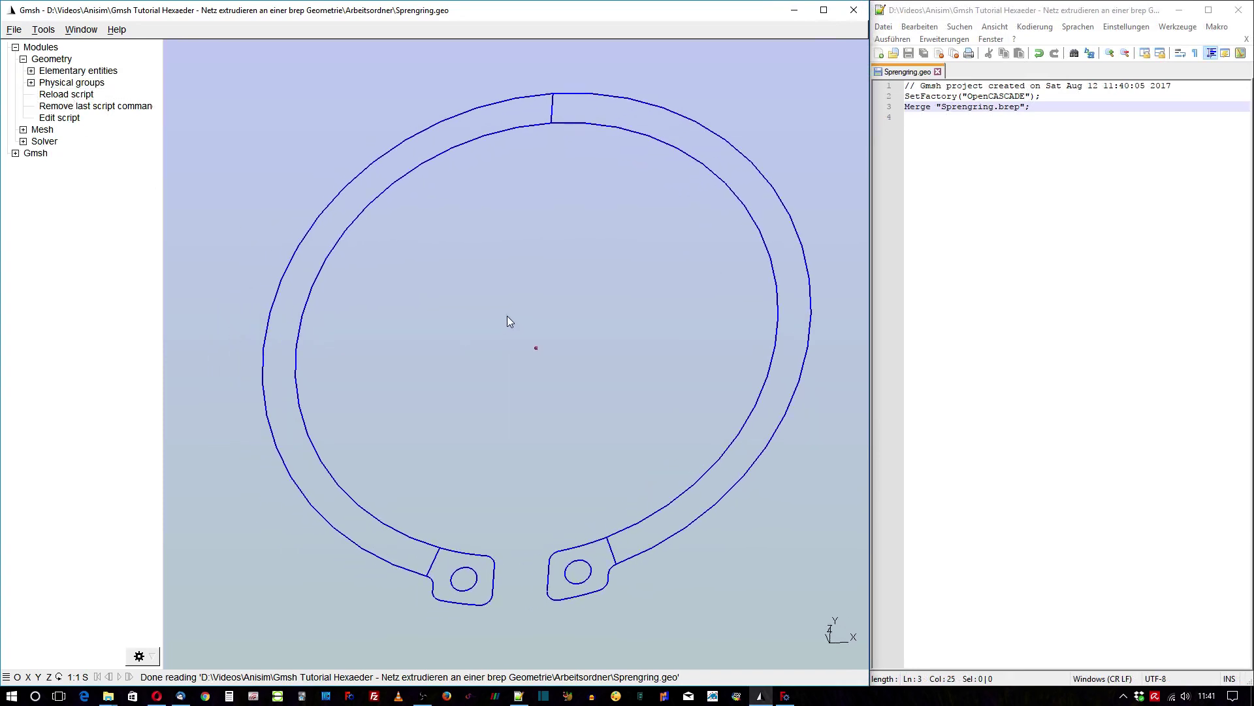
Show geometry points, surfaces and volumes in Gmsh's Geometry visibility options.
click(44, 30)
click(47, 47)
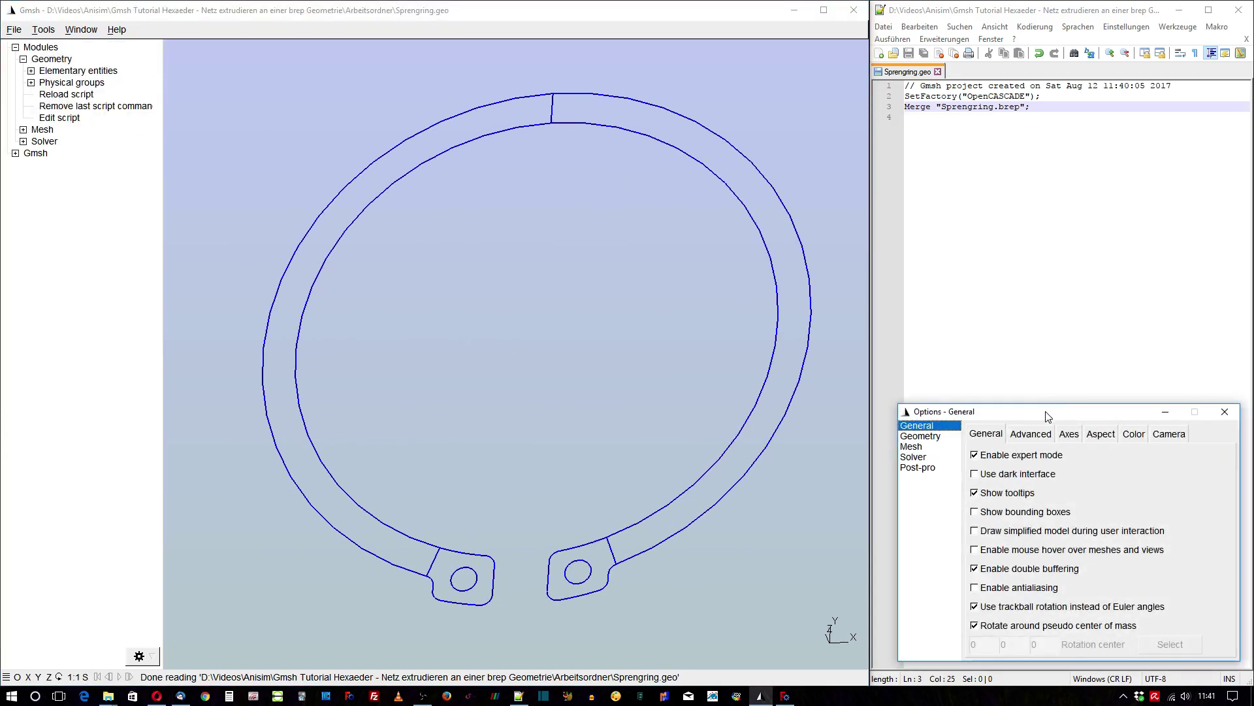
drag(1046, 415, 1040, 413)
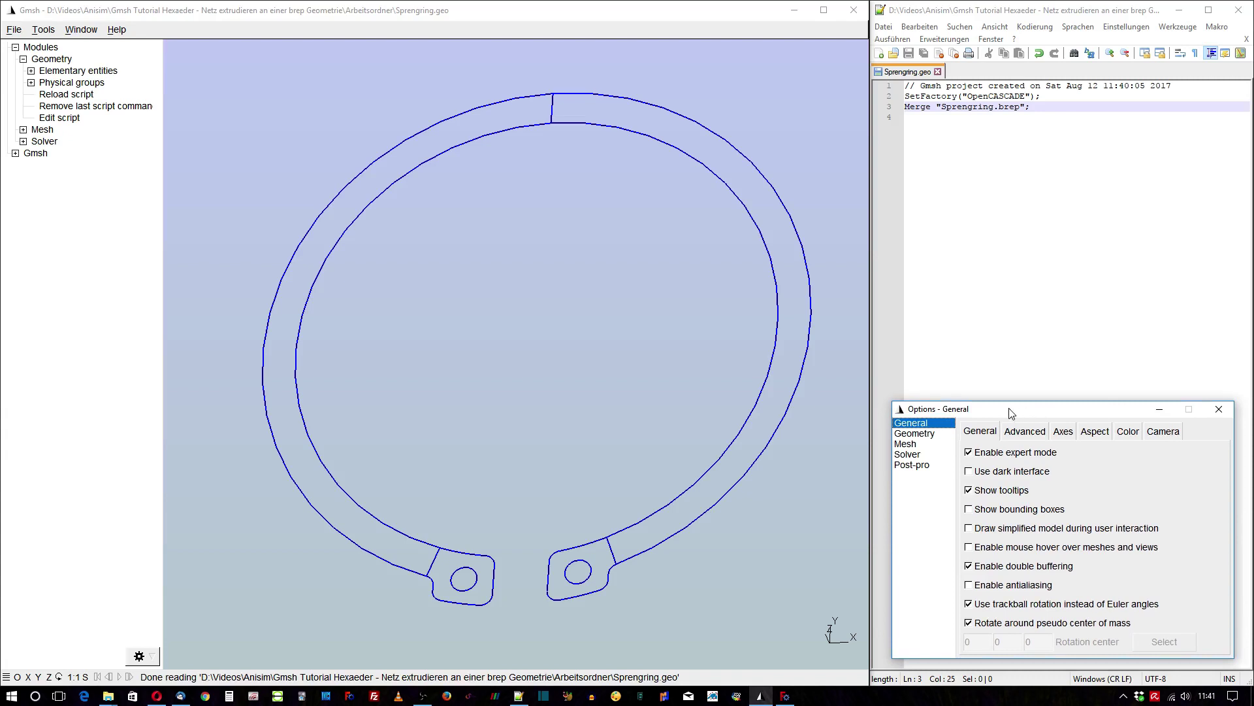
click(915, 433)
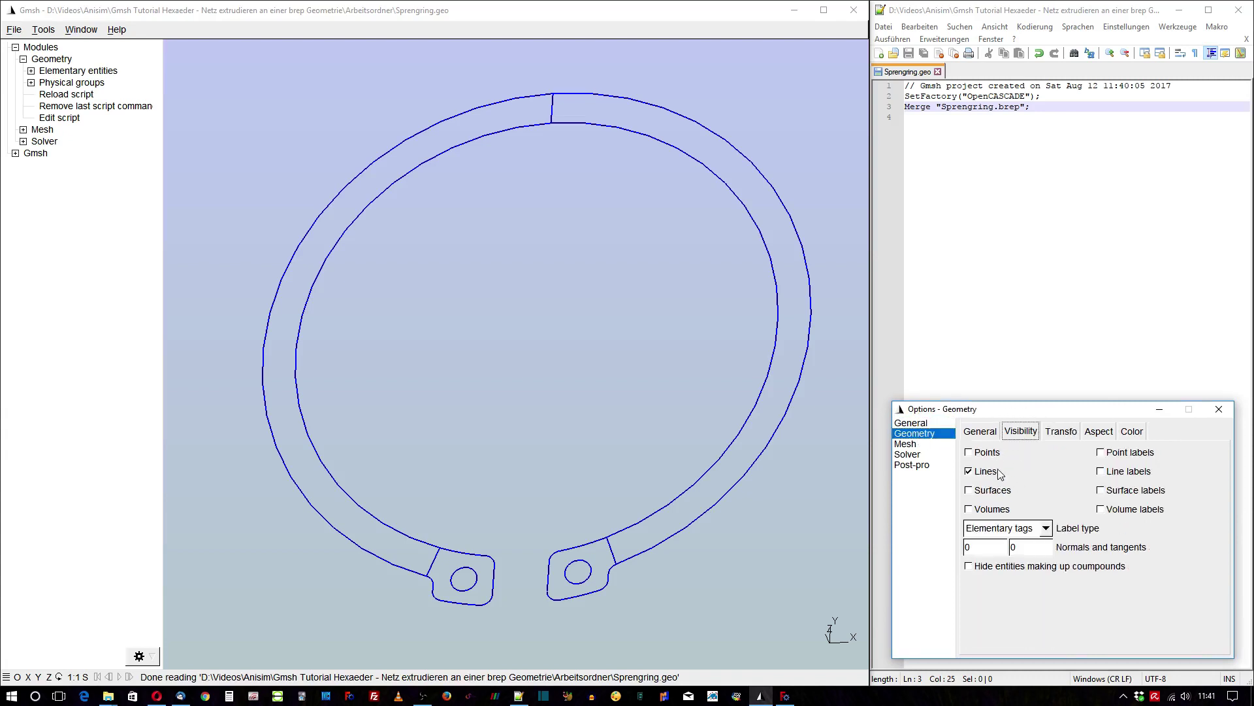
click(970, 453)
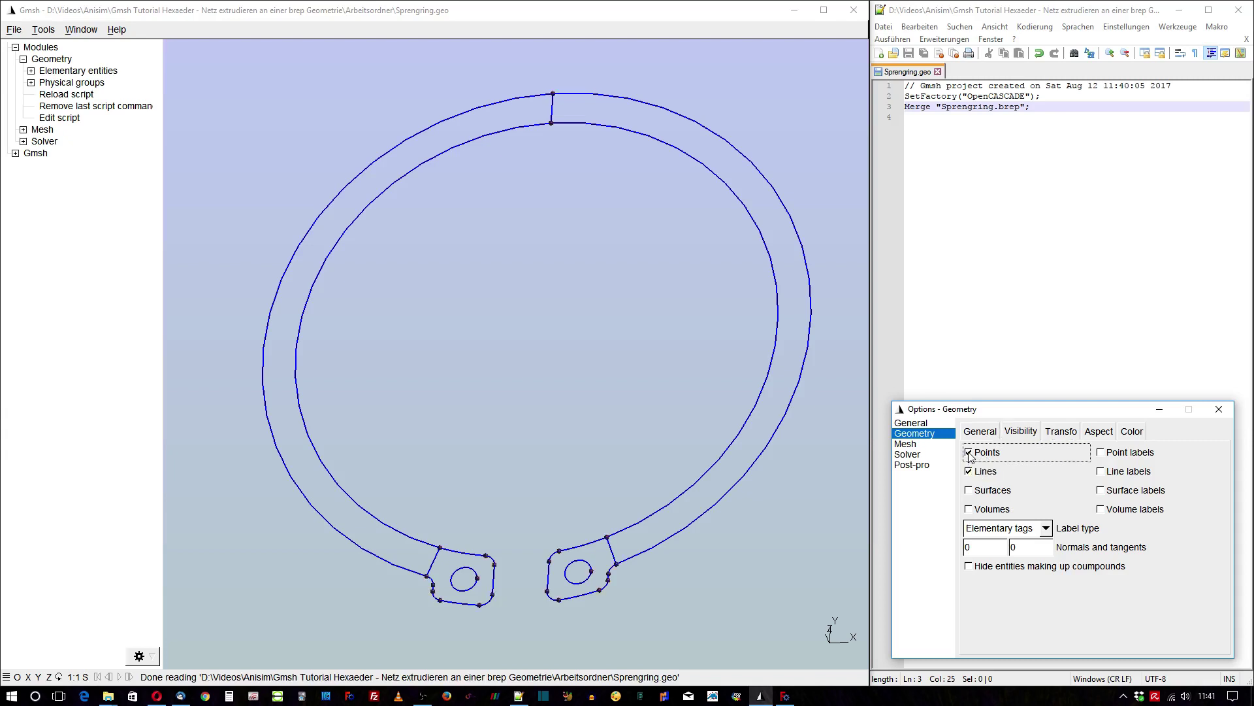
click(969, 491)
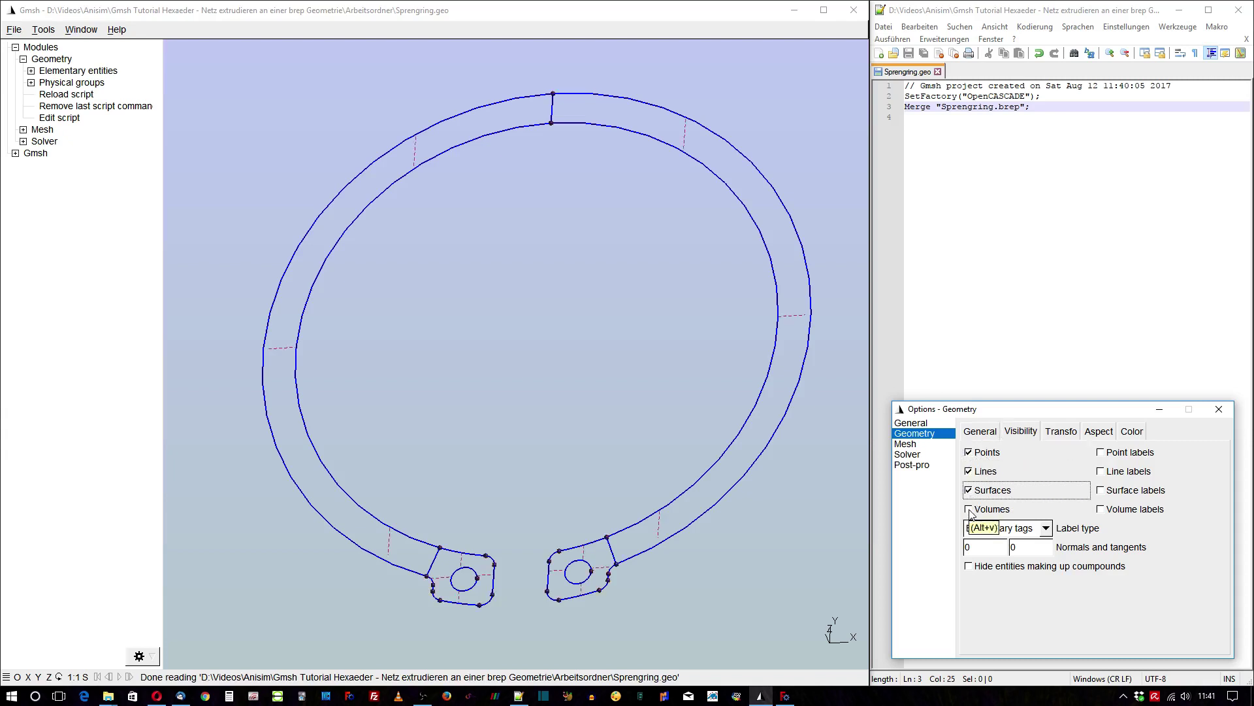
click(969, 510)
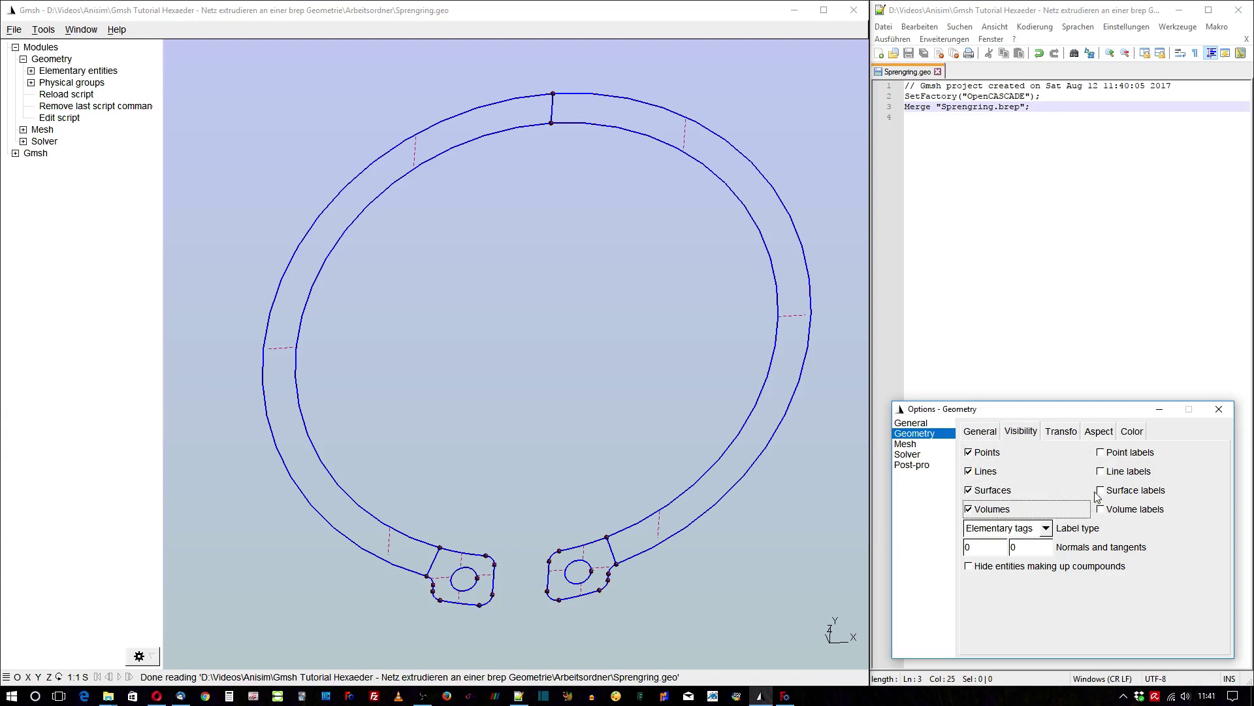
Enable line, surface and volume labels, then tilt the ring backward into perspective.
click(1101, 471)
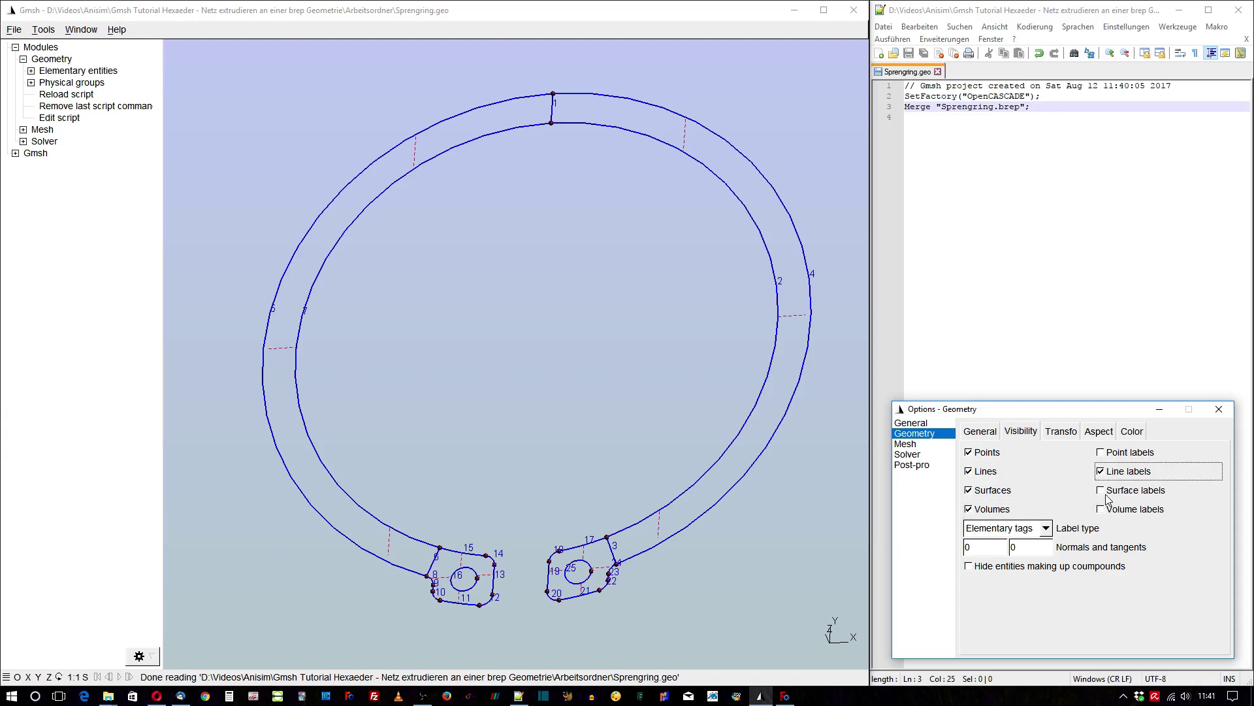
click(1104, 492)
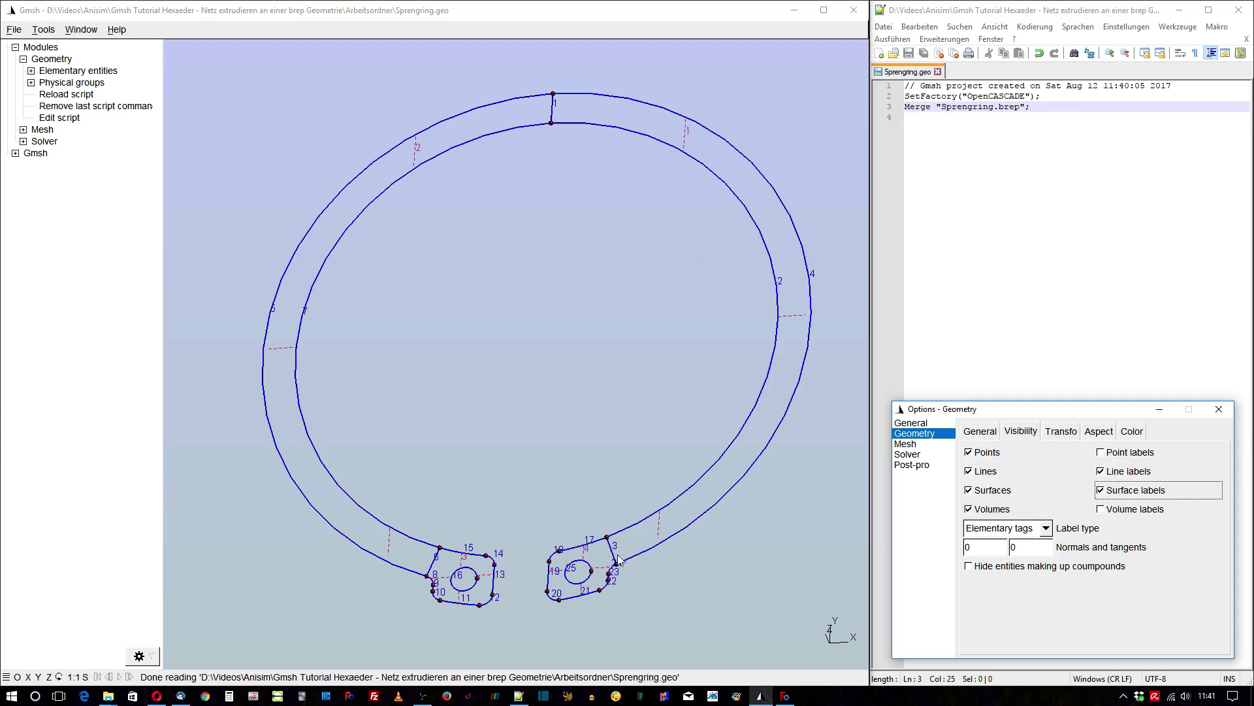
click(1101, 510)
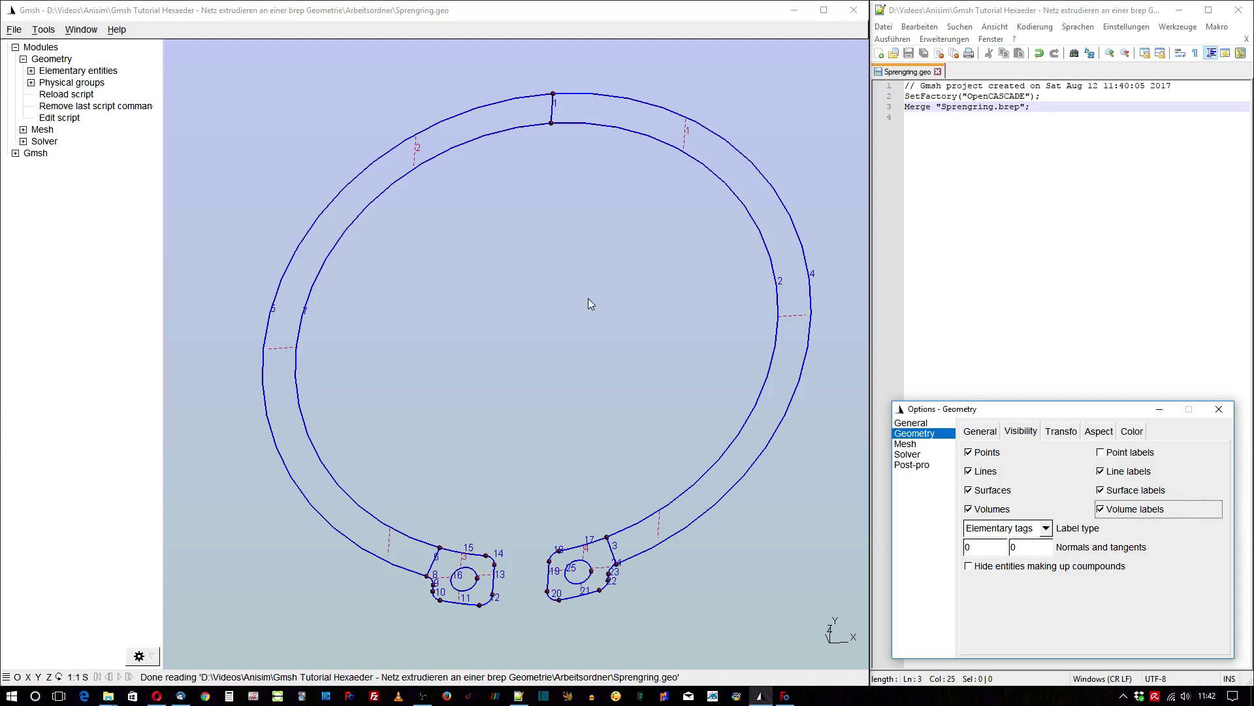
click(577, 278)
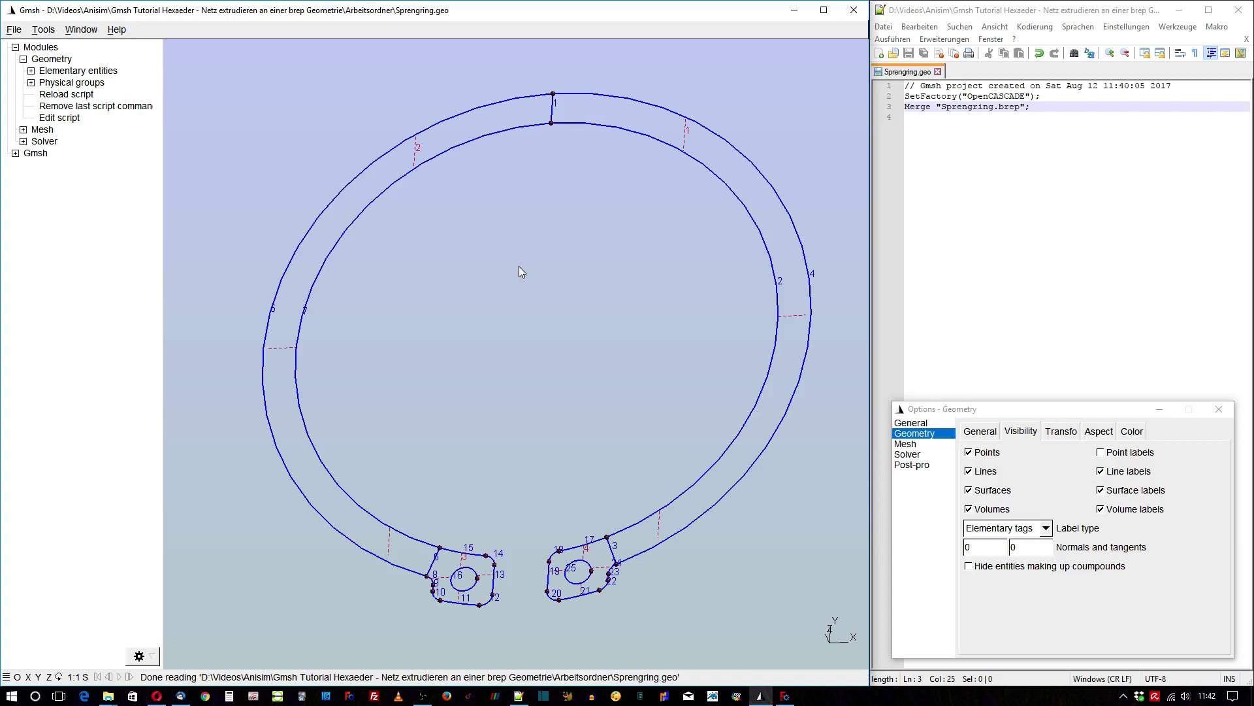
mouse_move(527, 307)
mouse_down()
mouse_move(485, 256)
mouse_move(471, 301)
mouse_up()
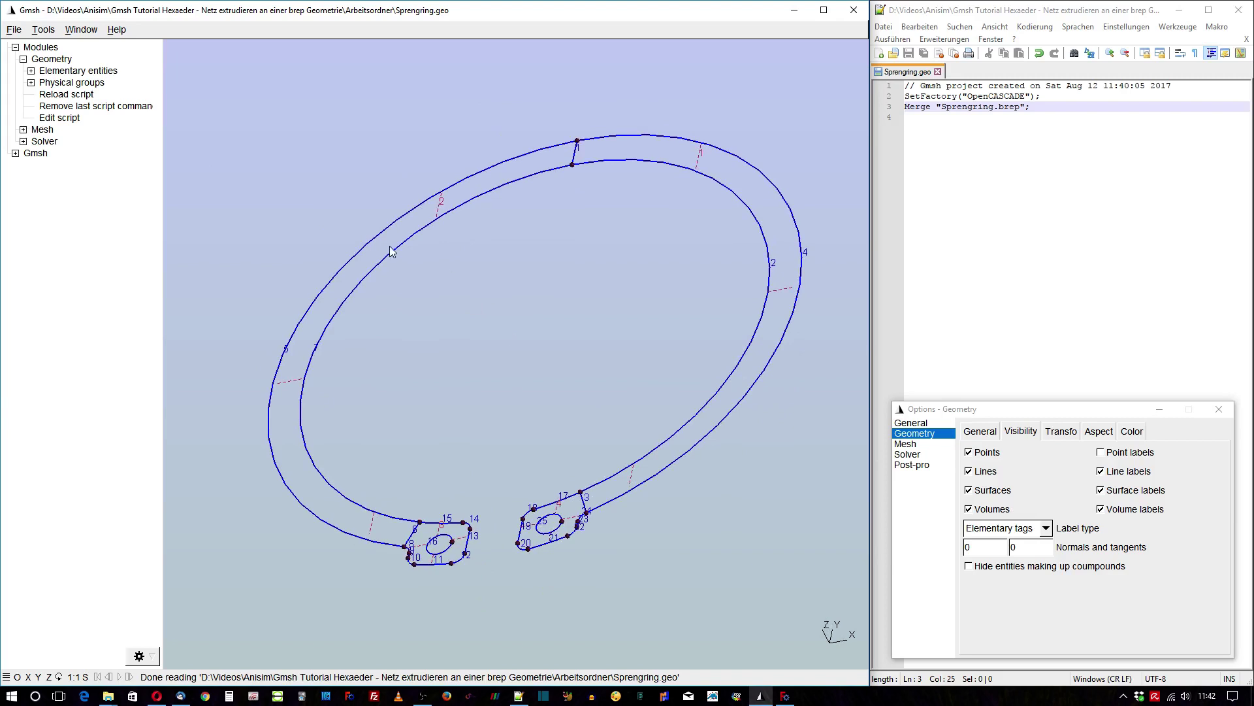
Set up a translate extrusion with DZ 2, 2 mesh layers, Recombine off, picking Surfaces.
click(30, 70)
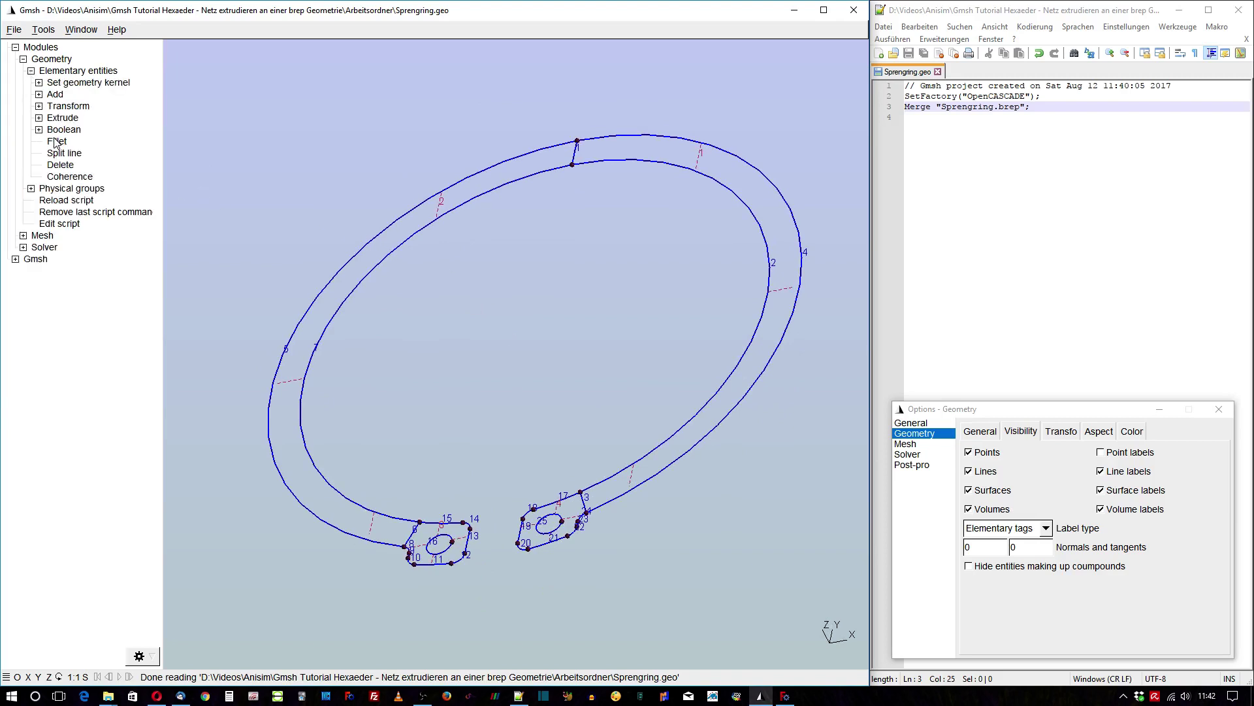
click(39, 117)
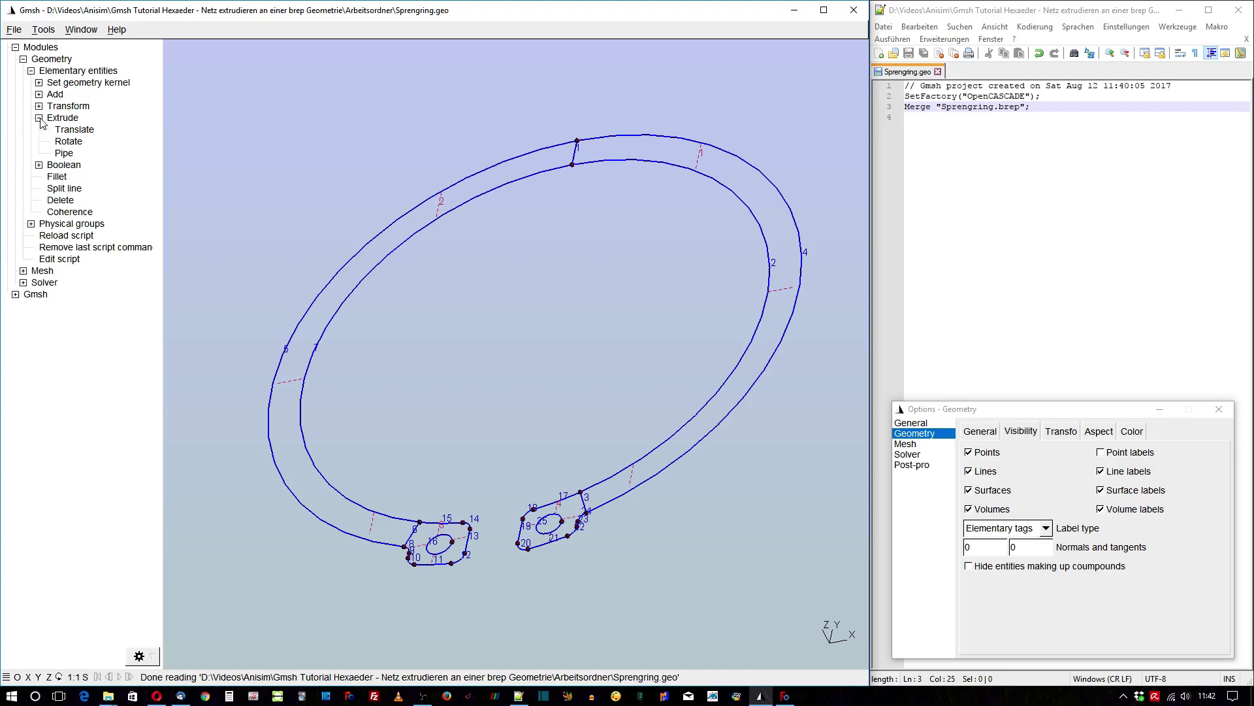
click(71, 130)
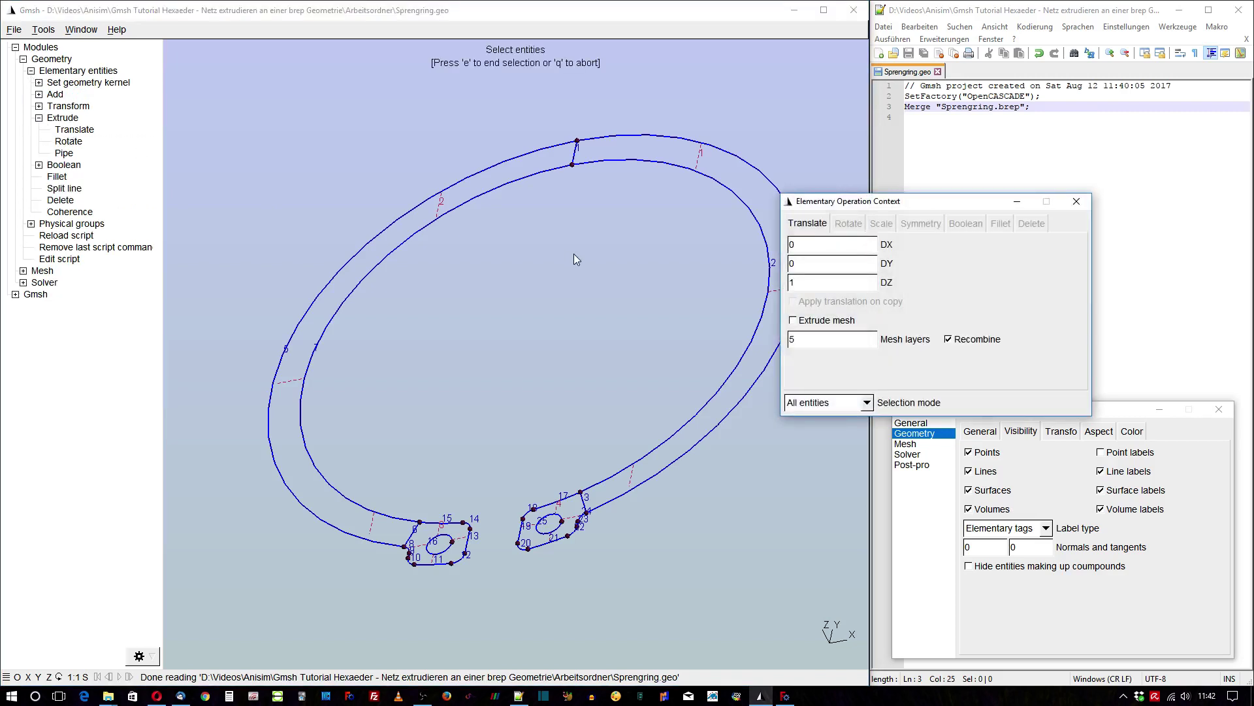
double_click(791, 282)
text(2)
click(949, 340)
double_click(800, 339)
text(2)
click(867, 403)
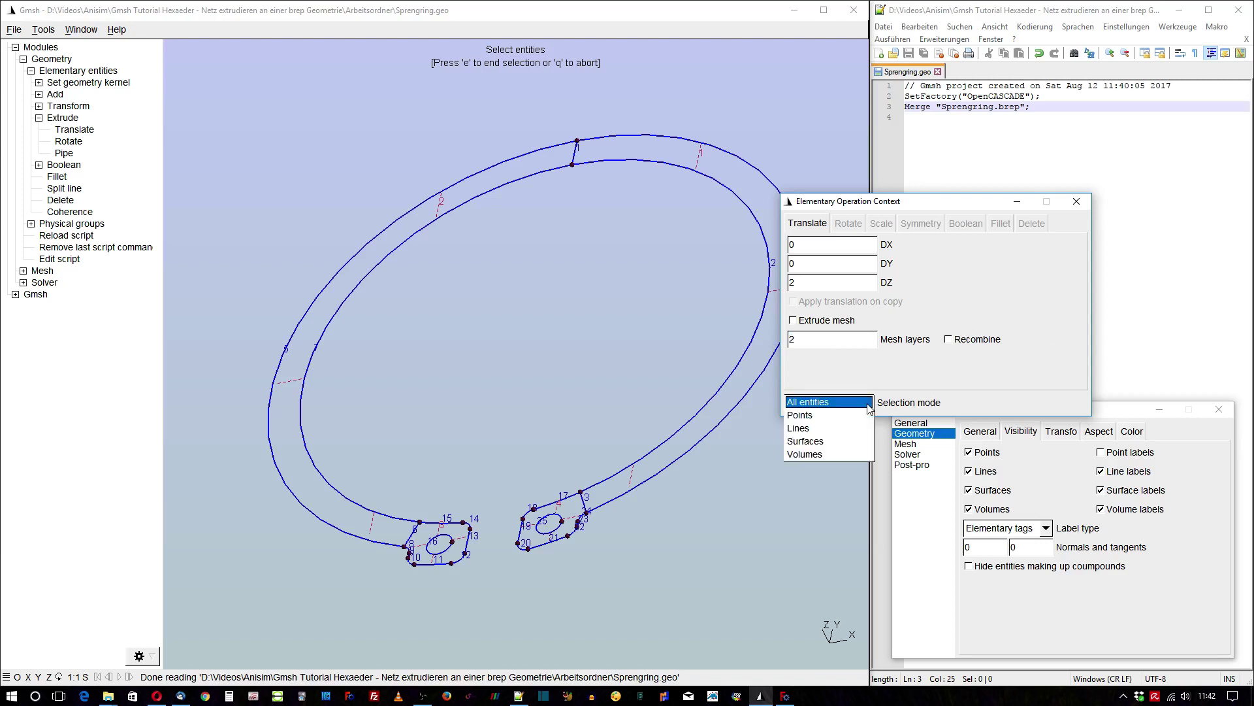
click(828, 441)
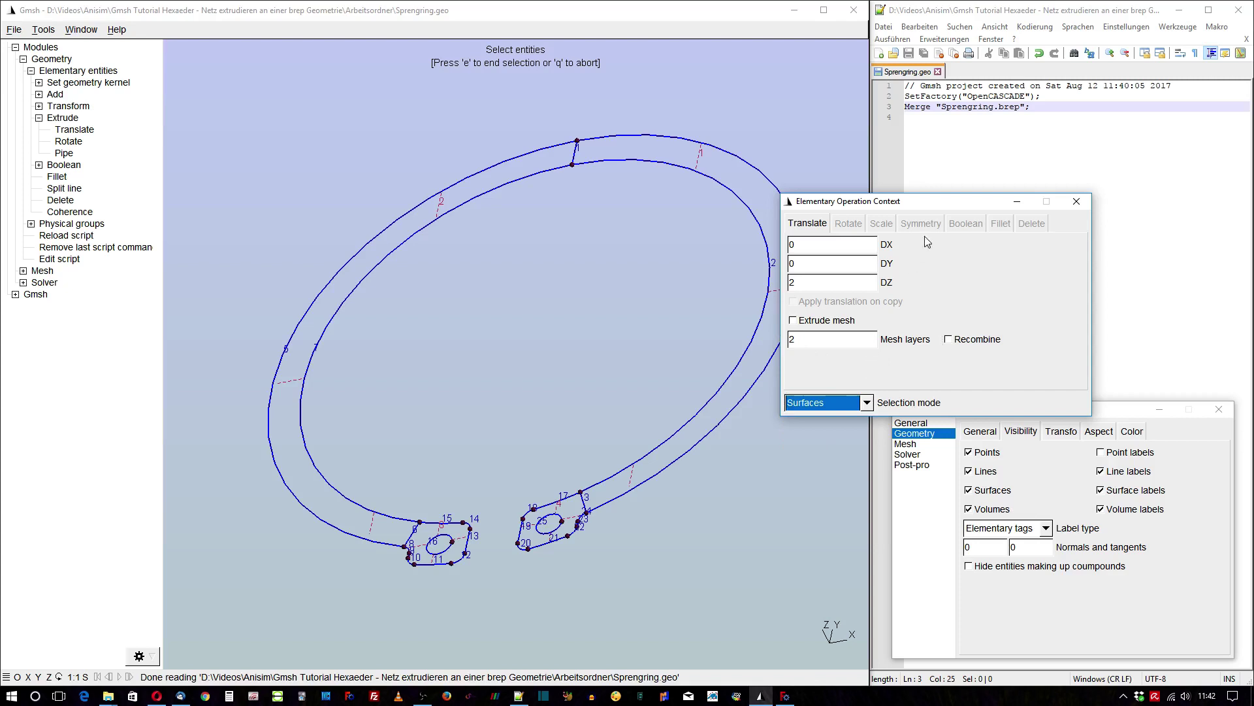
Extrude the selected ring surfaces and rotate the view to inspect the new volume.
drag(947, 201, 991, 194)
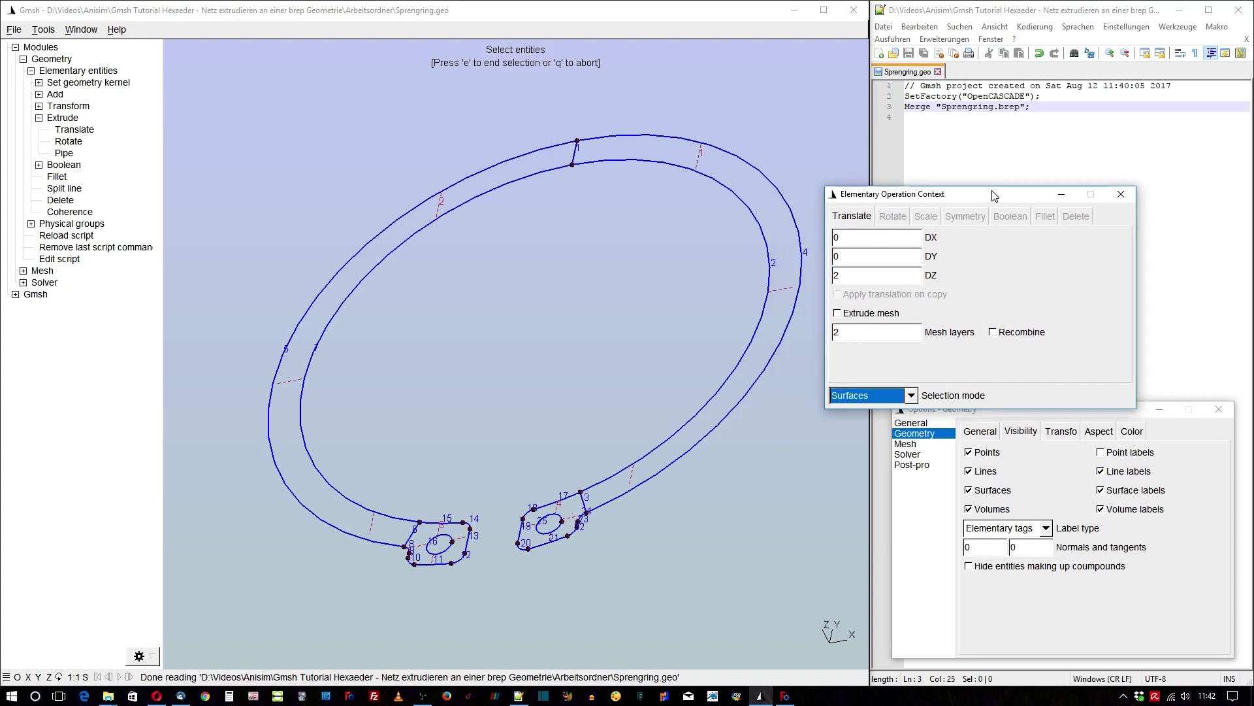
click(440, 207)
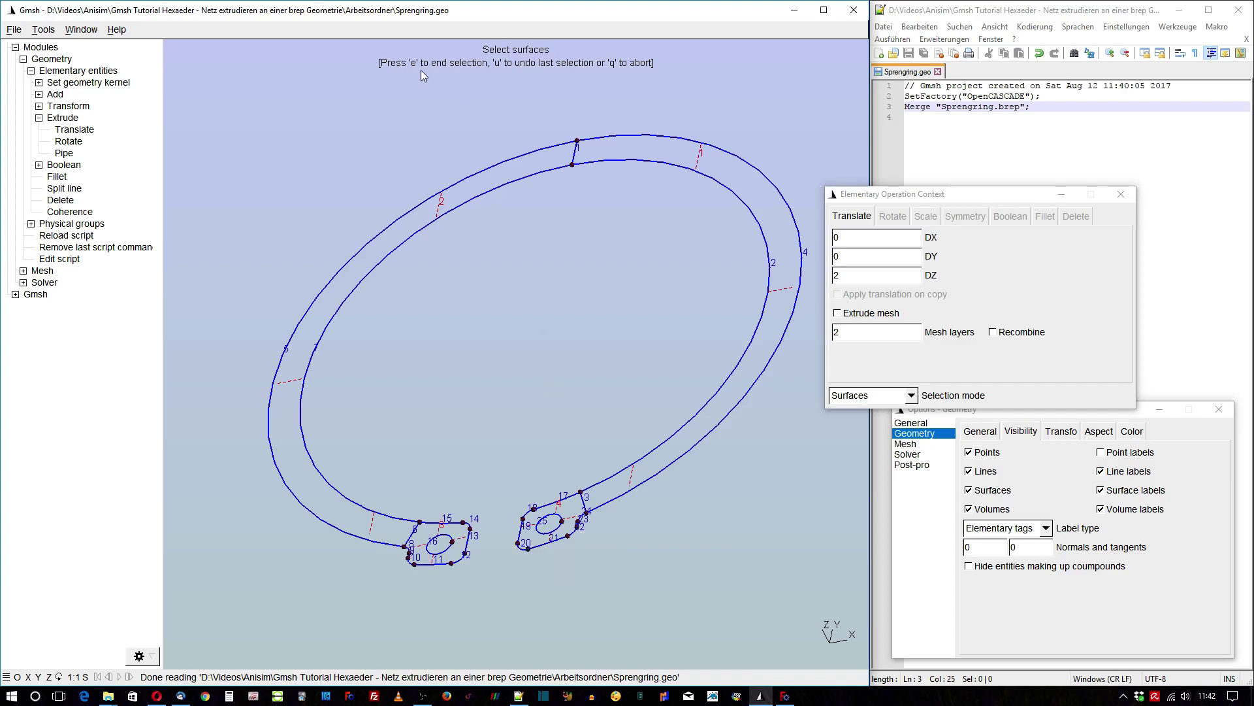
key(e)
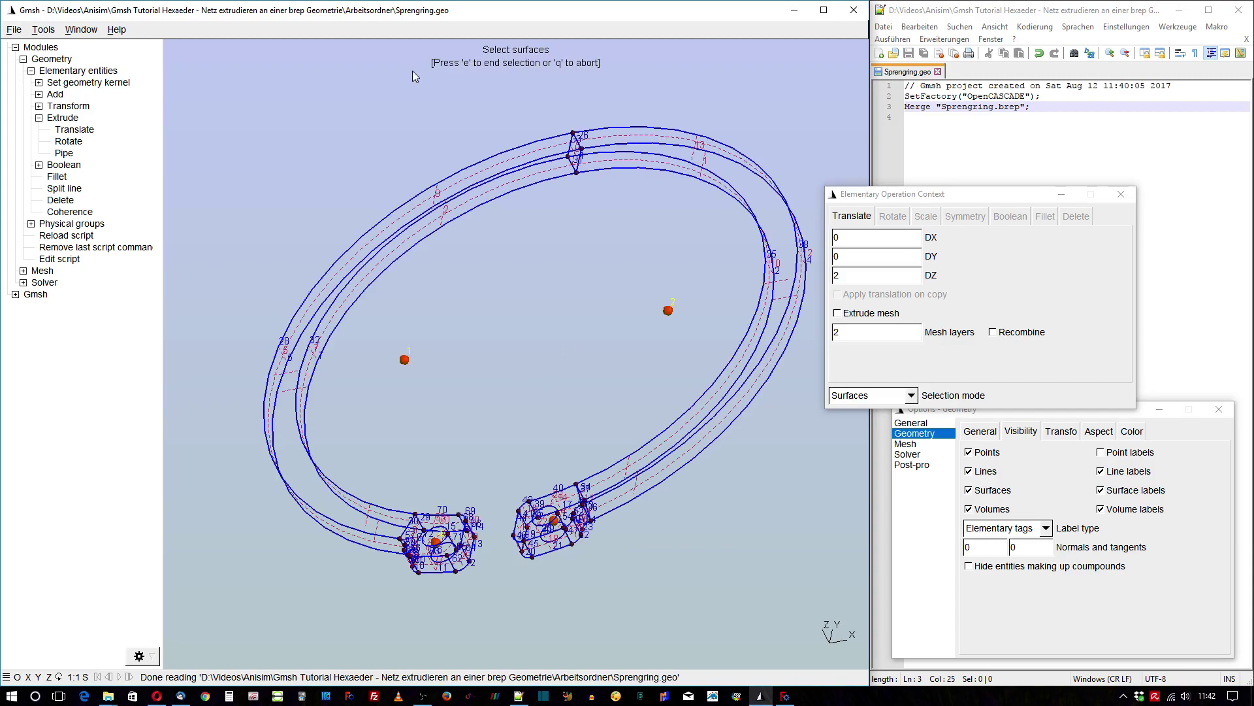
key(q)
drag(464, 119, 536, 230)
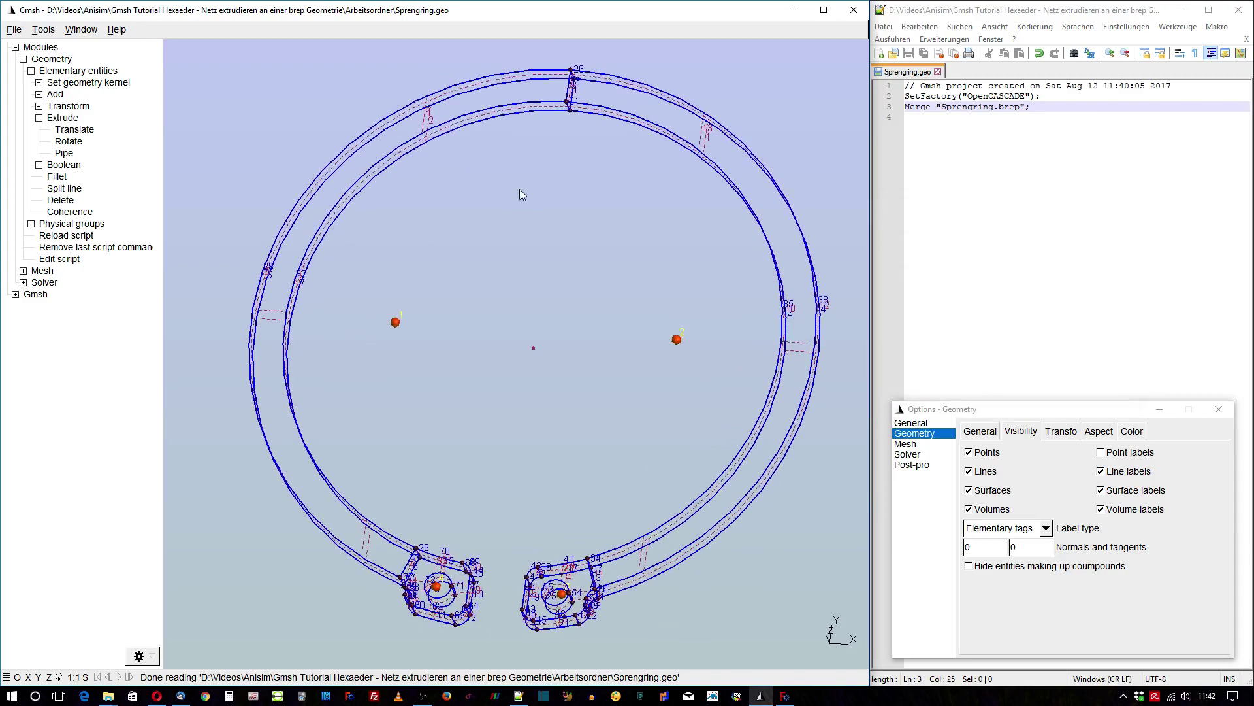
mouse_move(535, 291)
mouse_down()
mouse_move(507, 256)
mouse_move(511, 268)
mouse_up()
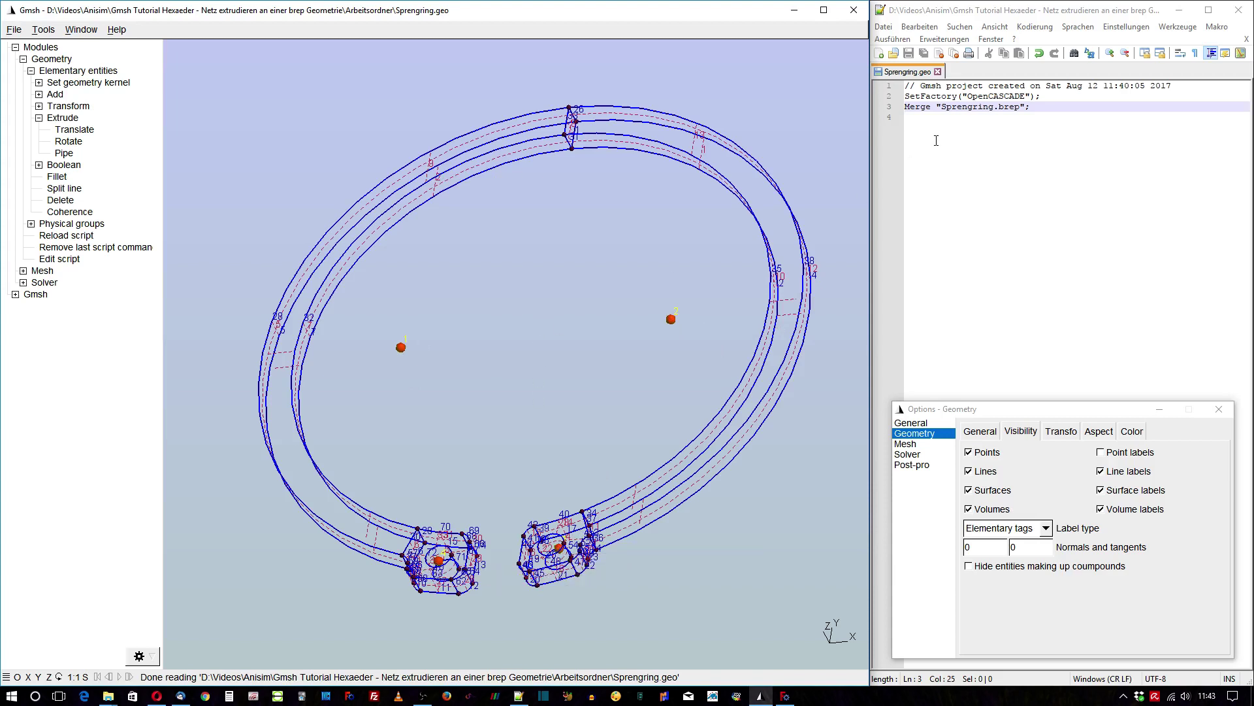
Reload Sprengring.geo in Notepad++ so it shows the new Extrude (0, 0, 2) block.
click(938, 182)
key(ctrl+s)
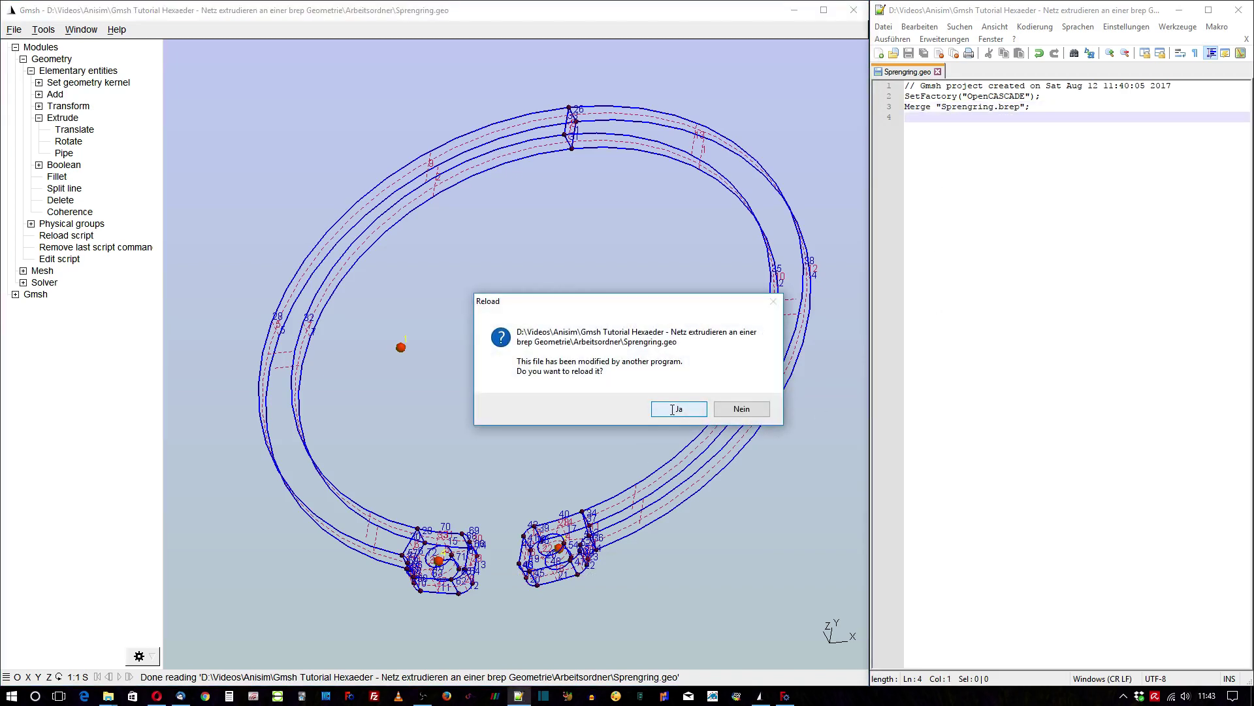
click(673, 409)
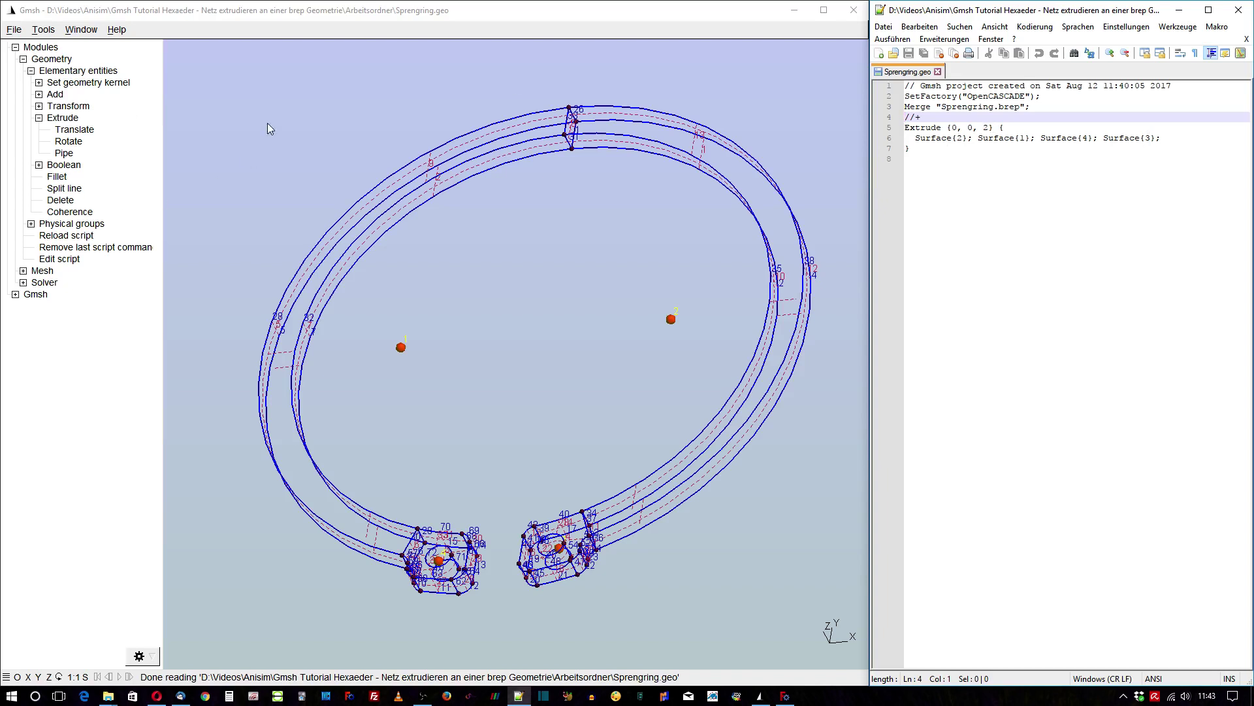
Bring up Gmsh's general Mesh options.
key(shift+g)
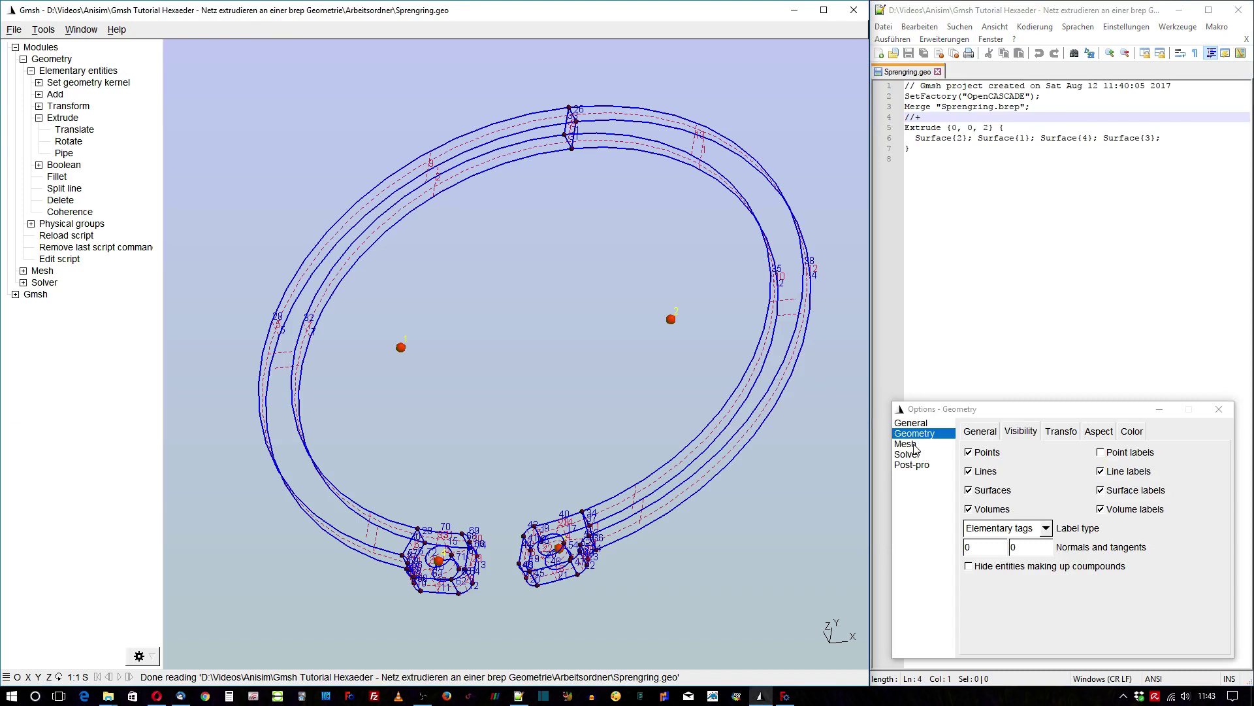
click(914, 445)
click(980, 432)
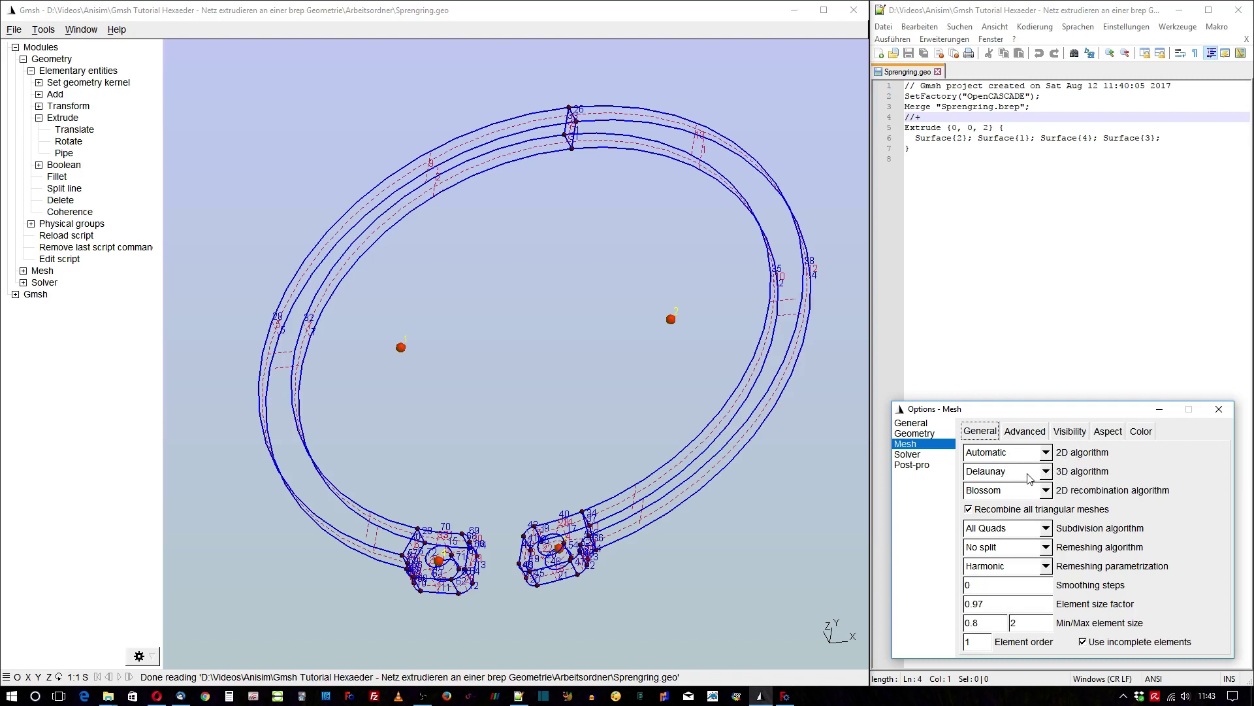
Turn off triangle recombination, set subdivision to None, and generate the 1D mesh.
click(969, 510)
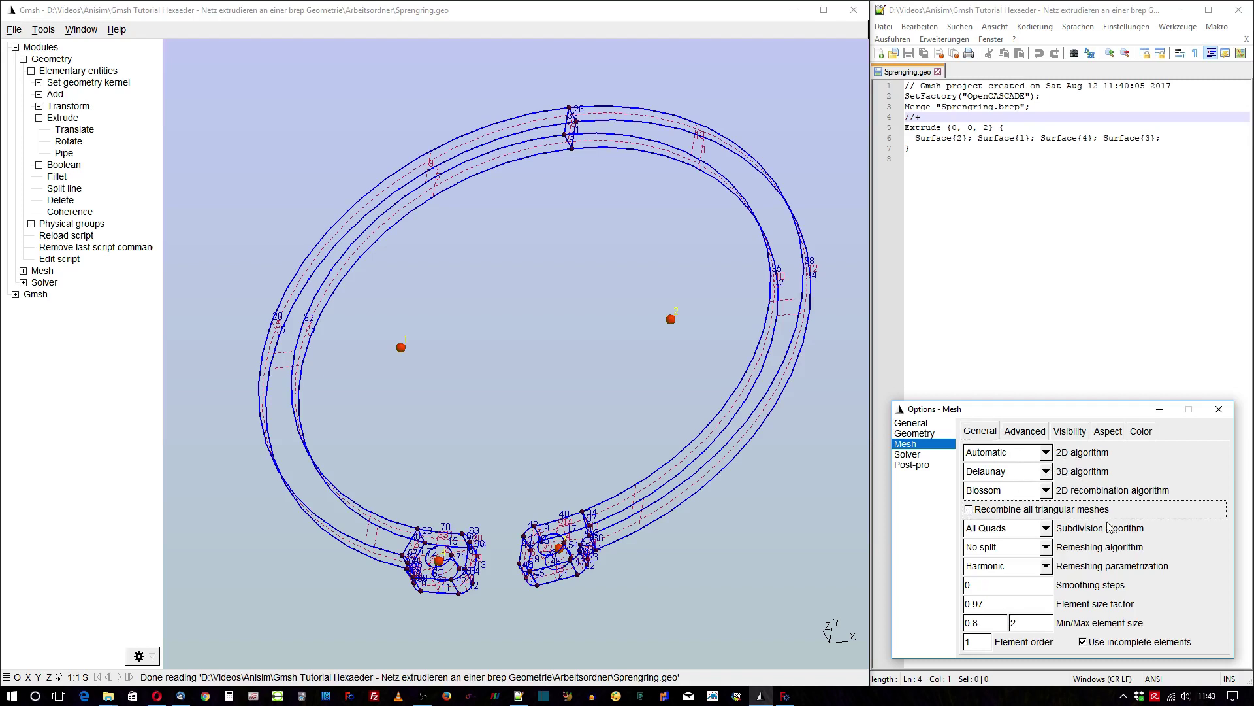
click(1046, 533)
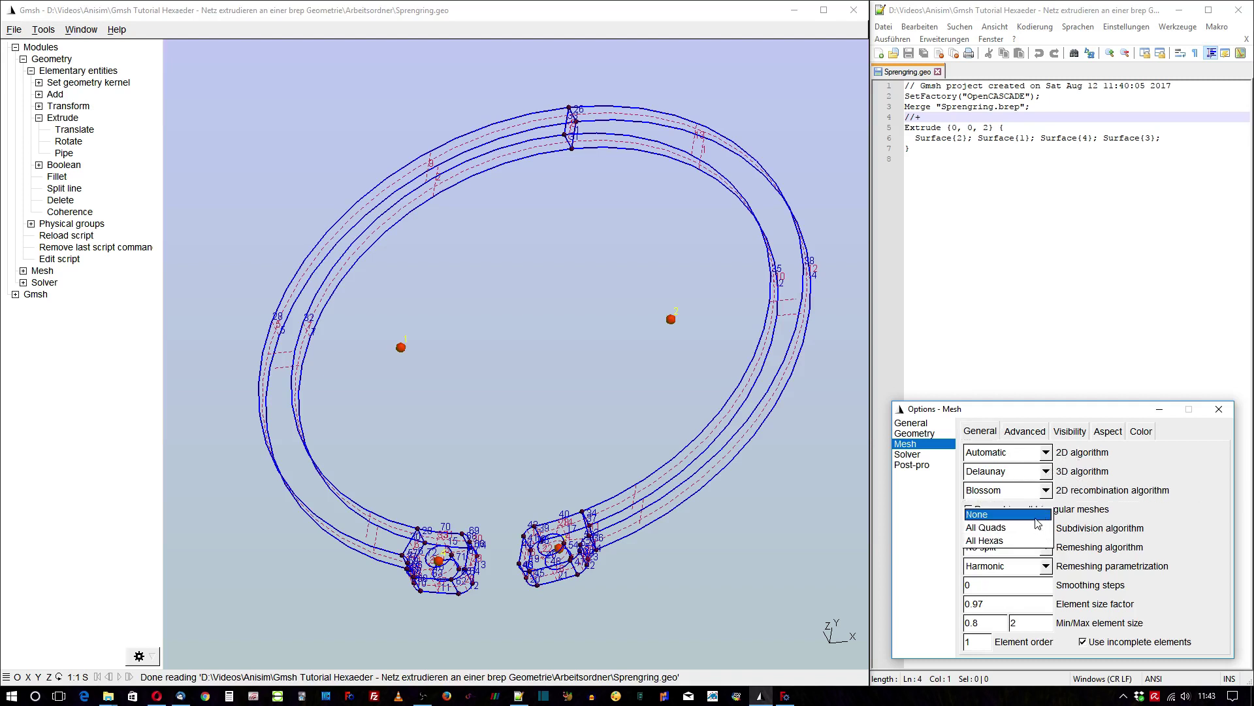
click(999, 511)
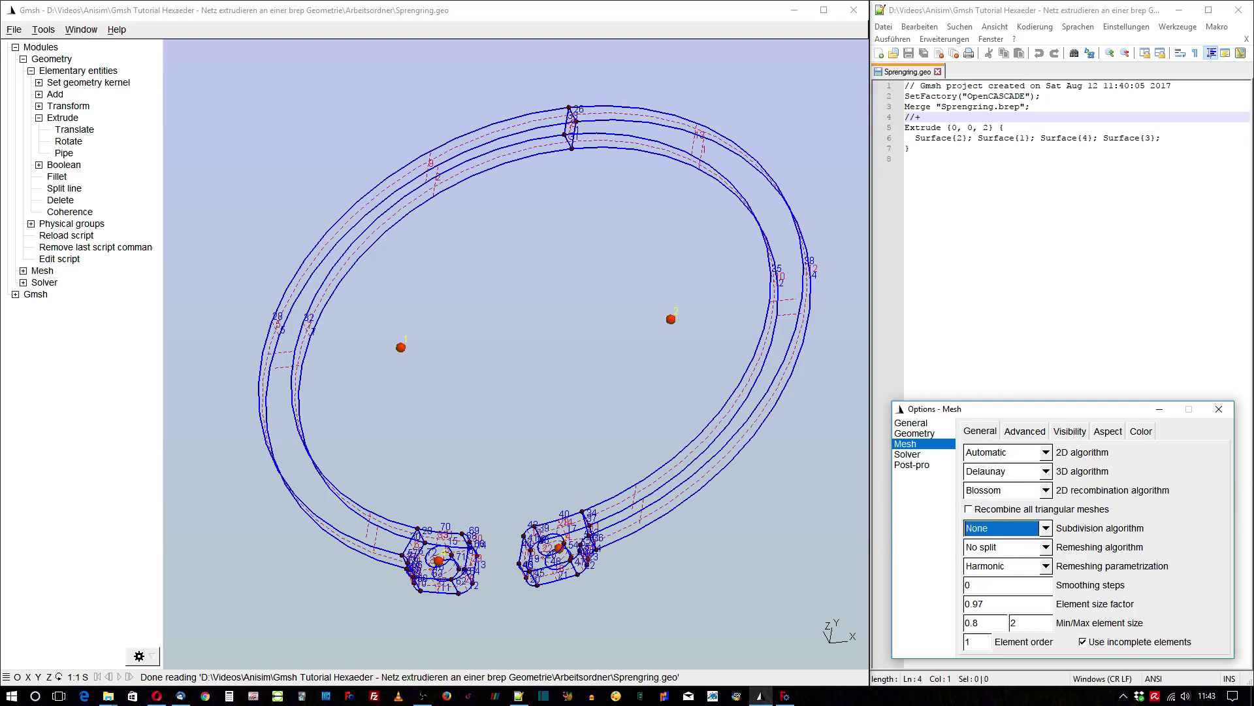
click(24, 271)
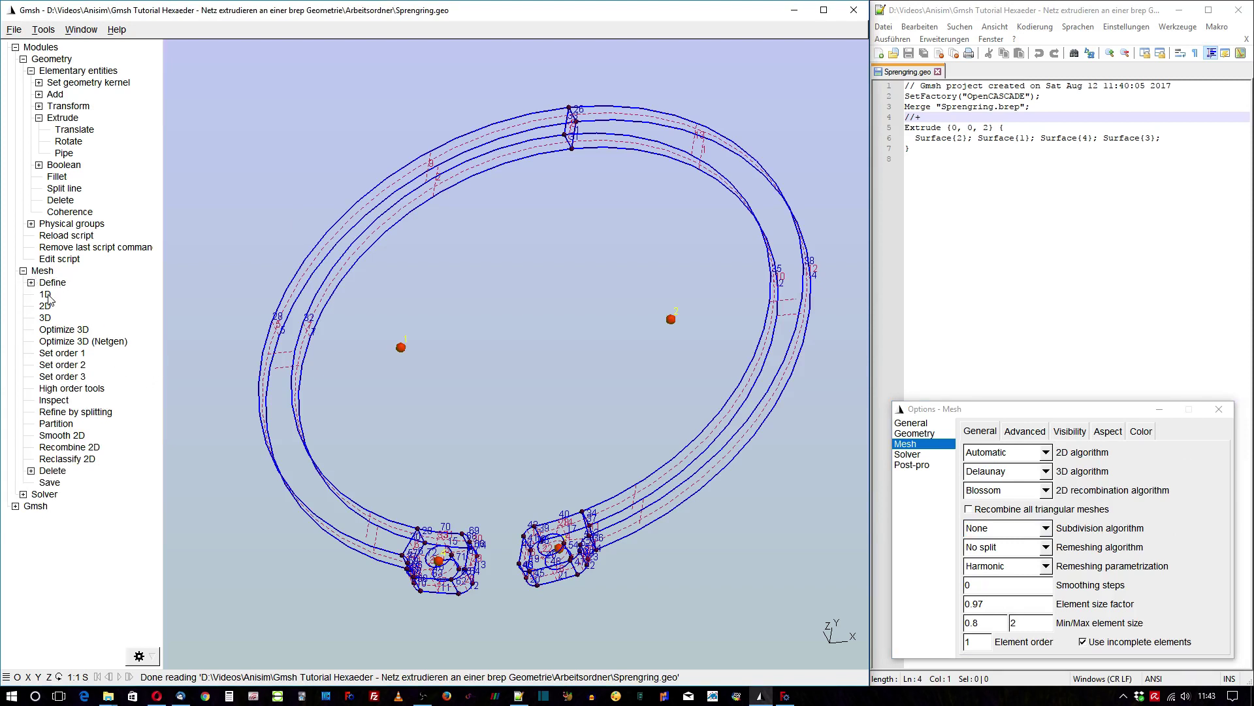
click(45, 294)
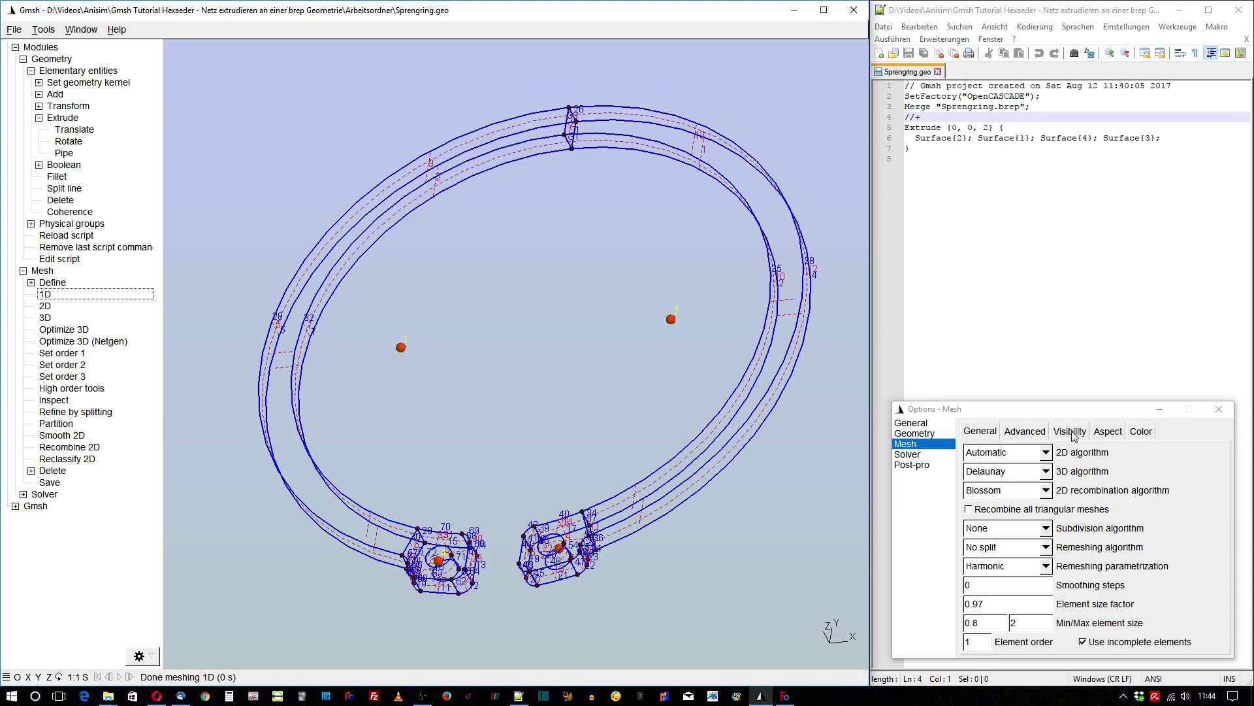
Display mesh nodes, lines, and surface edges and faces, then regenerate the 1D mesh.
click(929, 447)
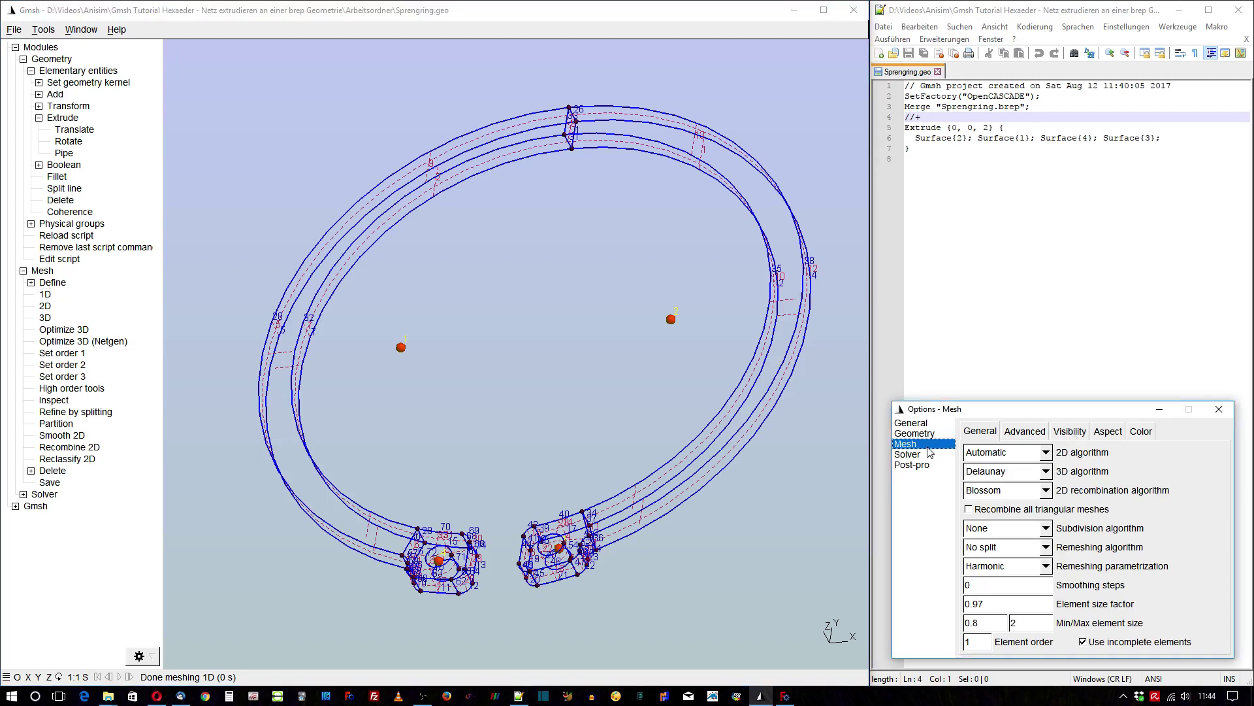
click(1069, 434)
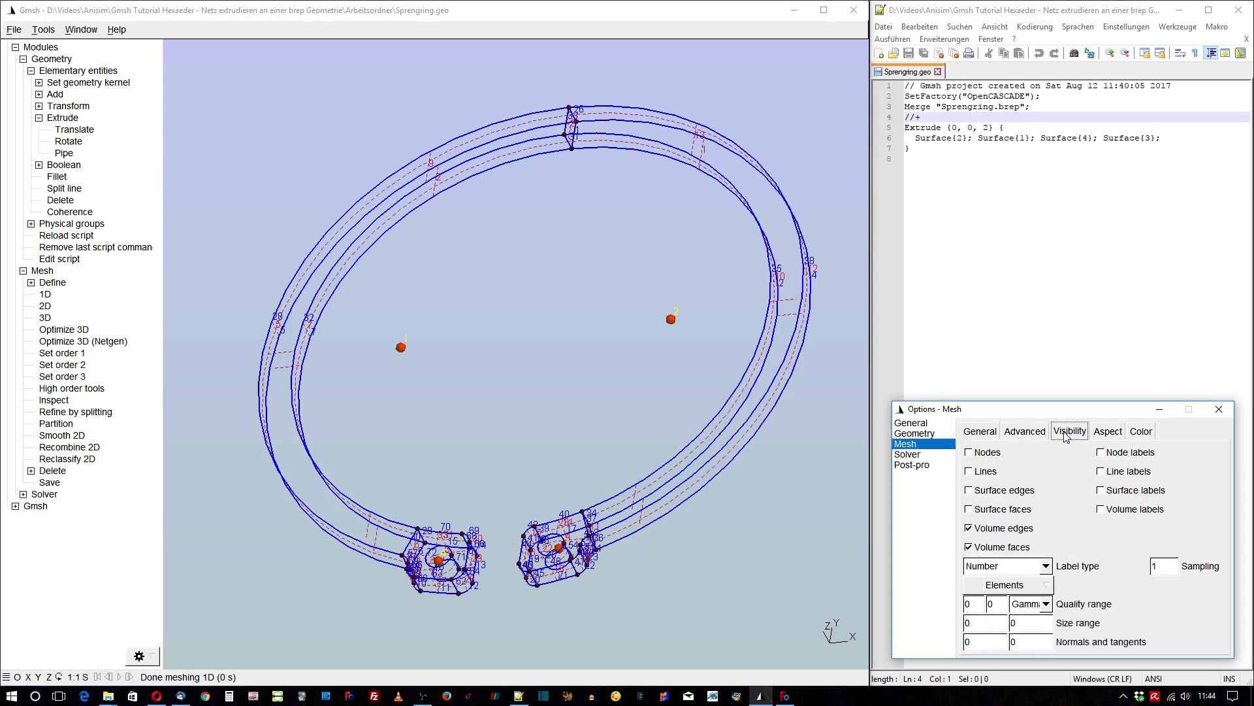
click(969, 453)
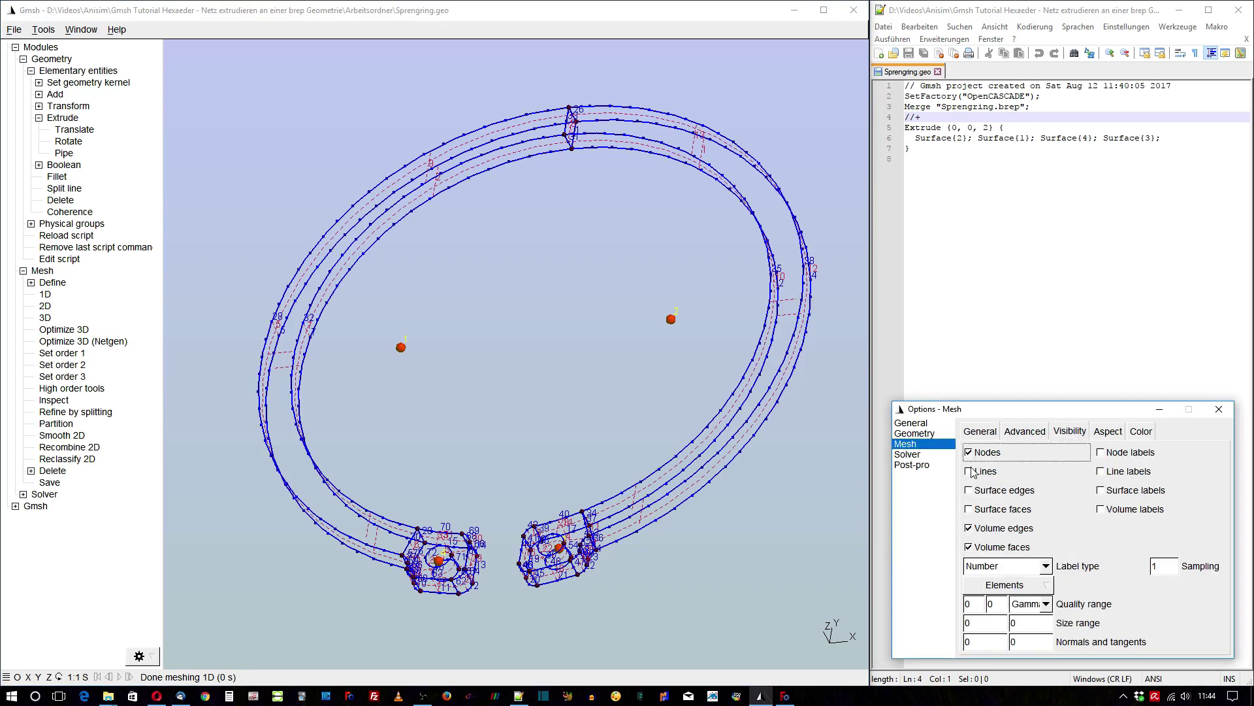
click(970, 471)
click(970, 492)
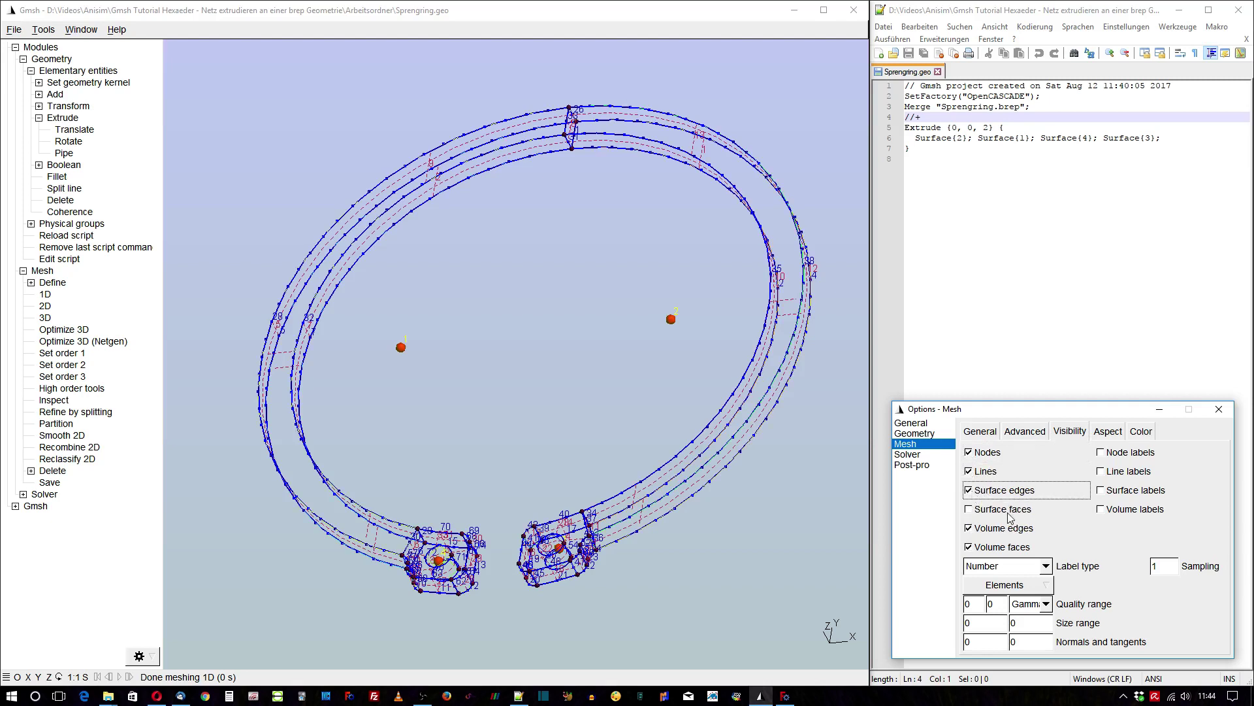
click(970, 510)
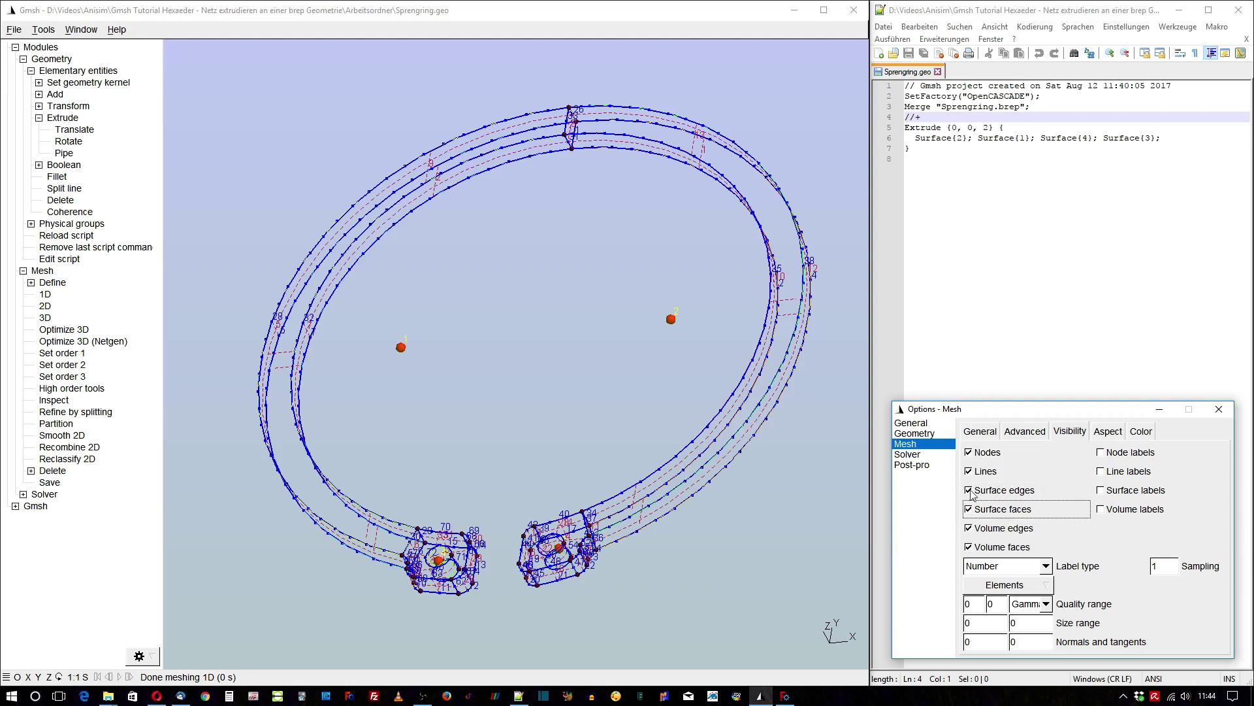
click(44, 296)
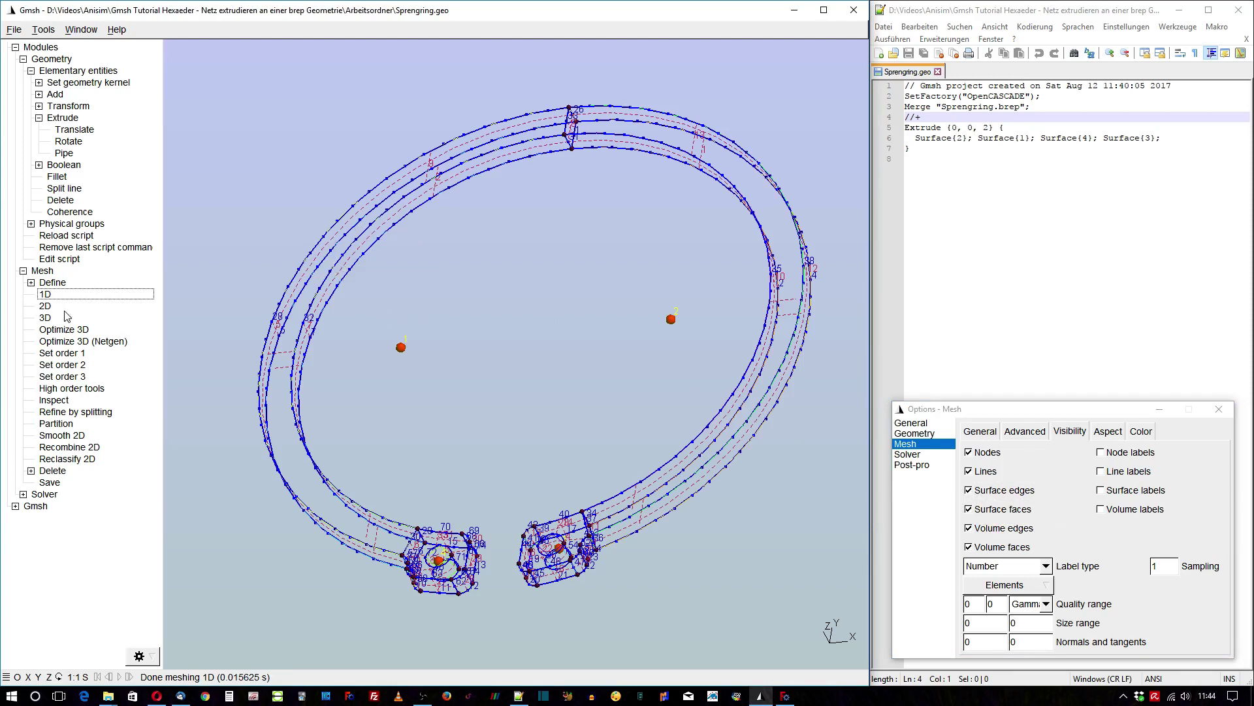
Generate the ring's 2D and 3D mesh at the current element size.
click(45, 306)
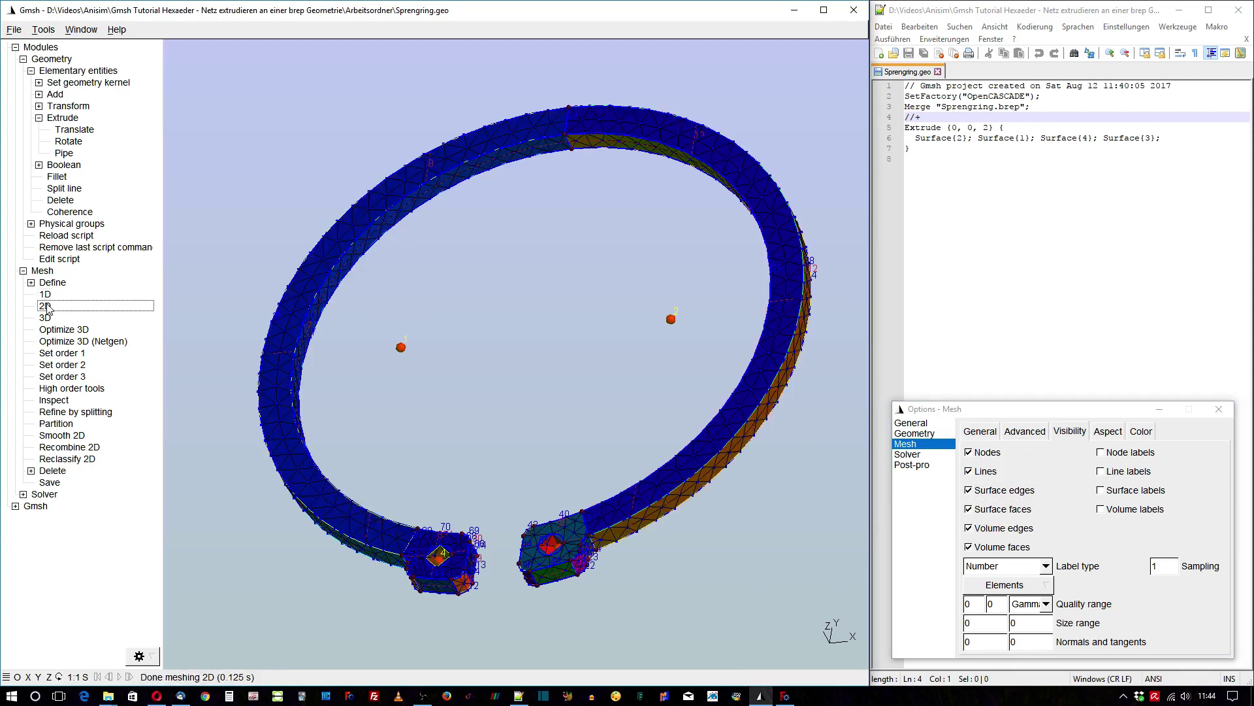
mouse_move(463, 402)
mouse_down()
mouse_move(516, 361)
mouse_move(459, 273)
mouse_move(574, 425)
mouse_move(605, 430)
mouse_up()
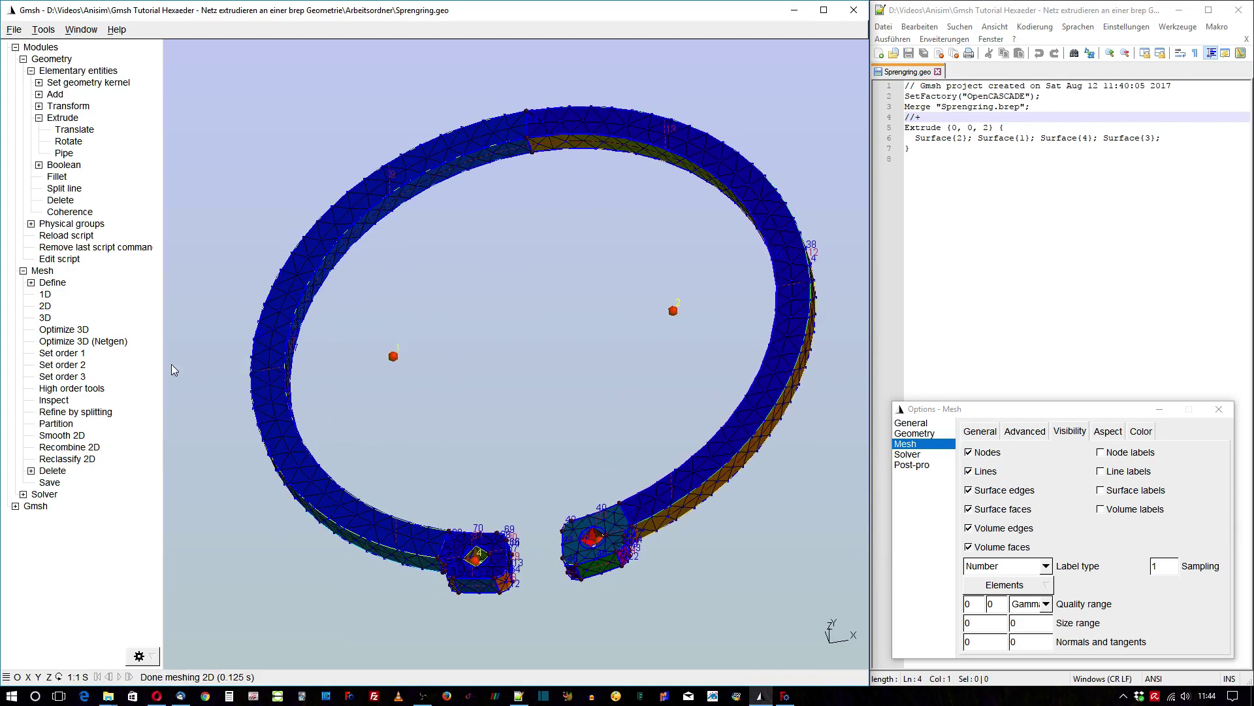
click(44, 318)
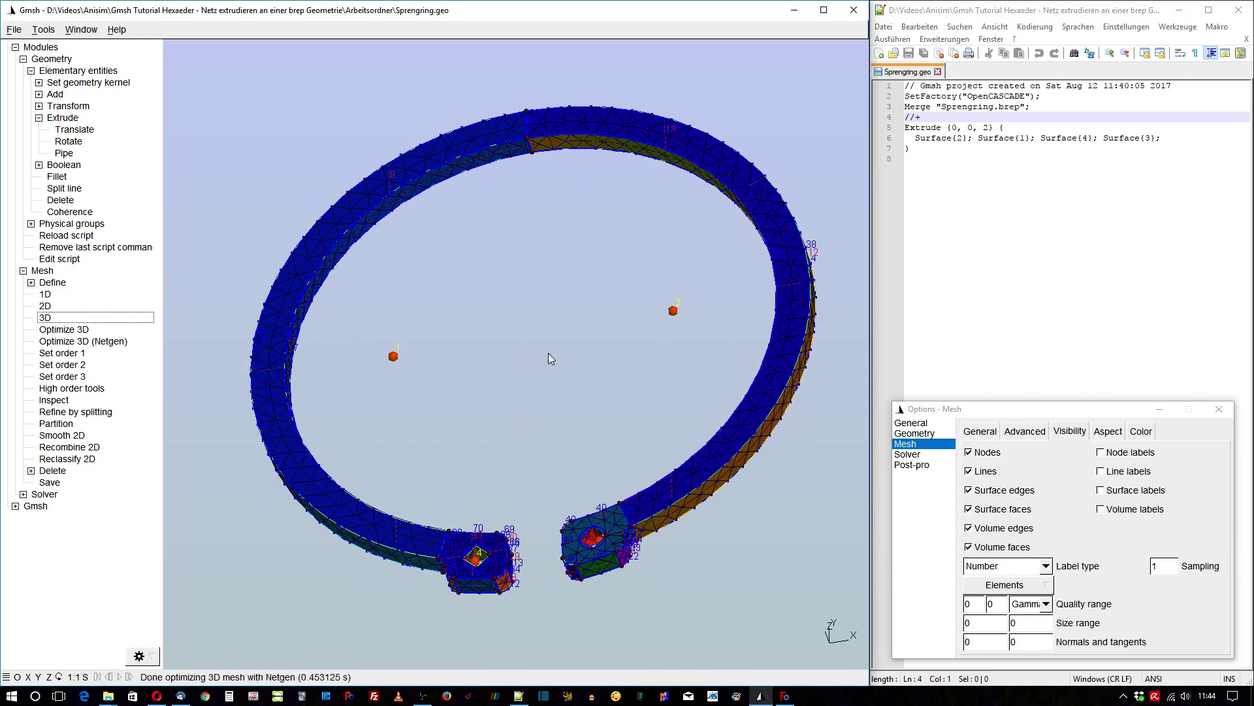
Set maximum element size to 1, regenerate the 2D and 3D mesh, and zoom in.
click(980, 432)
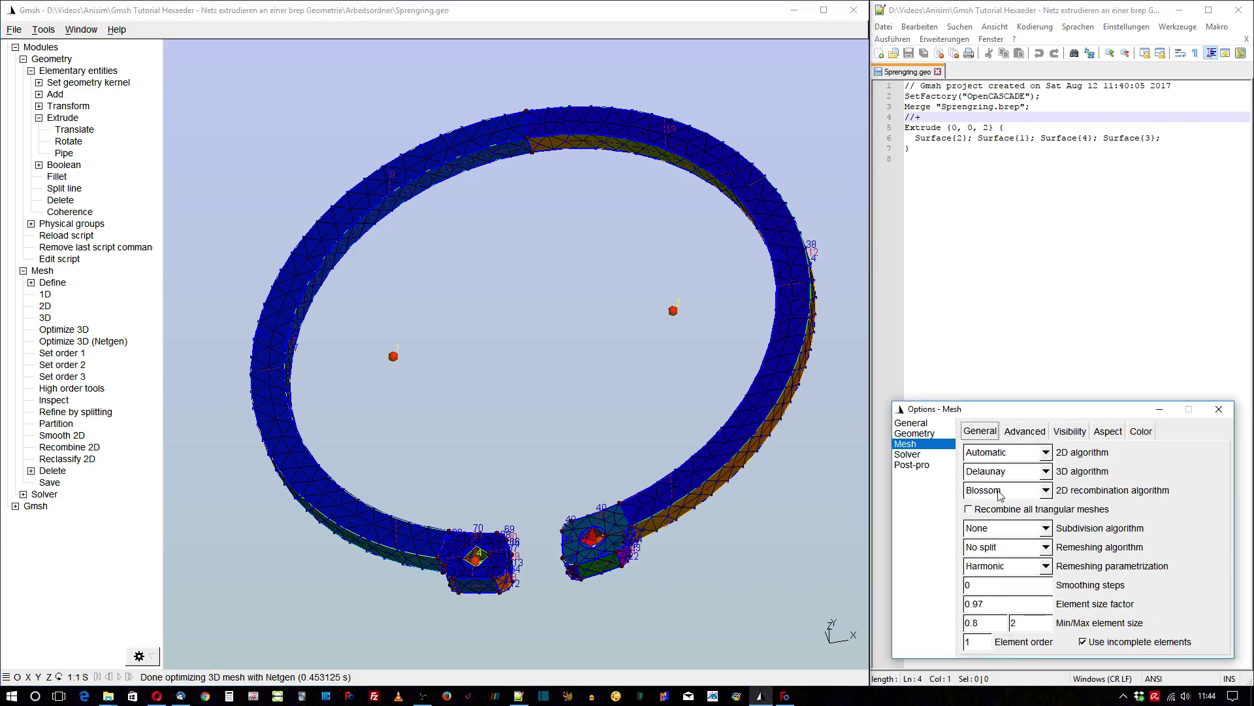
double_click(1025, 628)
text(1)
click(46, 305)
click(45, 318)
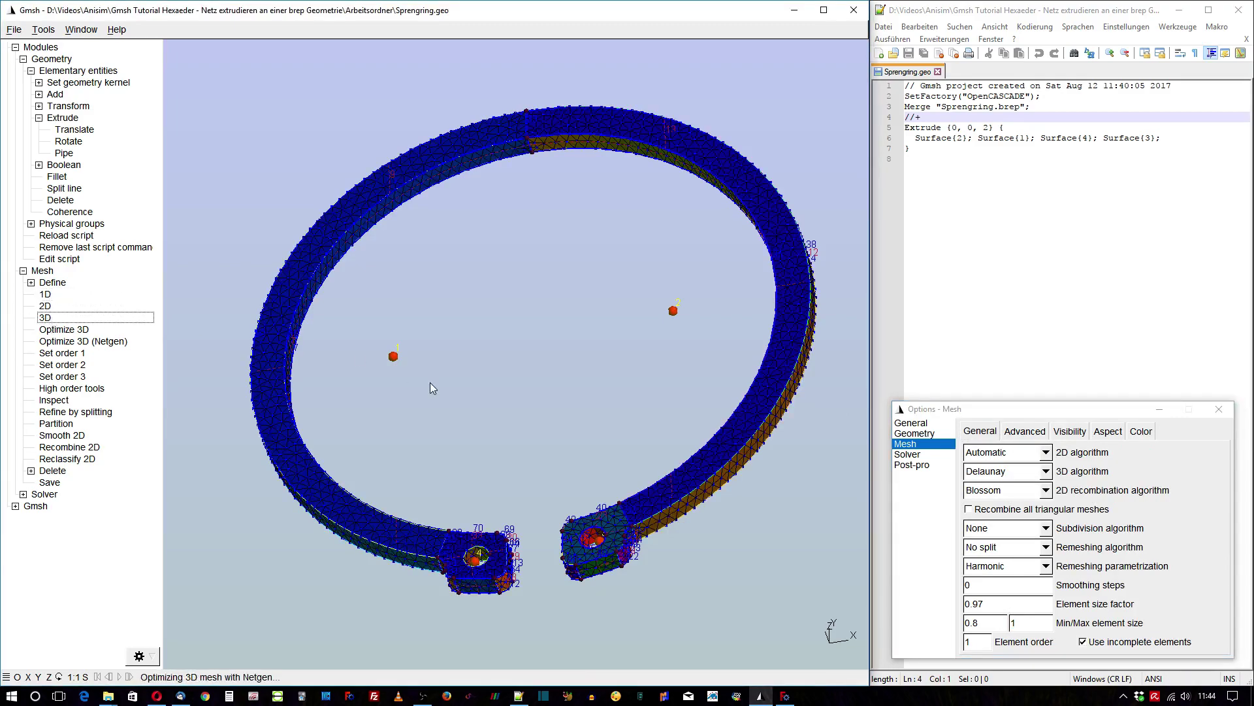
mouse_move(512, 440)
mouse_down()
mouse_move(409, 296)
mouse_move(333, 366)
mouse_move(496, 436)
mouse_move(453, 386)
mouse_move(394, 419)
mouse_move(548, 434)
mouse_up()
scroll(477, 327, up, 3)
scroll(504, 335, up, 2)
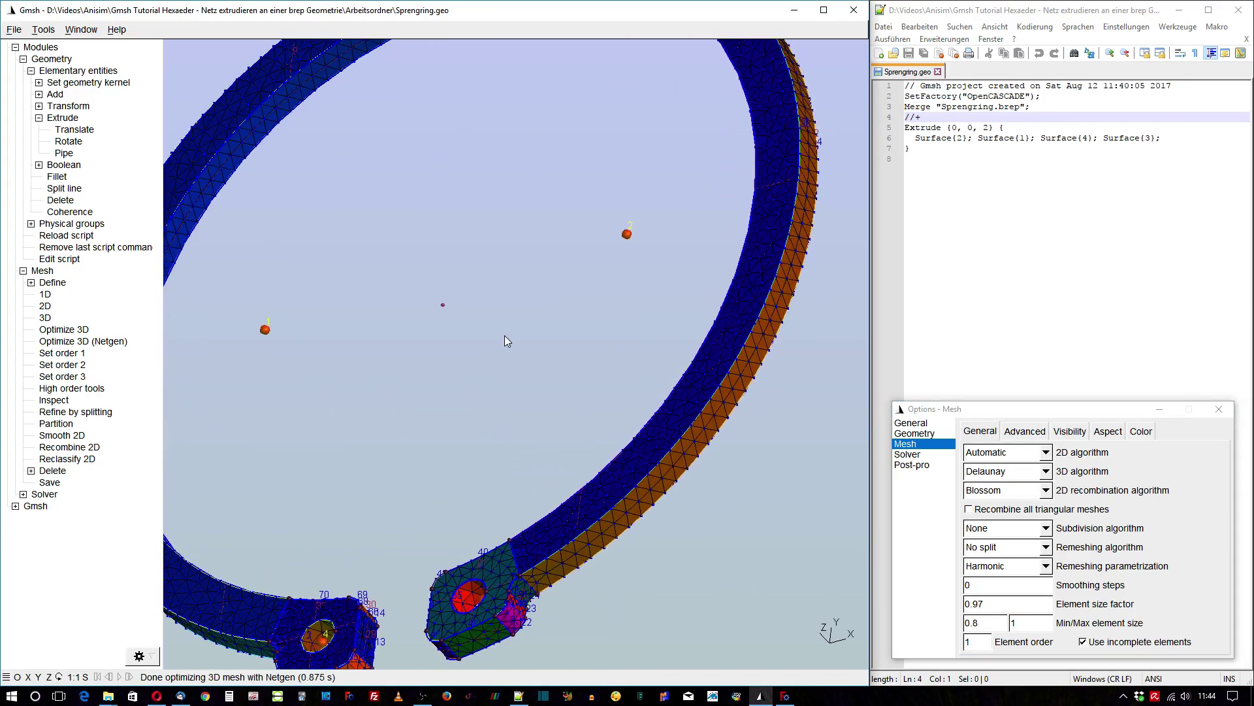
click(44, 30)
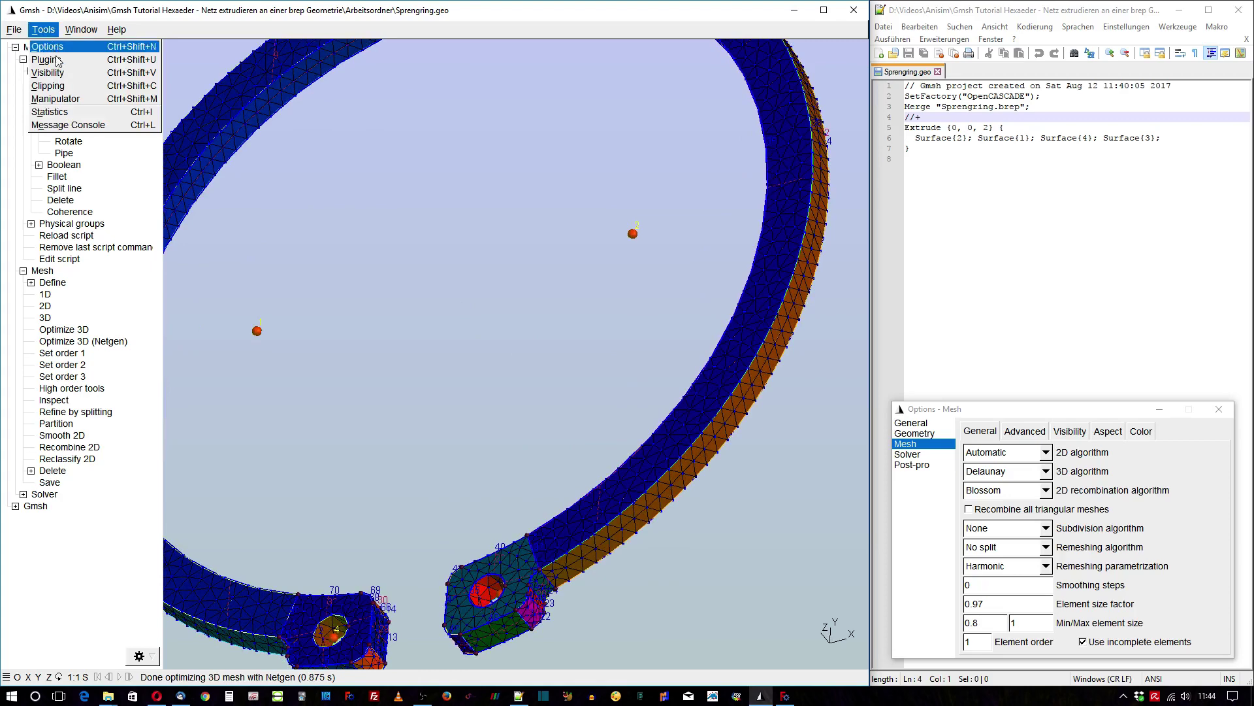
click(63, 112)
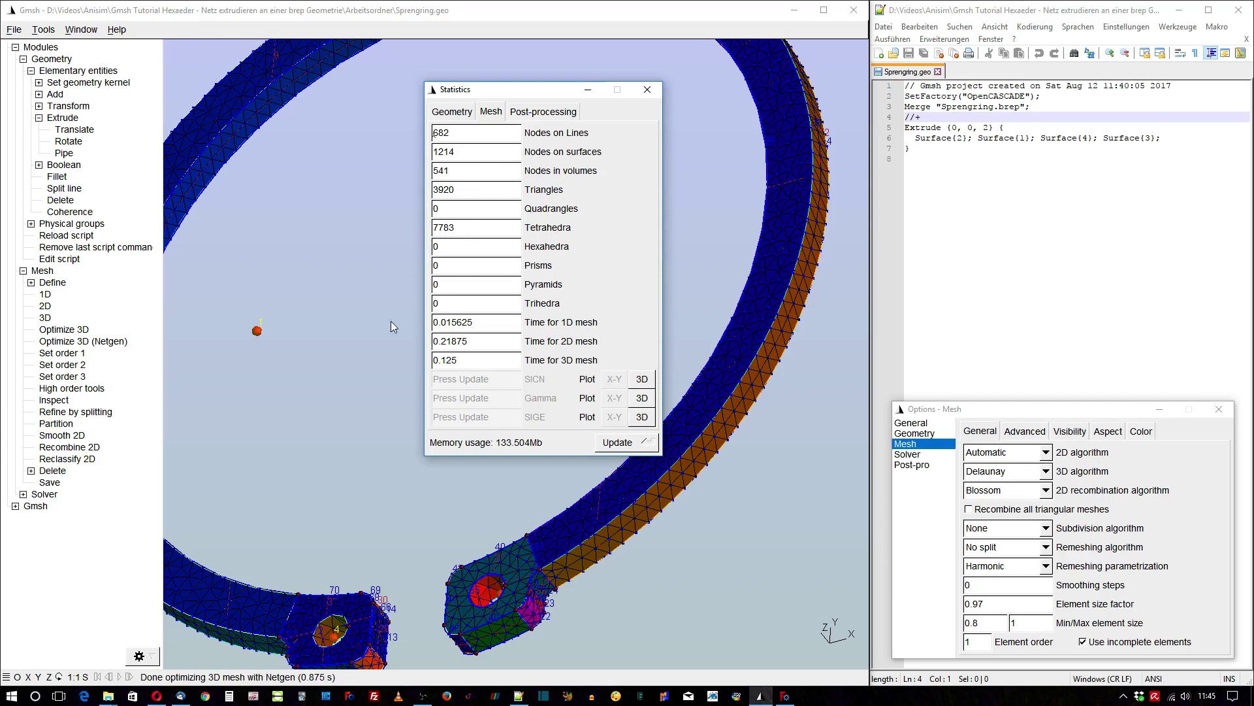
click(649, 92)
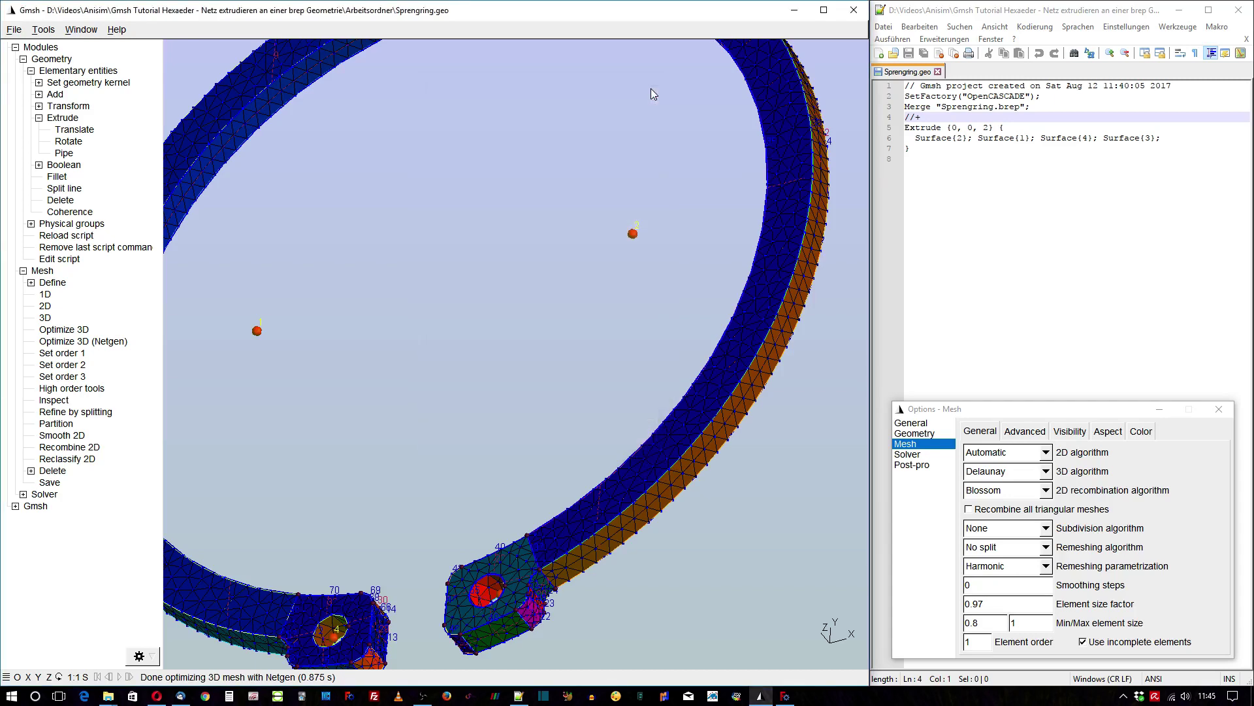
Delete the Extrude block from Sprengring.geo in Notepad++ and save the file.
click(931, 178)
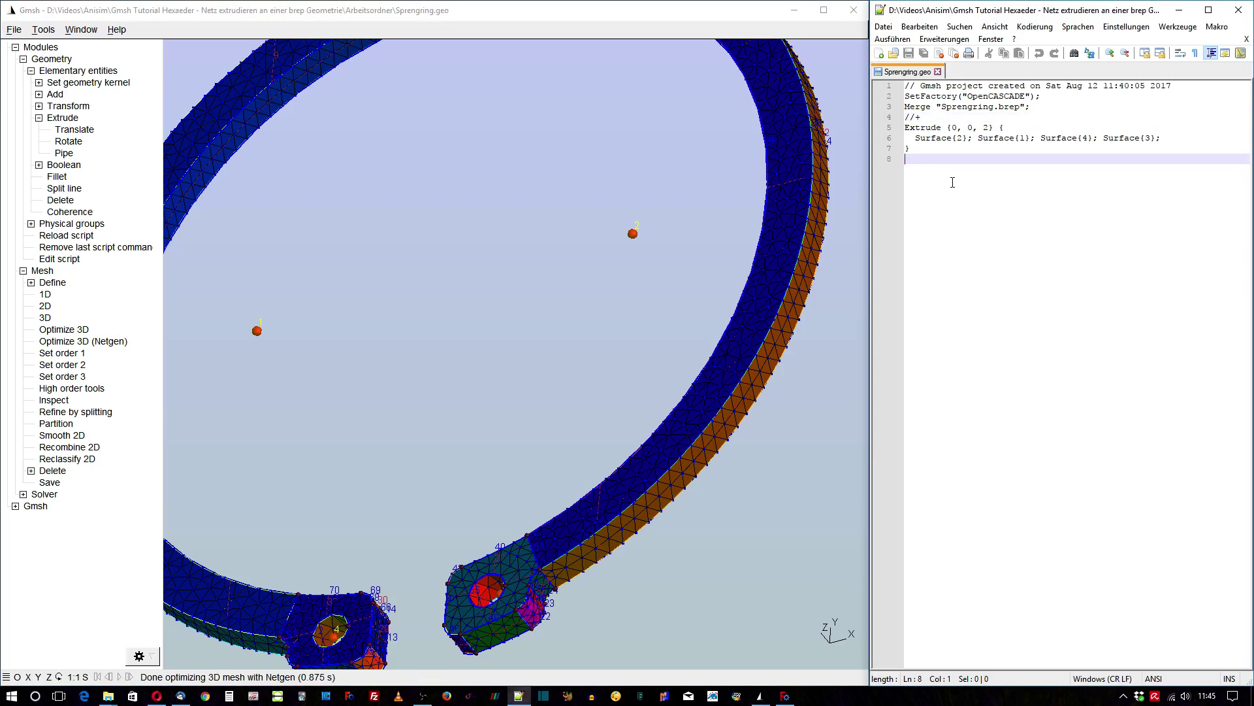
drag(923, 156, 889, 131)
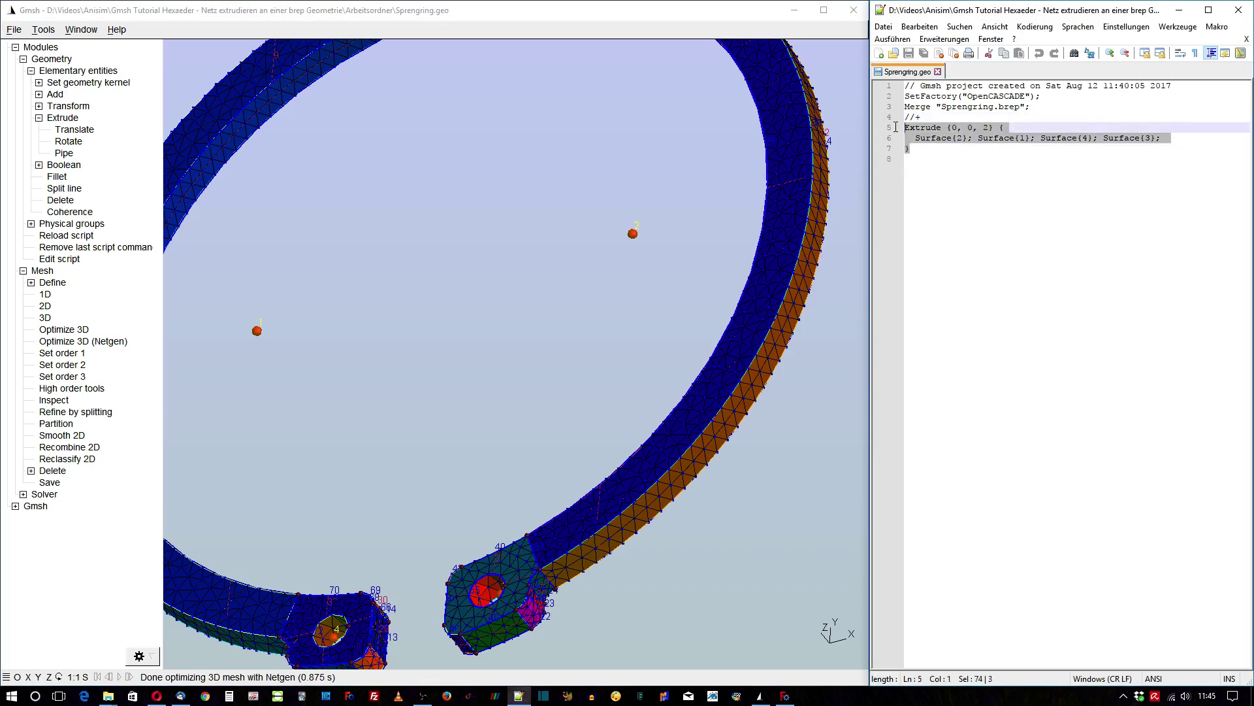
key(BackSpace)
key(BackSpace)
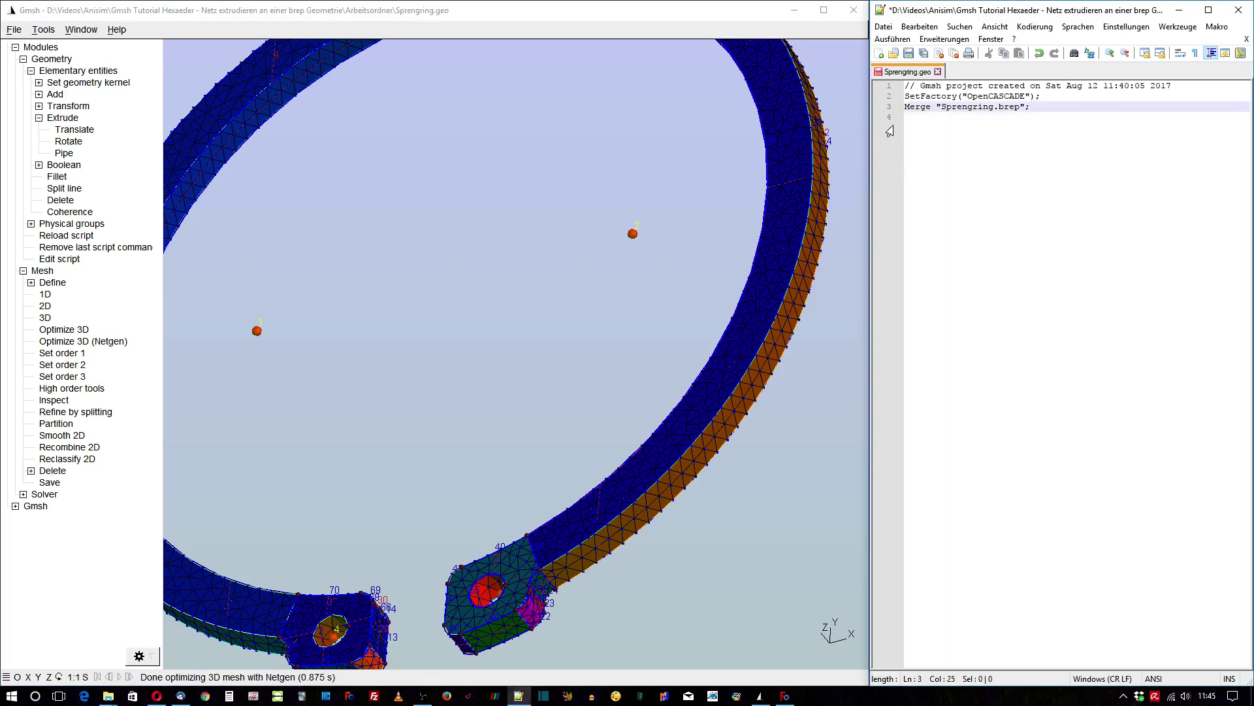
click(909, 53)
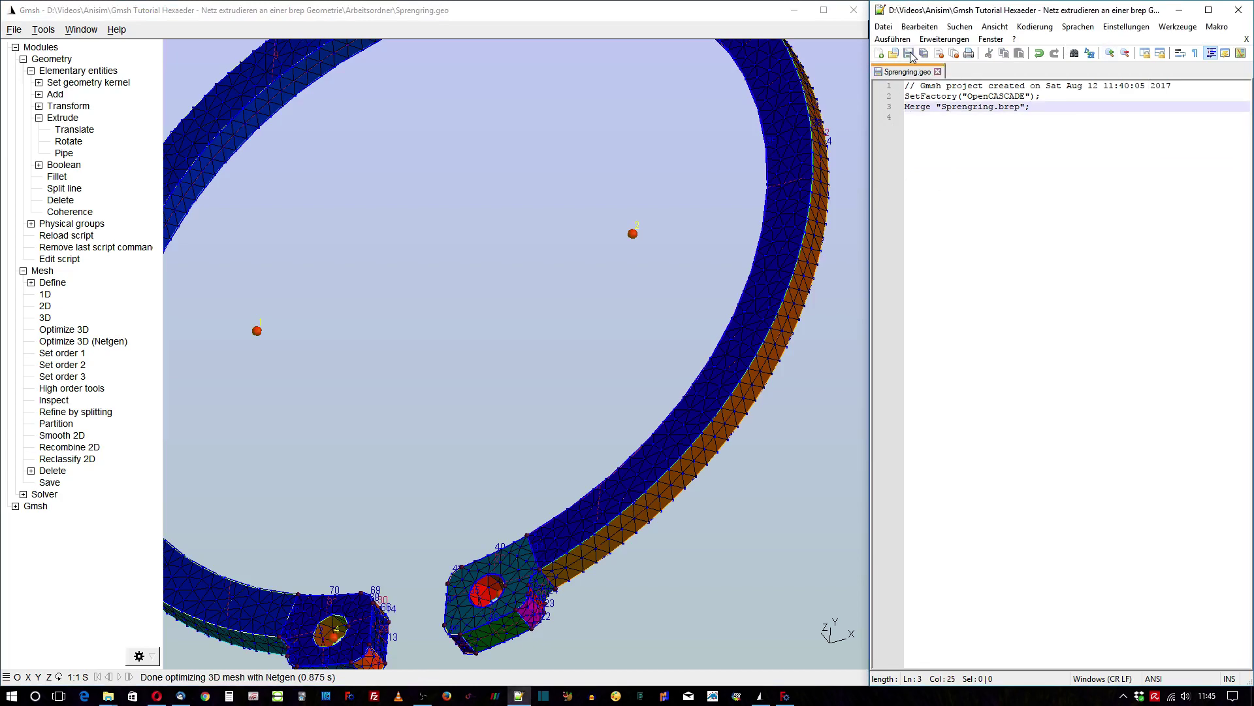
Reload the script in Gmsh and rotate the bare ring wireframe.
click(62, 236)
scroll(445, 348, down, 1)
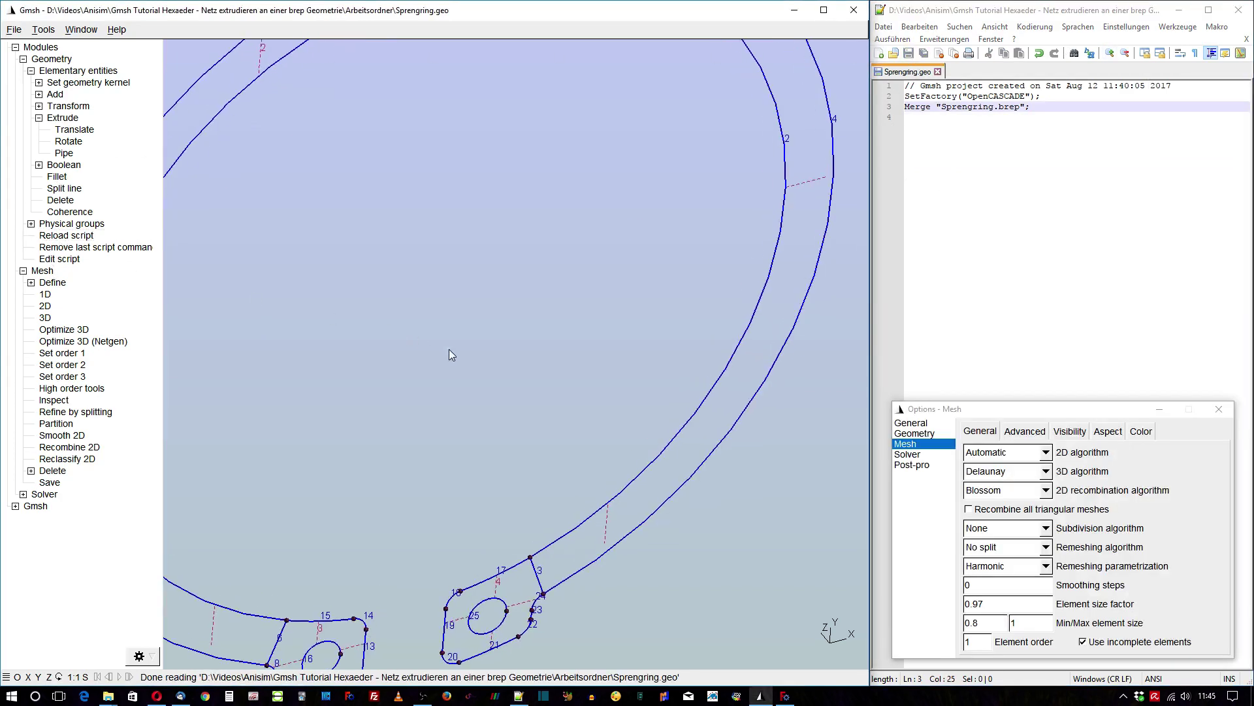
scroll(448, 349, down, 2)
scroll(449, 349, down, 2)
drag(449, 349, 479, 339)
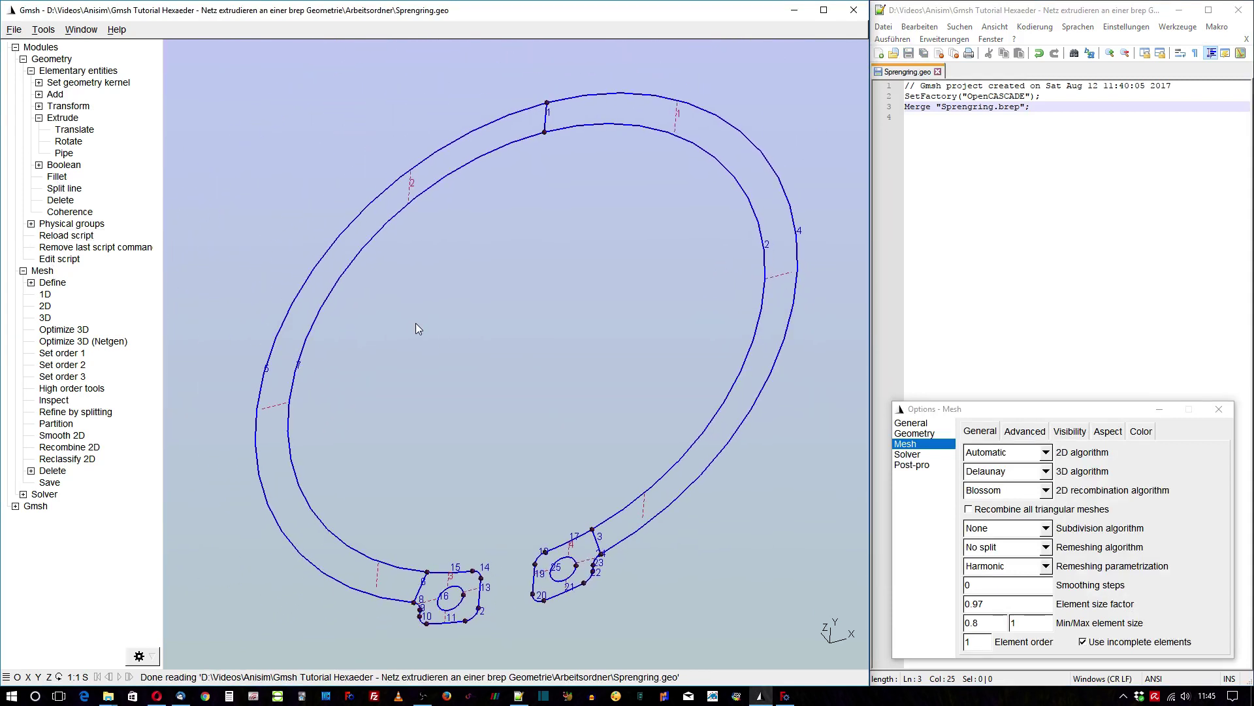
drag(416, 322, 492, 336)
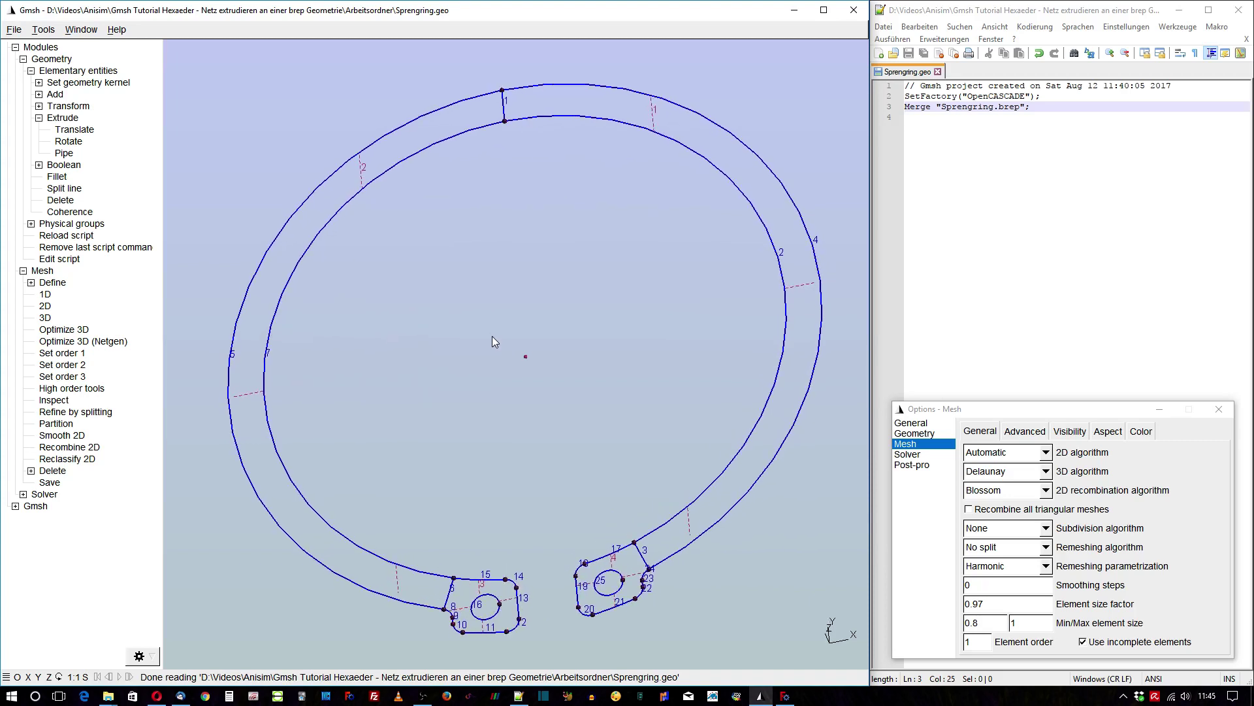
Make curves 5, 7, 2 and 4 transfinite with 20 Bump-distributed points.
click(31, 282)
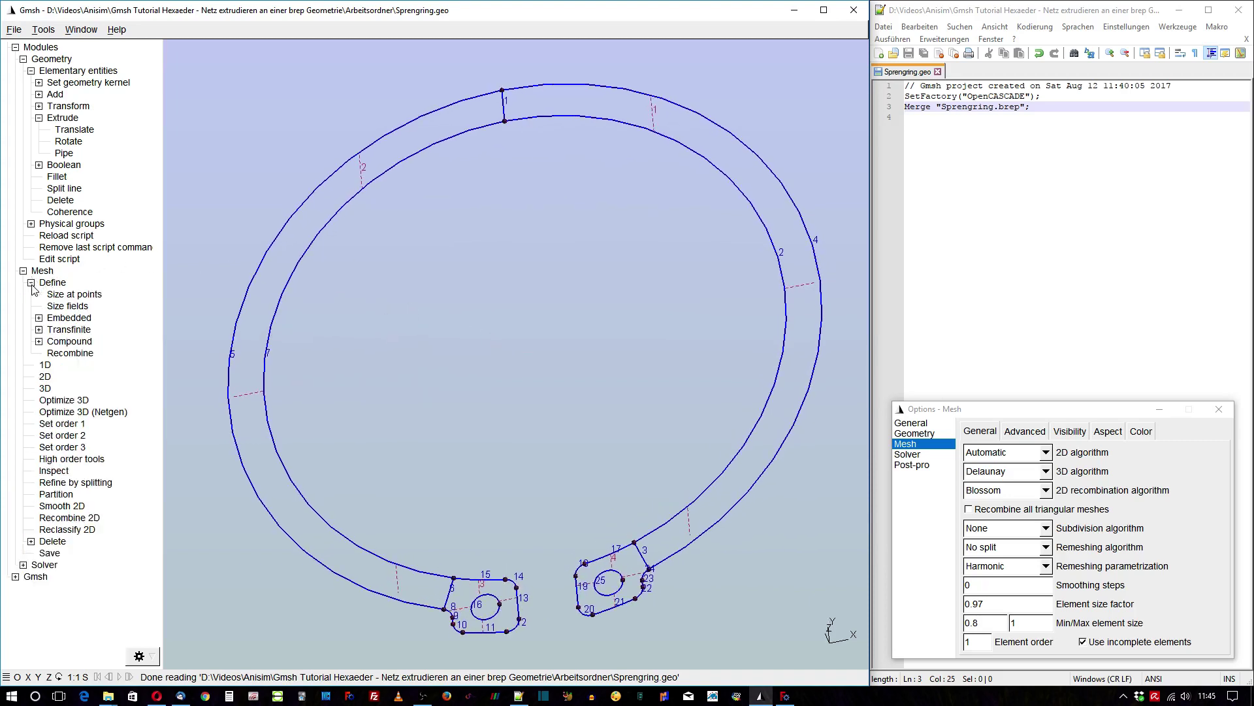
click(39, 330)
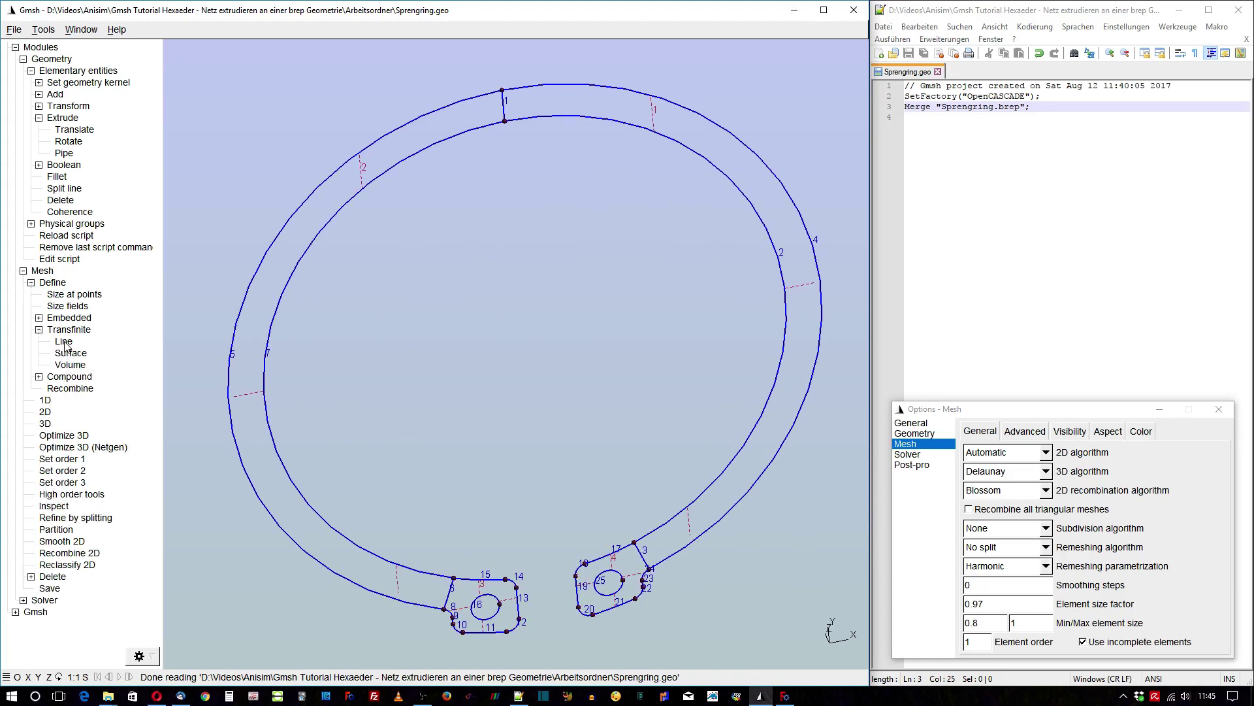
click(64, 341)
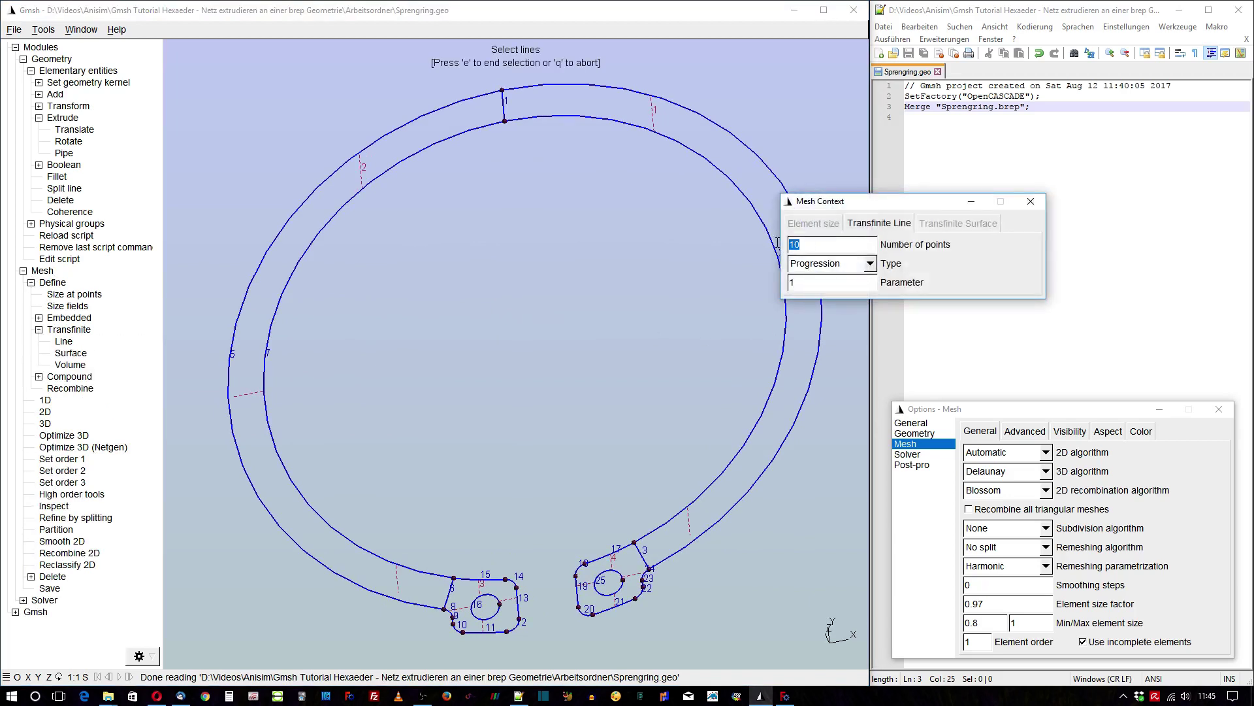
text(20)
click(870, 264)
click(846, 275)
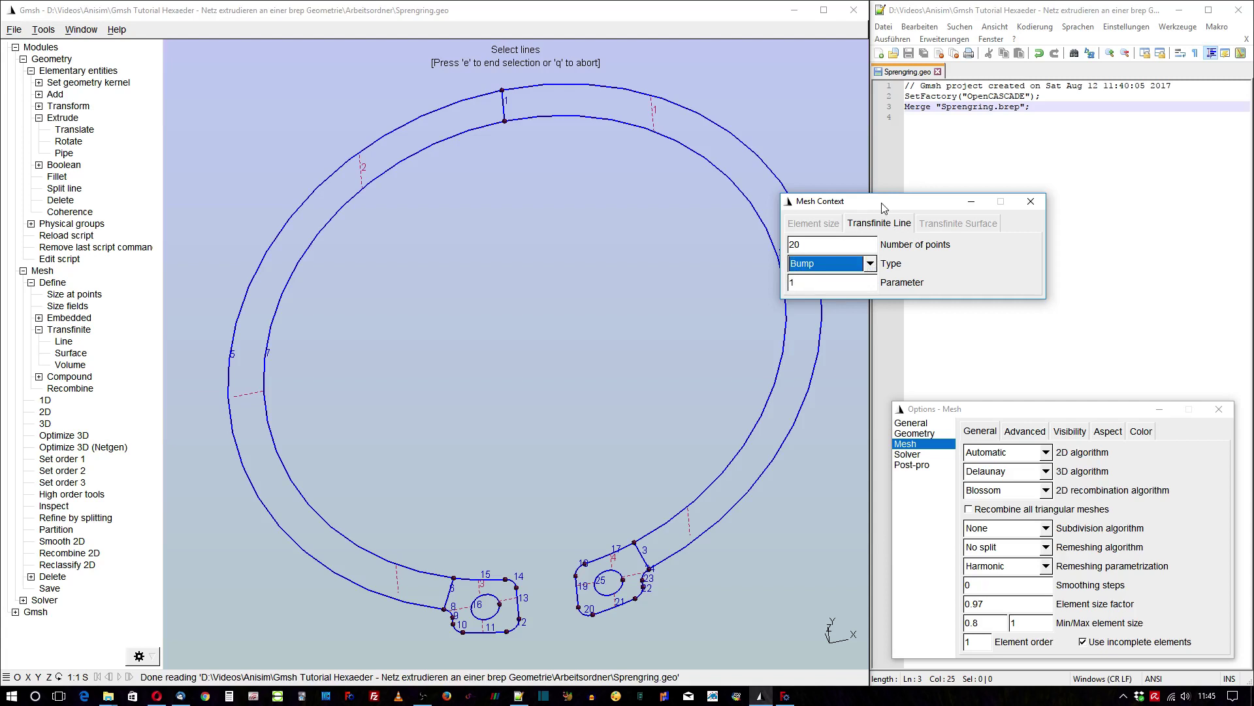
drag(882, 203, 1002, 198)
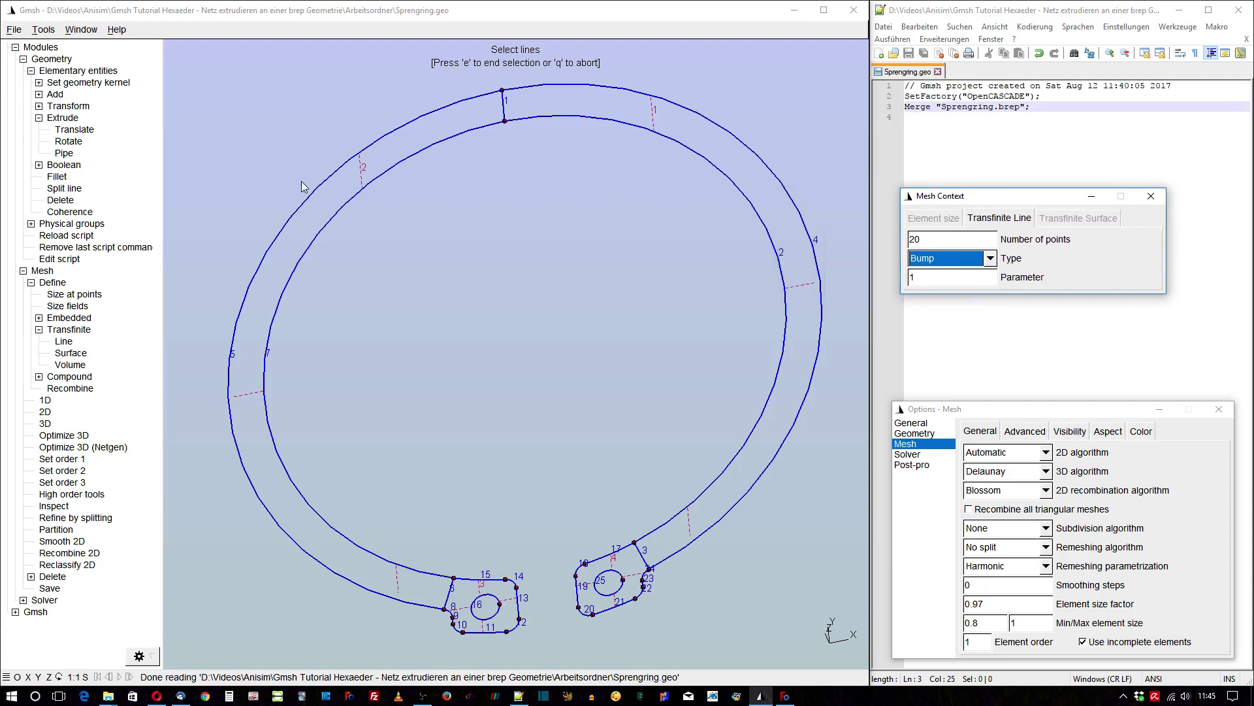
click(313, 206)
click(328, 222)
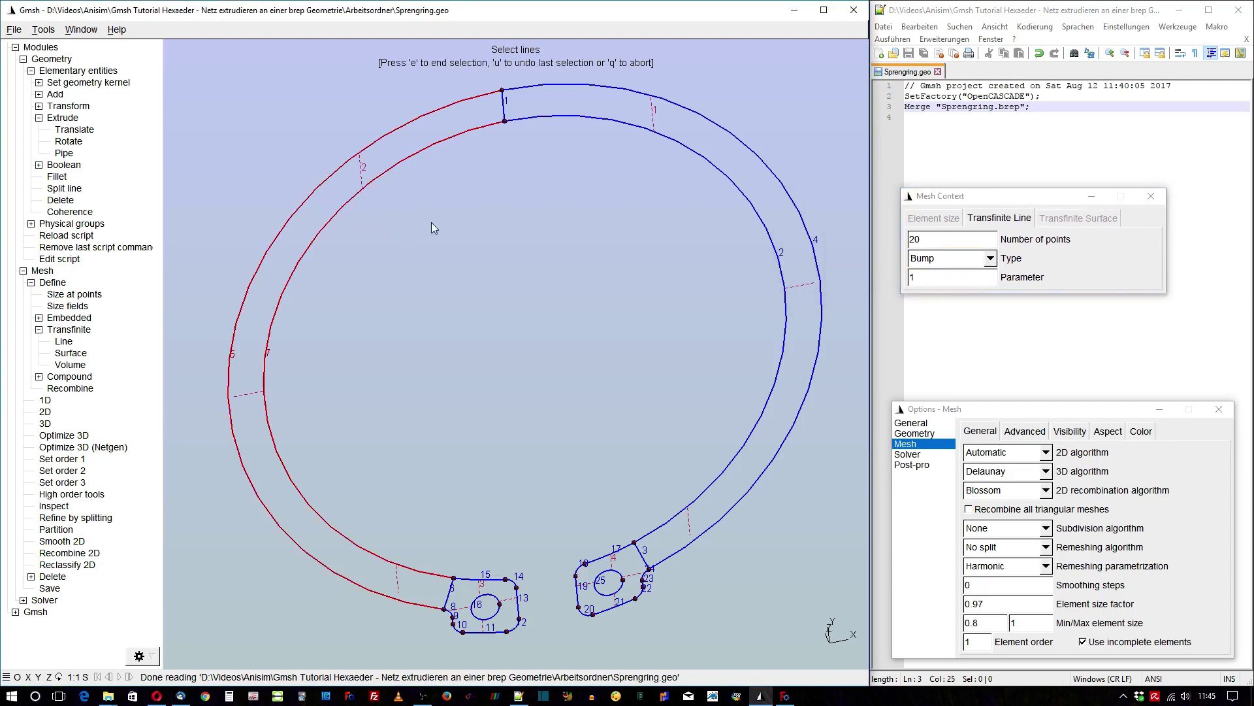
click(672, 138)
click(711, 117)
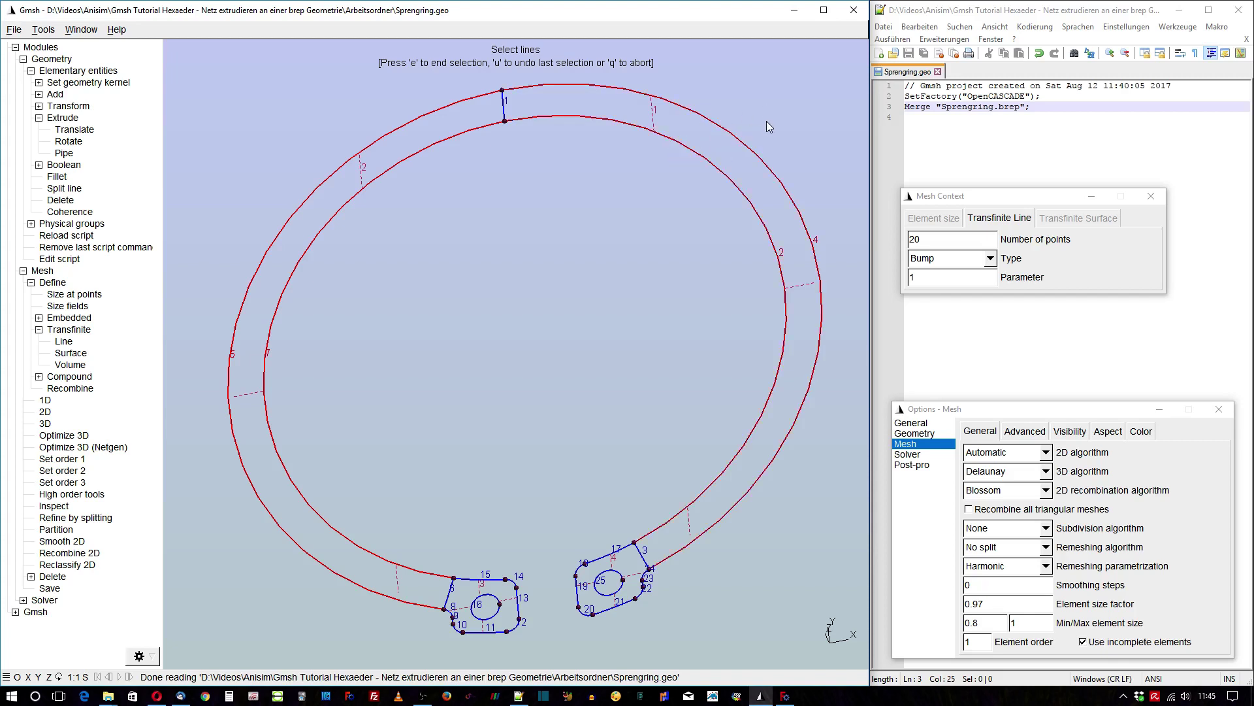
key(e)
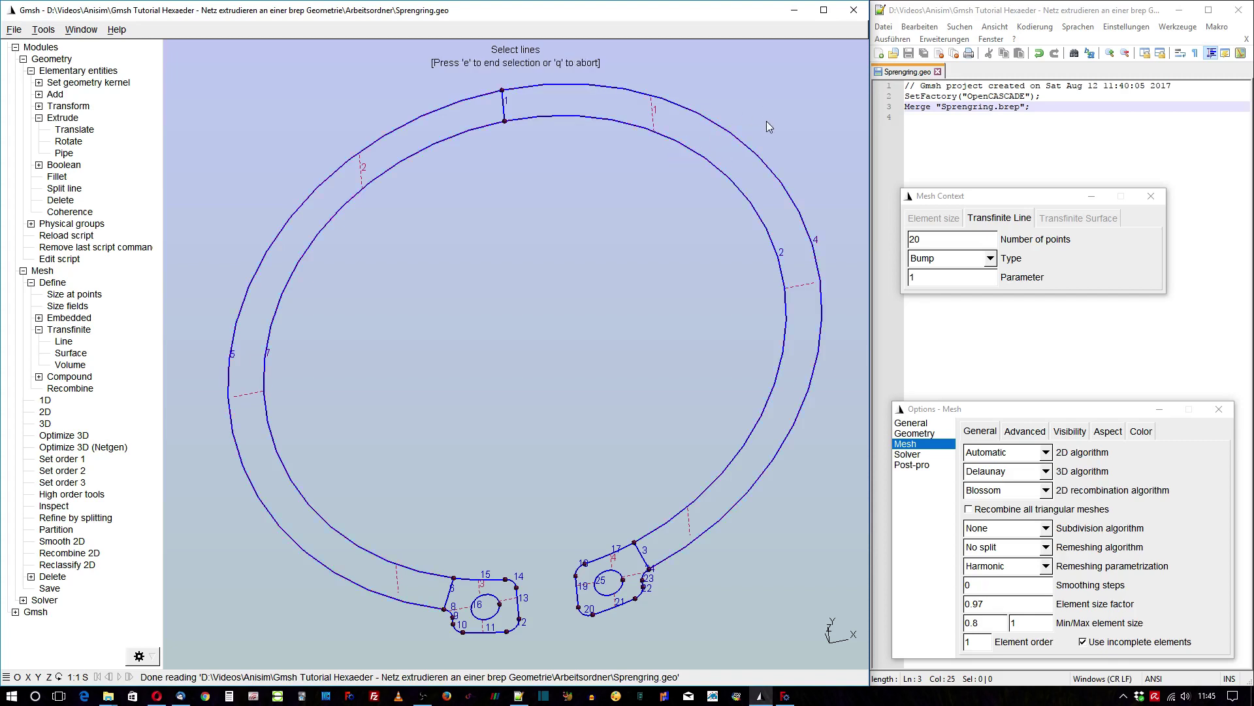
key(q)
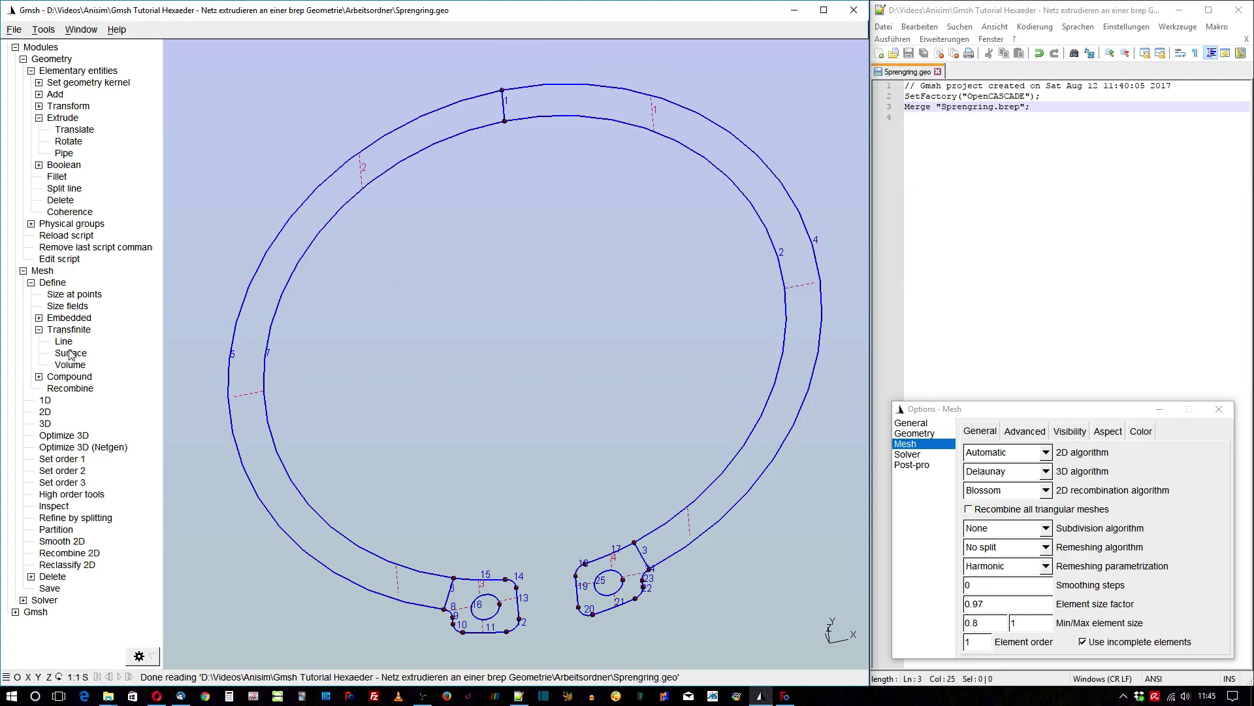
Make short lines 1, 6 and 3 transfinite with 4 points, then reload the updated script in Notepad++.
click(67, 342)
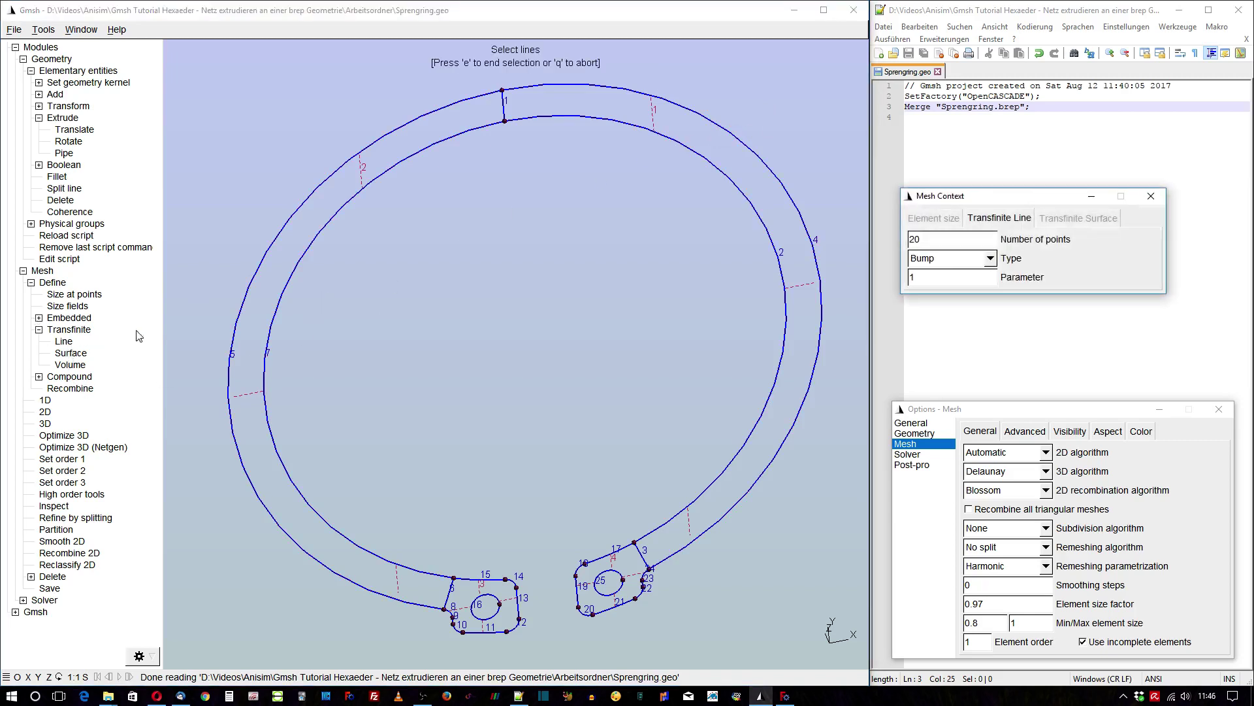
double_click(936, 236)
text(4)
click(505, 115)
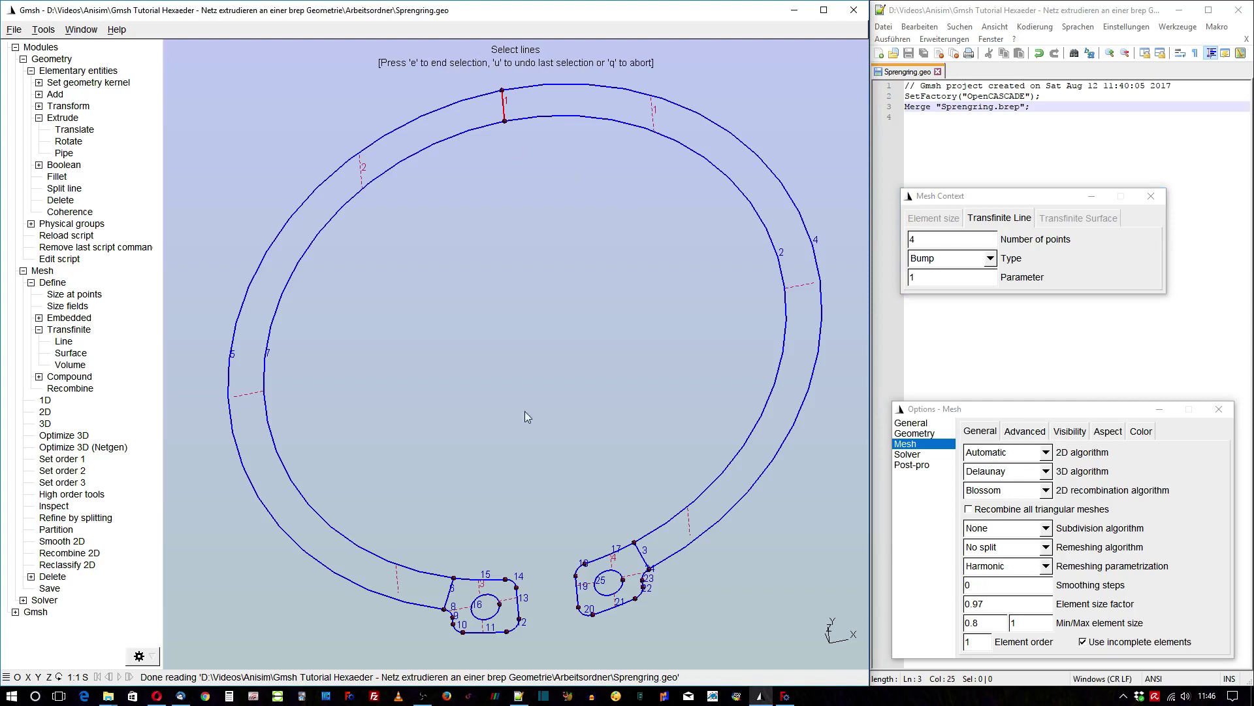
click(447, 596)
click(641, 556)
key(e)
key(q)
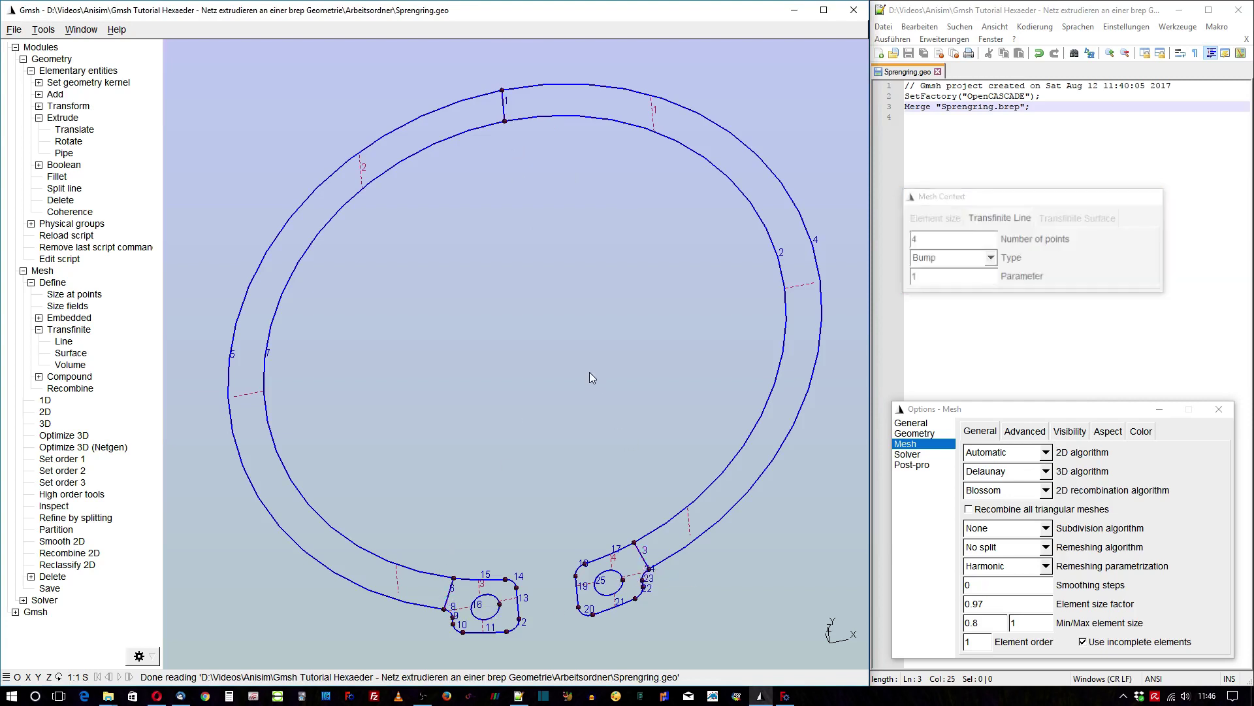
click(987, 180)
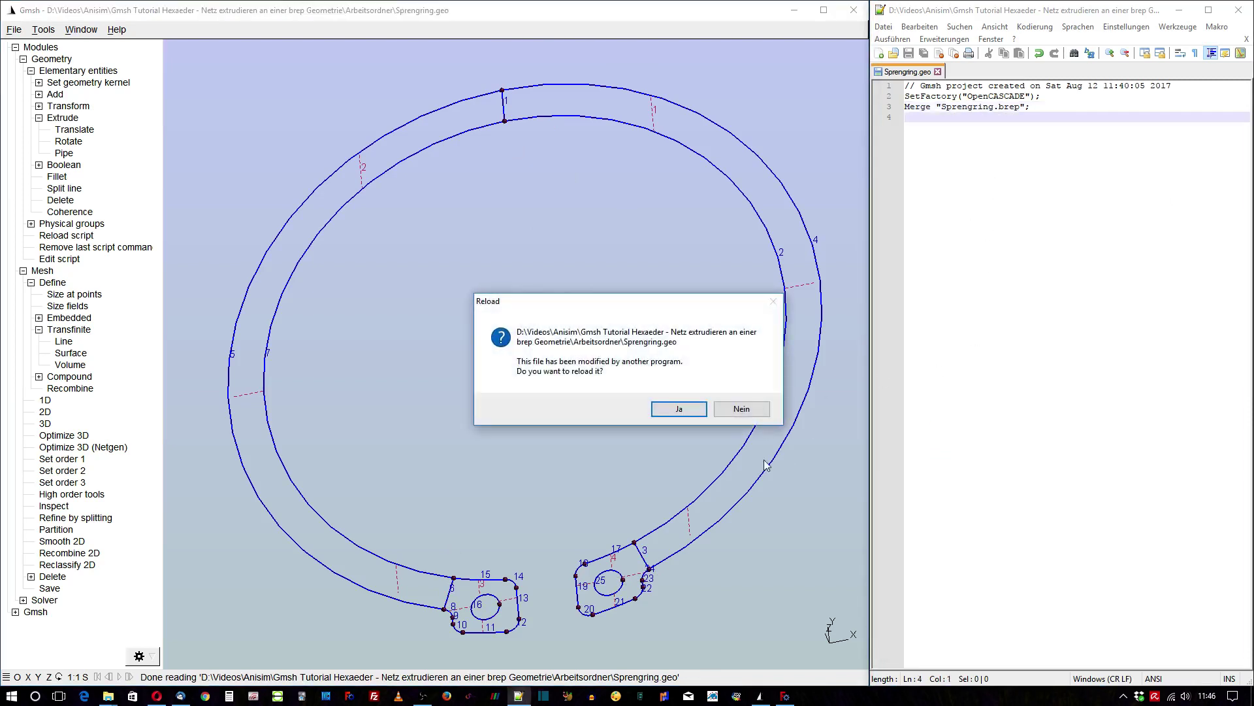
click(686, 411)
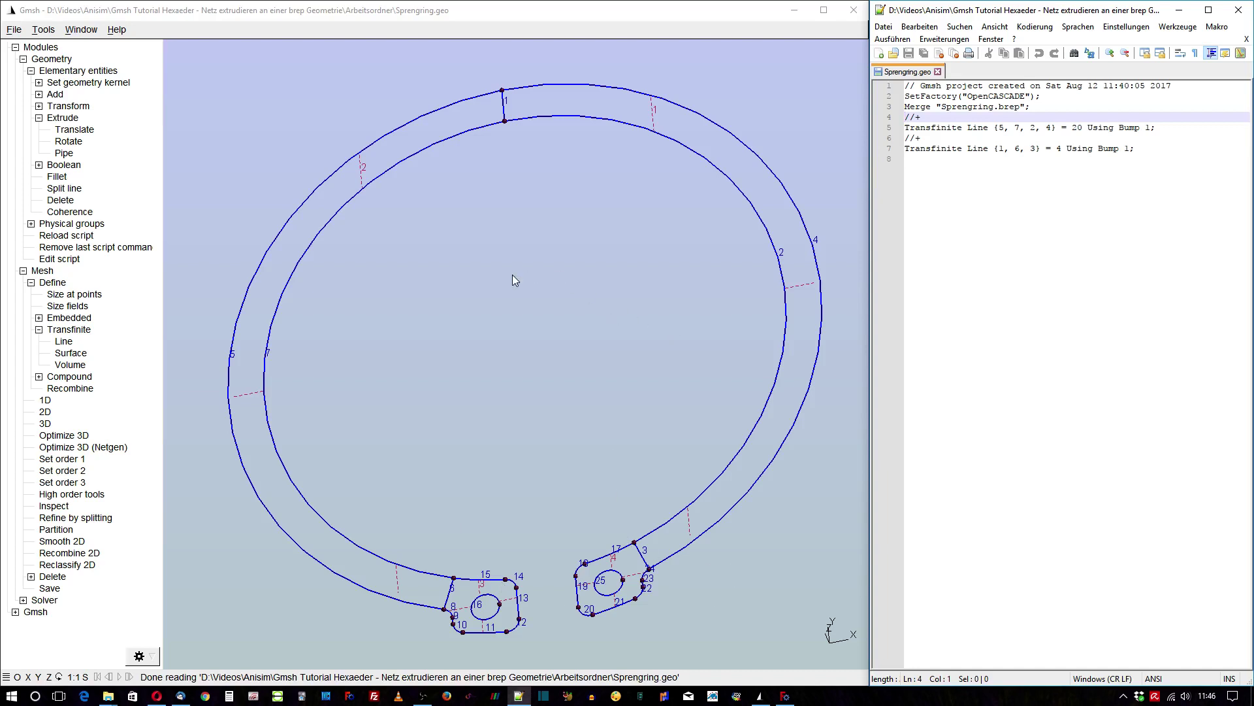
Make ring surfaces 2 and 1 transfinite with default corners, then reload Sprengring.geo in Notepad++.
click(76, 353)
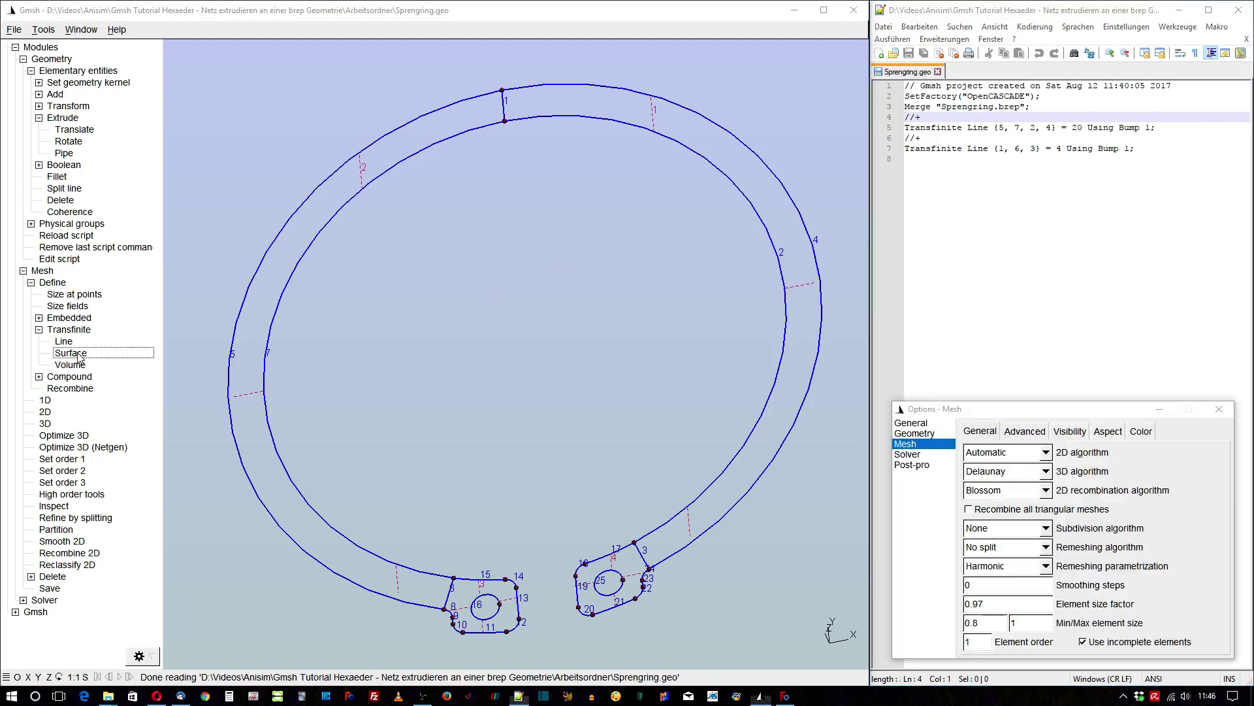
click(360, 175)
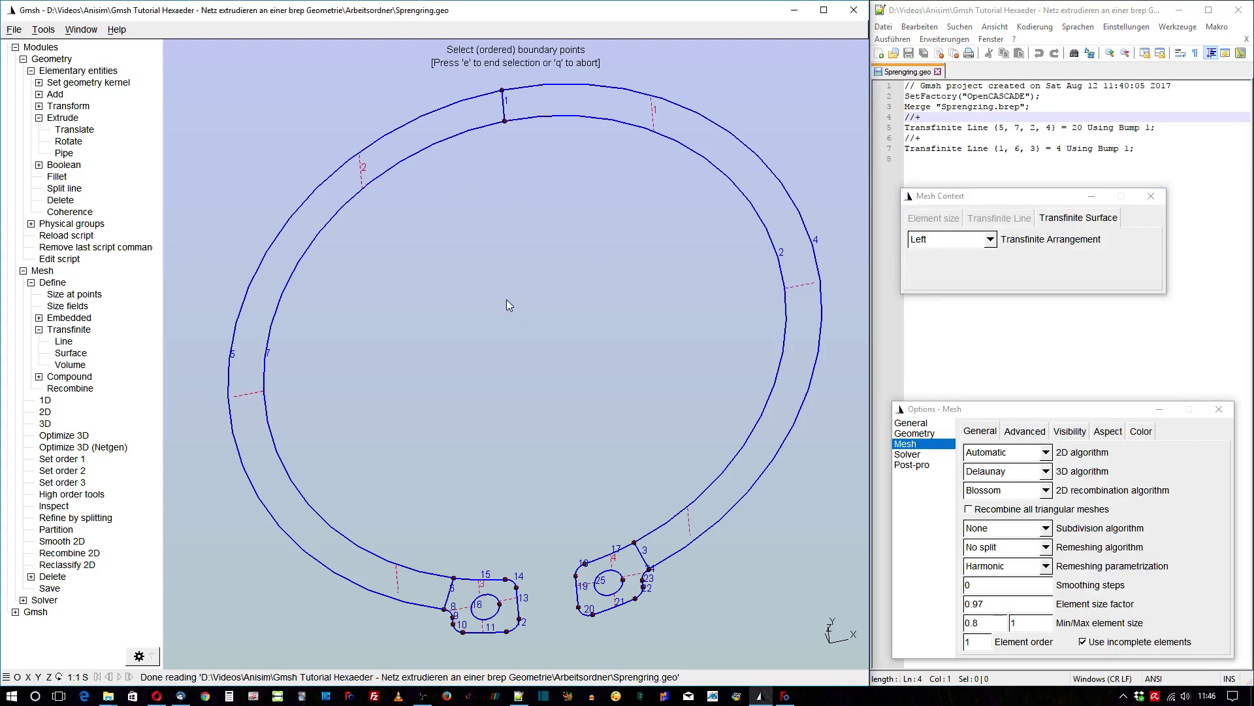
key(e)
click(657, 136)
key(e)
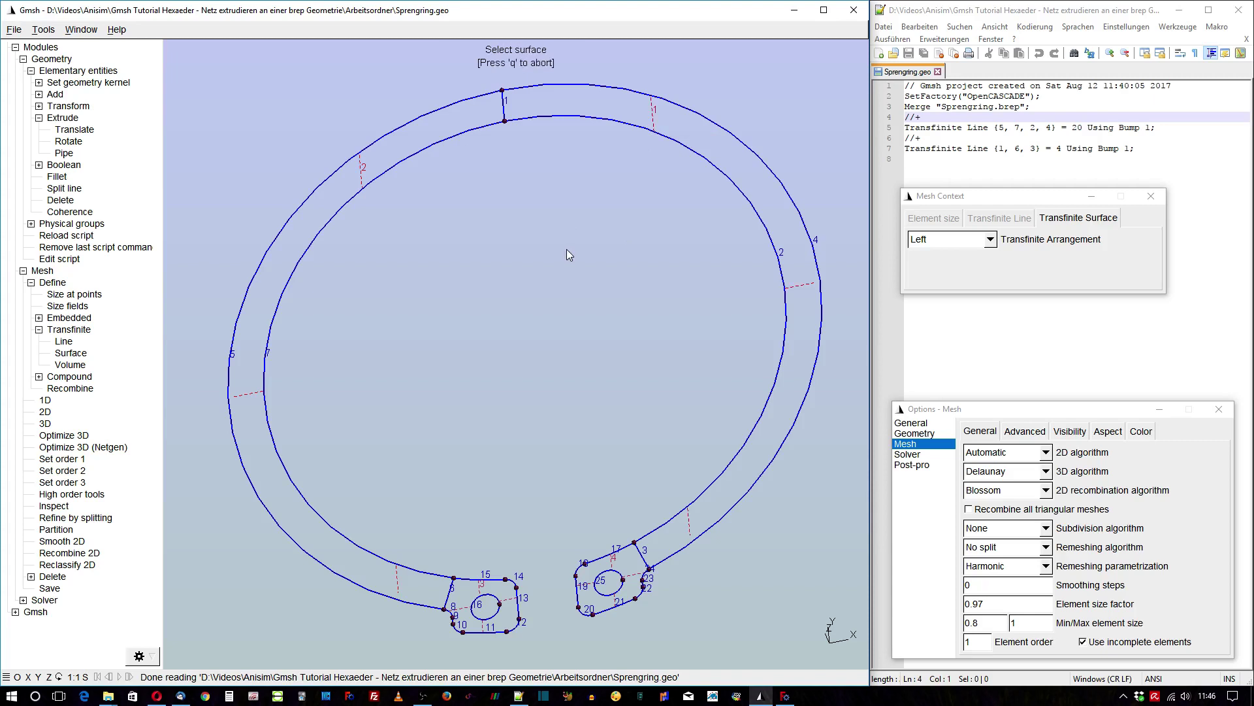
key(q)
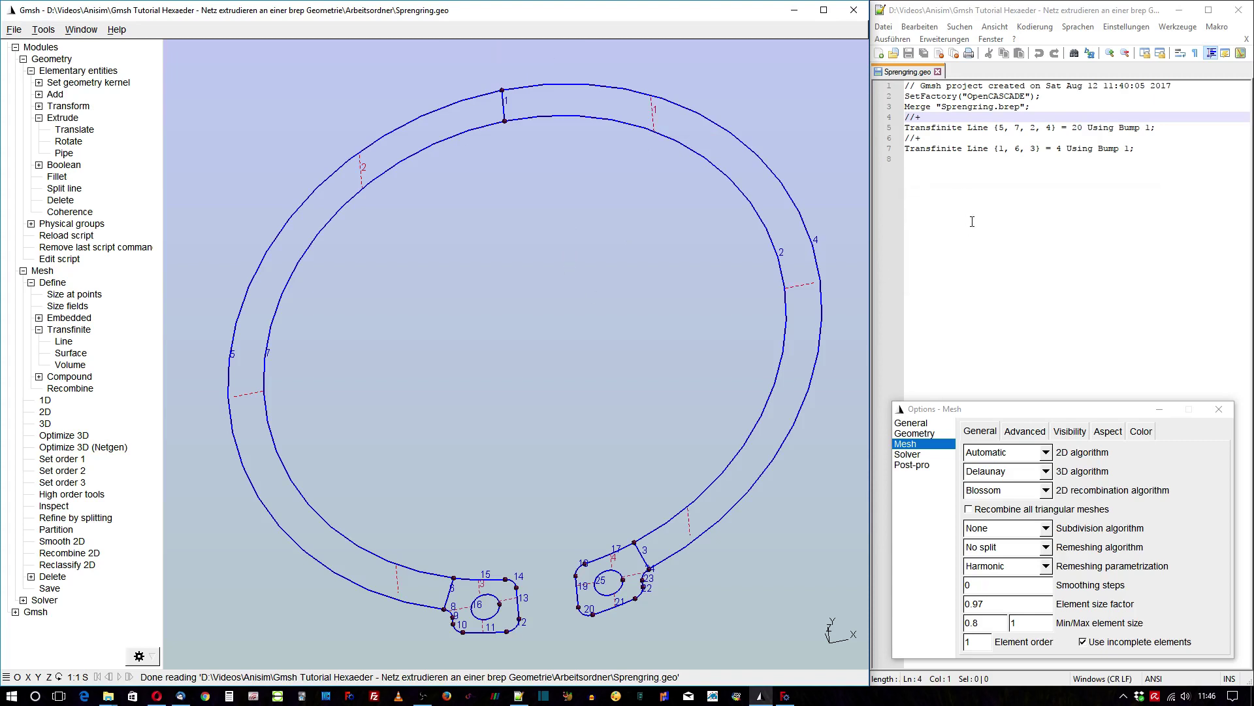
click(683, 409)
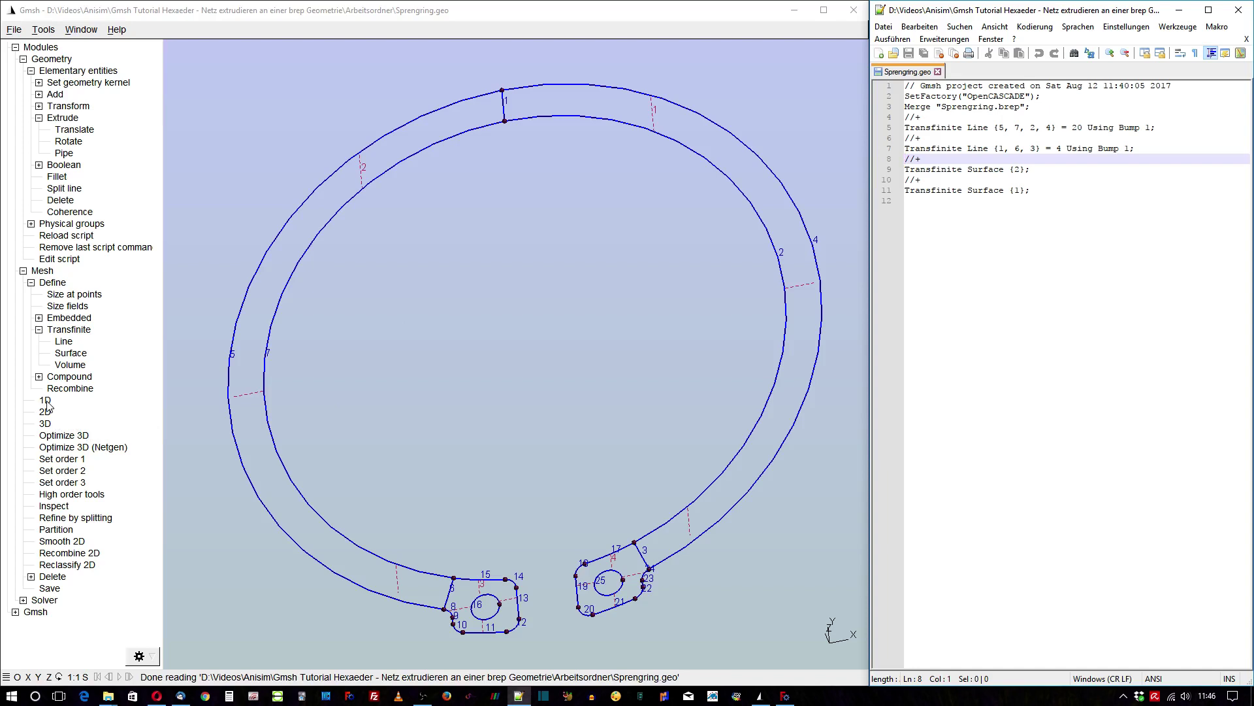
Generate the initial 1D and 2D mesh of the snap ring.
click(46, 401)
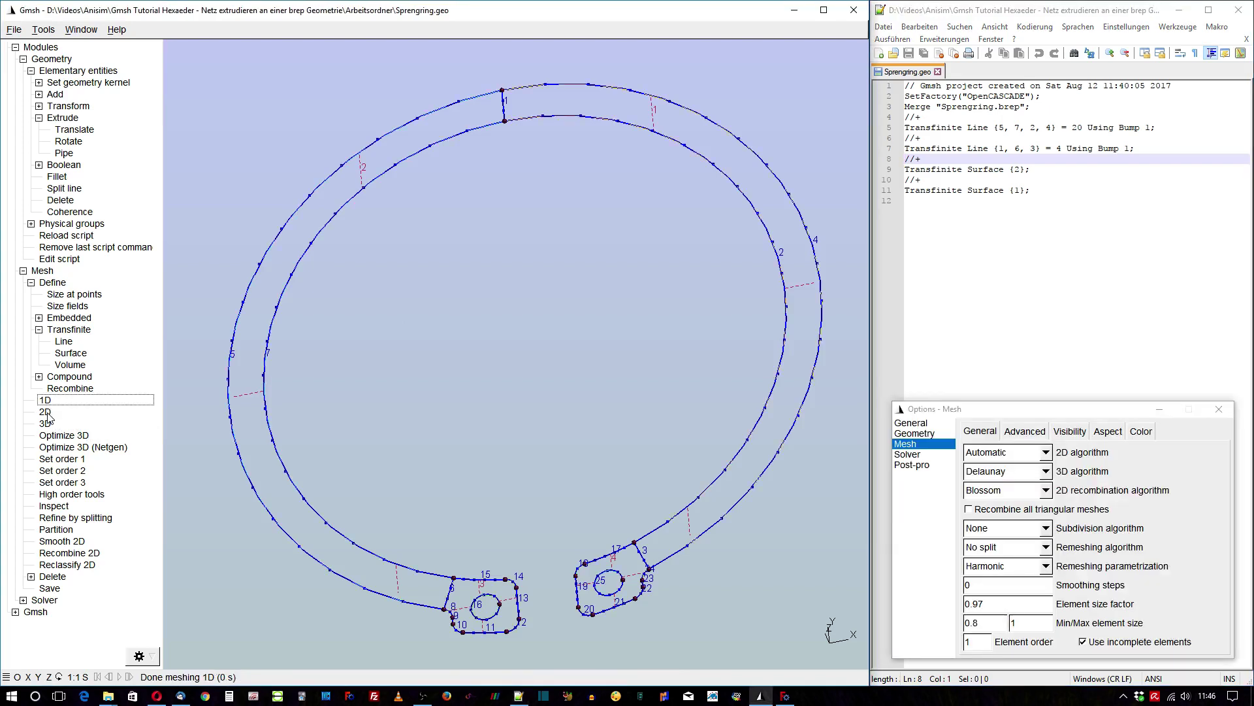
click(46, 413)
mouse_move(475, 299)
mouse_down()
mouse_move(479, 323)
mouse_move(586, 303)
mouse_move(530, 303)
mouse_up()
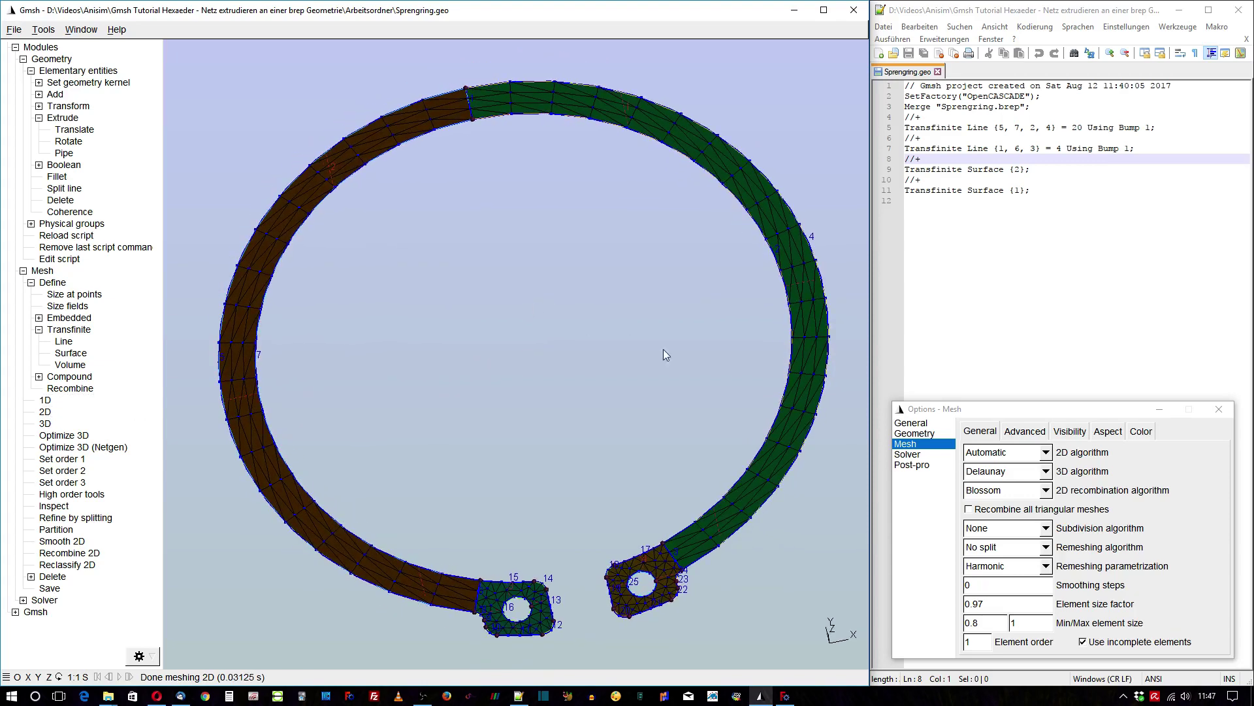
Turn on 'Recombine all triangular meshes' and All Quads subdivision, then remesh in 2D.
click(968, 509)
click(46, 411)
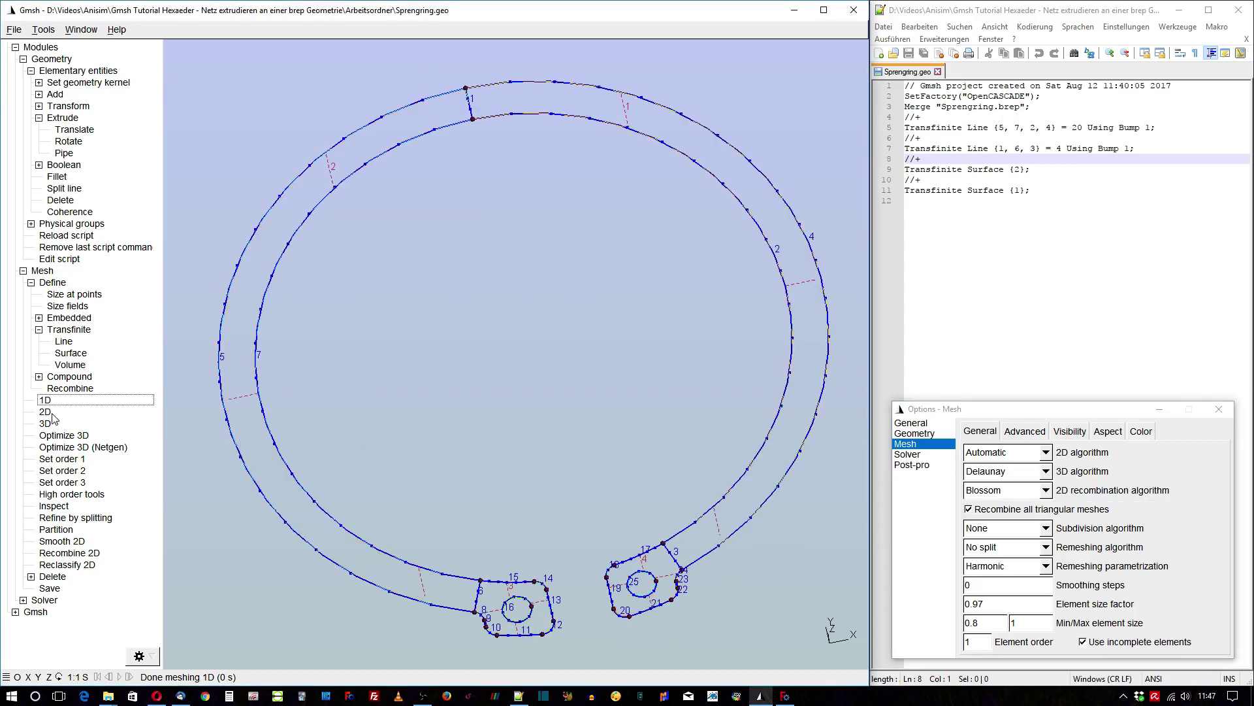
mouse_move(515, 277)
mouse_down()
mouse_move(554, 292)
mouse_move(558, 329)
mouse_up()
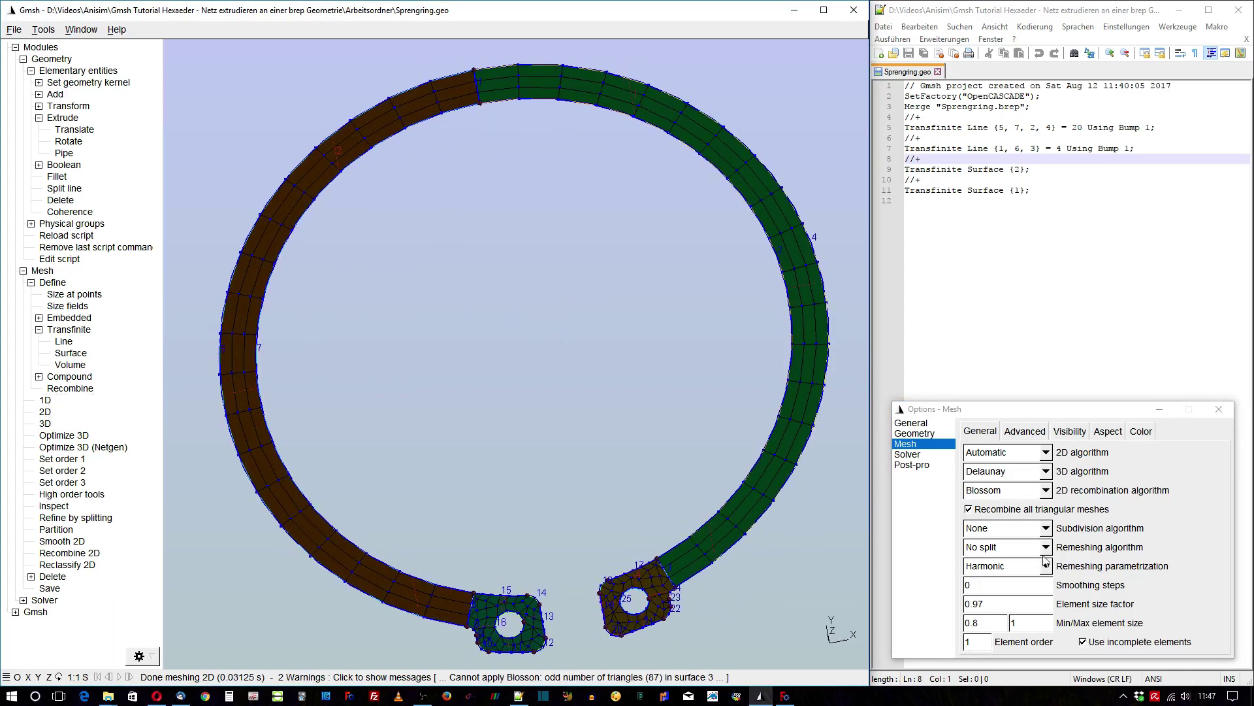
click(1047, 530)
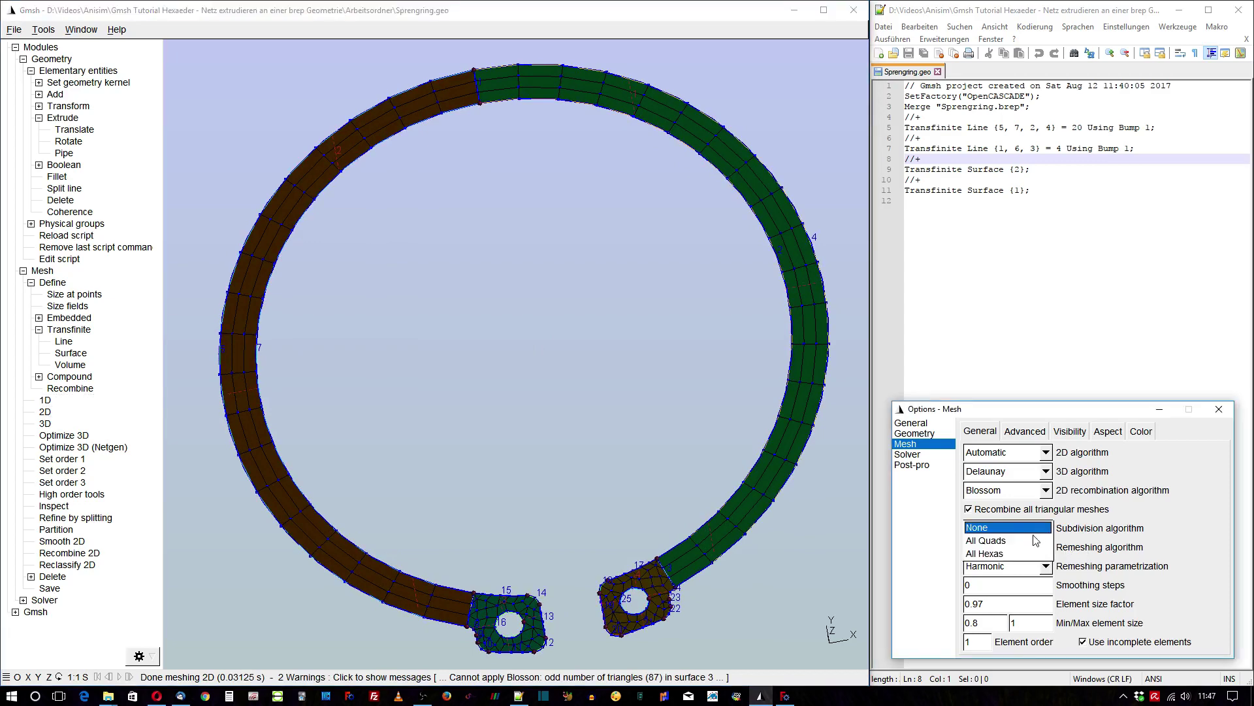
click(1034, 540)
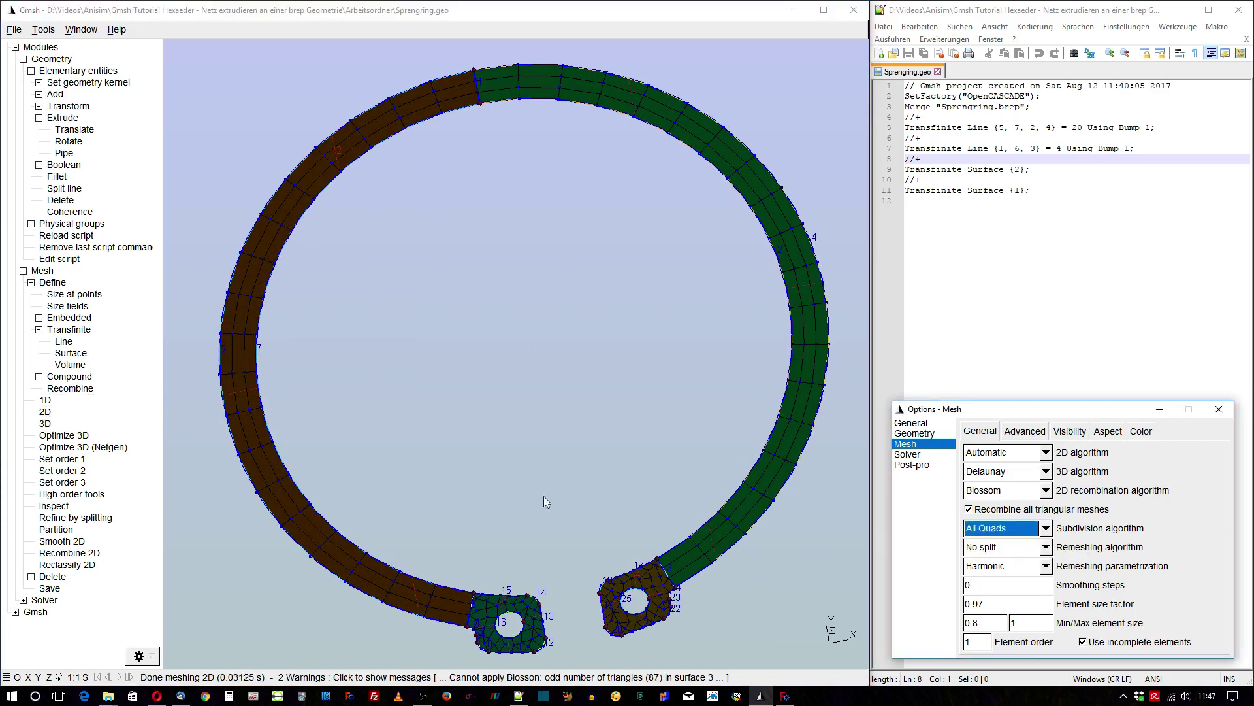
click(47, 412)
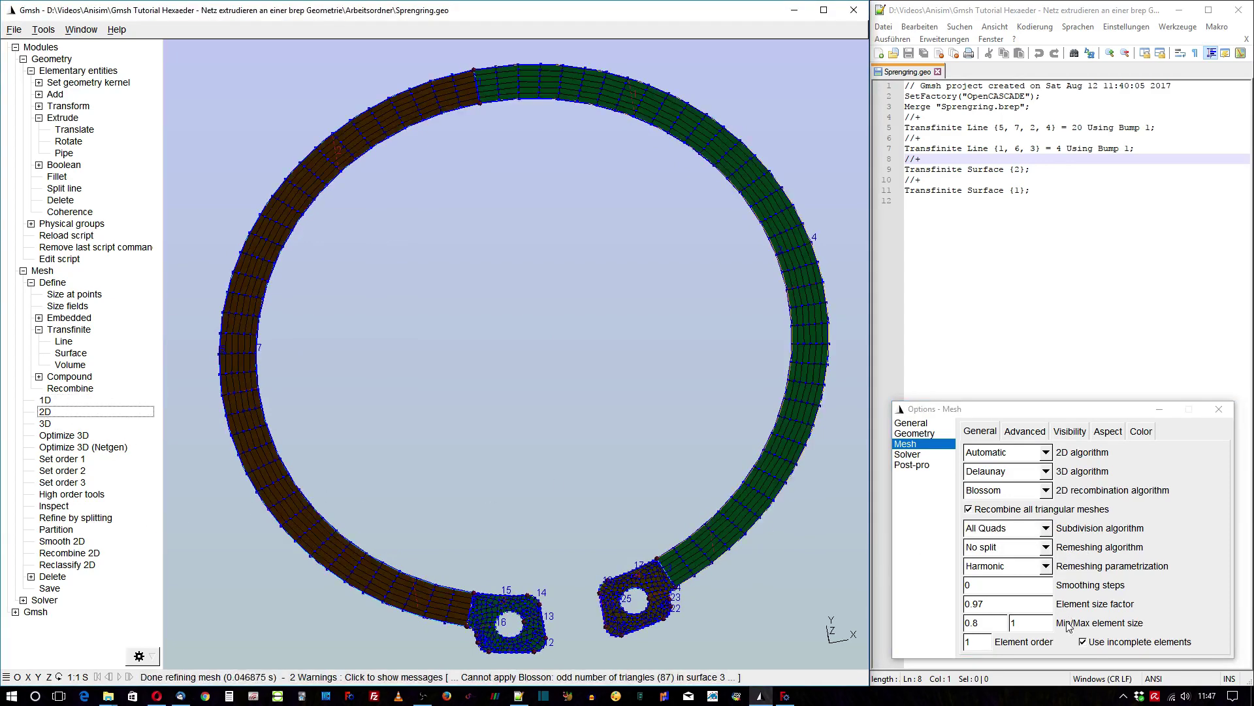
Set the maximum element size to 2 and remesh the ring in 2D.
double_click(1013, 623)
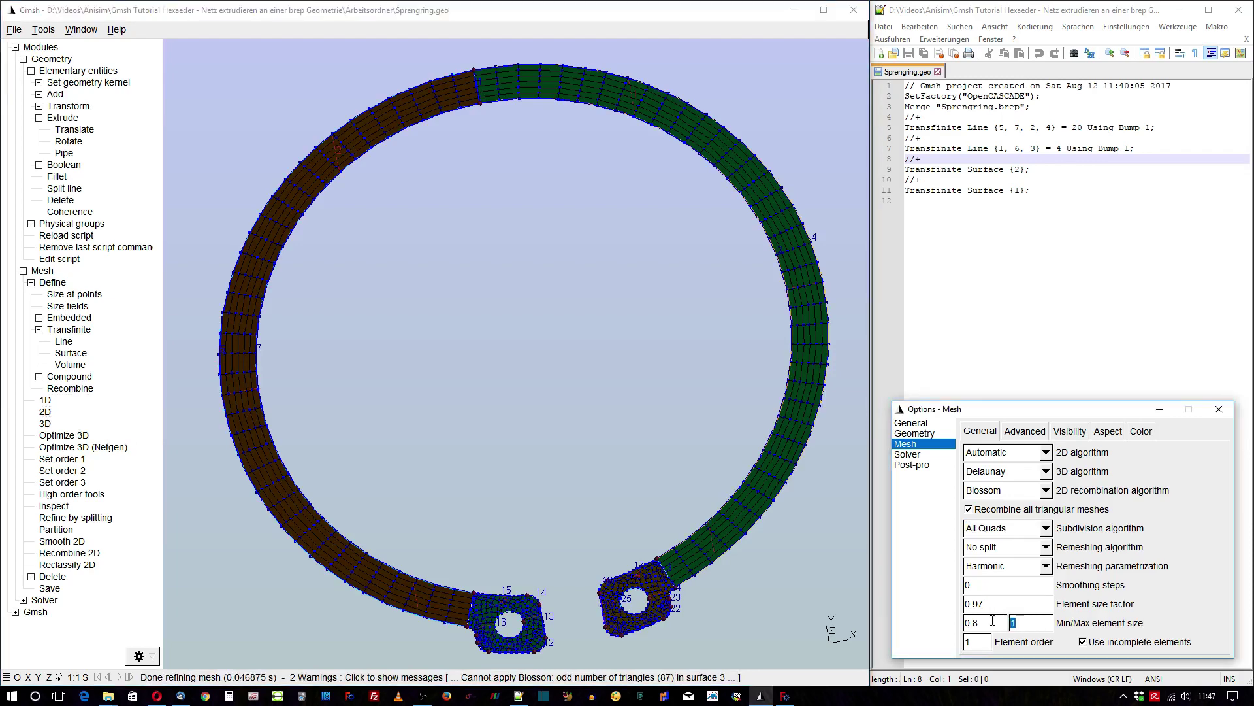
text(2)
scroll(524, 633, up, 1)
scroll(532, 635, up, 1)
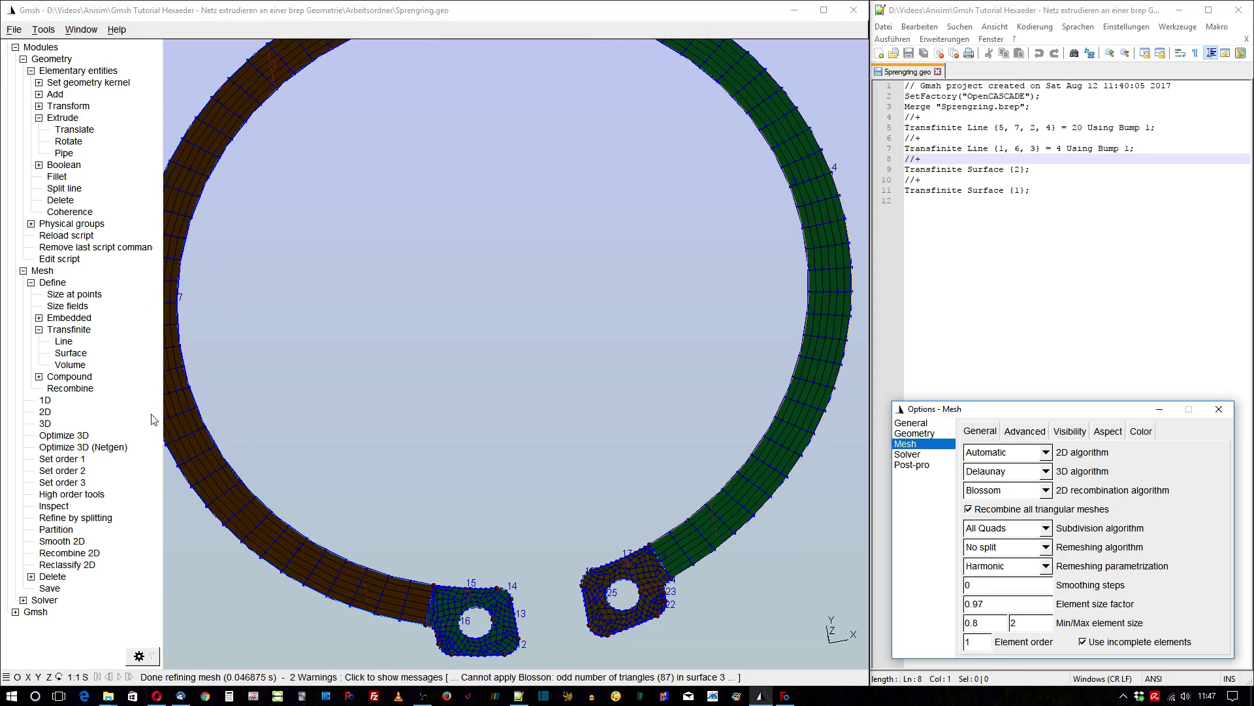
click(45, 412)
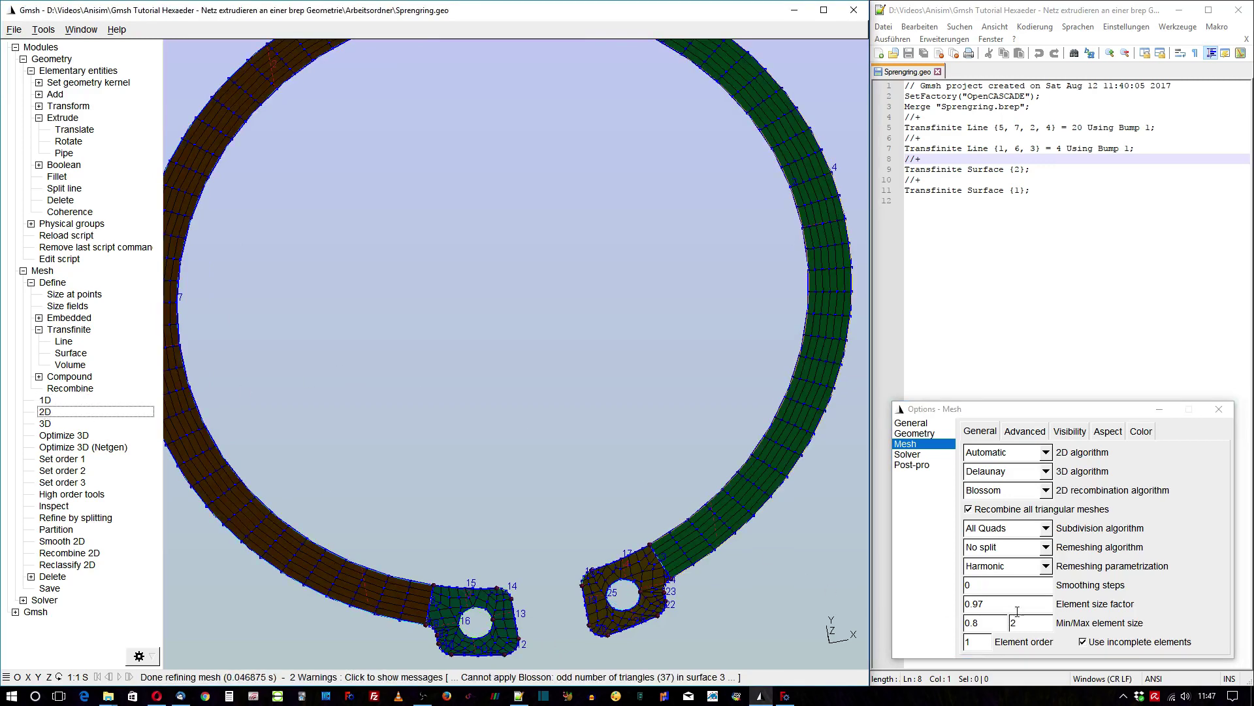
Try an element size factor of 1.36 and remesh in 2D.
click(996, 603)
key(BackSpace)
key(BackSpace)
key(BackSpace)
text(1.36)
key(Tab)
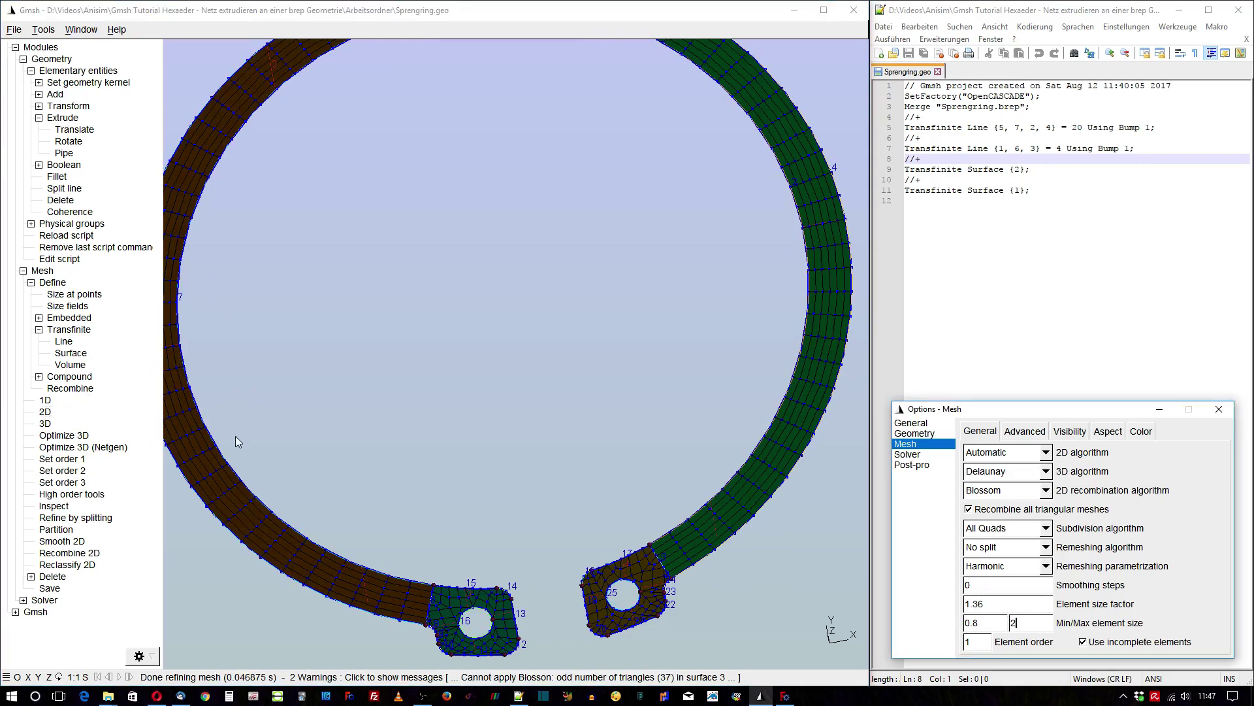
click(50, 411)
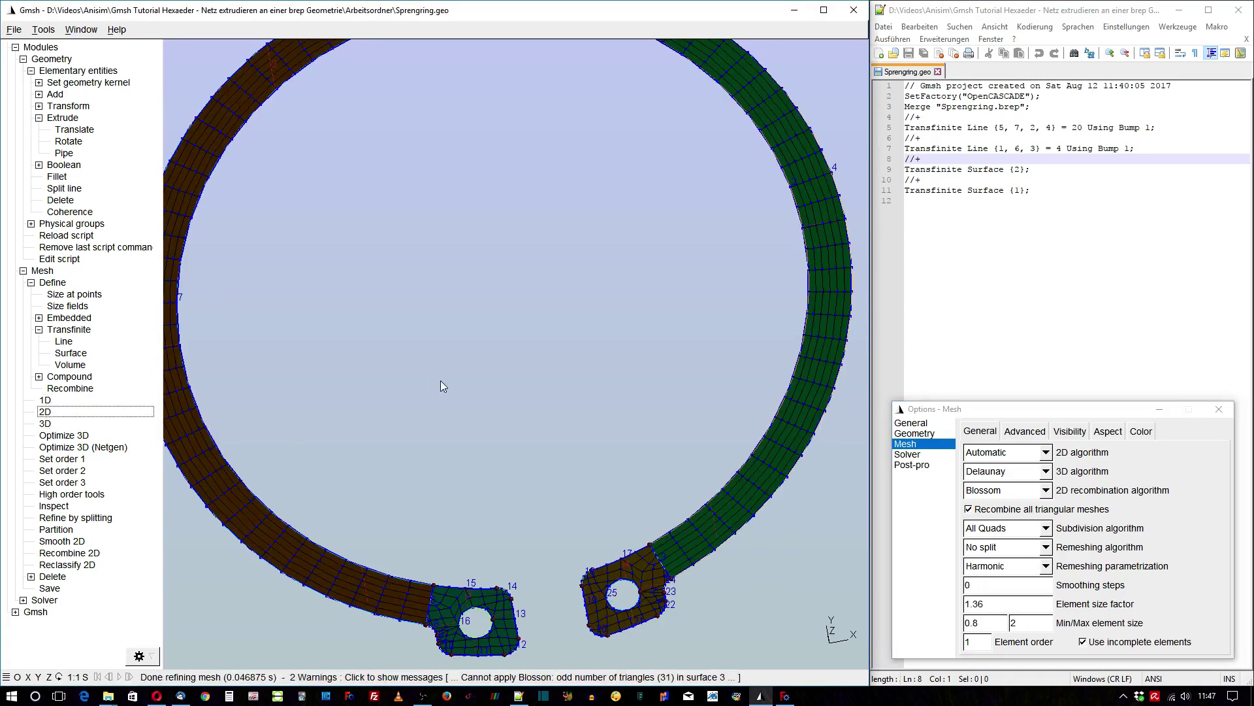
Change the element size factor to 0.77, remesh, and inspect the resulting quad mesh.
click(1031, 606)
key(BackSpace)
key(BackSpace)
key(BackSpace)
text(0.77)
key(Tab)
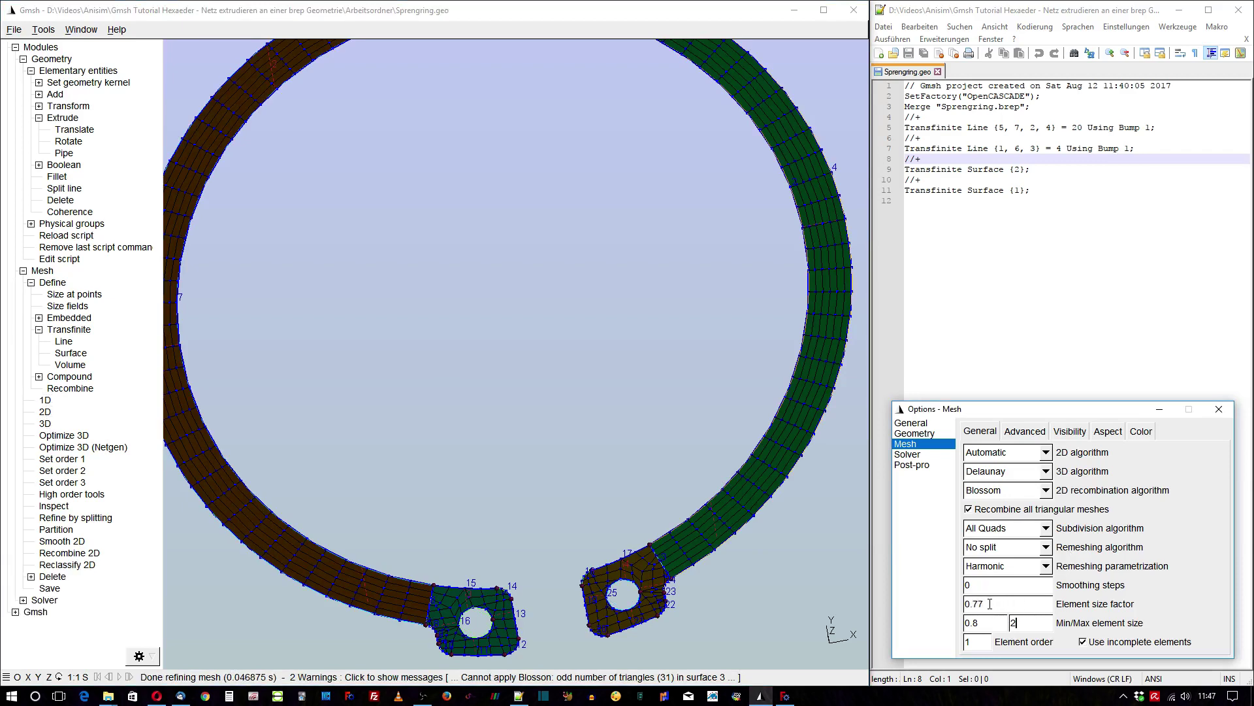
click(46, 411)
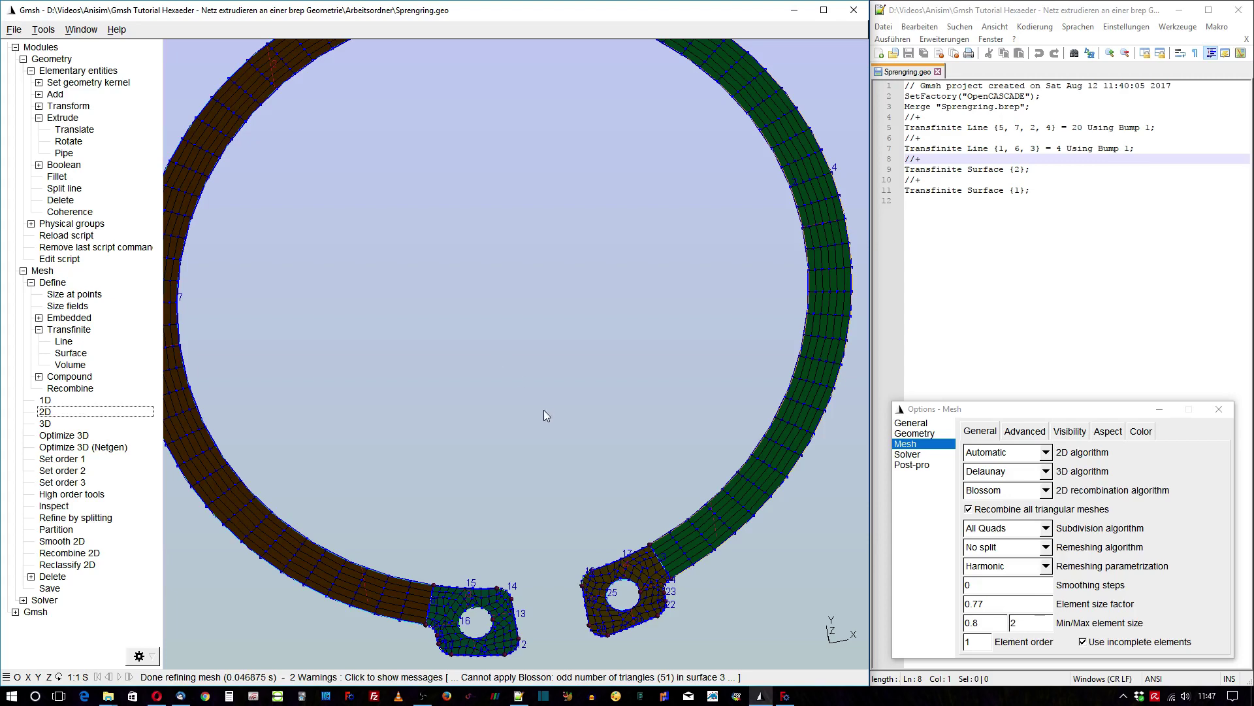
scroll(458, 448, down, 1)
scroll(458, 448, down, 1)
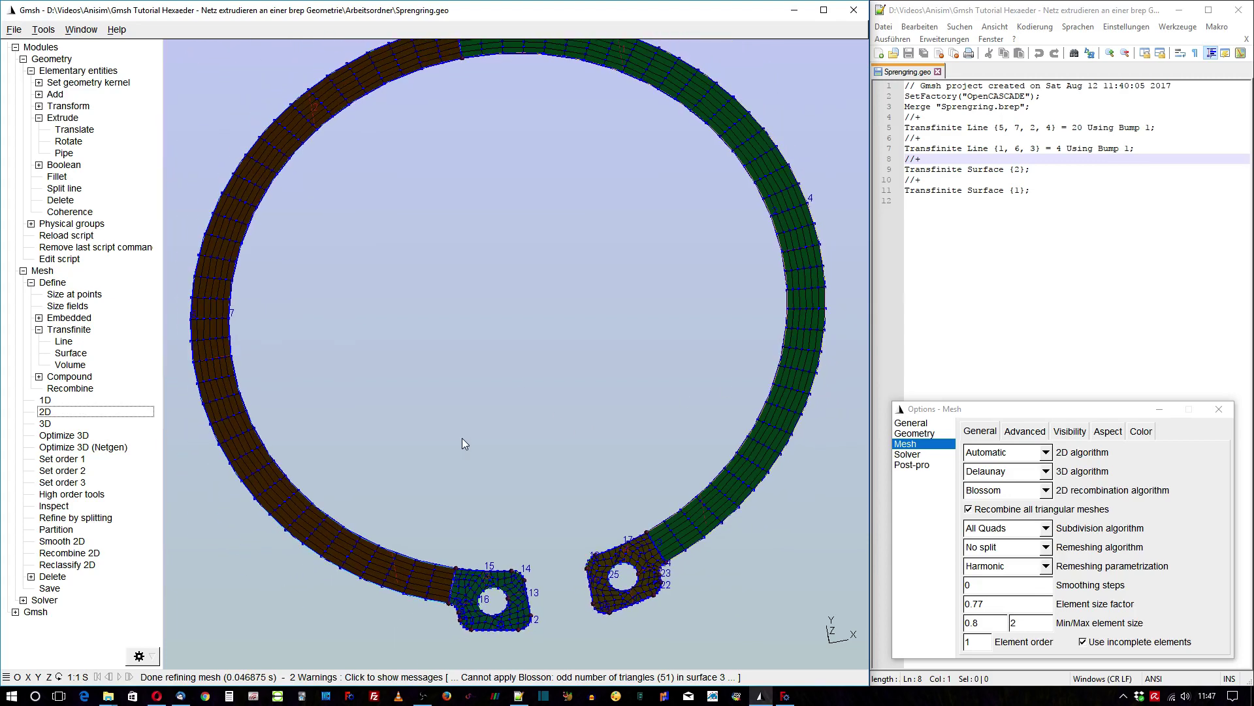
scroll(461, 438, down, 1)
mouse_move(460, 421)
mouse_down()
mouse_move(424, 265)
mouse_move(416, 289)
mouse_up()
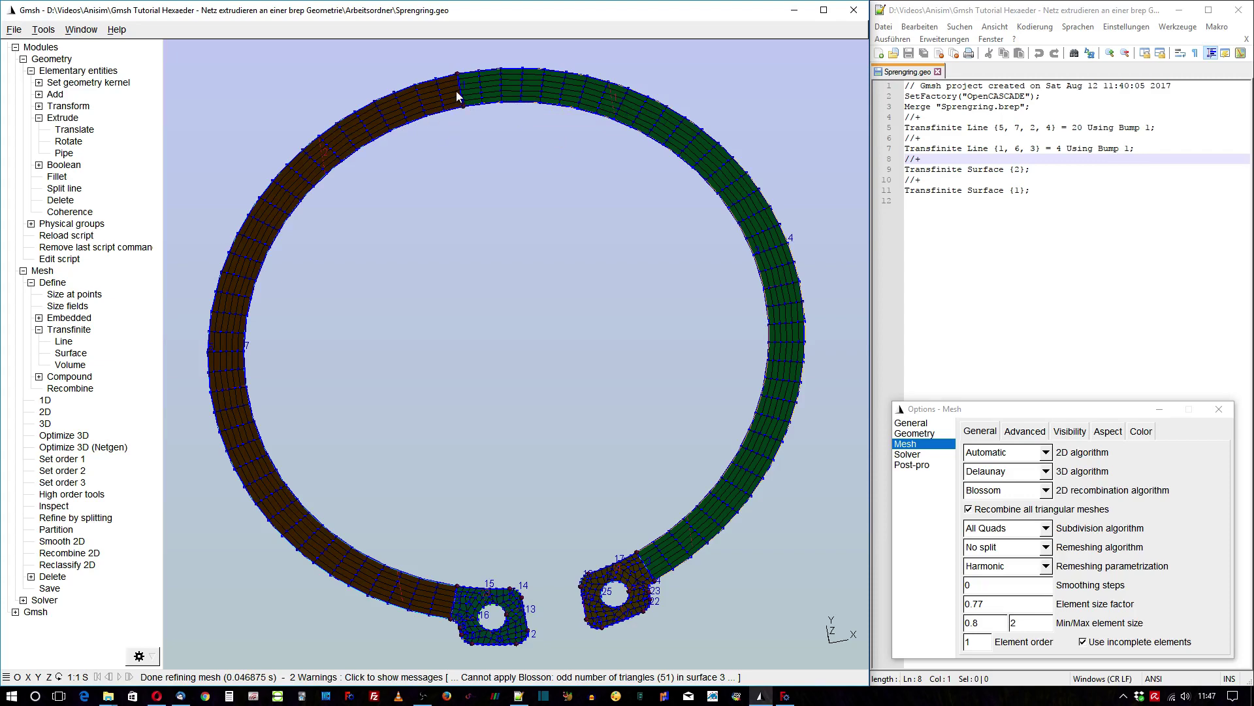
drag(413, 104, 390, 113)
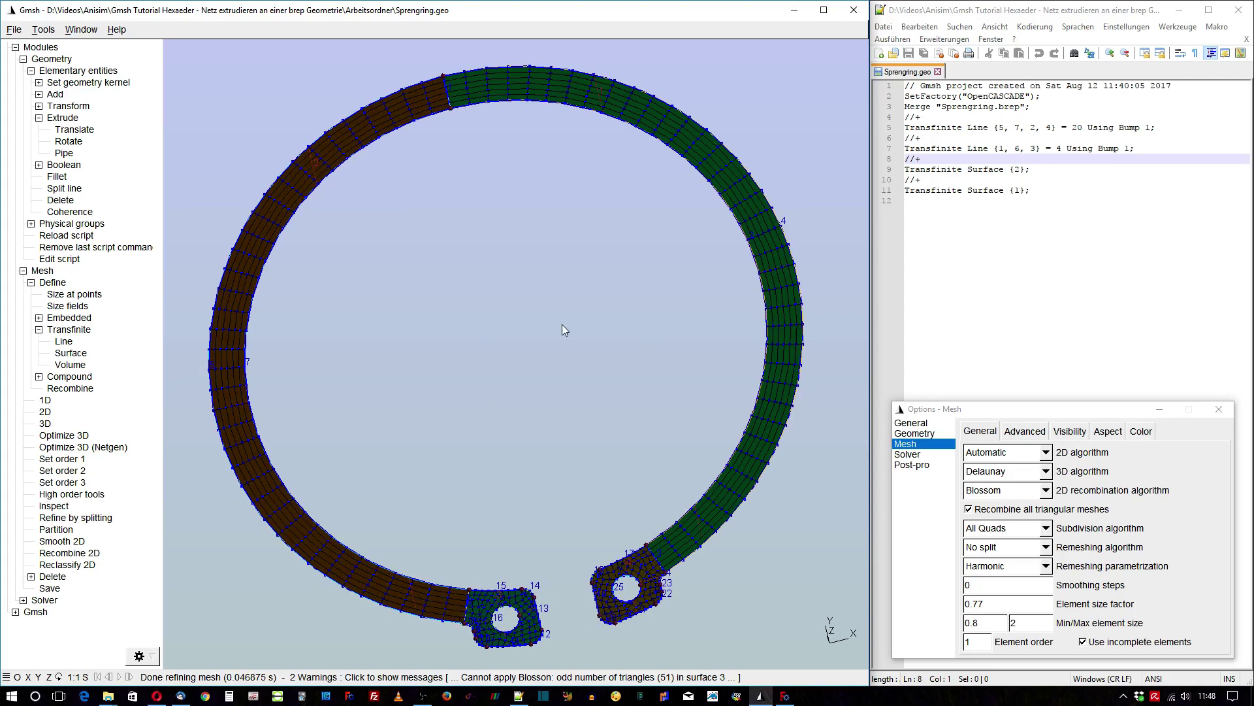
Change Bump 1 to Bump 0.2 on lines 5 and 7, save, and reload in Gmsh.
click(1096, 238)
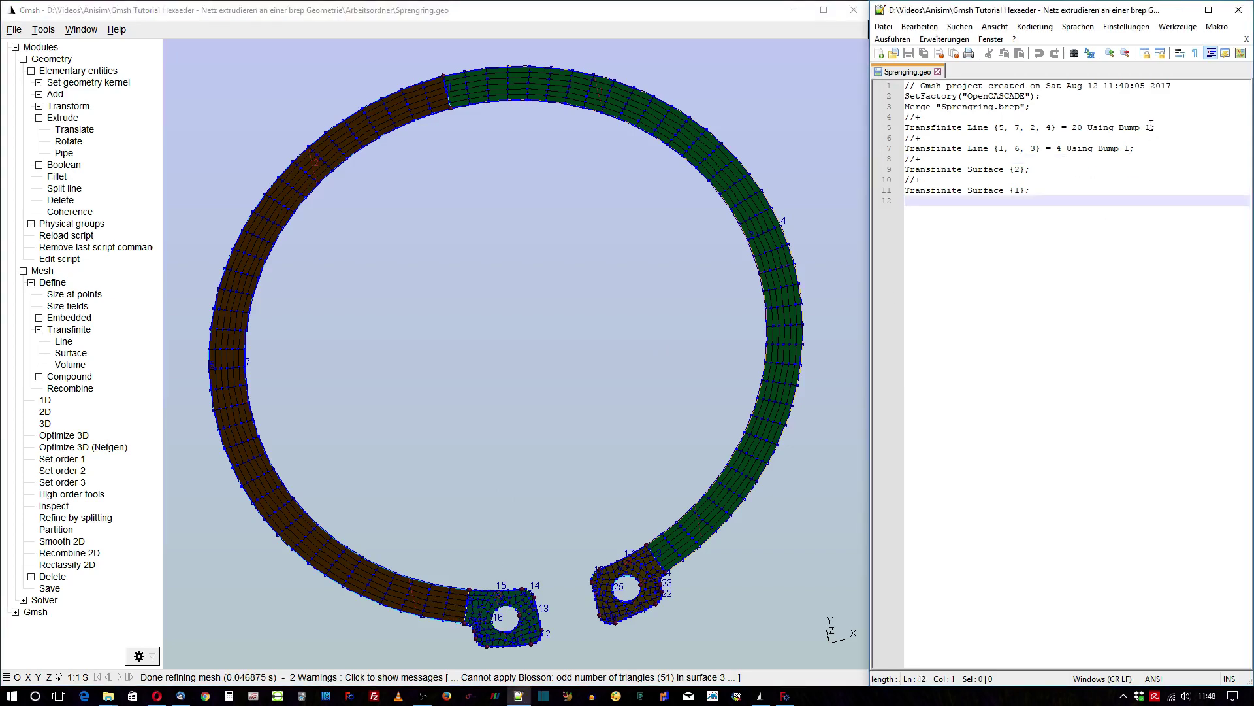
drag(1152, 127, 1147, 127)
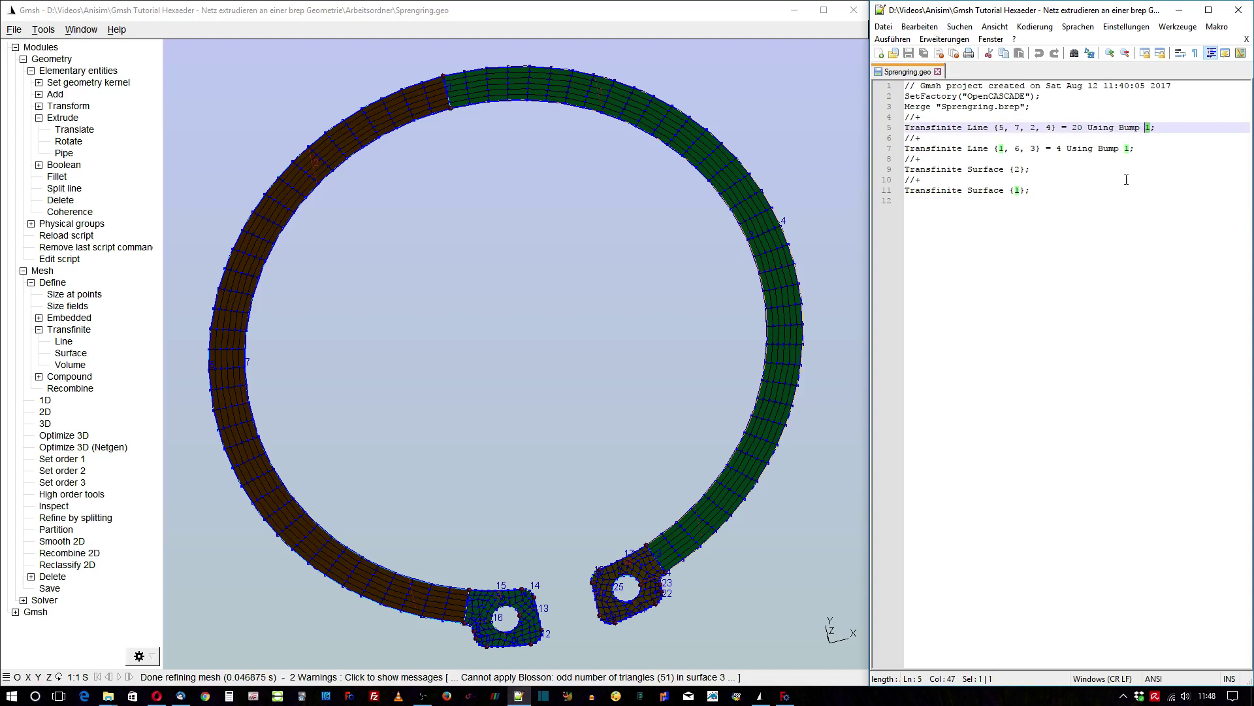
click(1152, 128)
key(BackSpace)
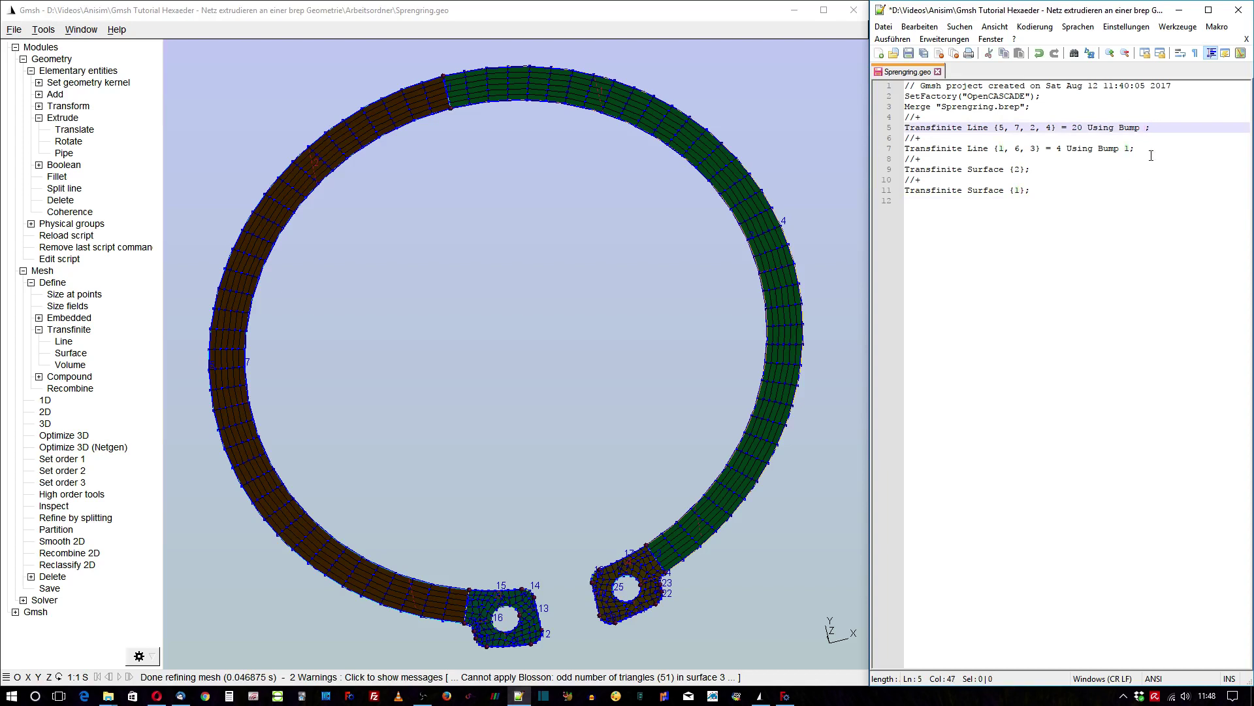
text(0.2)
click(1131, 148)
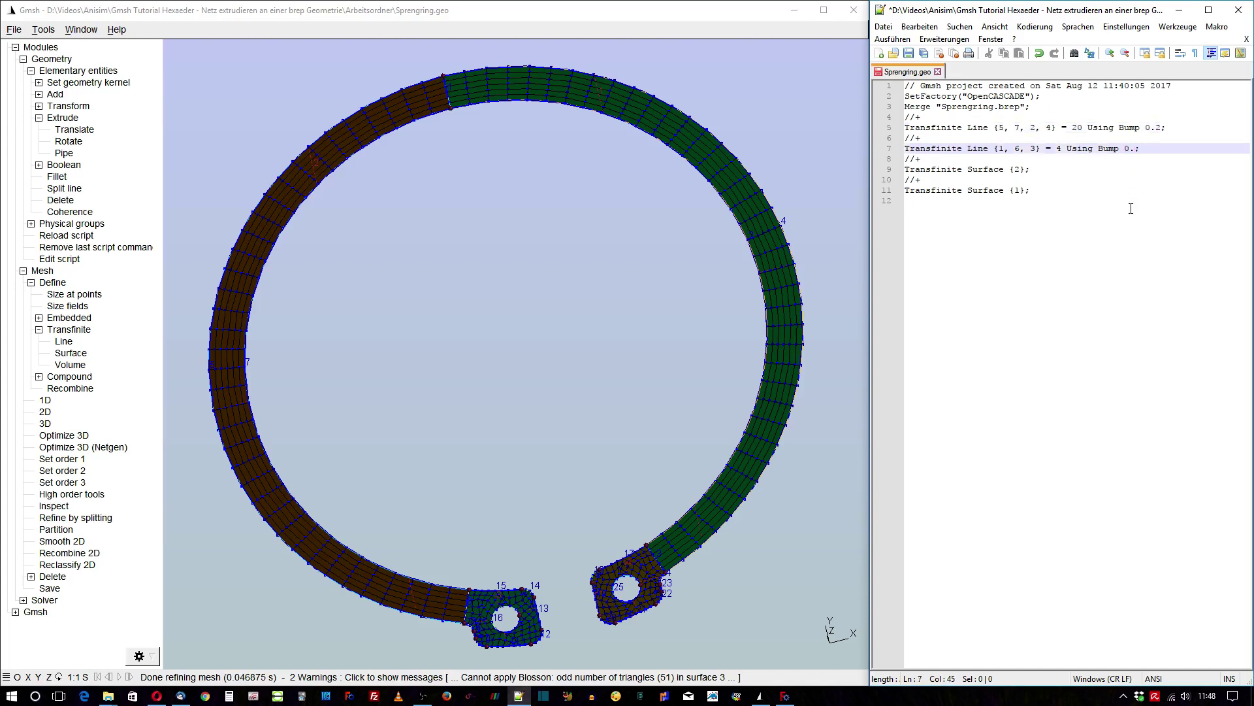
text(2)
click(908, 53)
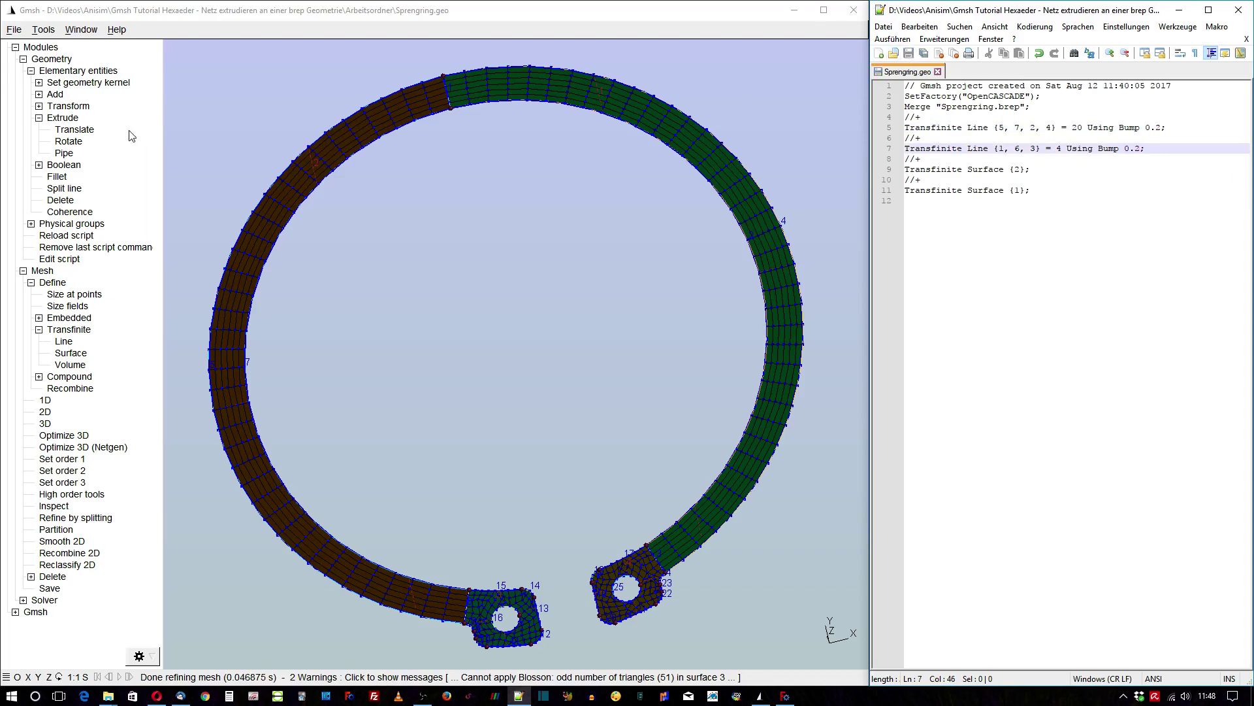
click(77, 236)
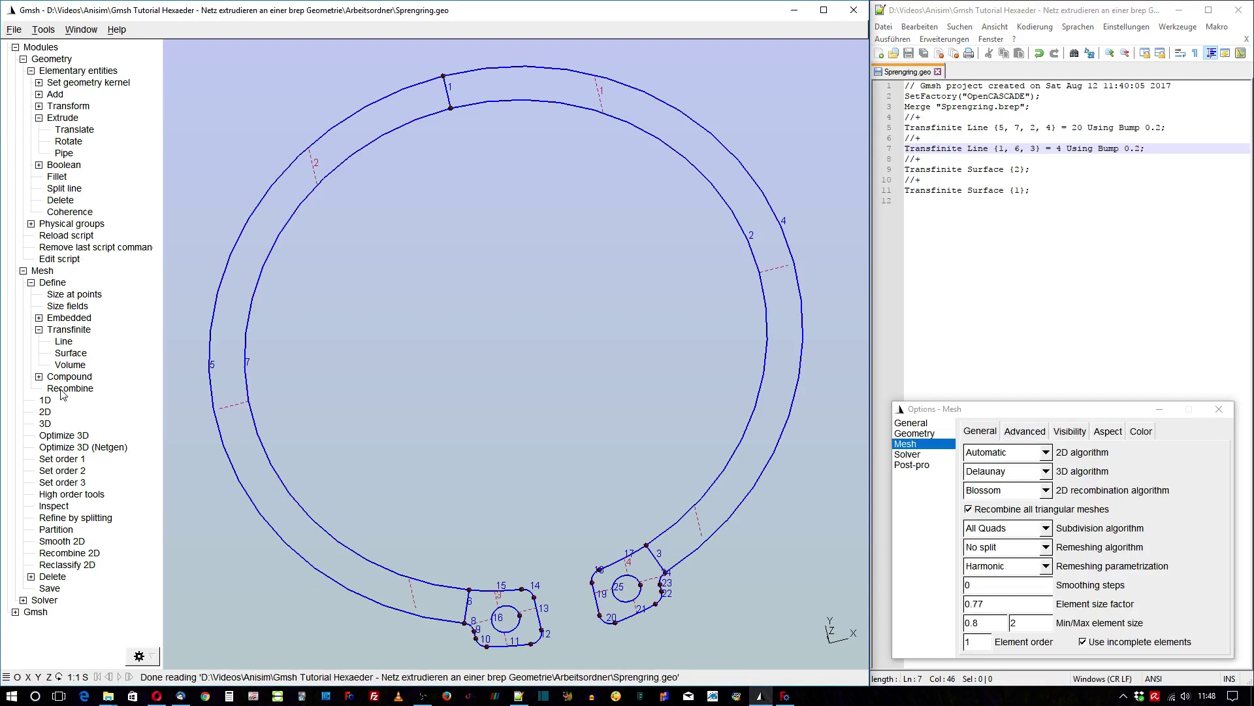
Remesh the reloaded ring in 2D and inspect the graded quads along its arc.
click(44, 412)
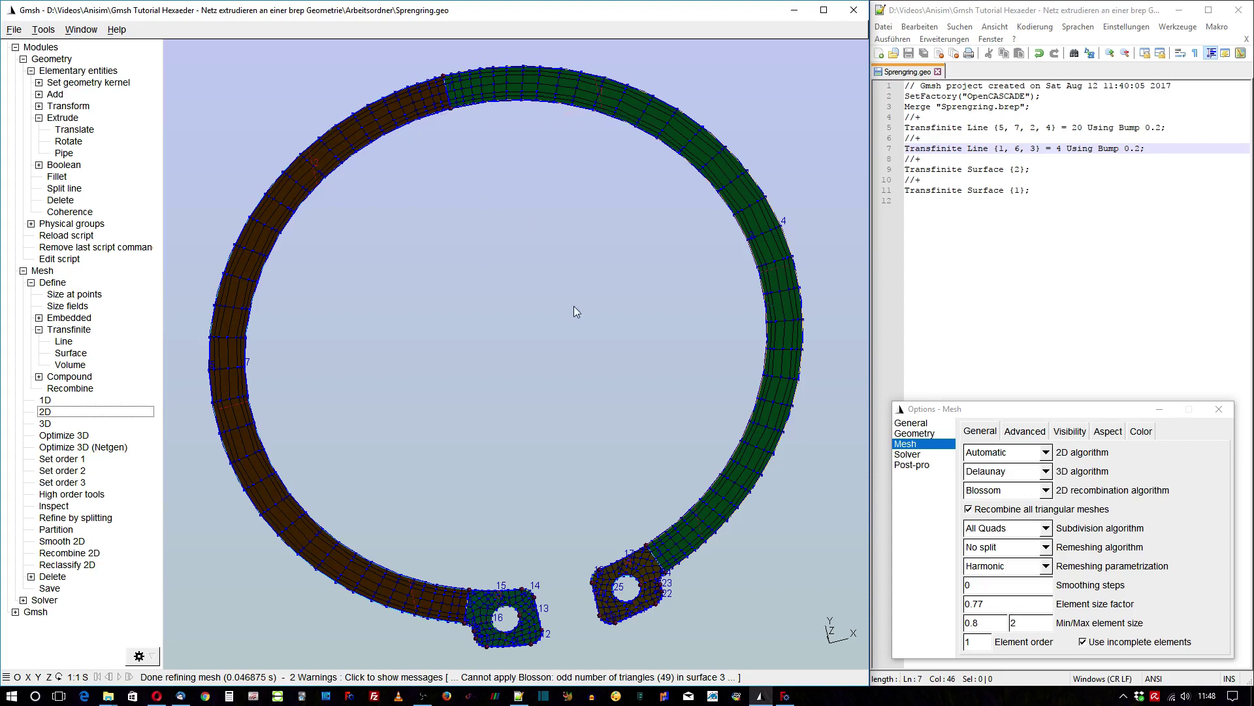
scroll(353, 190, up, 5)
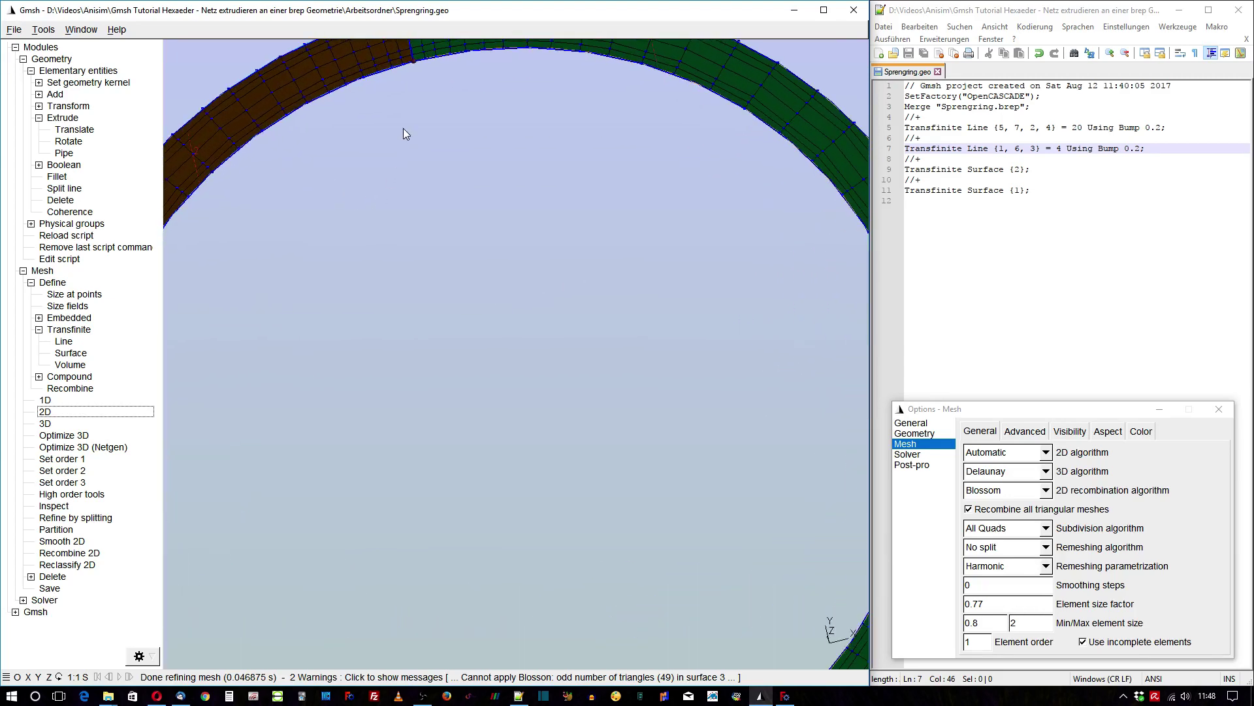
right_drag(403, 128, 471, 309)
mouse_move(469, 304)
mouse_down()
mouse_move(479, 215)
mouse_move(414, 215)
mouse_move(383, 339)
mouse_move(488, 328)
mouse_up()
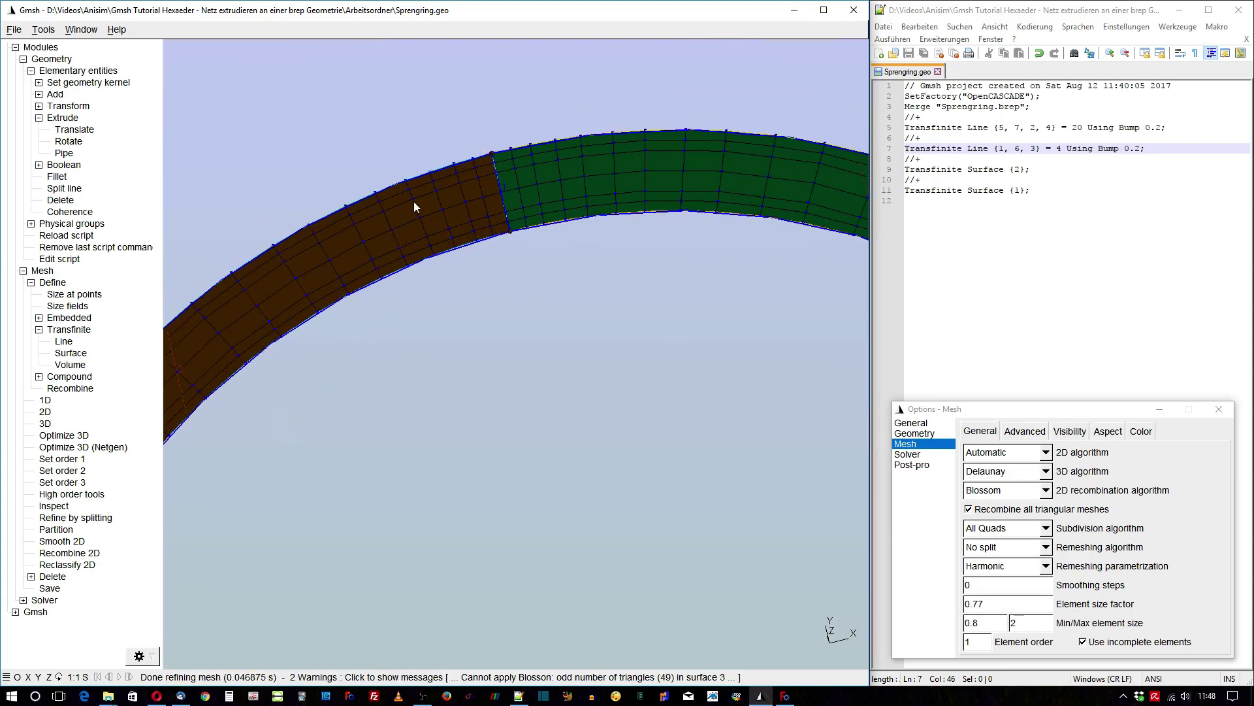
Zoom out and tilt the ring, then reload Sprengring.geo to clear the mesh.
scroll(413, 201, down, 1)
scroll(410, 205, down, 2)
scroll(417, 222, down, 2)
scroll(431, 214, down, 2)
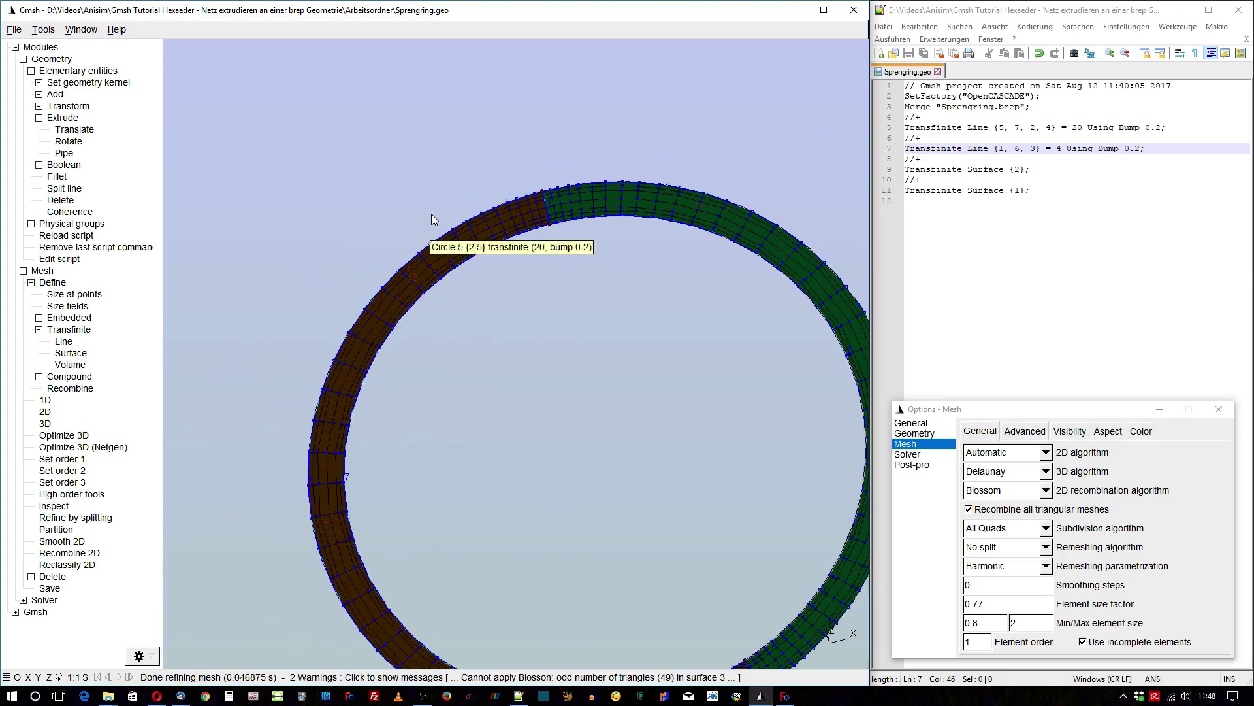
scroll(600, 351, down, 1)
scroll(563, 351, down, 1)
scroll(551, 461, up, 1)
mouse_move(552, 461)
mouse_down()
mouse_move(504, 365)
mouse_move(516, 380)
mouse_up()
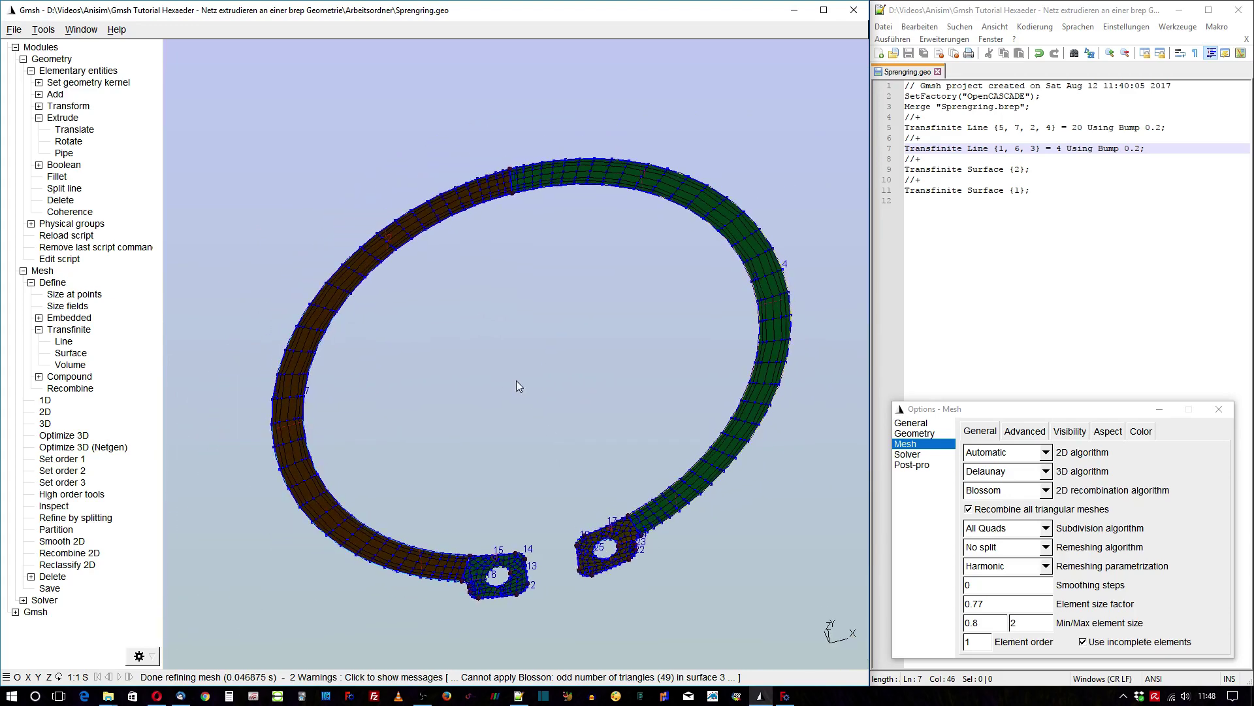
click(1004, 256)
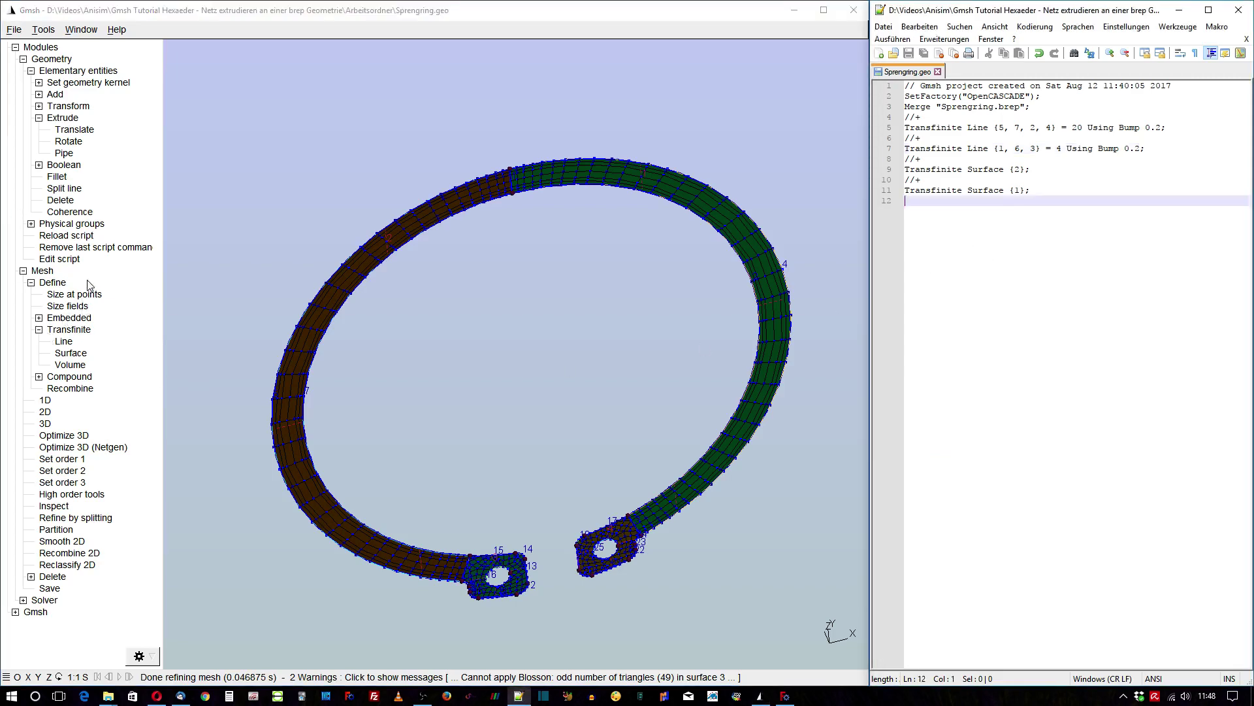
click(66, 236)
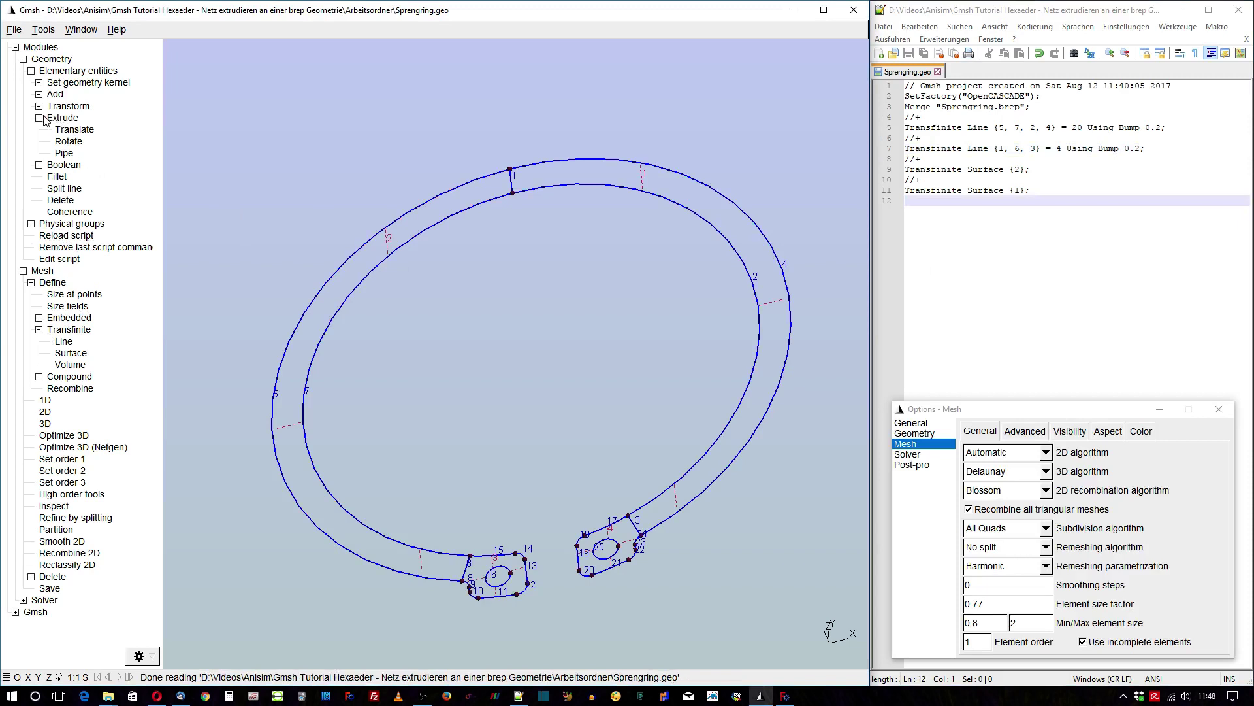
Extrude the ring surfaces by DZ 2 with 4 recombined mesh layers, reload, and mesh in 3D.
click(74, 130)
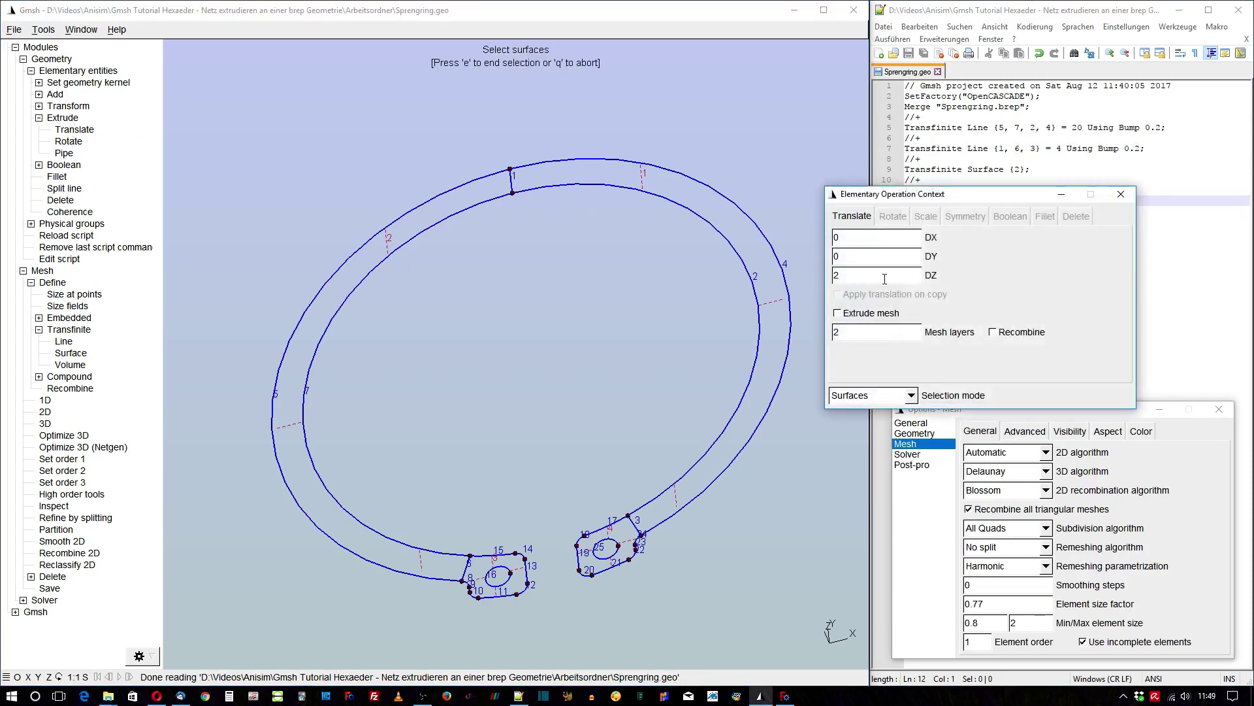
click(839, 314)
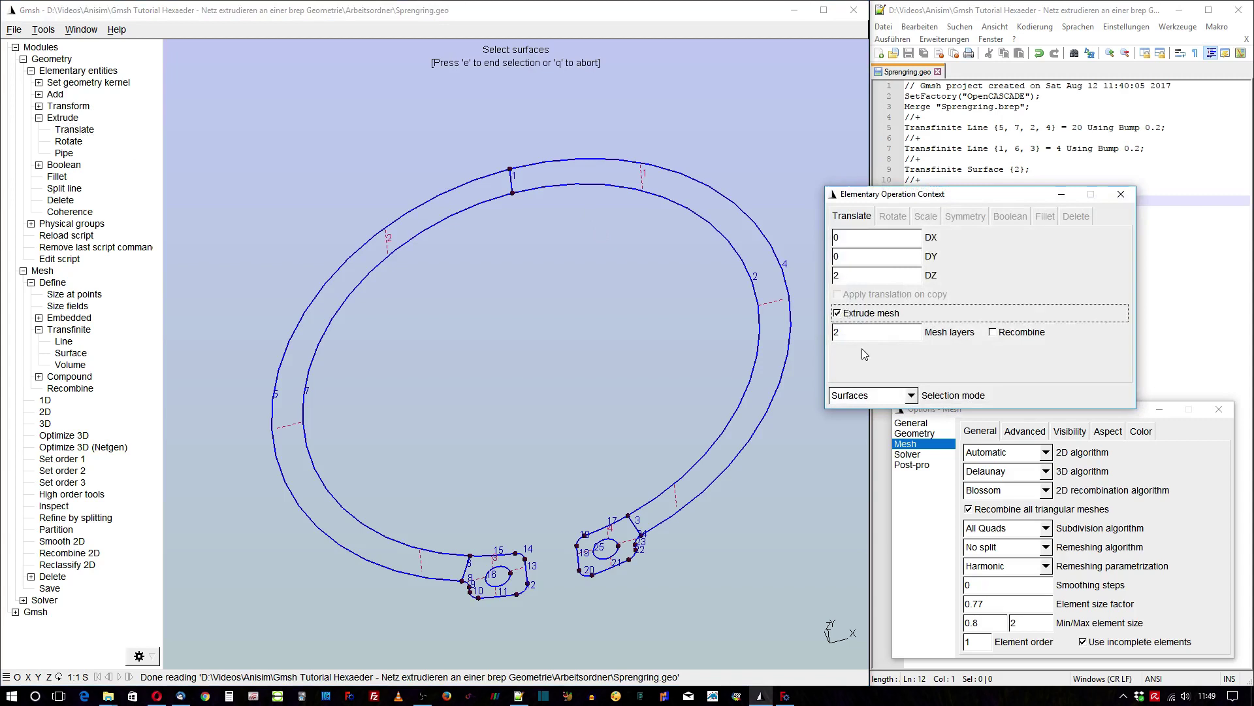
key(Tab)
text(4)
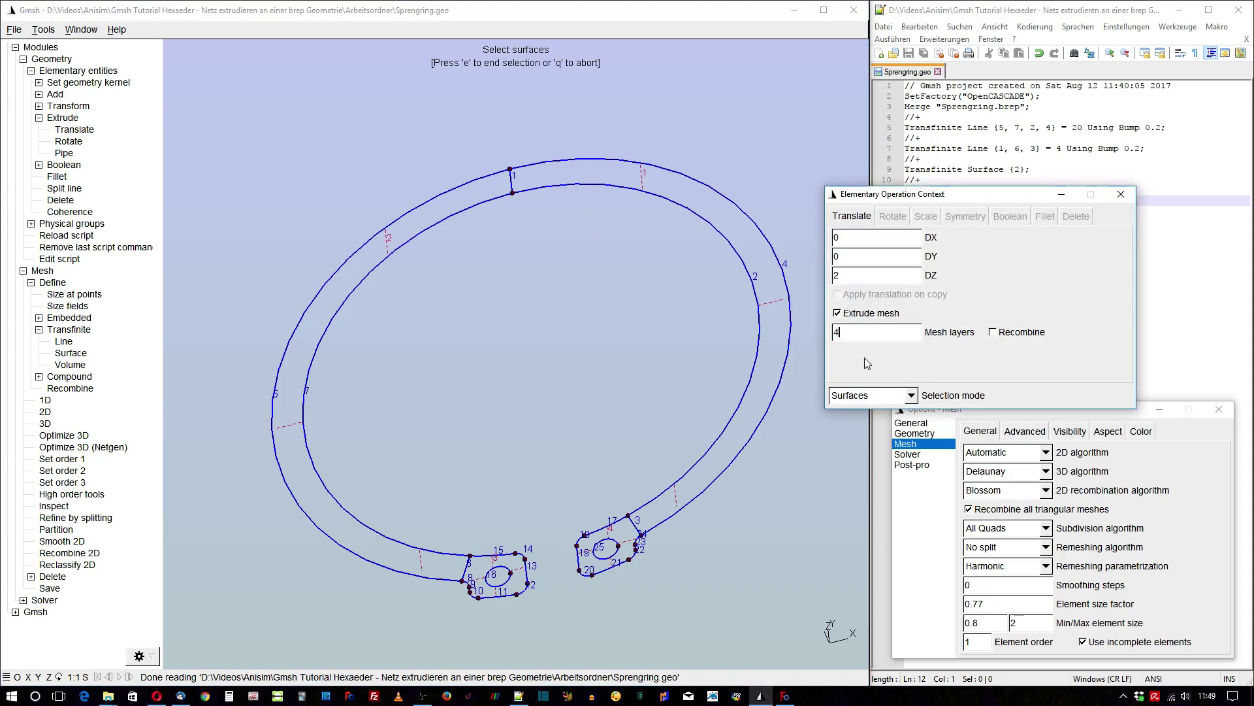
click(994, 333)
click(284, 441)
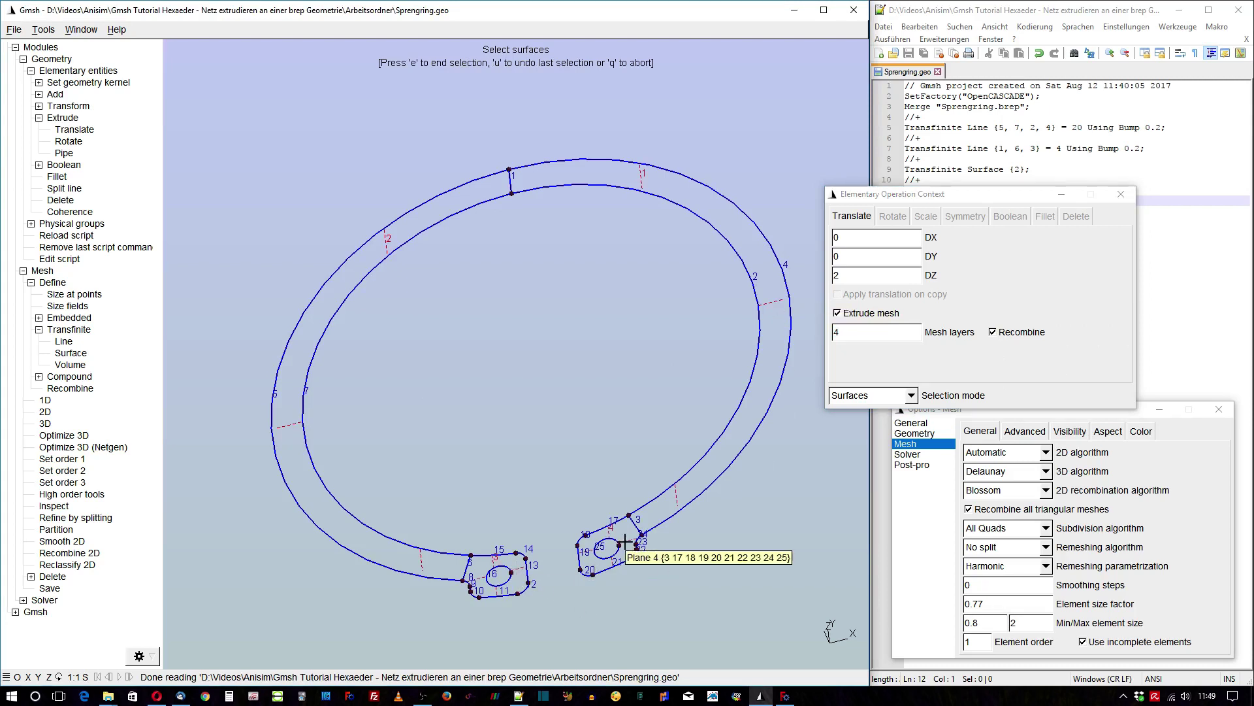
key(e)
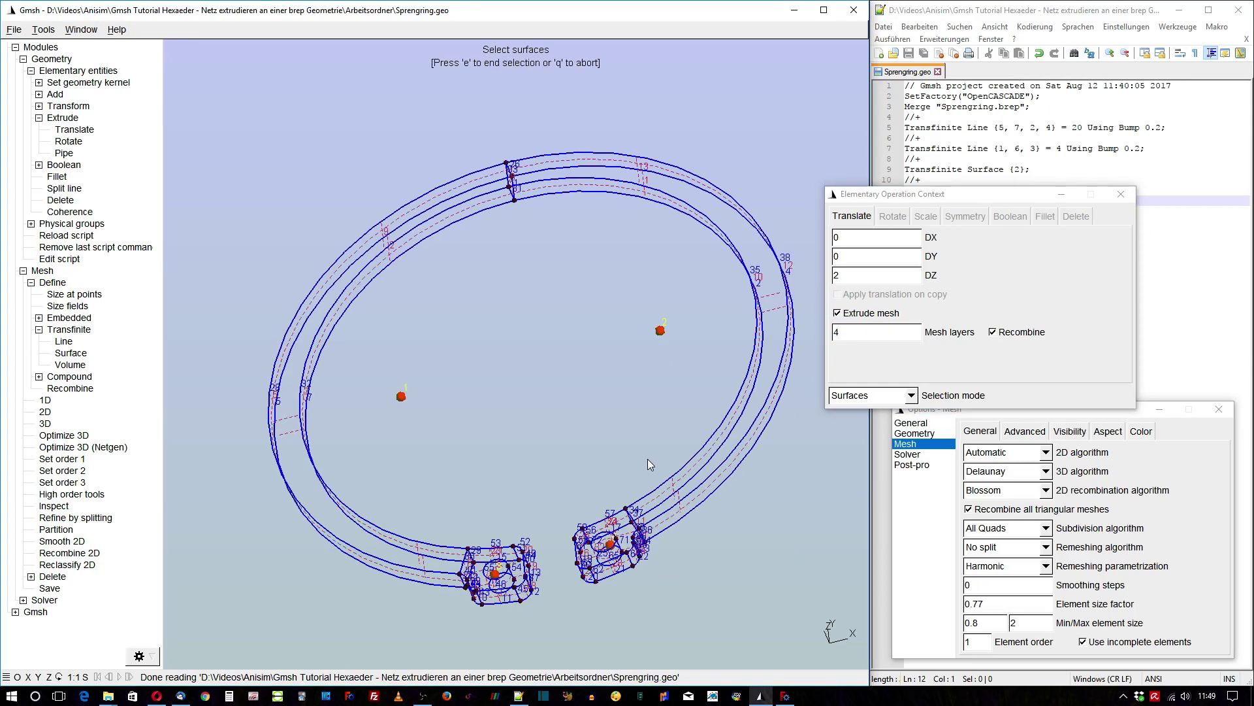
key(q)
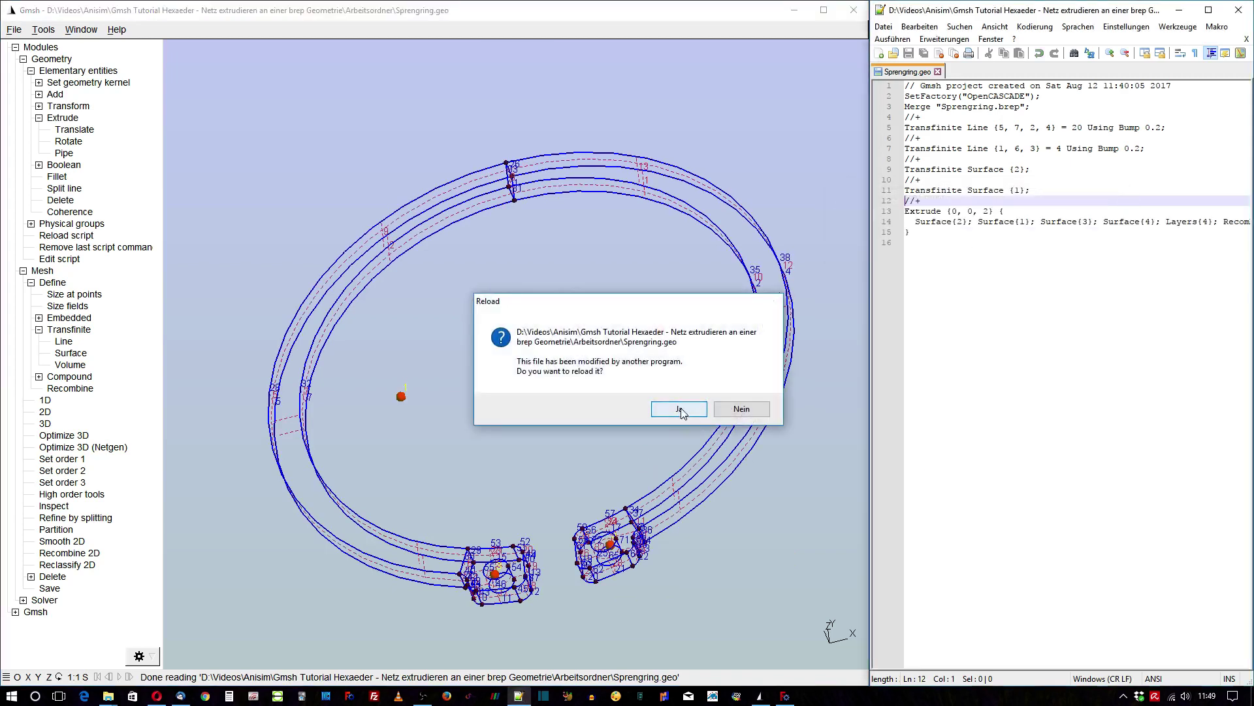
click(679, 410)
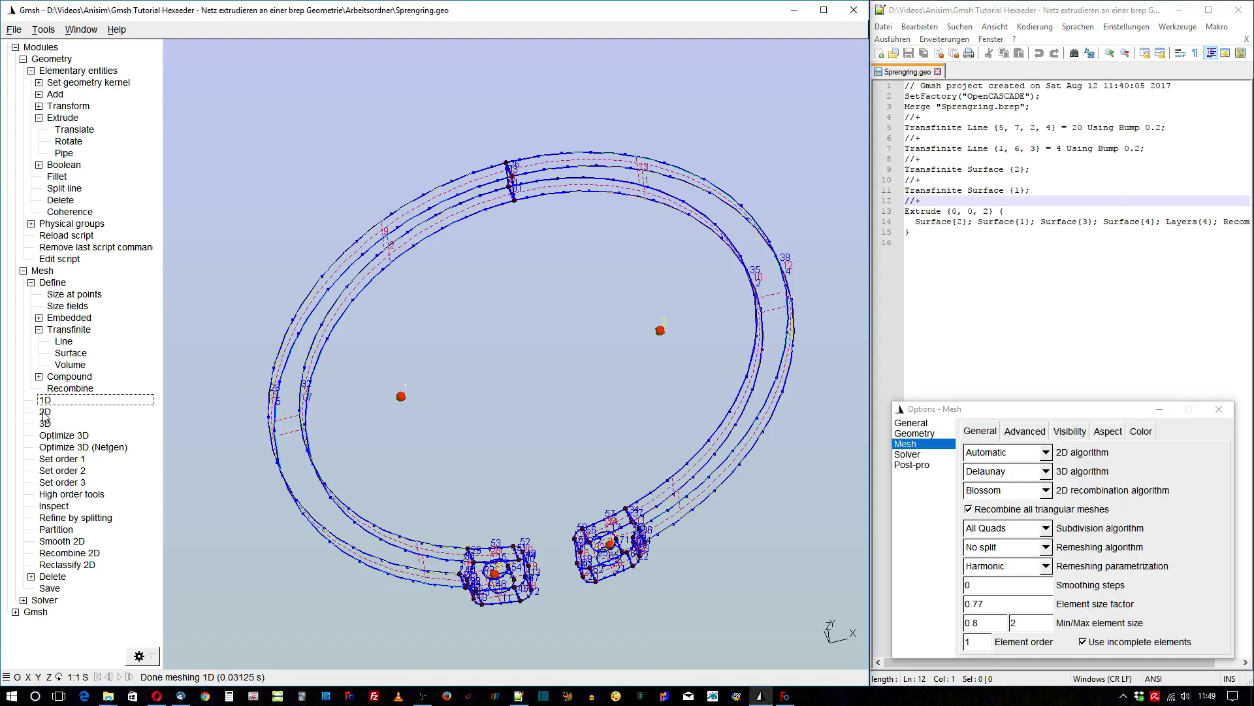
click(45, 423)
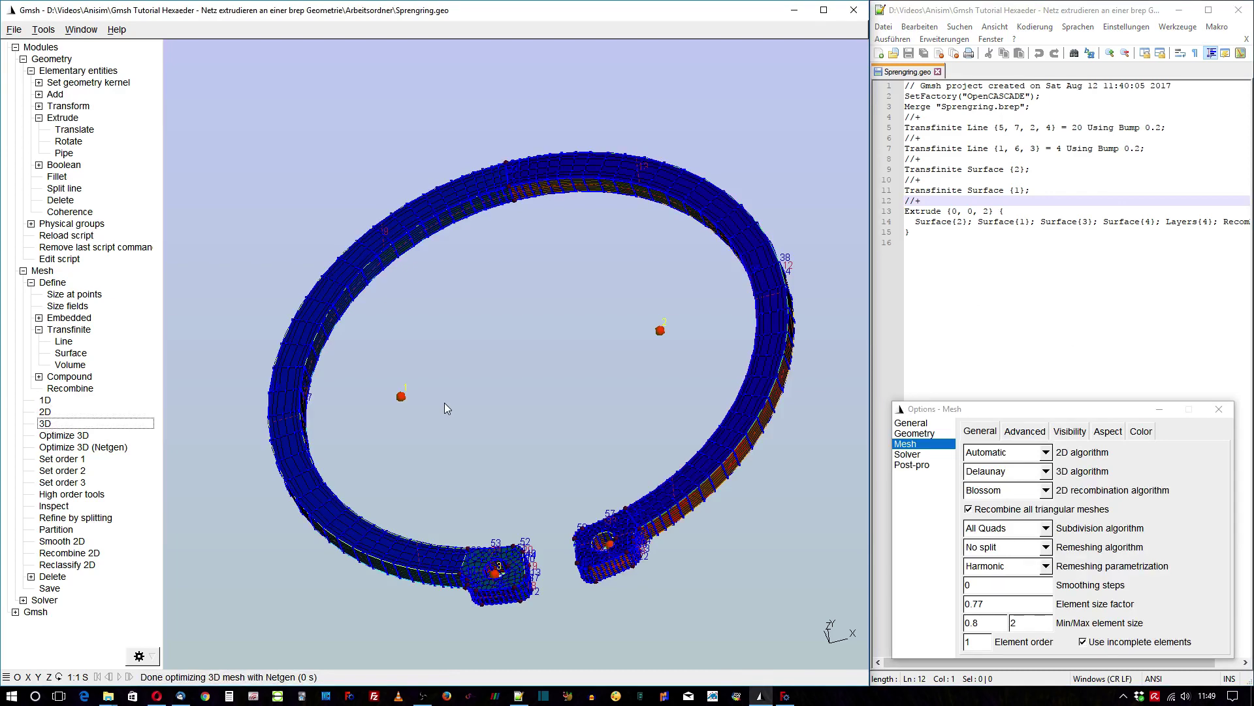
Hide geometry lines, surfaces, volumes and their labels.
scroll(445, 405, up, 1)
scroll(482, 454, up, 1)
scroll(483, 455, up, 1)
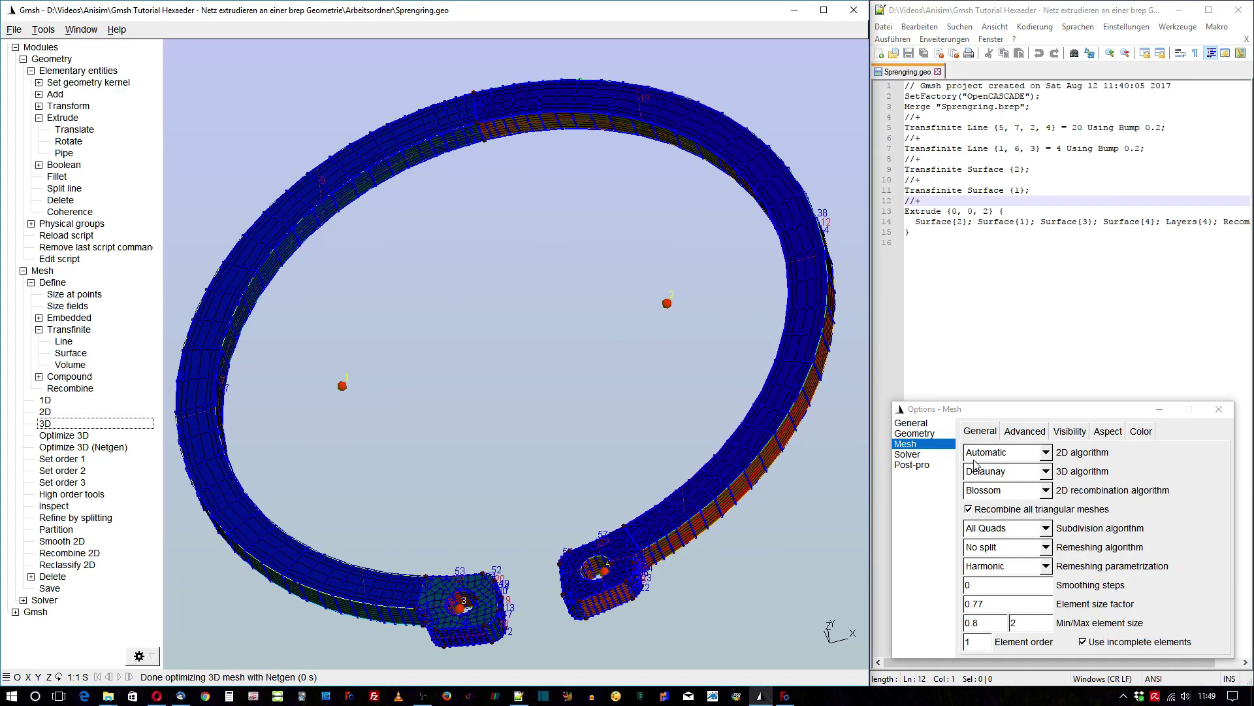
click(915, 433)
click(969, 471)
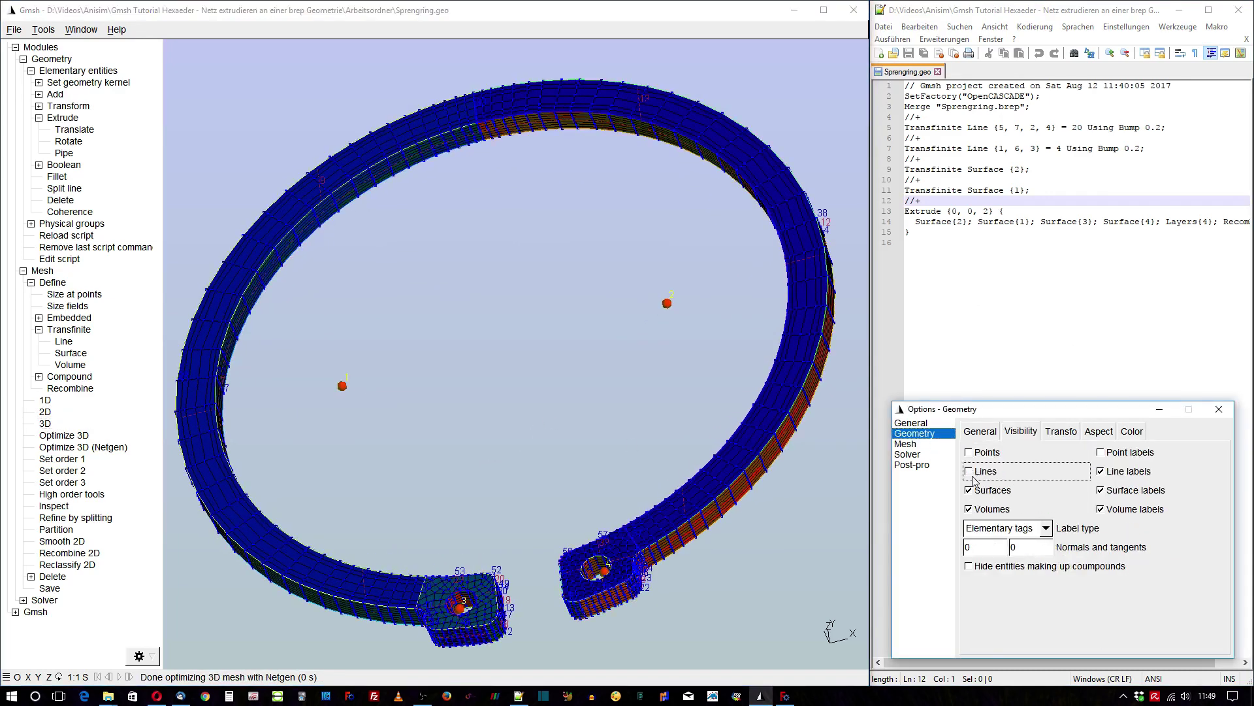
click(969, 509)
click(1101, 471)
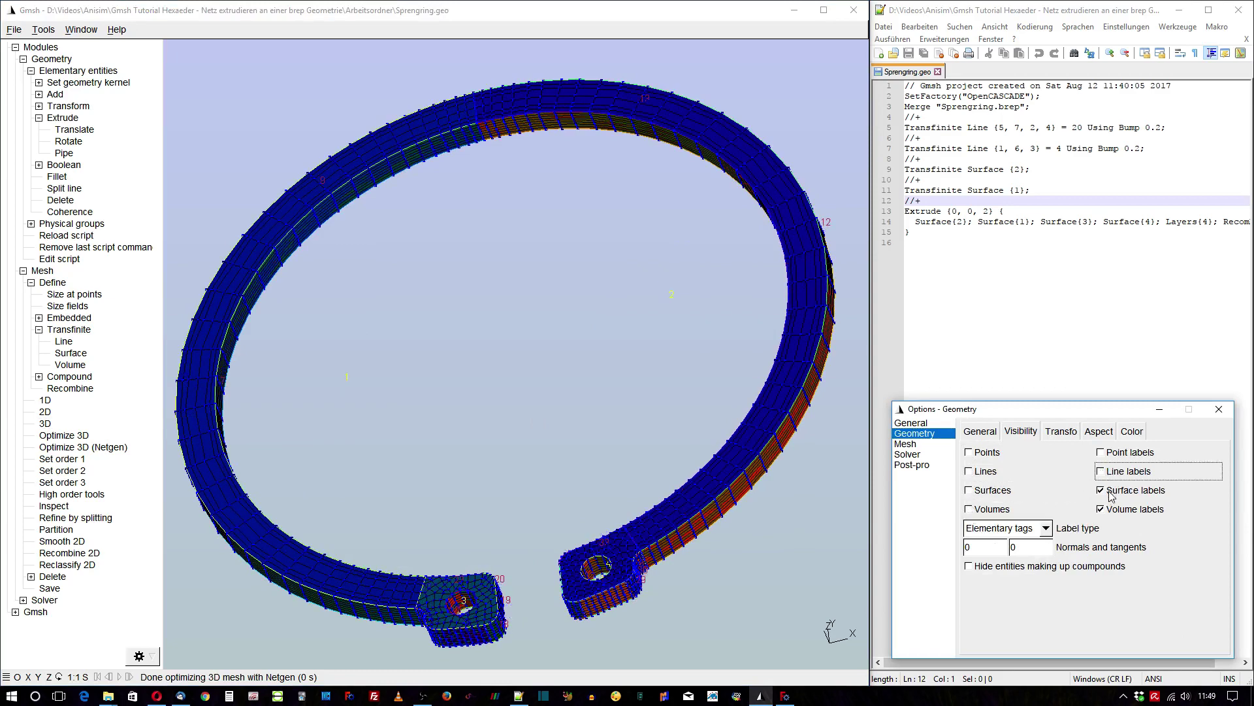
click(1101, 509)
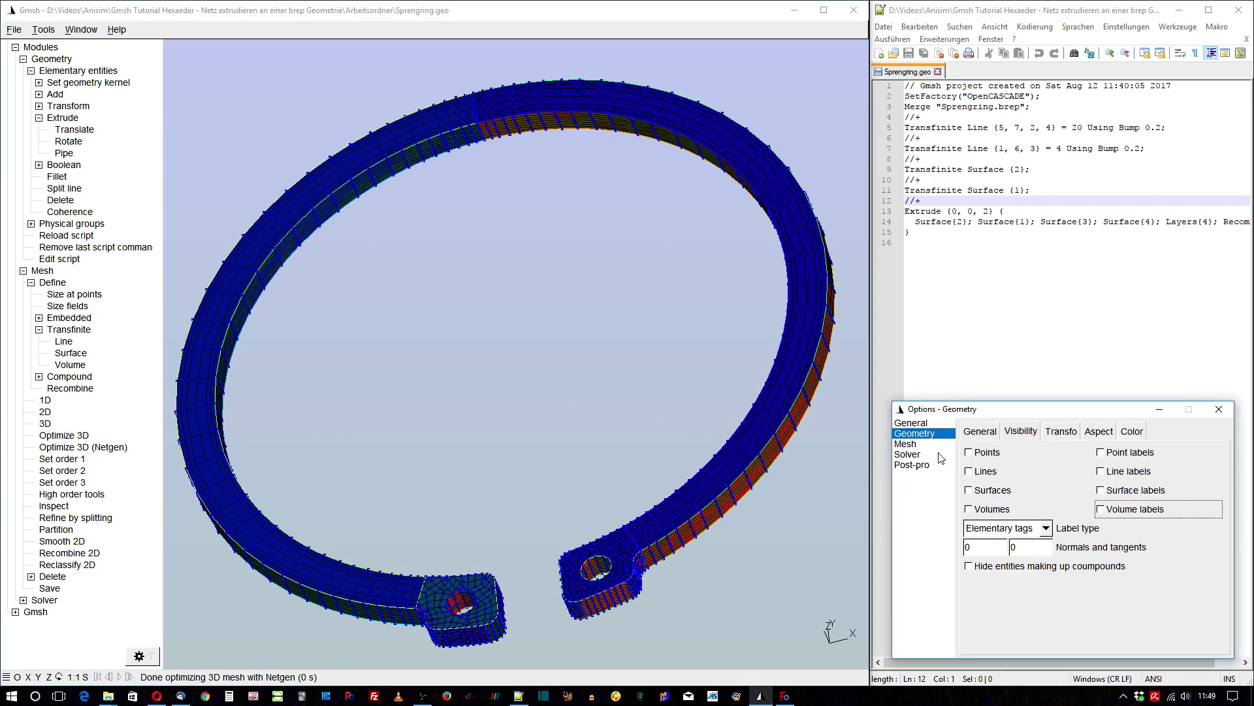
Hide mesh nodes, lines, surface edges and surface faces, keeping volume faces visible.
click(908, 444)
click(1065, 432)
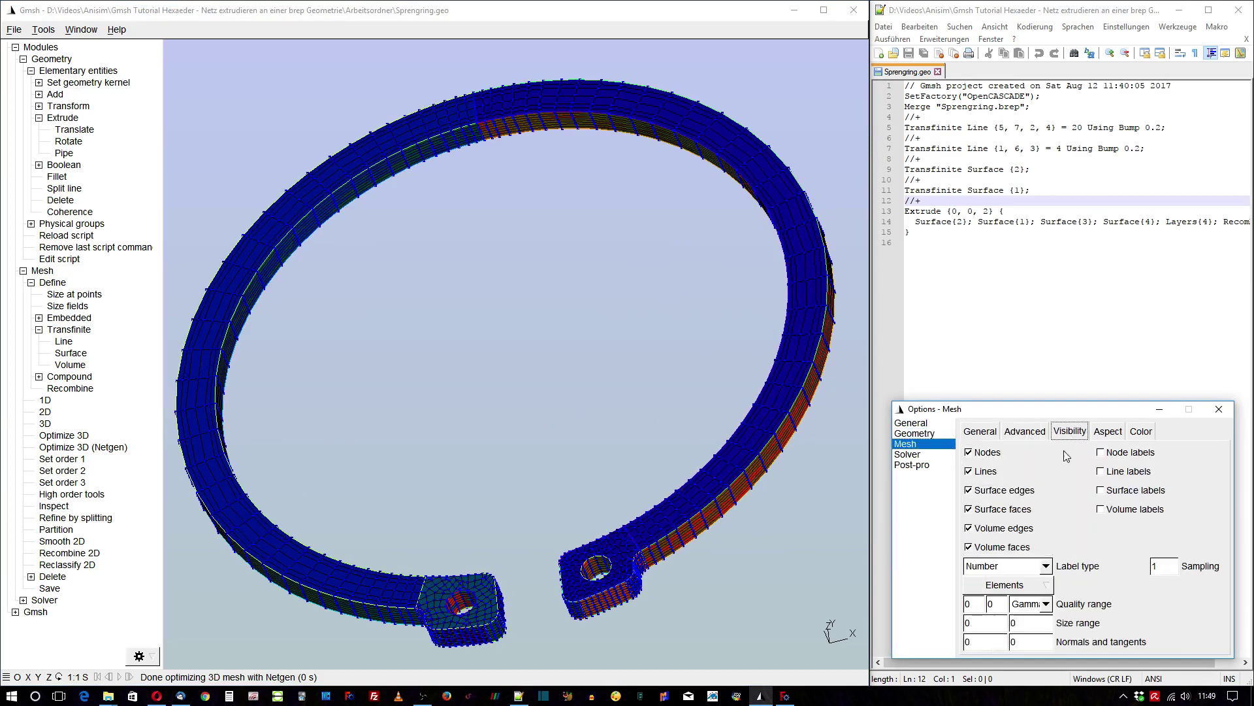
click(969, 452)
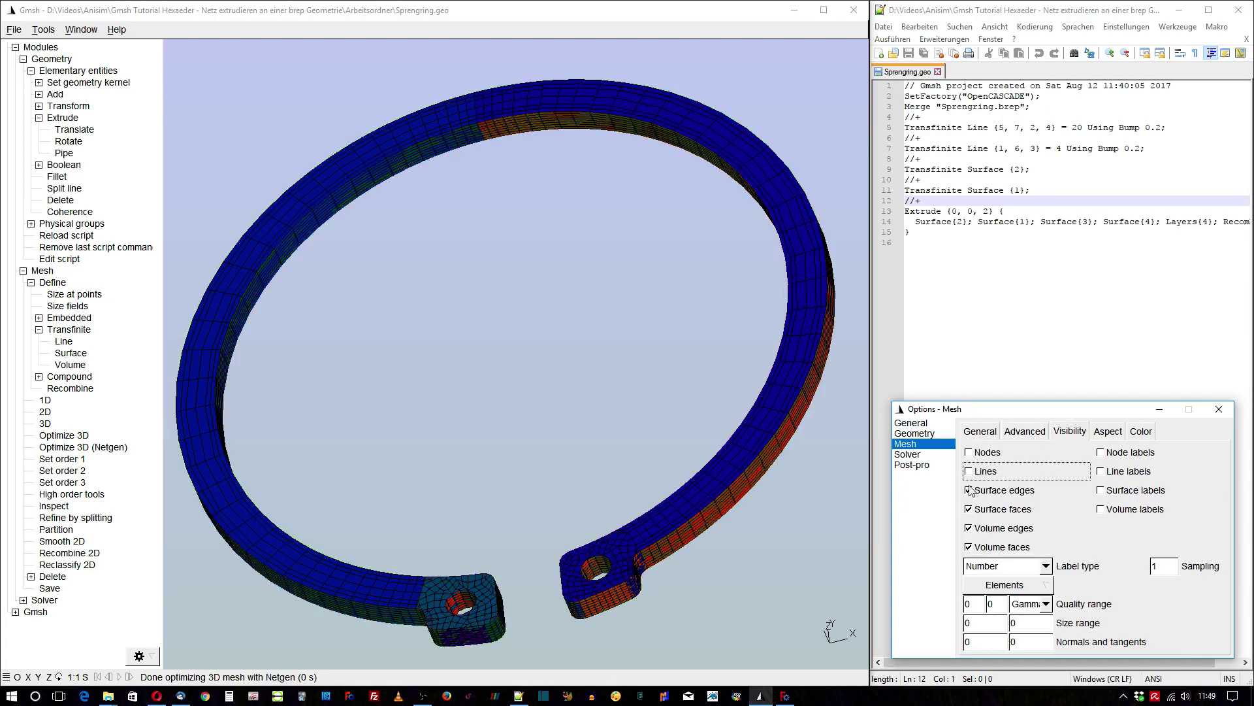
click(973, 492)
click(973, 549)
click(974, 549)
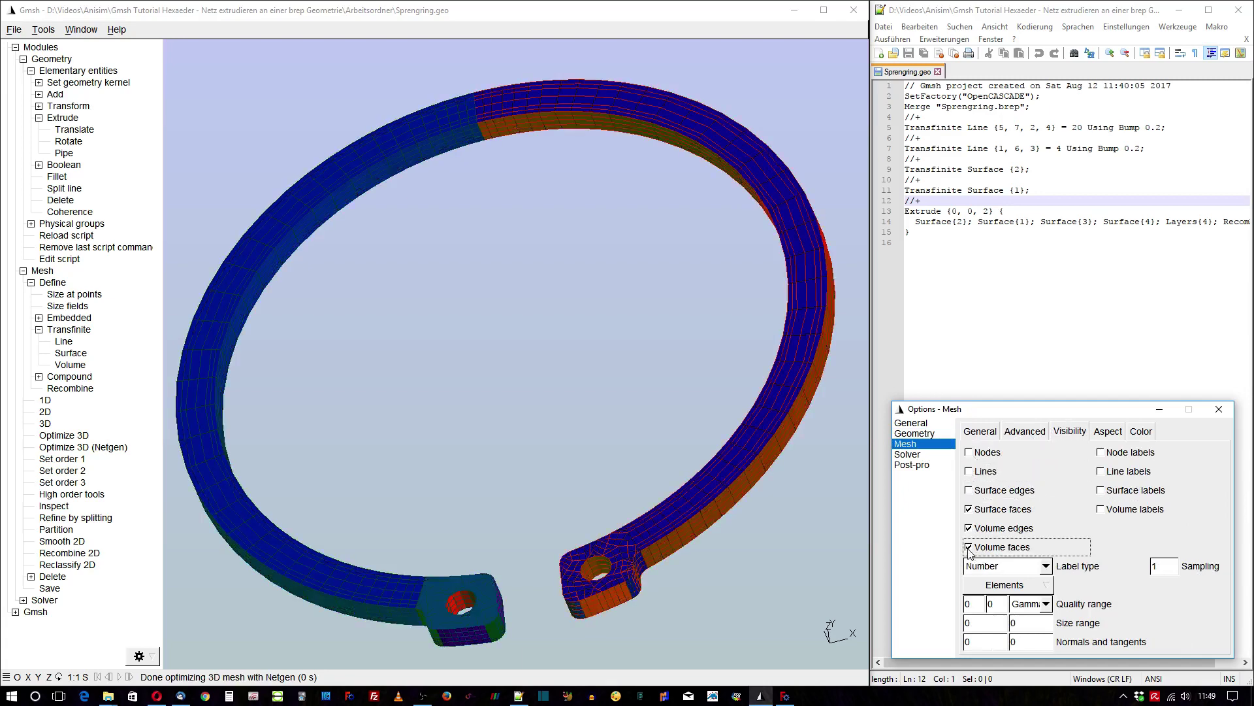
click(970, 511)
click(970, 529)
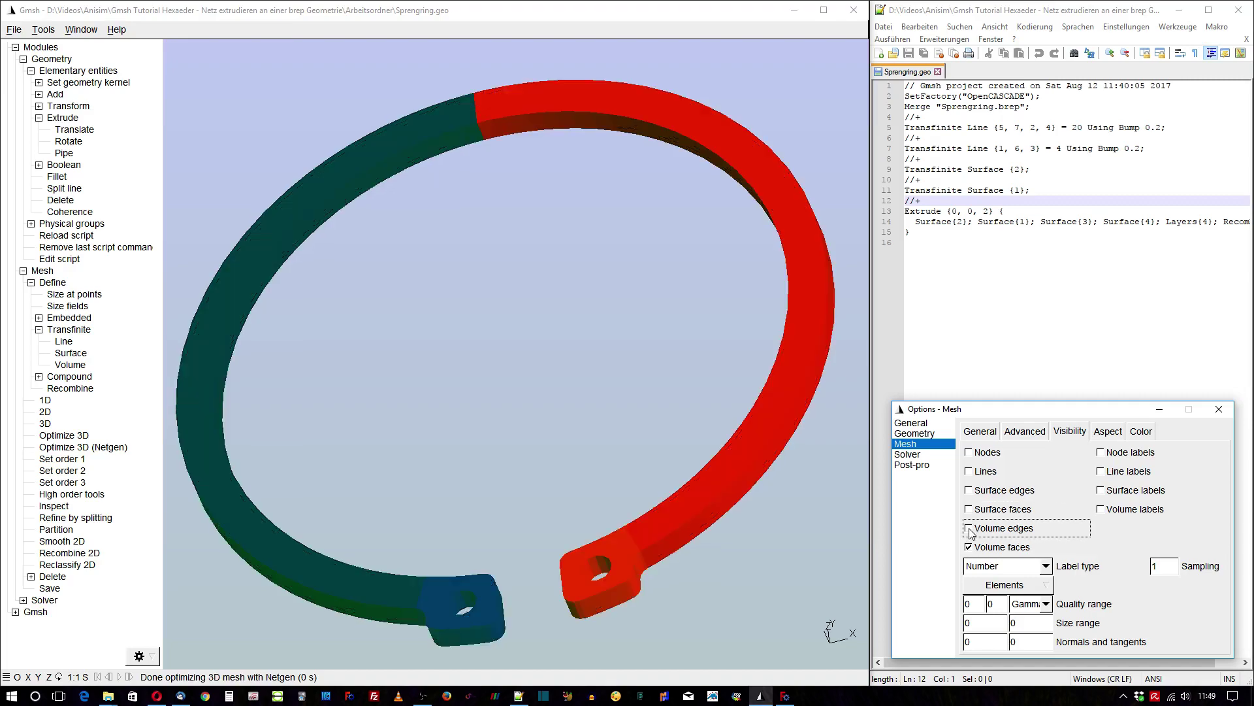
mouse_move(361, 292)
mouse_down()
mouse_move(590, 316)
mouse_move(427, 280)
mouse_move(544, 311)
mouse_move(417, 351)
mouse_up()
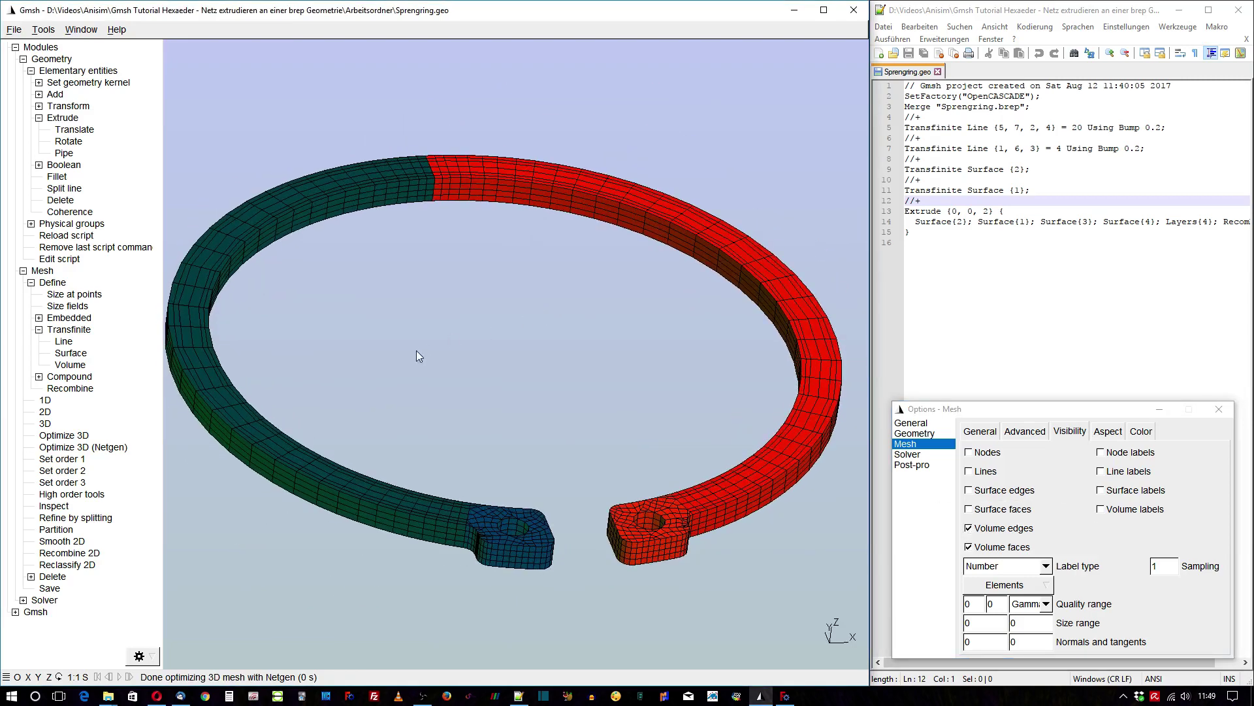
click(43, 29)
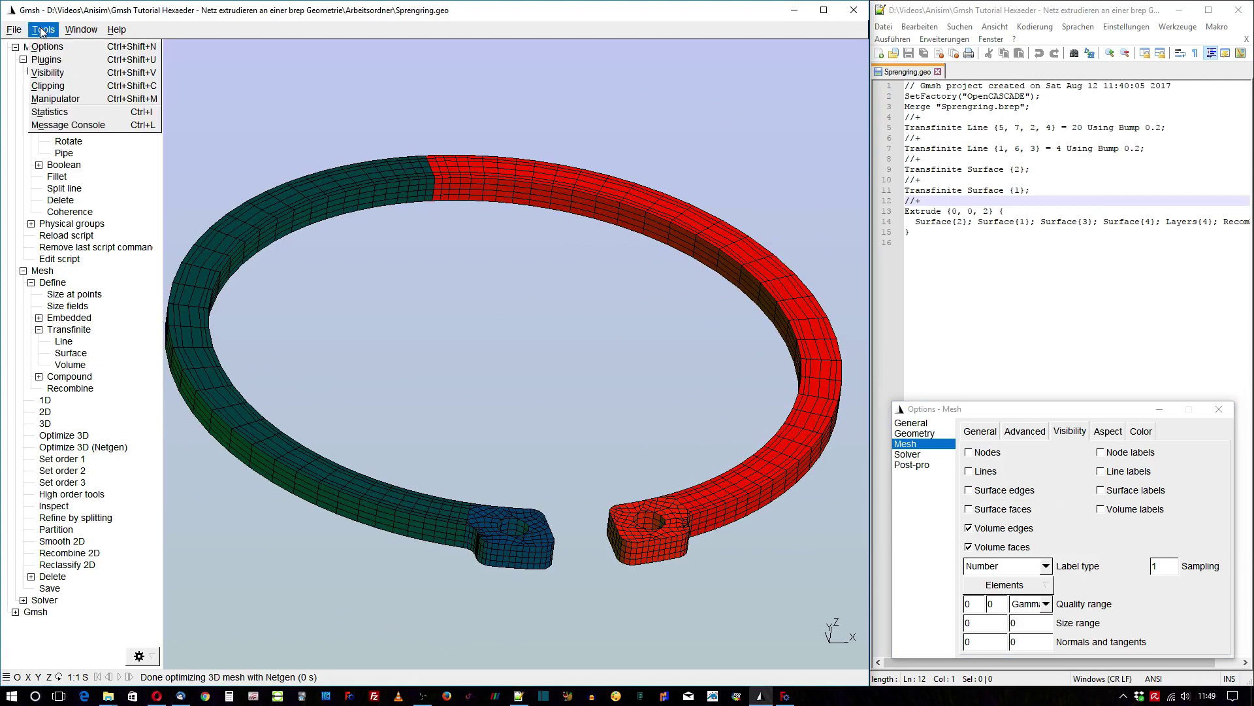
Apply a clipping plane to the mesh, adjust its A coefficient, and show mesh nodes.
click(65, 82)
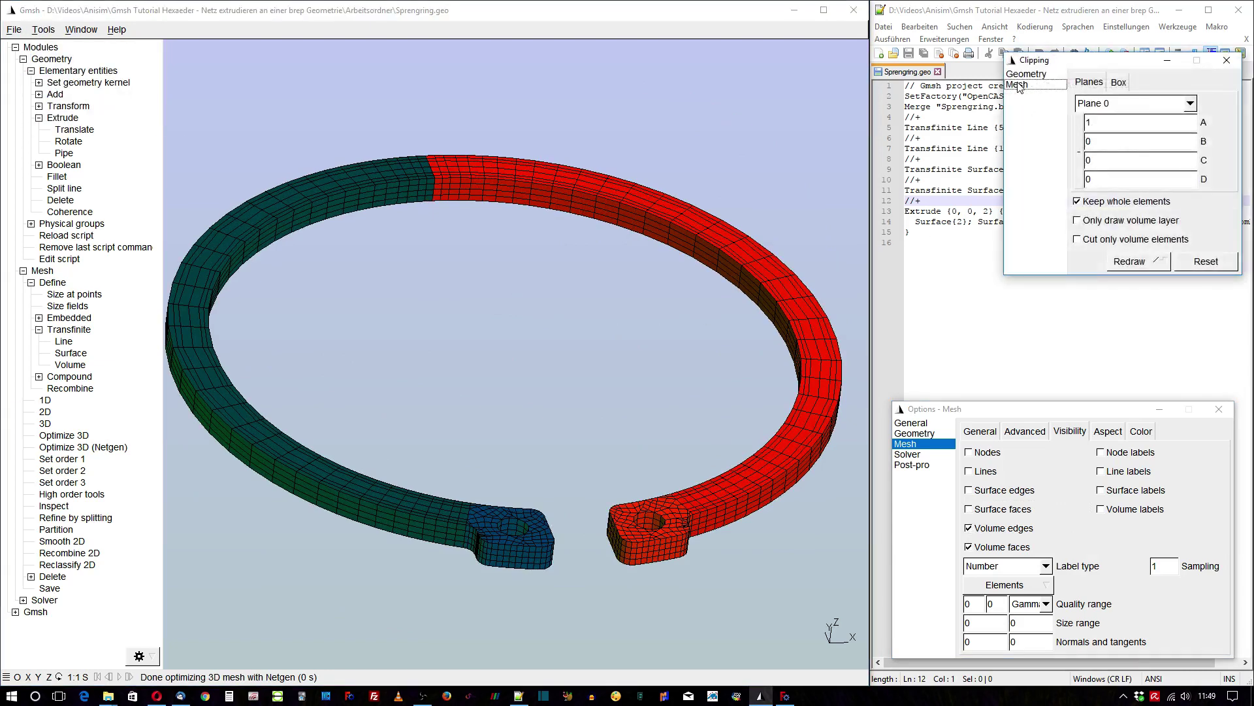
click(1018, 85)
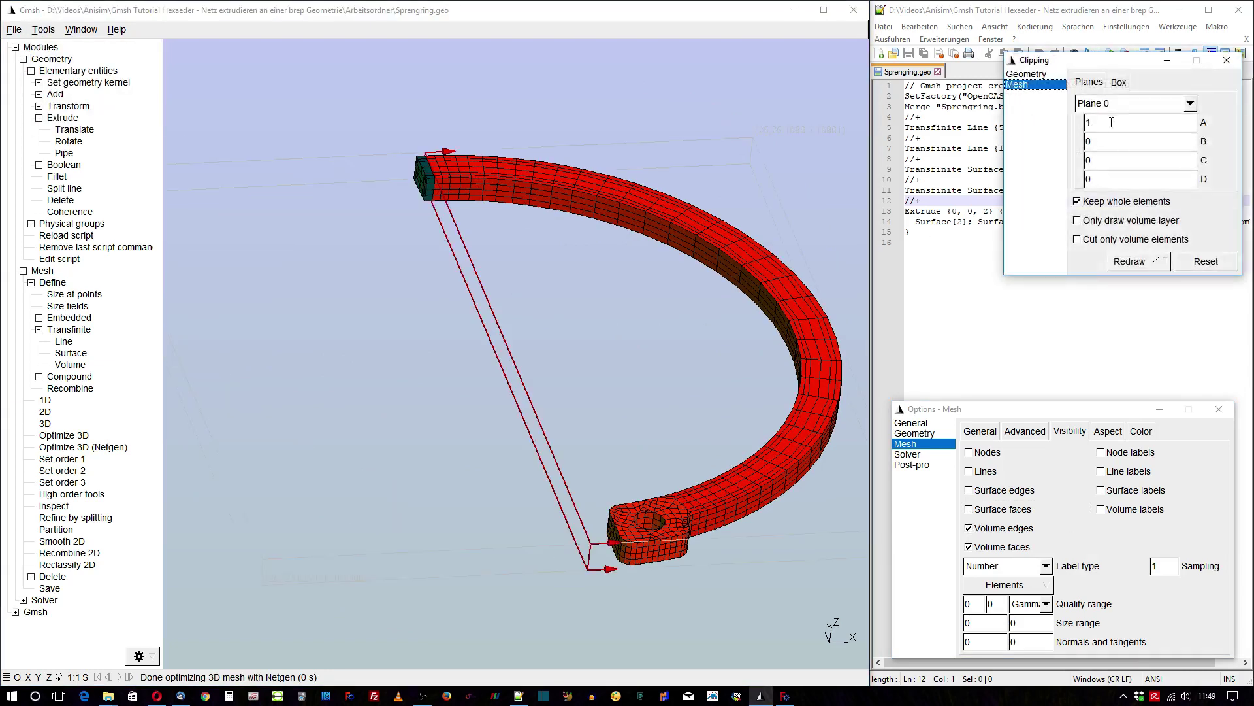
mouse_move(1182, 120)
mouse_down()
mouse_move(1127, 126)
mouse_move(1149, 179)
mouse_move(1104, 185)
mouse_move(1147, 189)
mouse_move(1106, 289)
mouse_up()
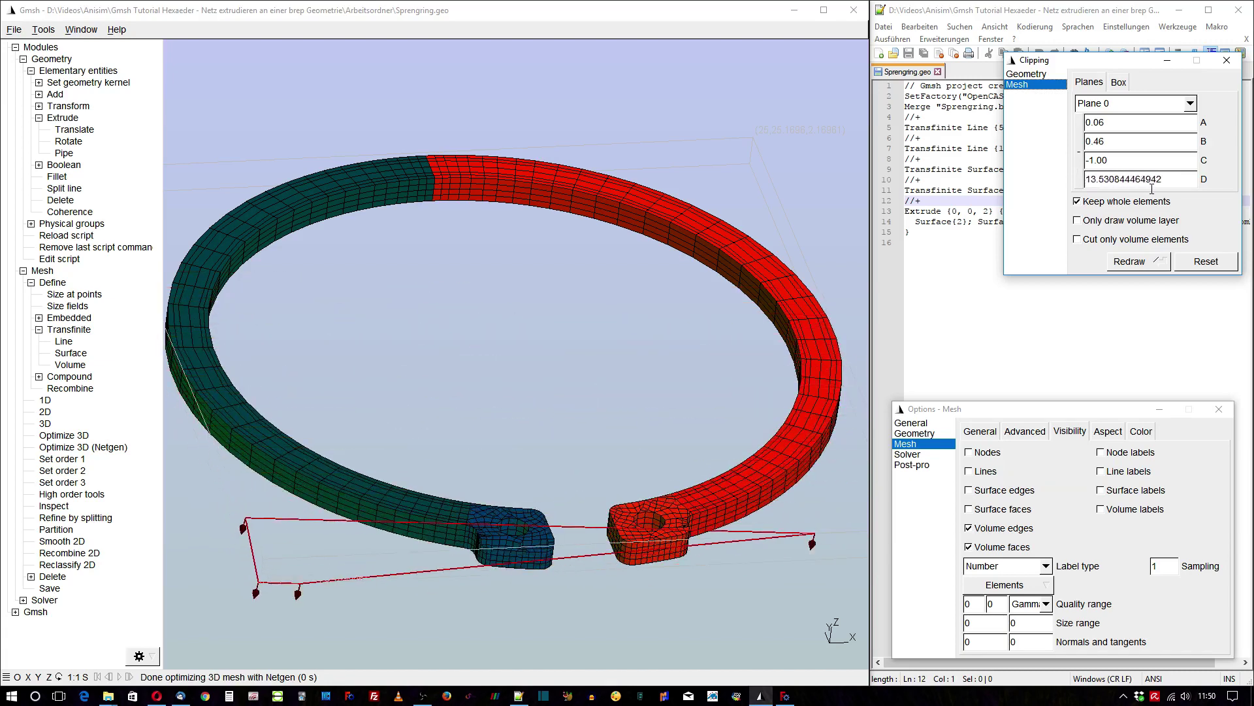
click(969, 452)
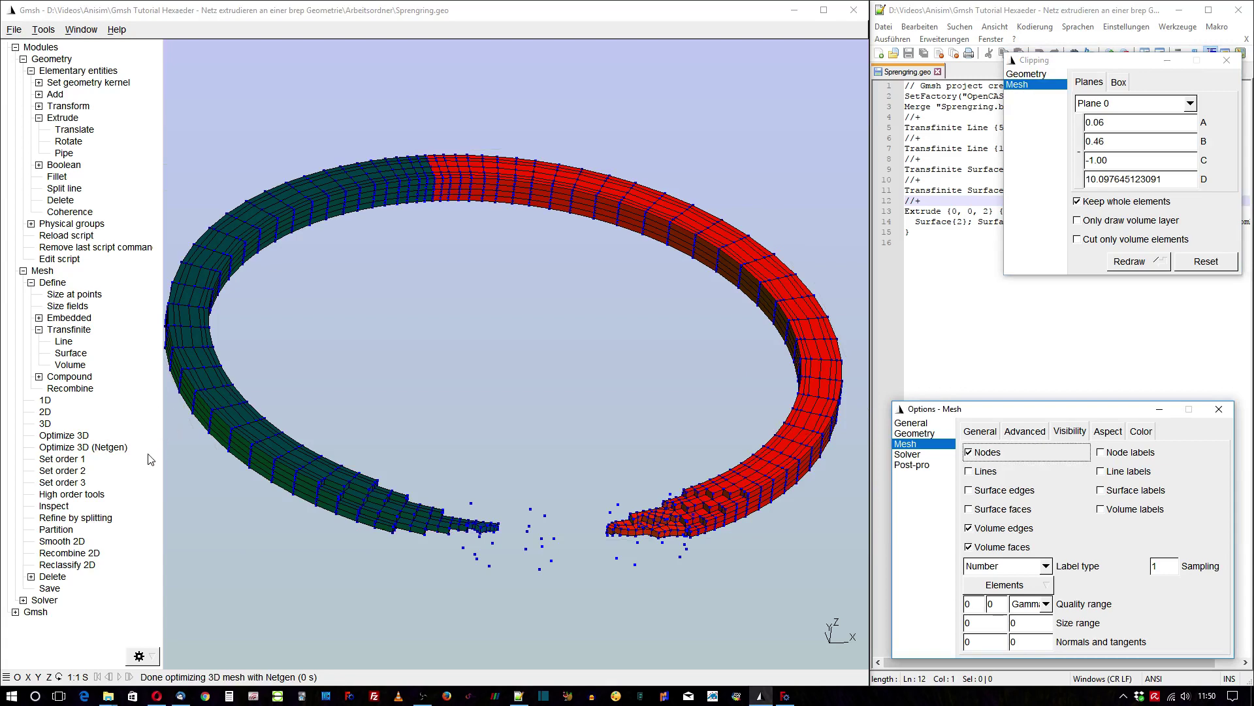
Convert the ring mesh to second order, then revert it to first order.
click(62, 471)
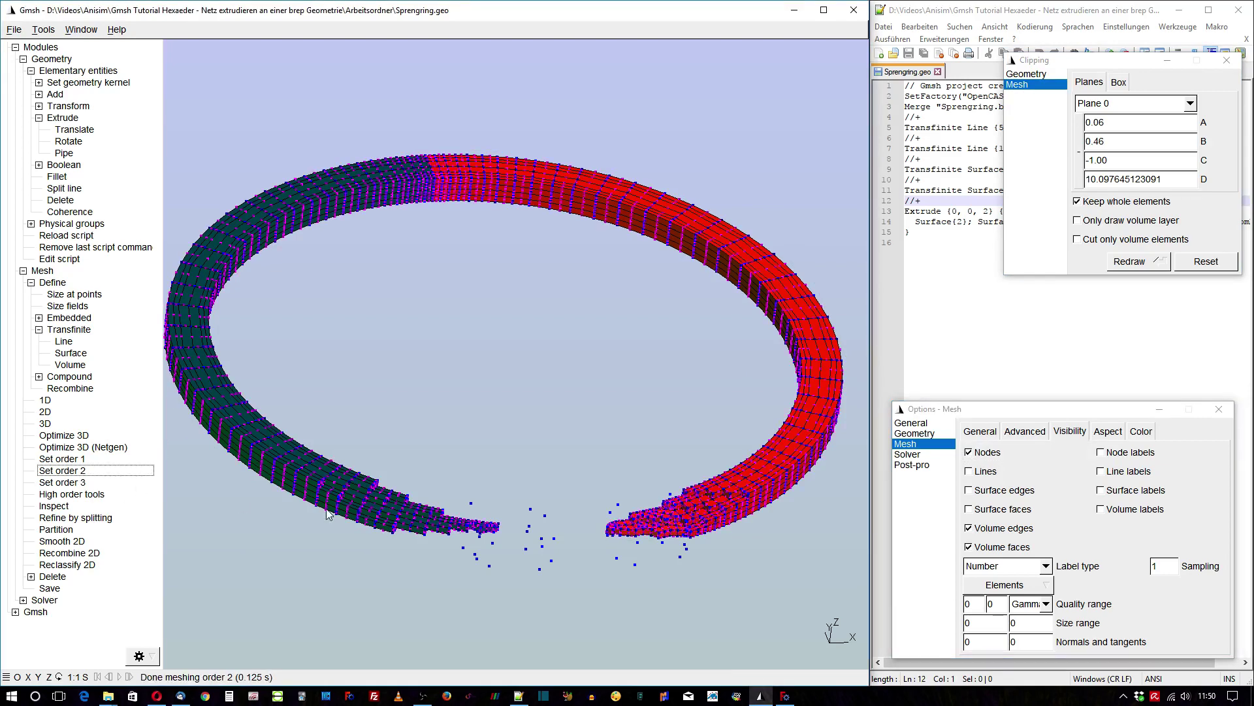
scroll(731, 490, up, 2)
scroll(730, 490, up, 2)
scroll(748, 461, up, 2)
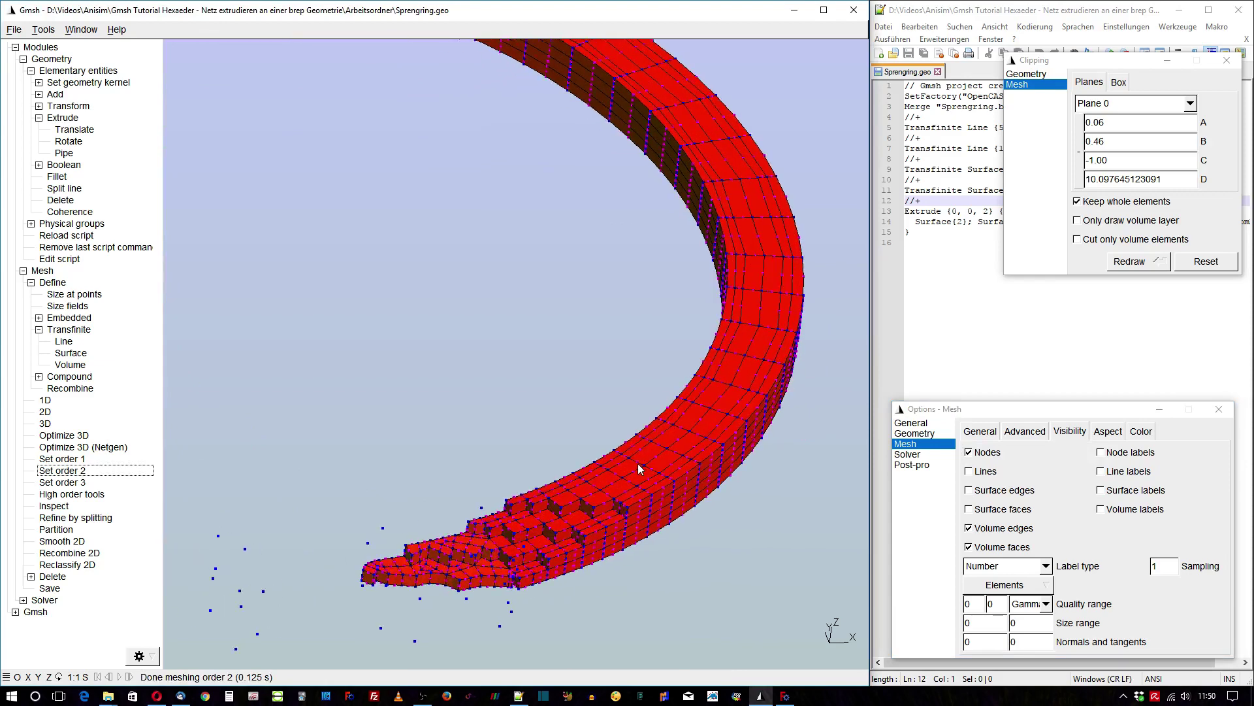
scroll(771, 424, up, 2)
scroll(798, 382, up, 2)
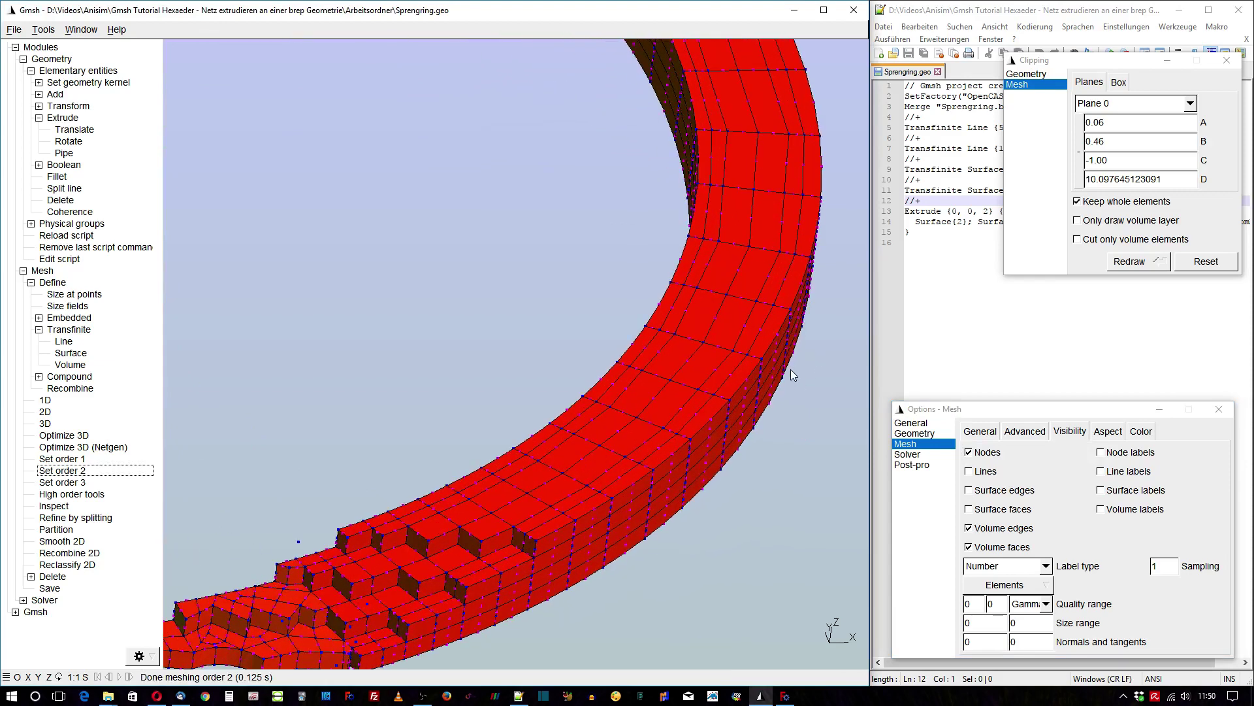
click(72, 459)
scroll(464, 362, down, 1)
scroll(463, 356, down, 2)
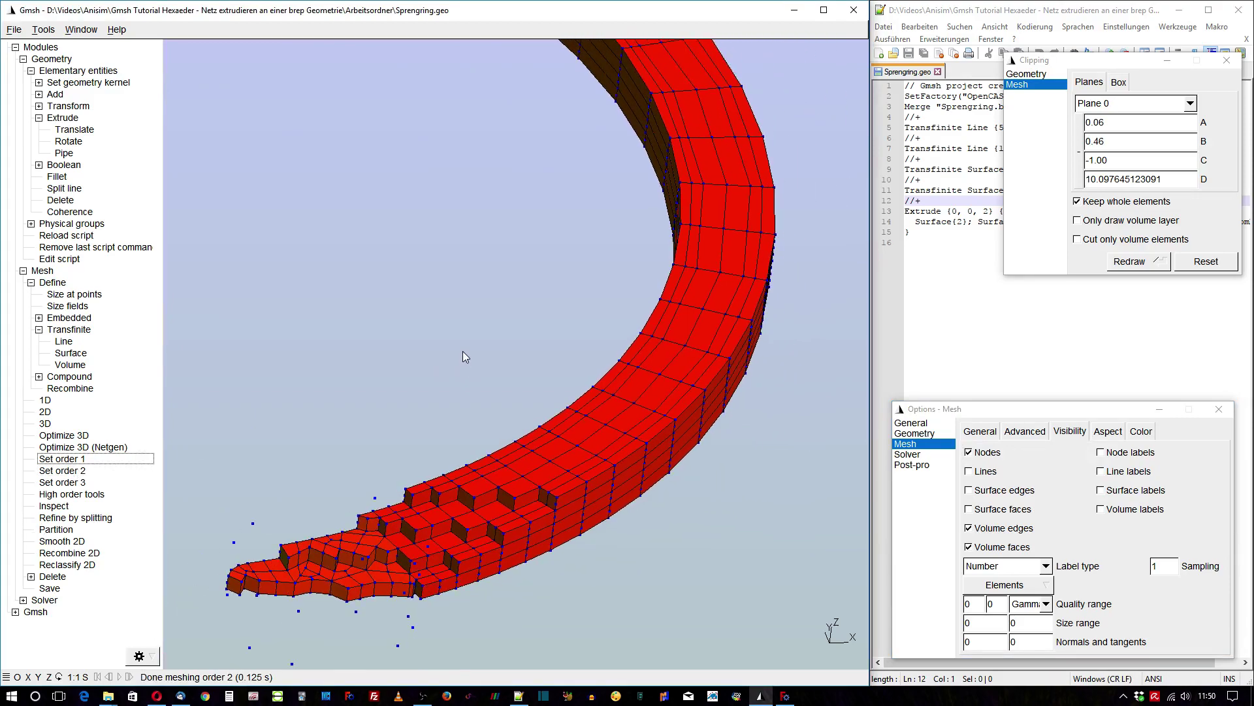
scroll(463, 343, down, 3)
scroll(463, 330, down, 3)
scroll(464, 328, down, 2)
Recentre the ring, sweep the clipping plane through it, then reset the clipping.
right_drag(396, 250, 578, 330)
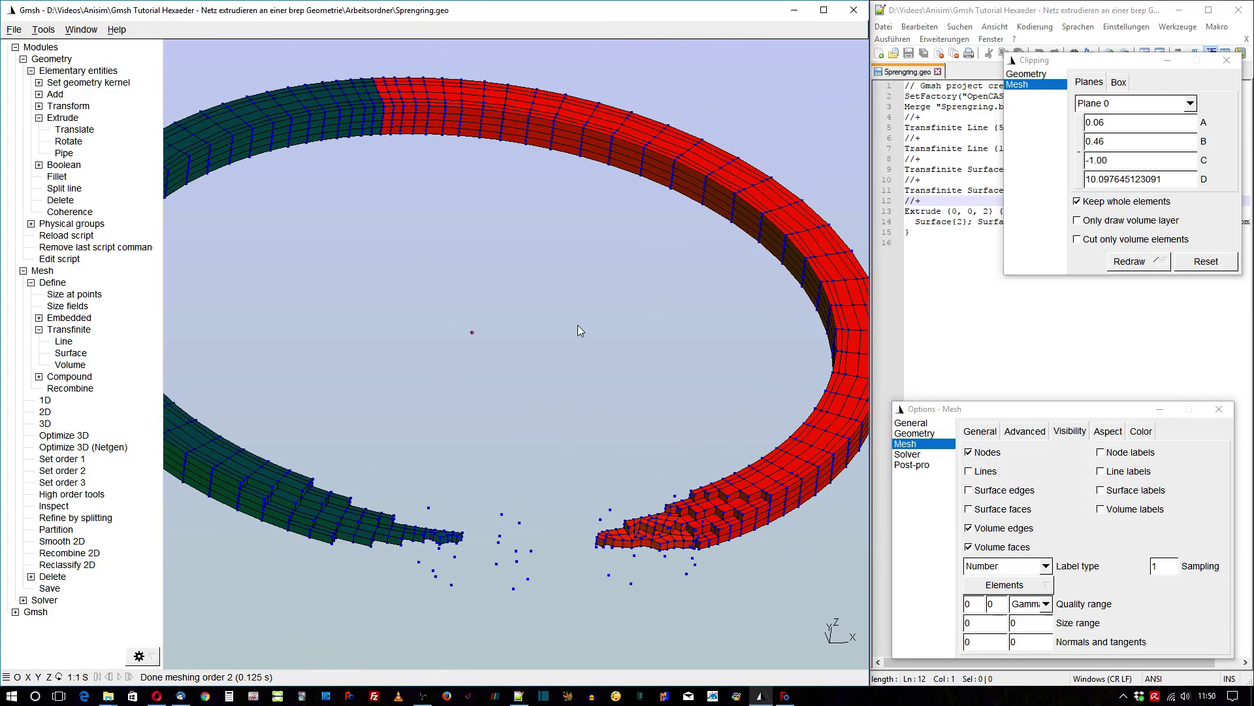
scroll(553, 318, down, 2)
scroll(566, 319, down, 1)
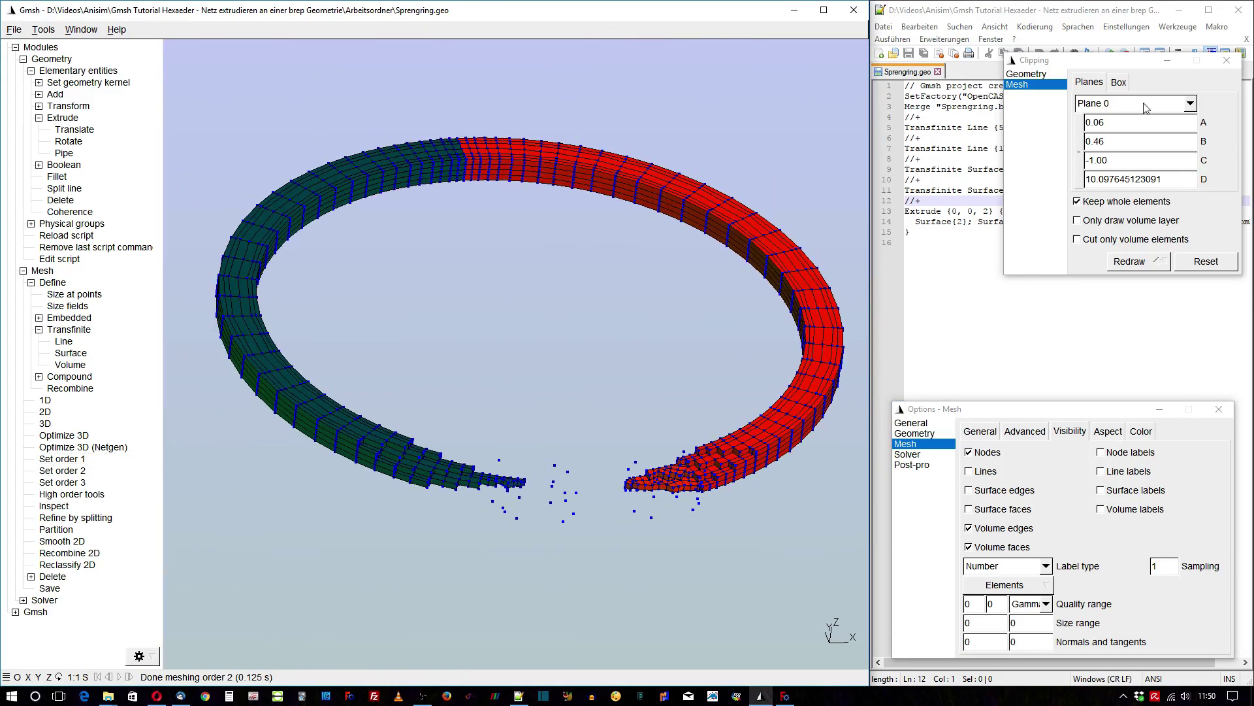
mouse_move(1143, 180)
mouse_down()
mouse_move(1126, 185)
mouse_move(1161, 182)
mouse_move(1245, 245)
mouse_up()
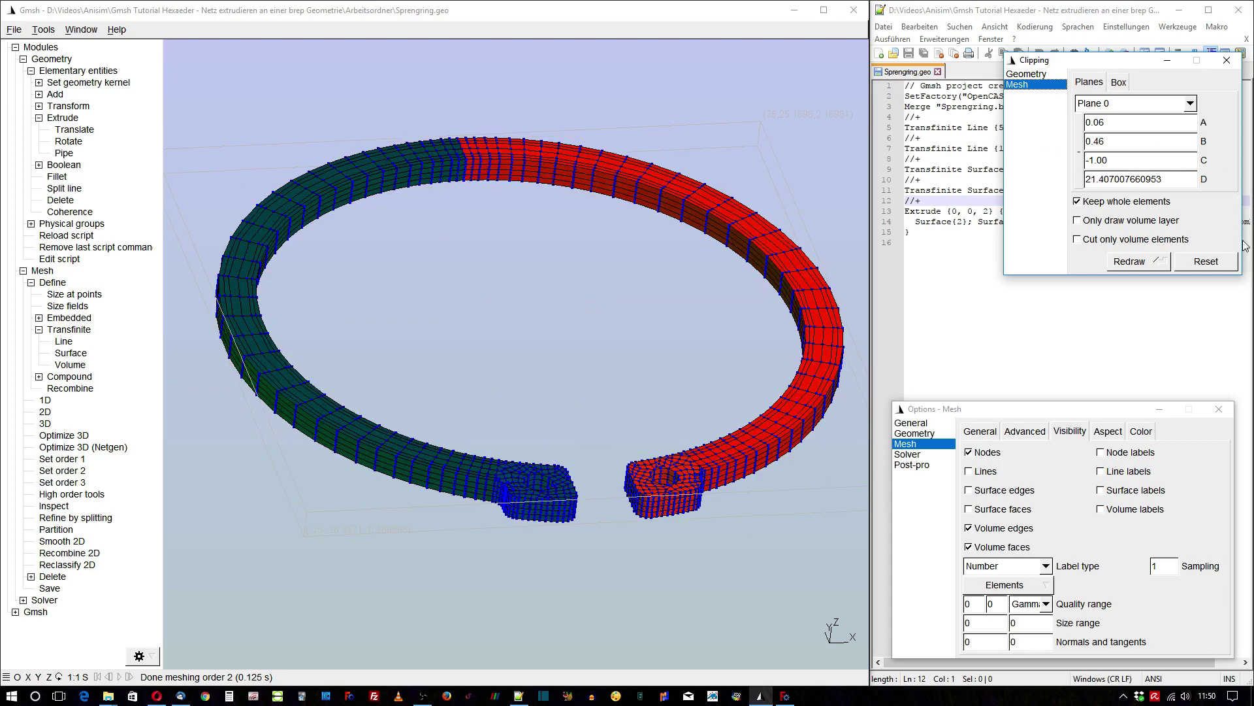
click(1206, 261)
Review mesh statistics showing 2712 hexahedra, 3548 quadrangles and 1602 volume nodes, then close them.
click(1227, 60)
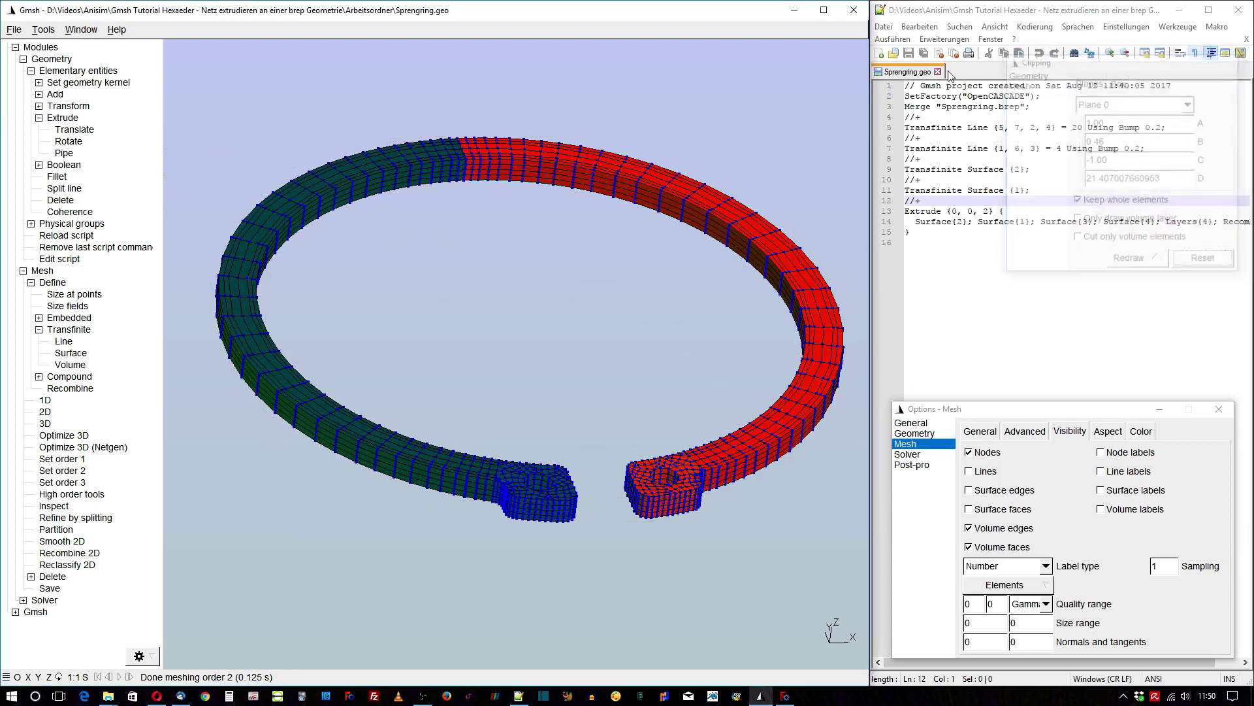
mouse_move(703, 81)
mouse_down()
mouse_move(378, 353)
mouse_move(503, 328)
mouse_move(492, 342)
mouse_up()
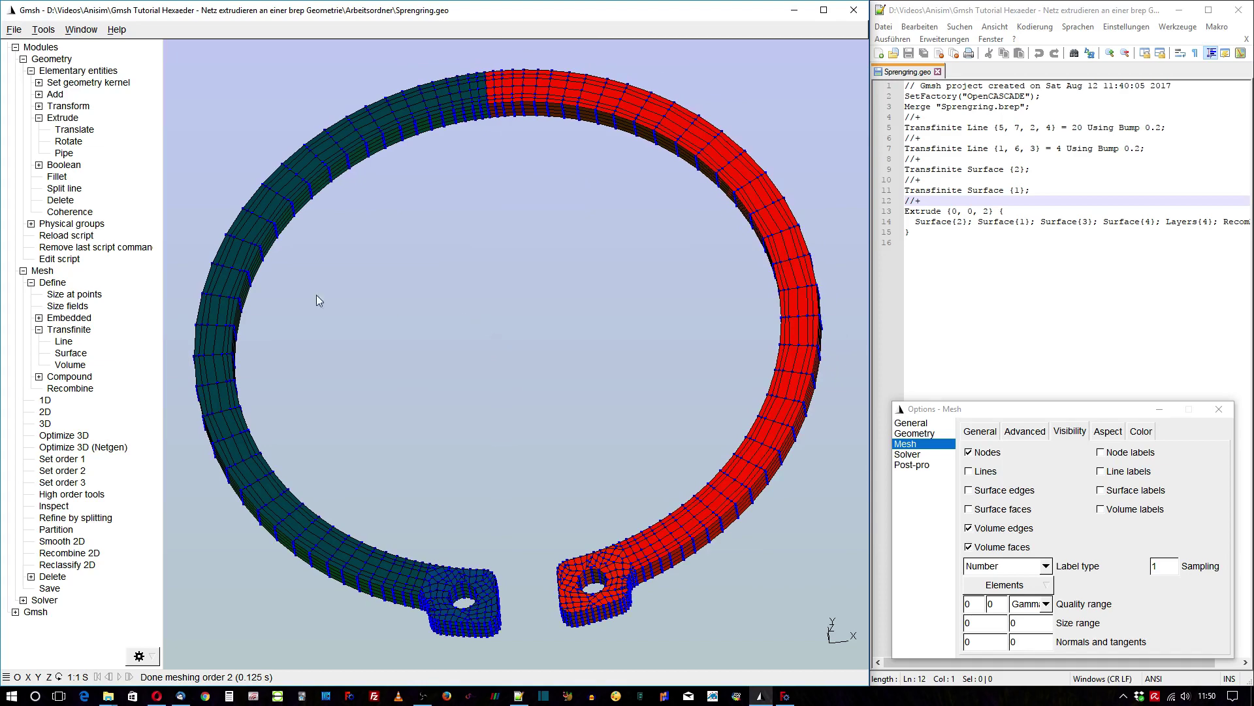
click(43, 29)
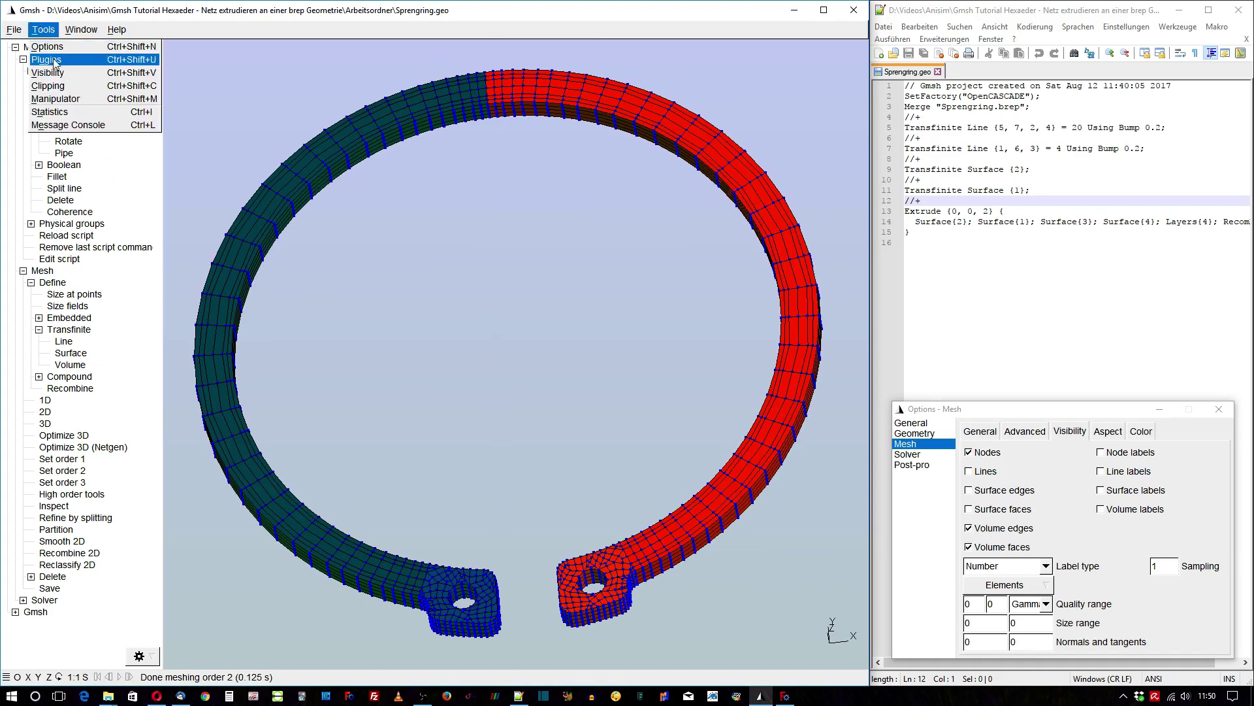
click(55, 112)
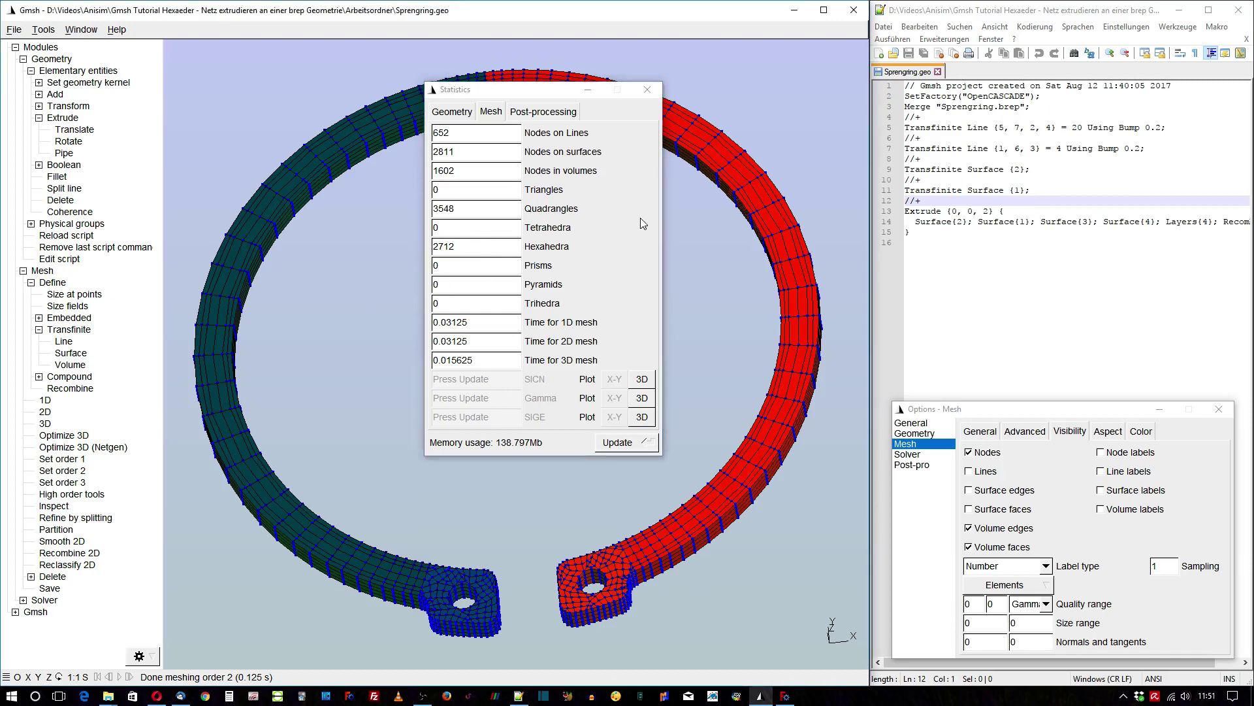
click(648, 89)
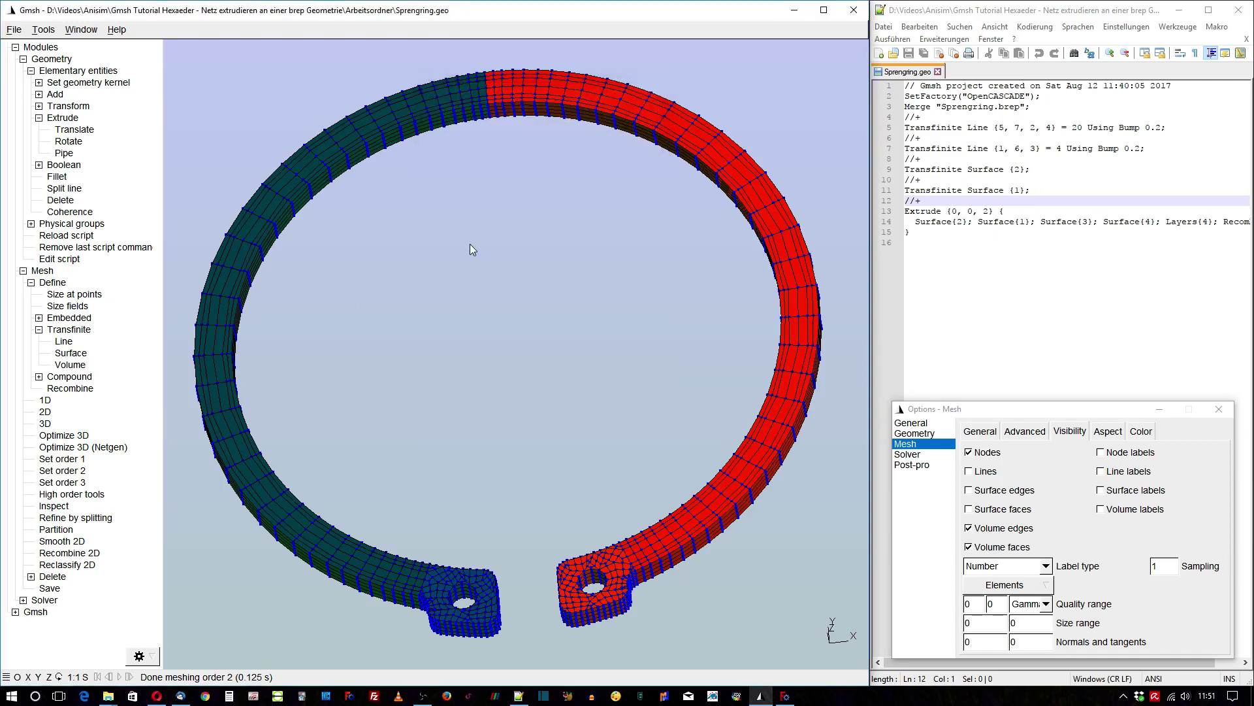
Export the ring mesh as Sprengring.unv with default UNV options.
click(14, 29)
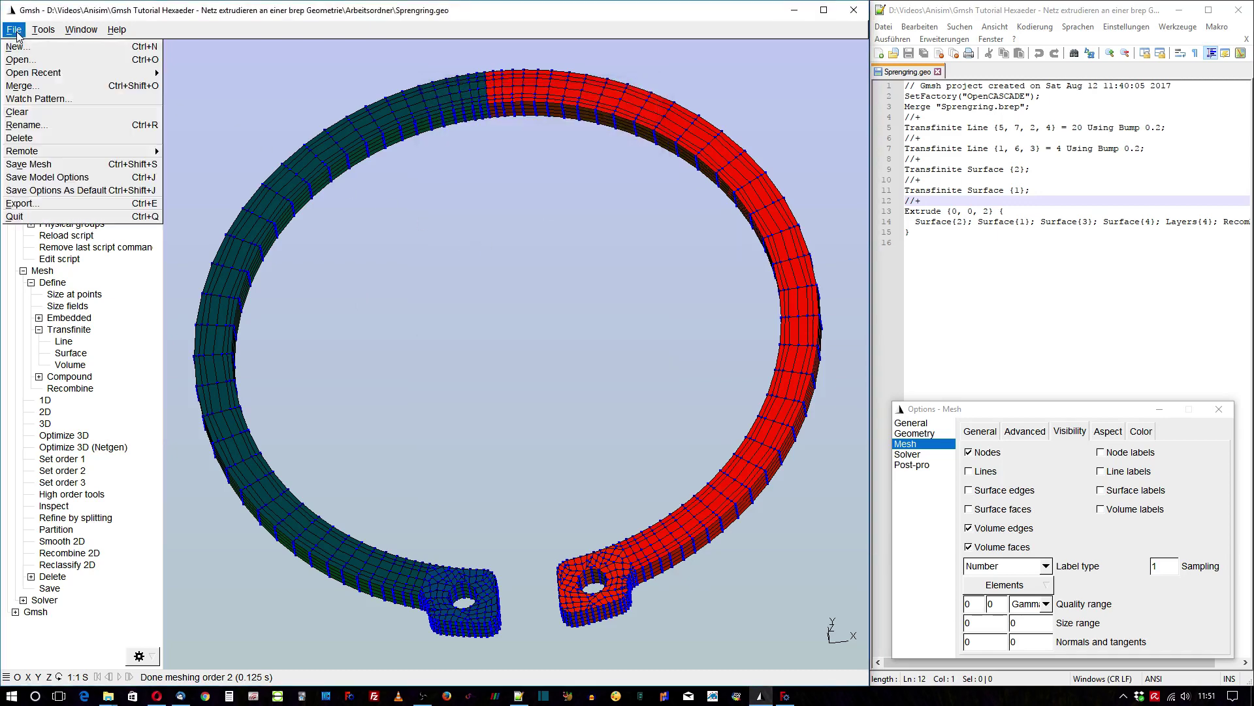
click(26, 203)
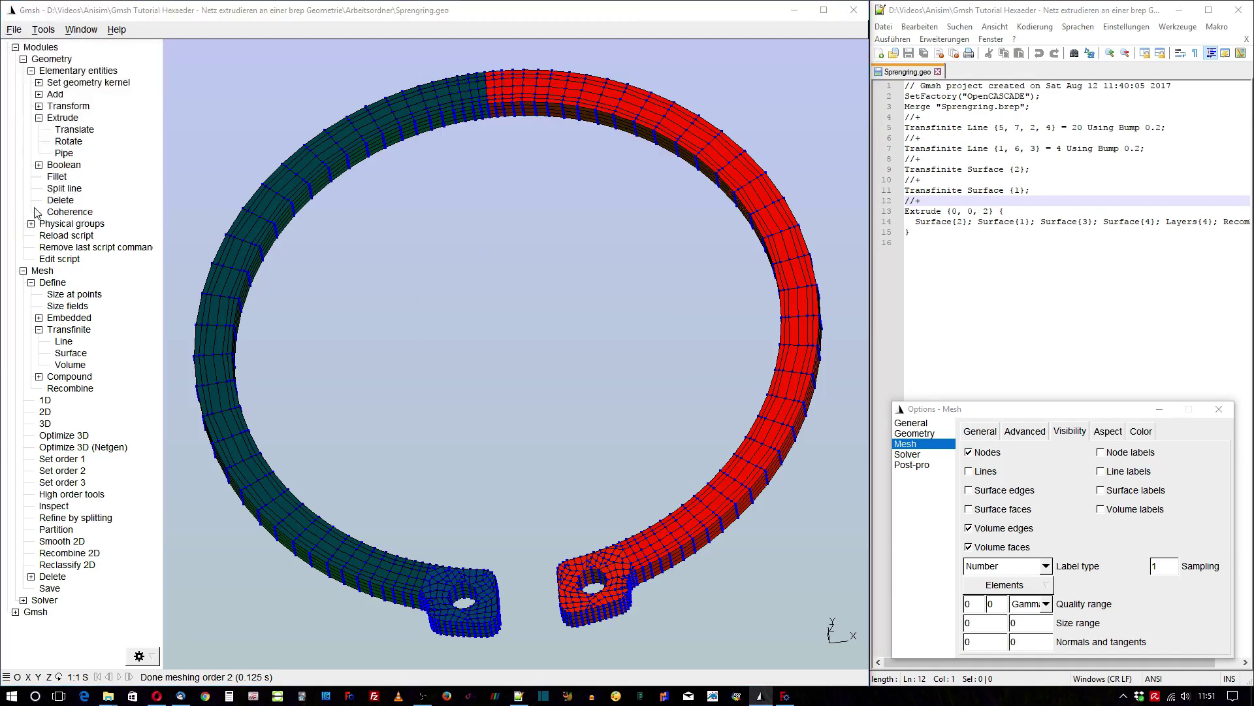
click(218, 306)
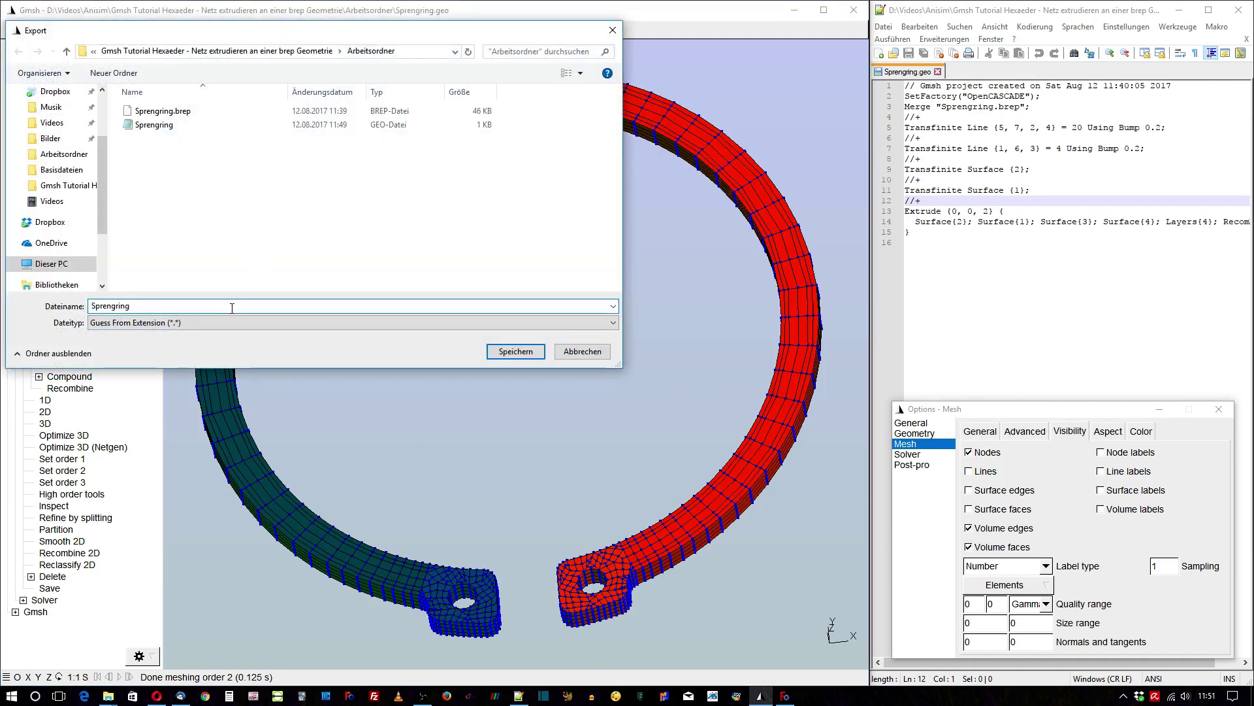
text(.unv)
click(508, 353)
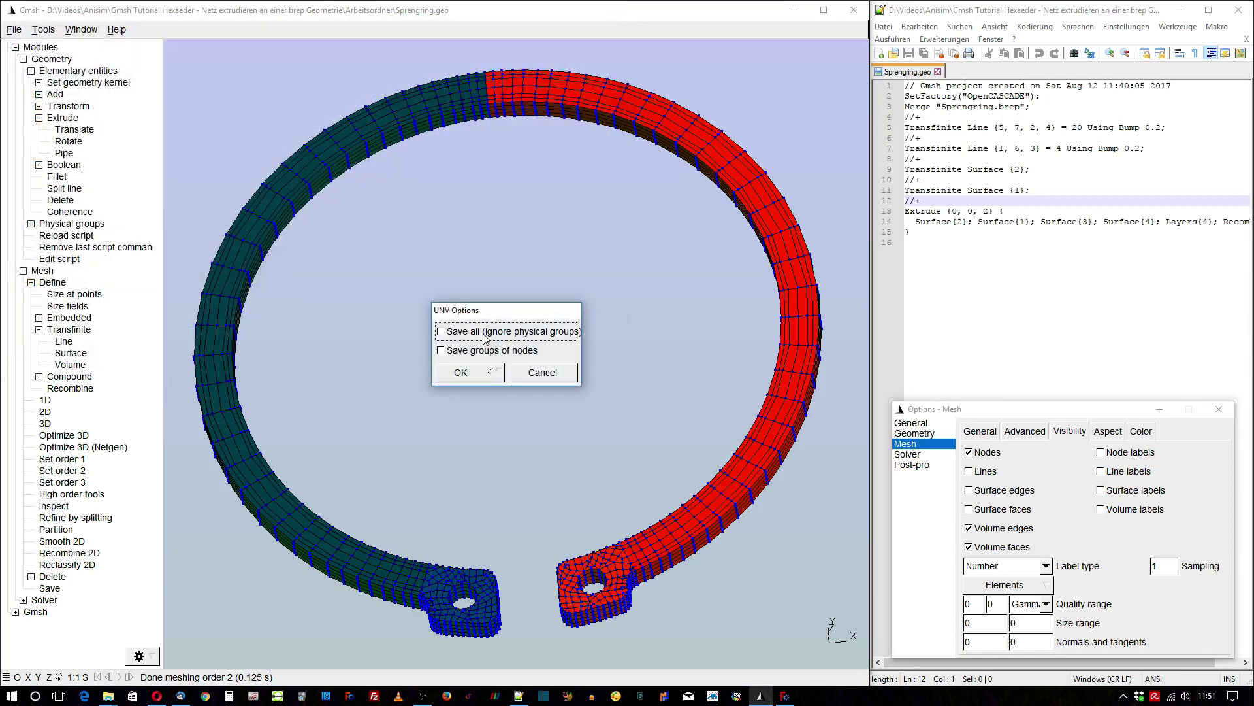
click(457, 371)
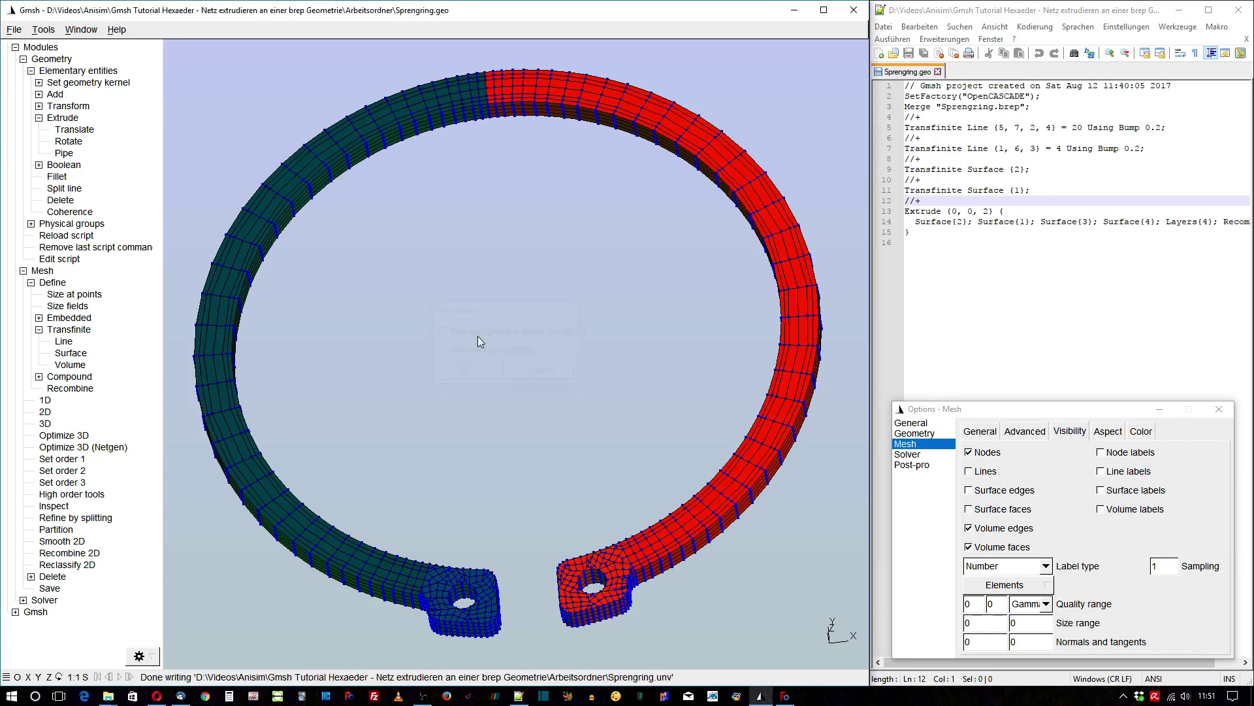
In FreeCAD, hide BooleanFragments and make the Body visible.
click(785, 695)
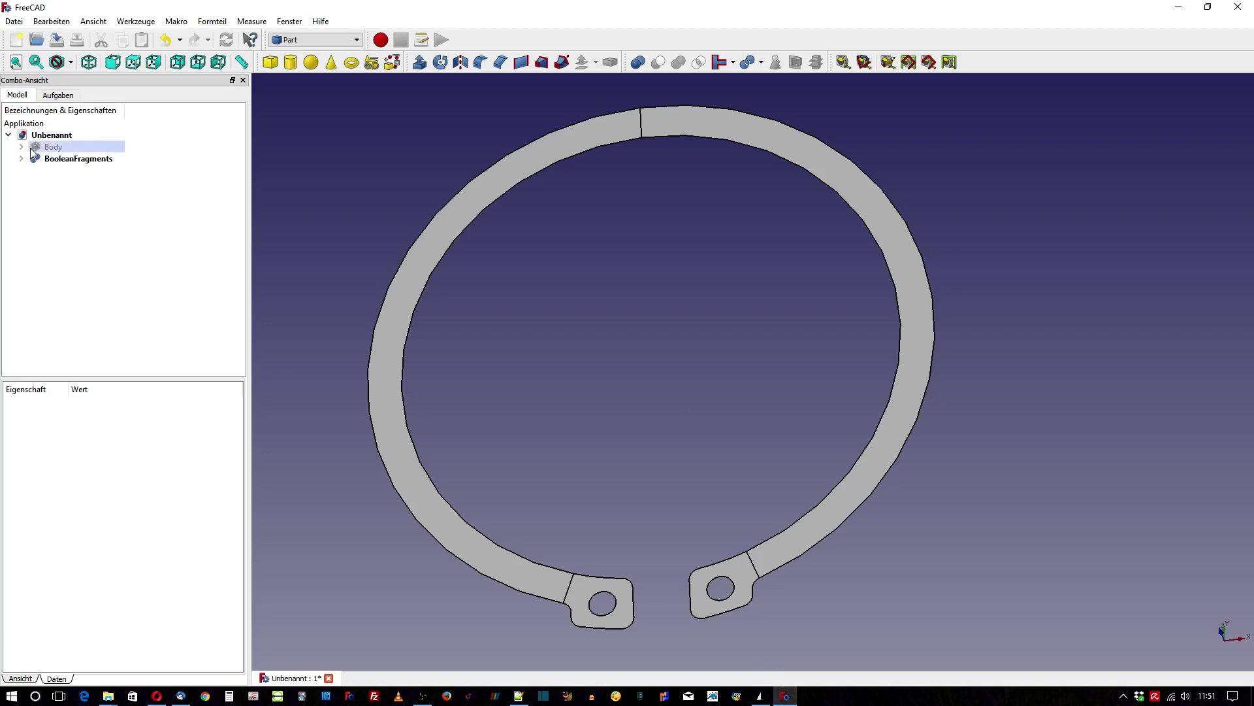
click(51, 161)
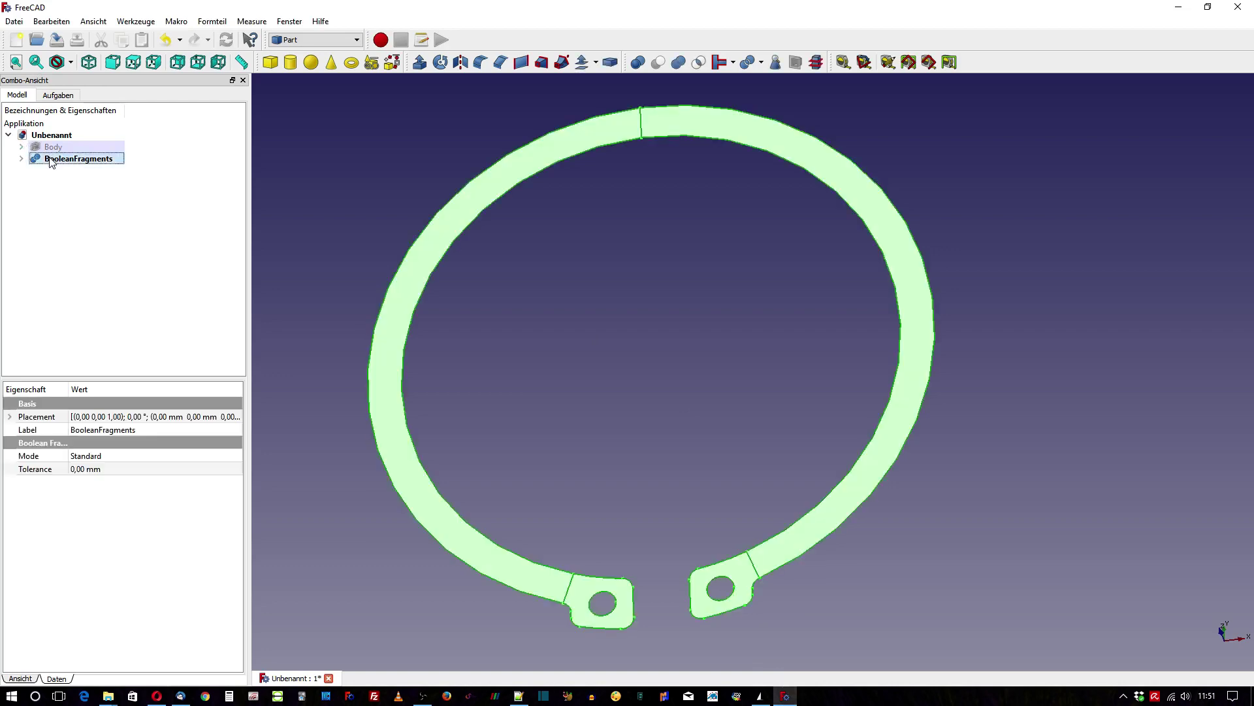
key(space)
click(40, 150)
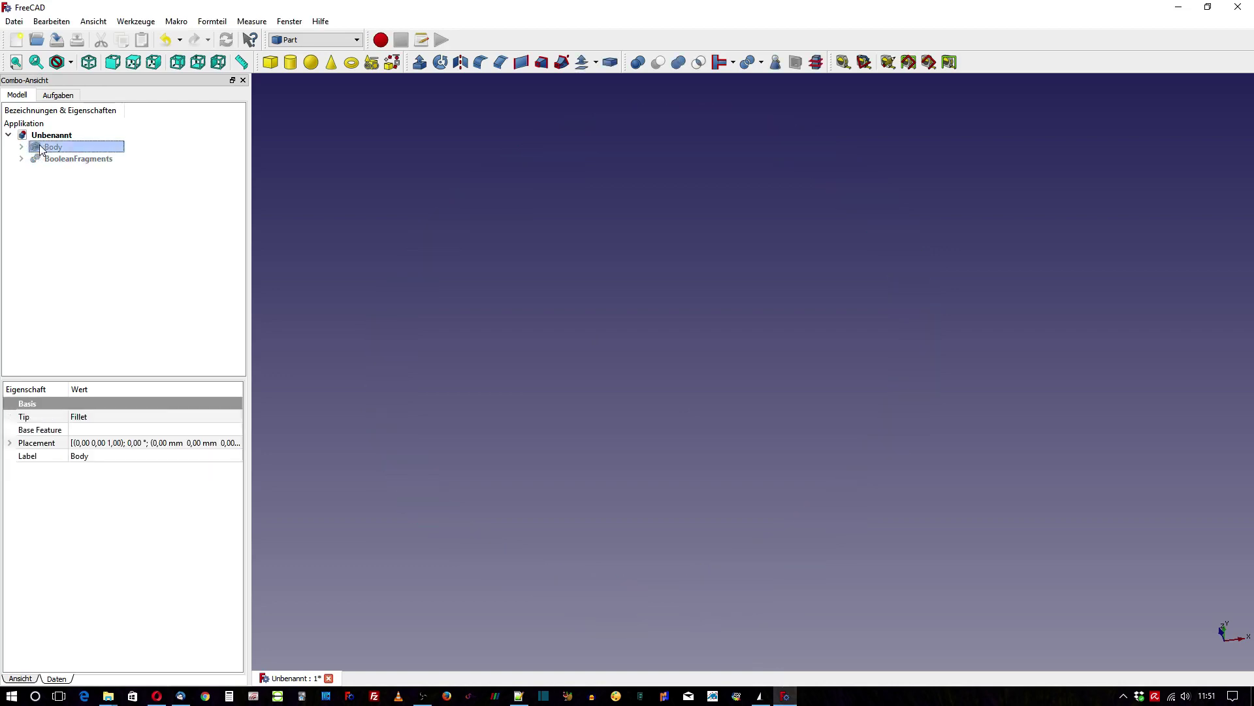
key(space)
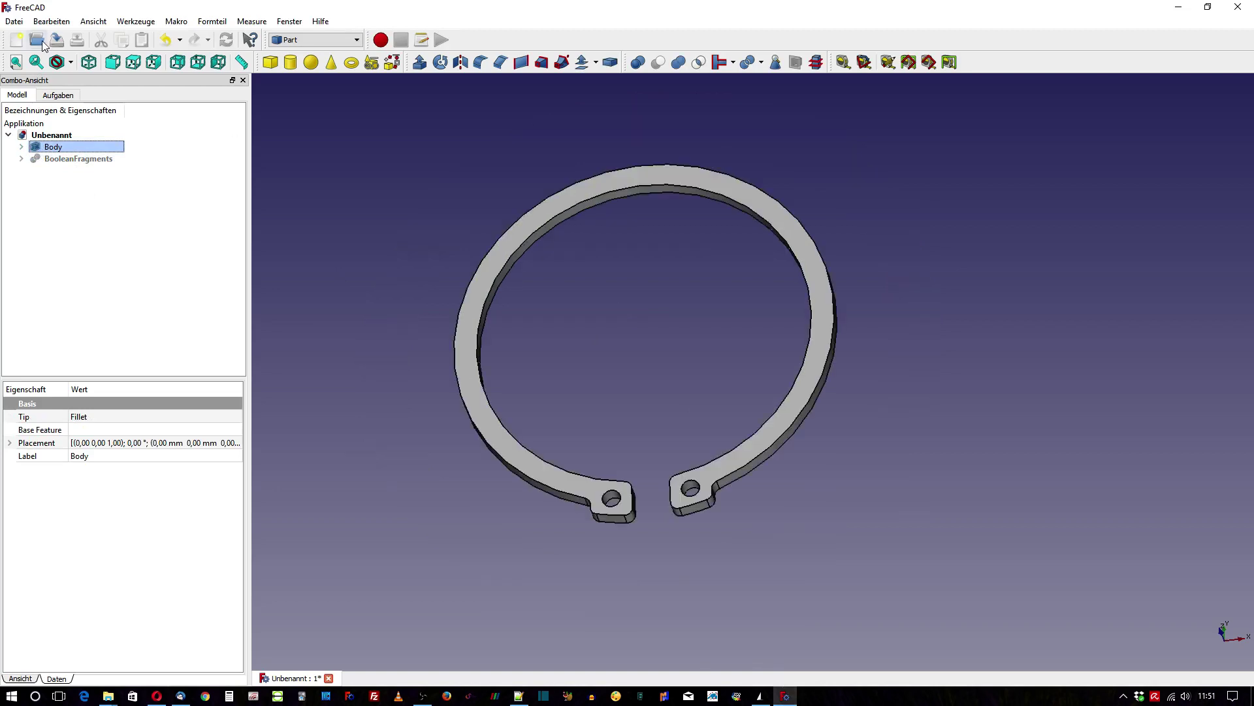
Import Sprengring.unv as a mesh and orbit to a tilted view of the ring.
click(14, 21)
click(48, 171)
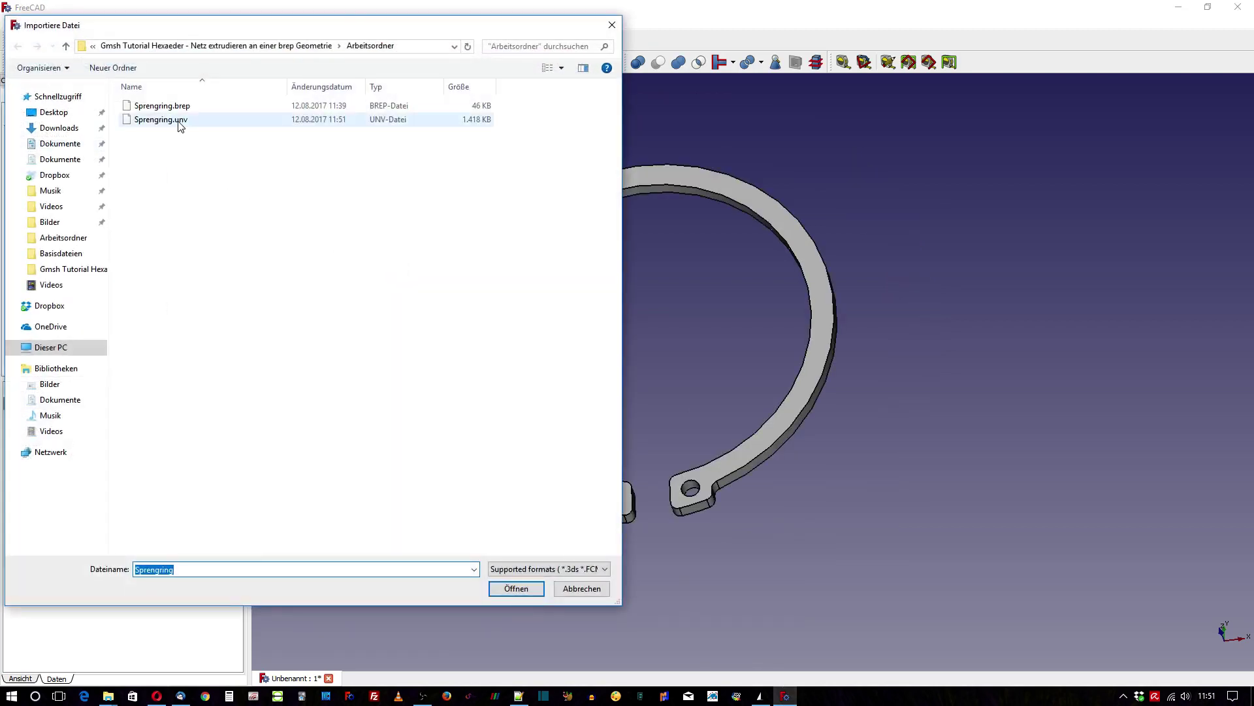
click(179, 122)
click(529, 576)
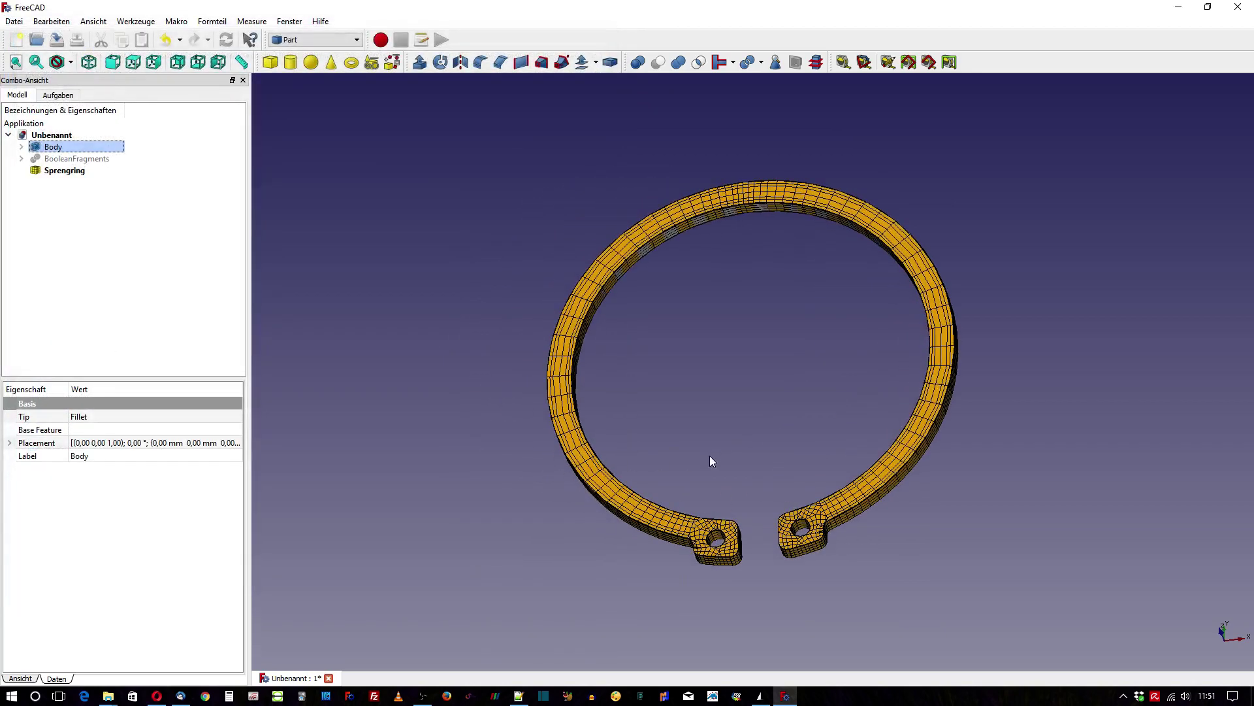
scroll(712, 453, down, 5)
scroll(711, 450, up, 8)
mouse_move(711, 449)
middle_down()
mouse_move(751, 442)
mouse_move(699, 439)
mouse_move(595, 316)
mouse_move(639, 579)
middle_up()
Bring Gmsh and the Sprengring.geo script forward, then rotate the hex ring mesh edge-on.
click(761, 698)
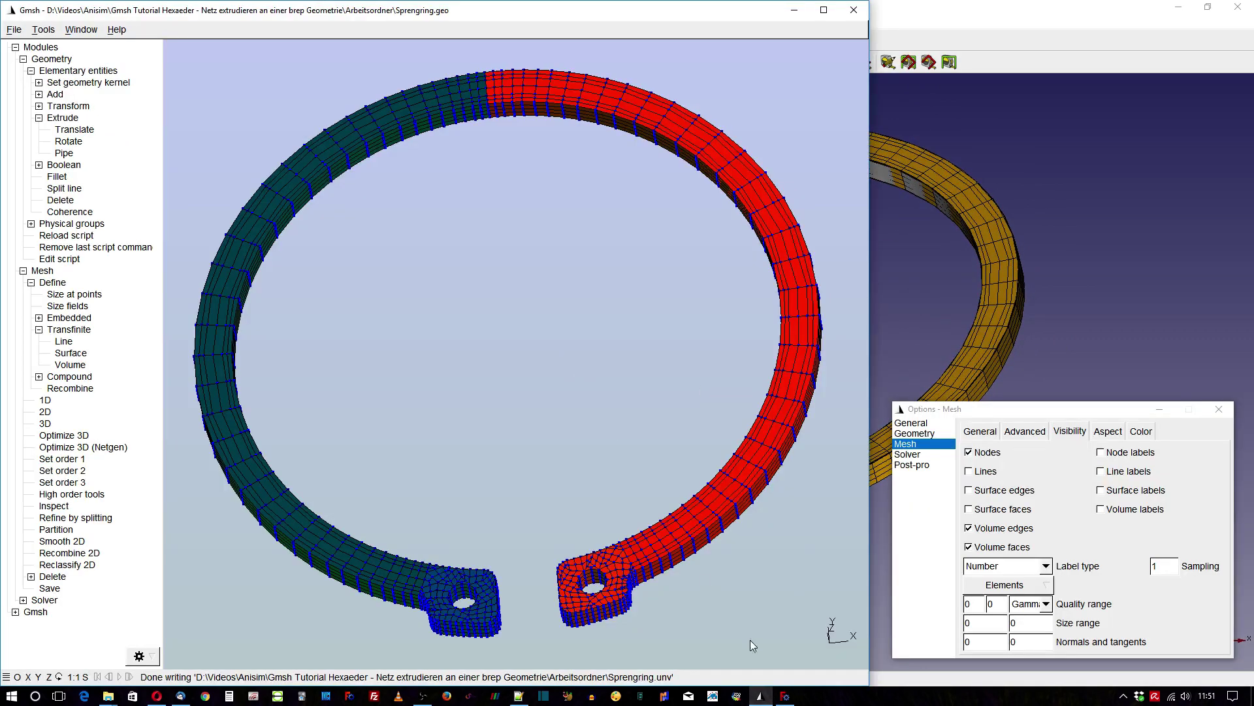
click(519, 695)
click(533, 449)
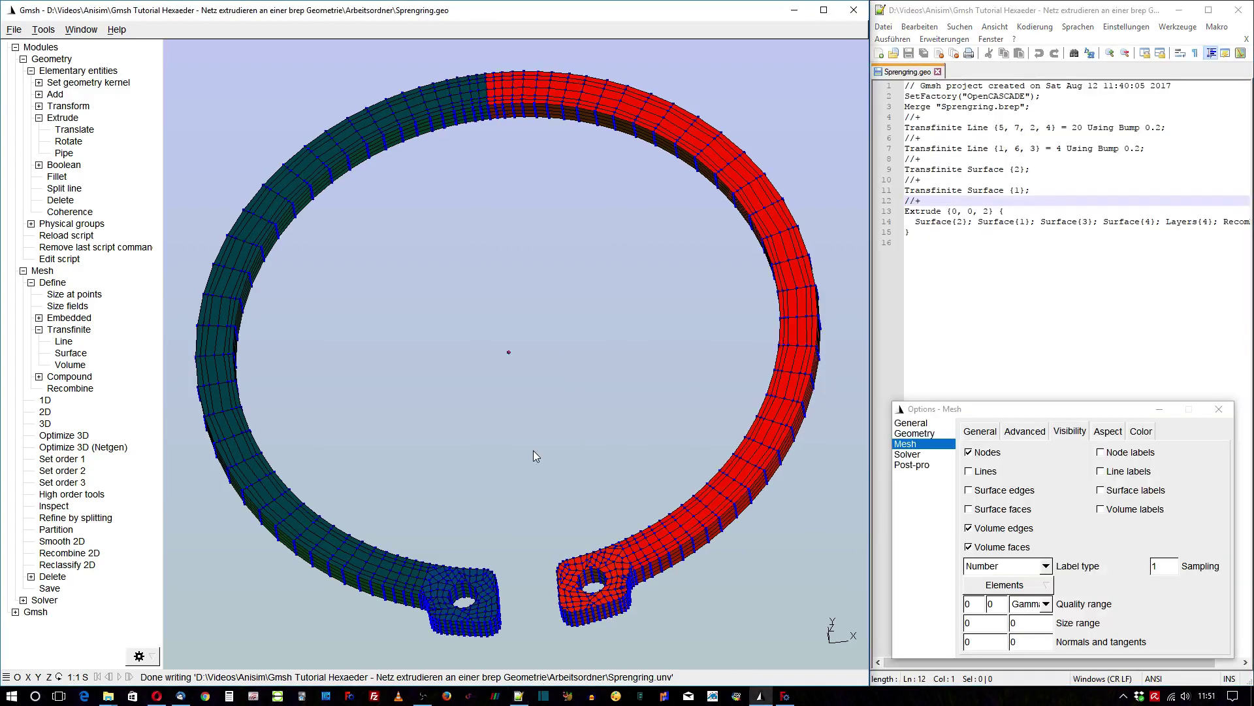
mouse_move(533, 450)
mouse_down()
mouse_move(533, 422)
mouse_move(536, 465)
mouse_move(511, 359)
mouse_move(425, 269)
mouse_move(433, 324)
mouse_move(522, 409)
mouse_move(581, 429)
mouse_move(477, 445)
mouse_move(425, 429)
mouse_move(391, 362)
mouse_move(433, 328)
mouse_move(476, 405)
mouse_move(465, 365)
mouse_up()
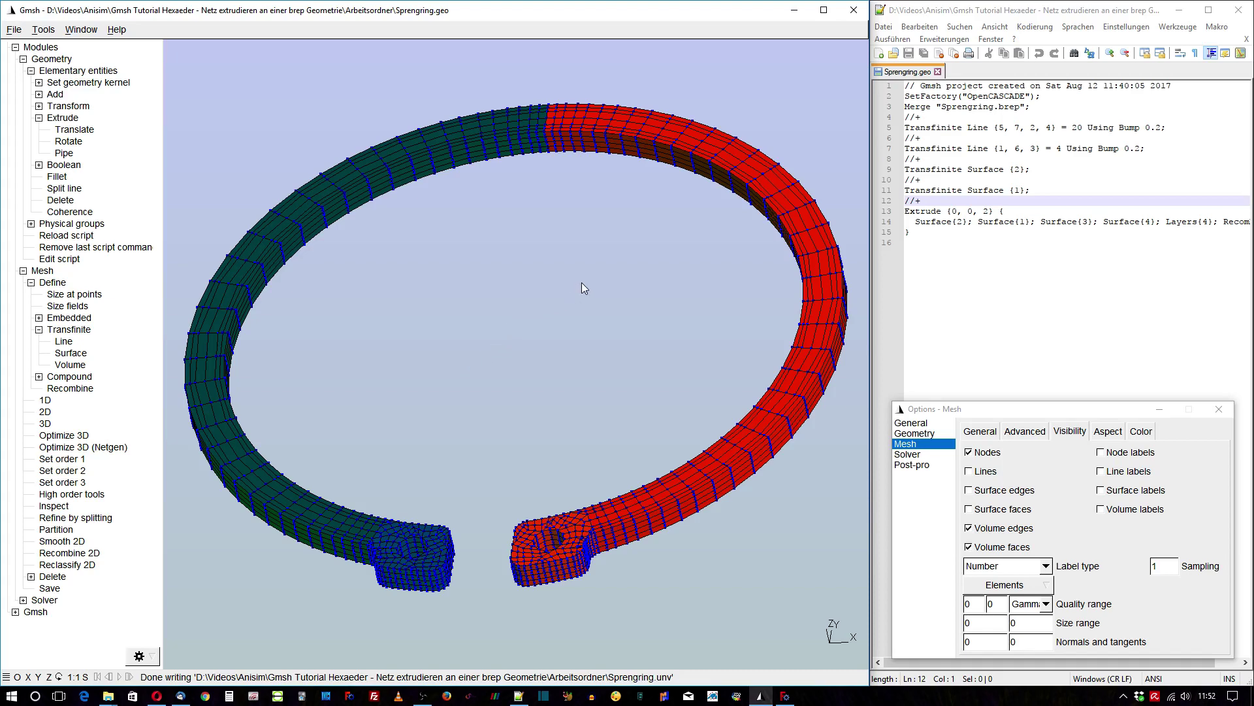
mouse_move(577, 287)
mouse_down()
mouse_move(325, 215)
mouse_move(516, 303)
mouse_move(539, 298)
mouse_move(500, 309)
mouse_up()
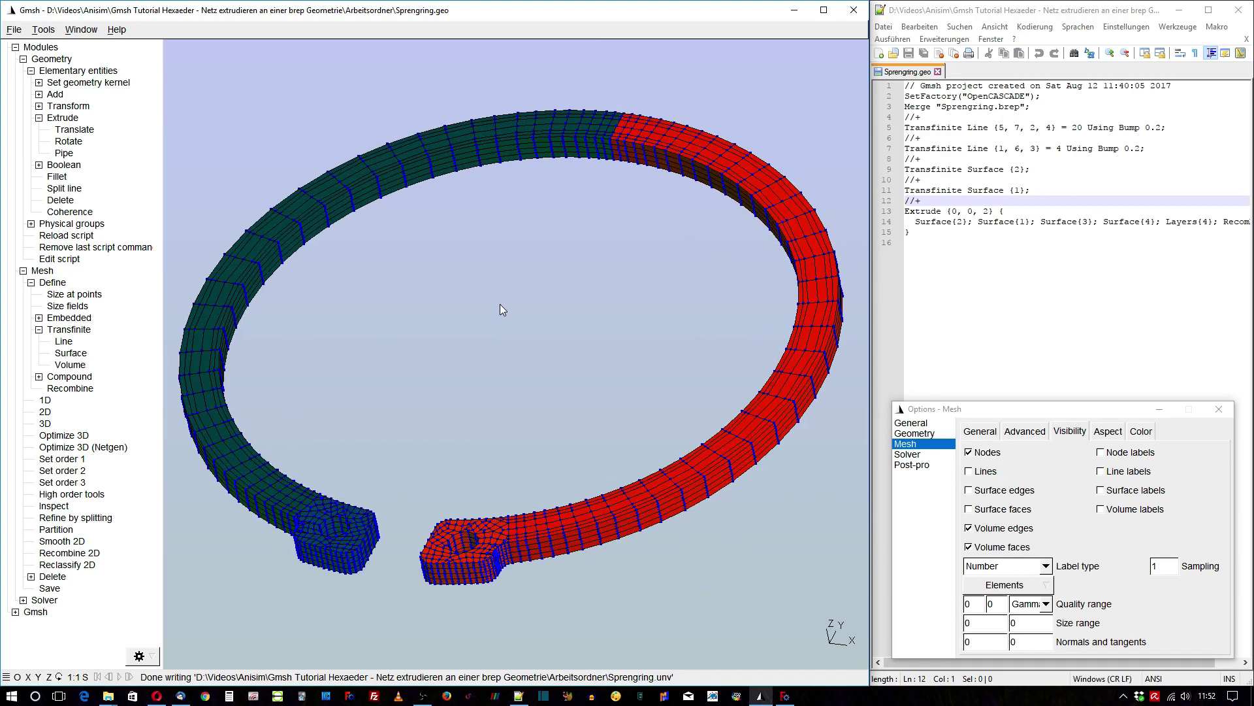